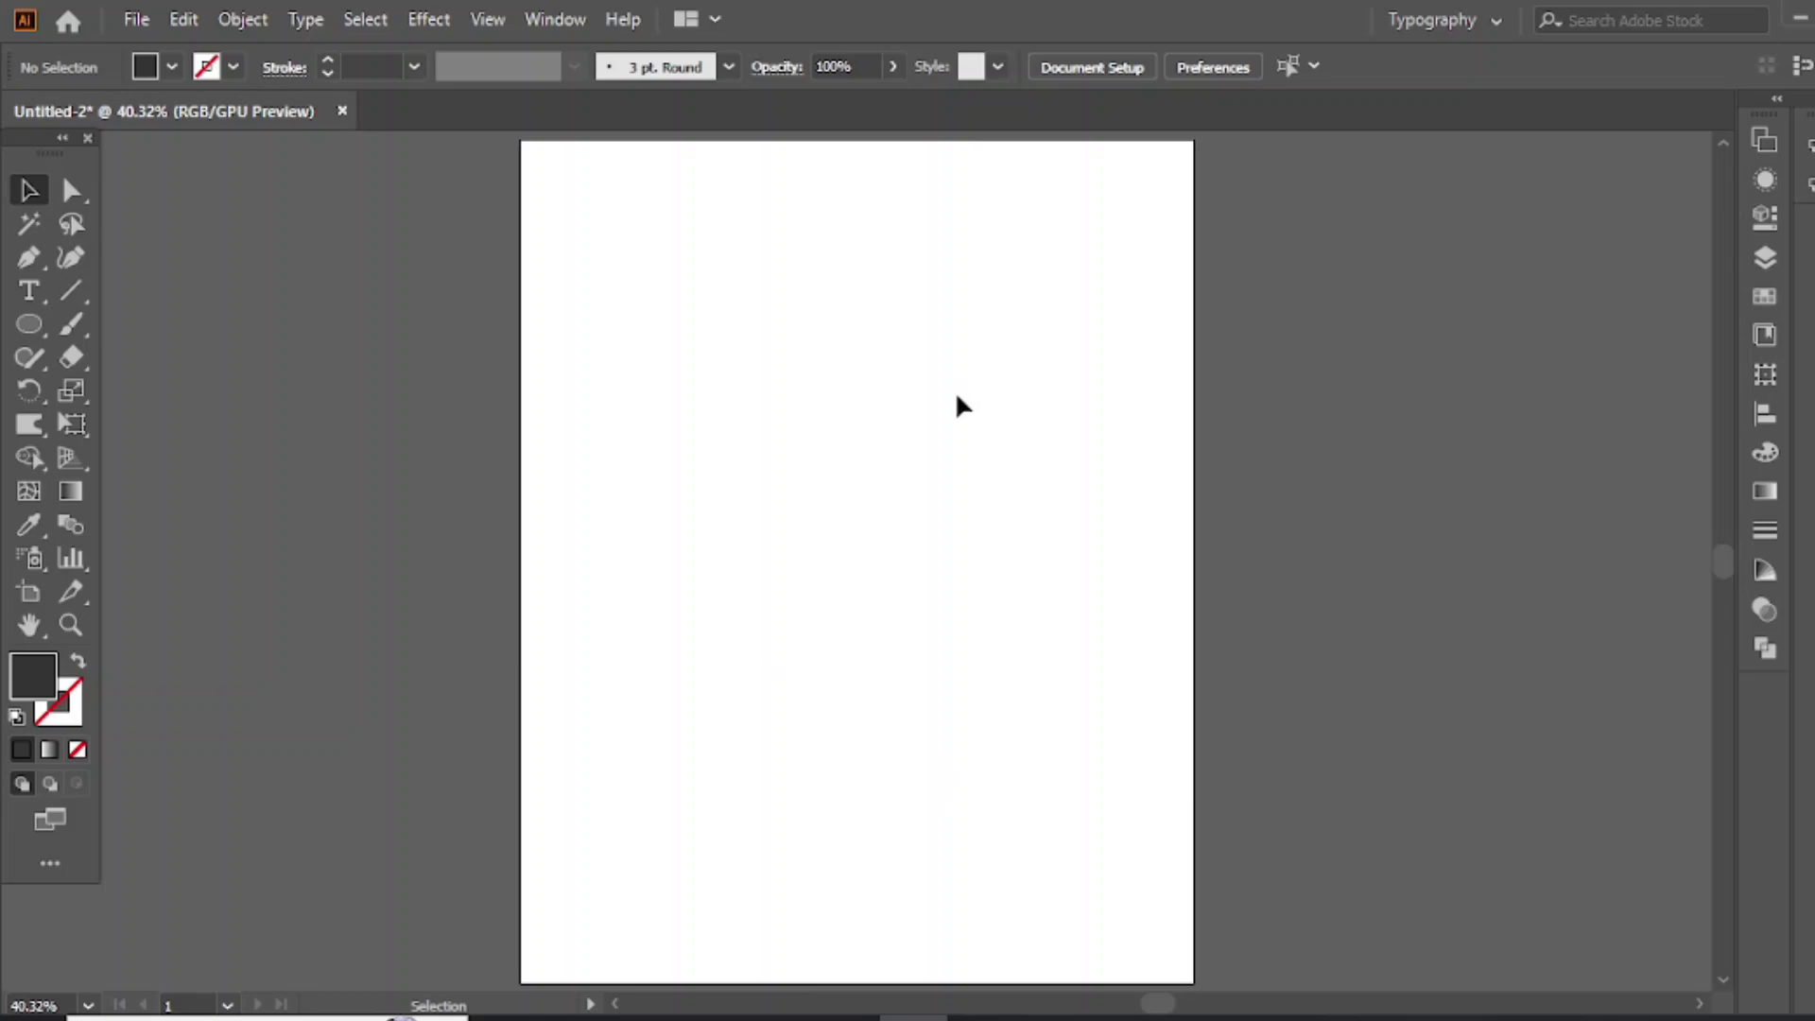
# - Reset default colours and type a letter U on the artboard
pyautogui.click(17, 718)
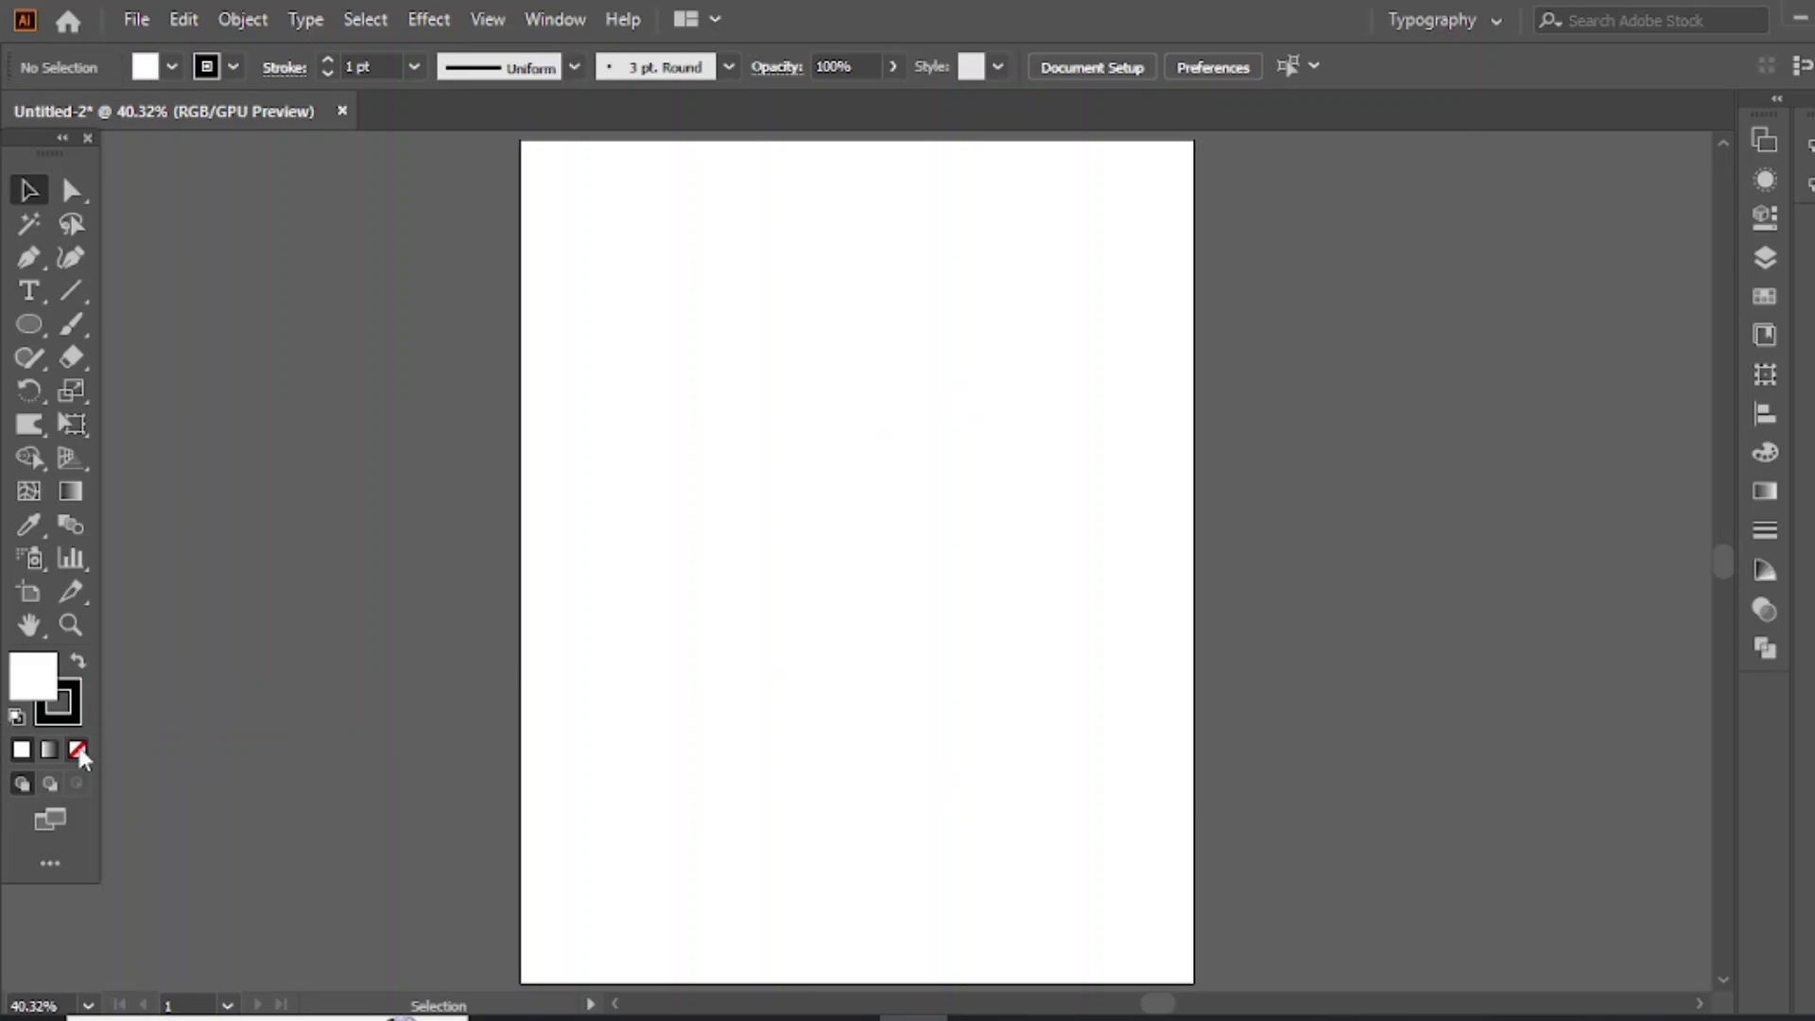
pyautogui.click(27, 293)
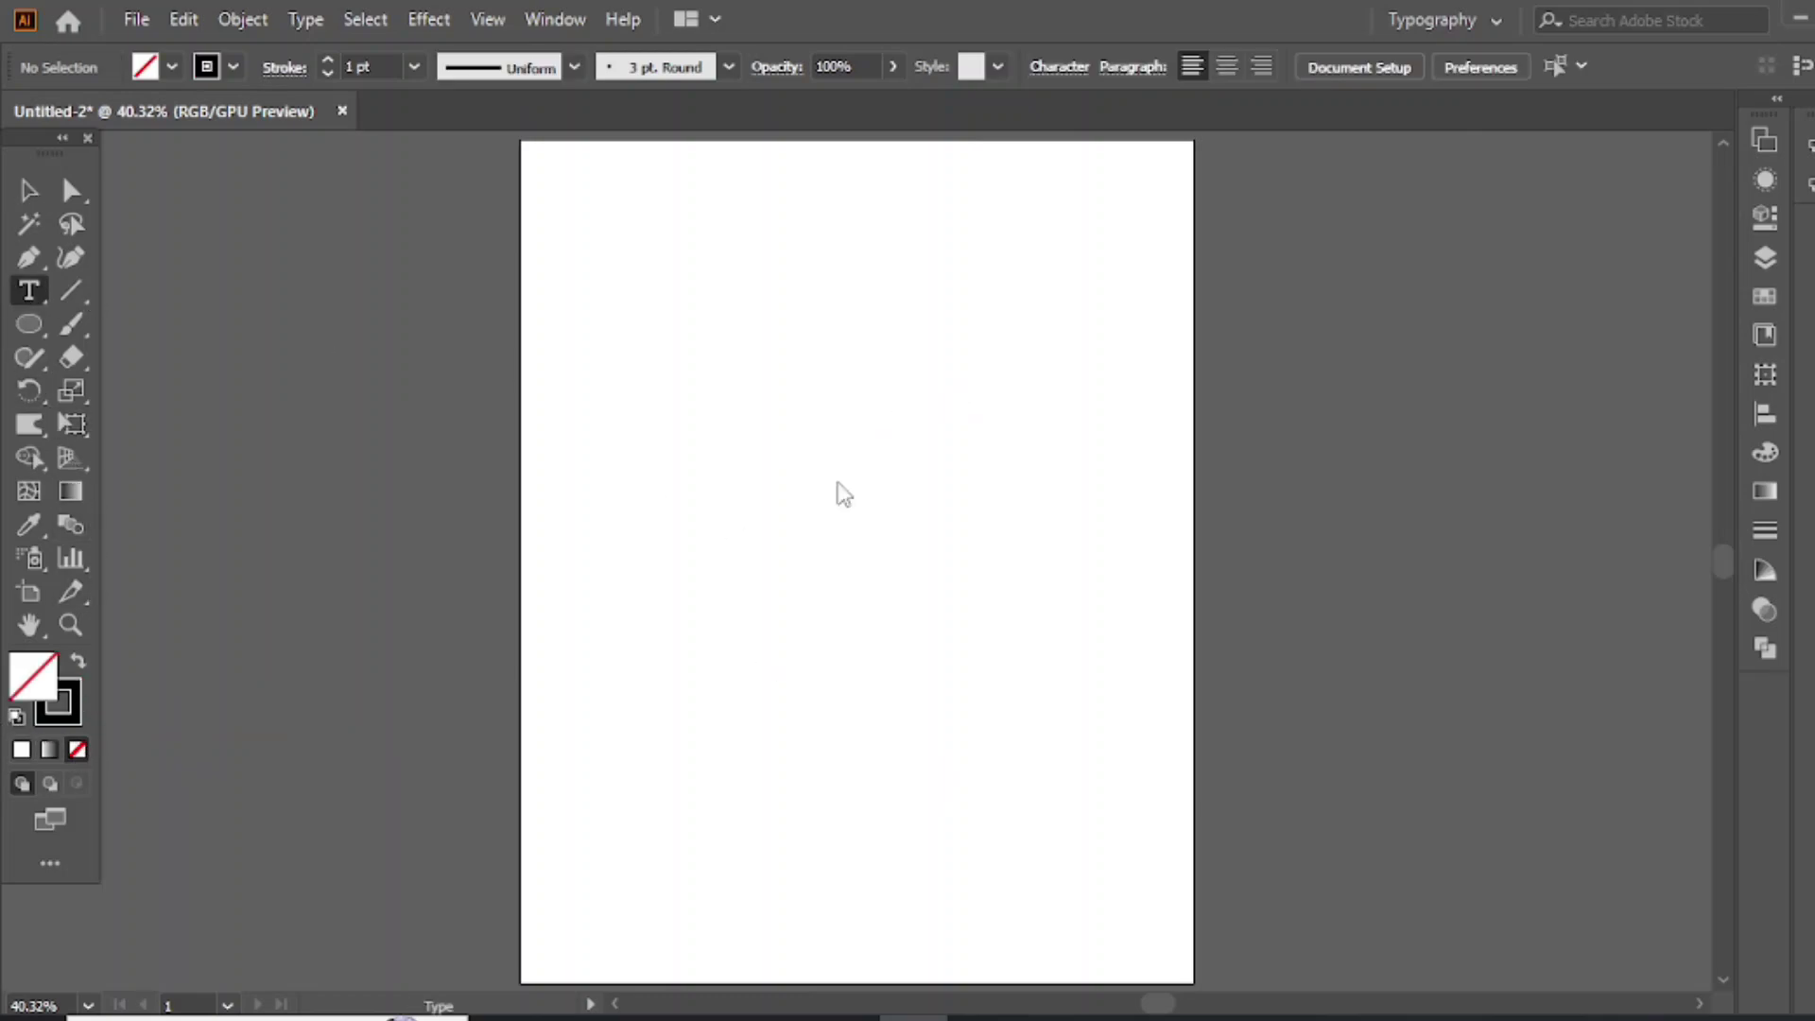
pyautogui.click(762, 514)
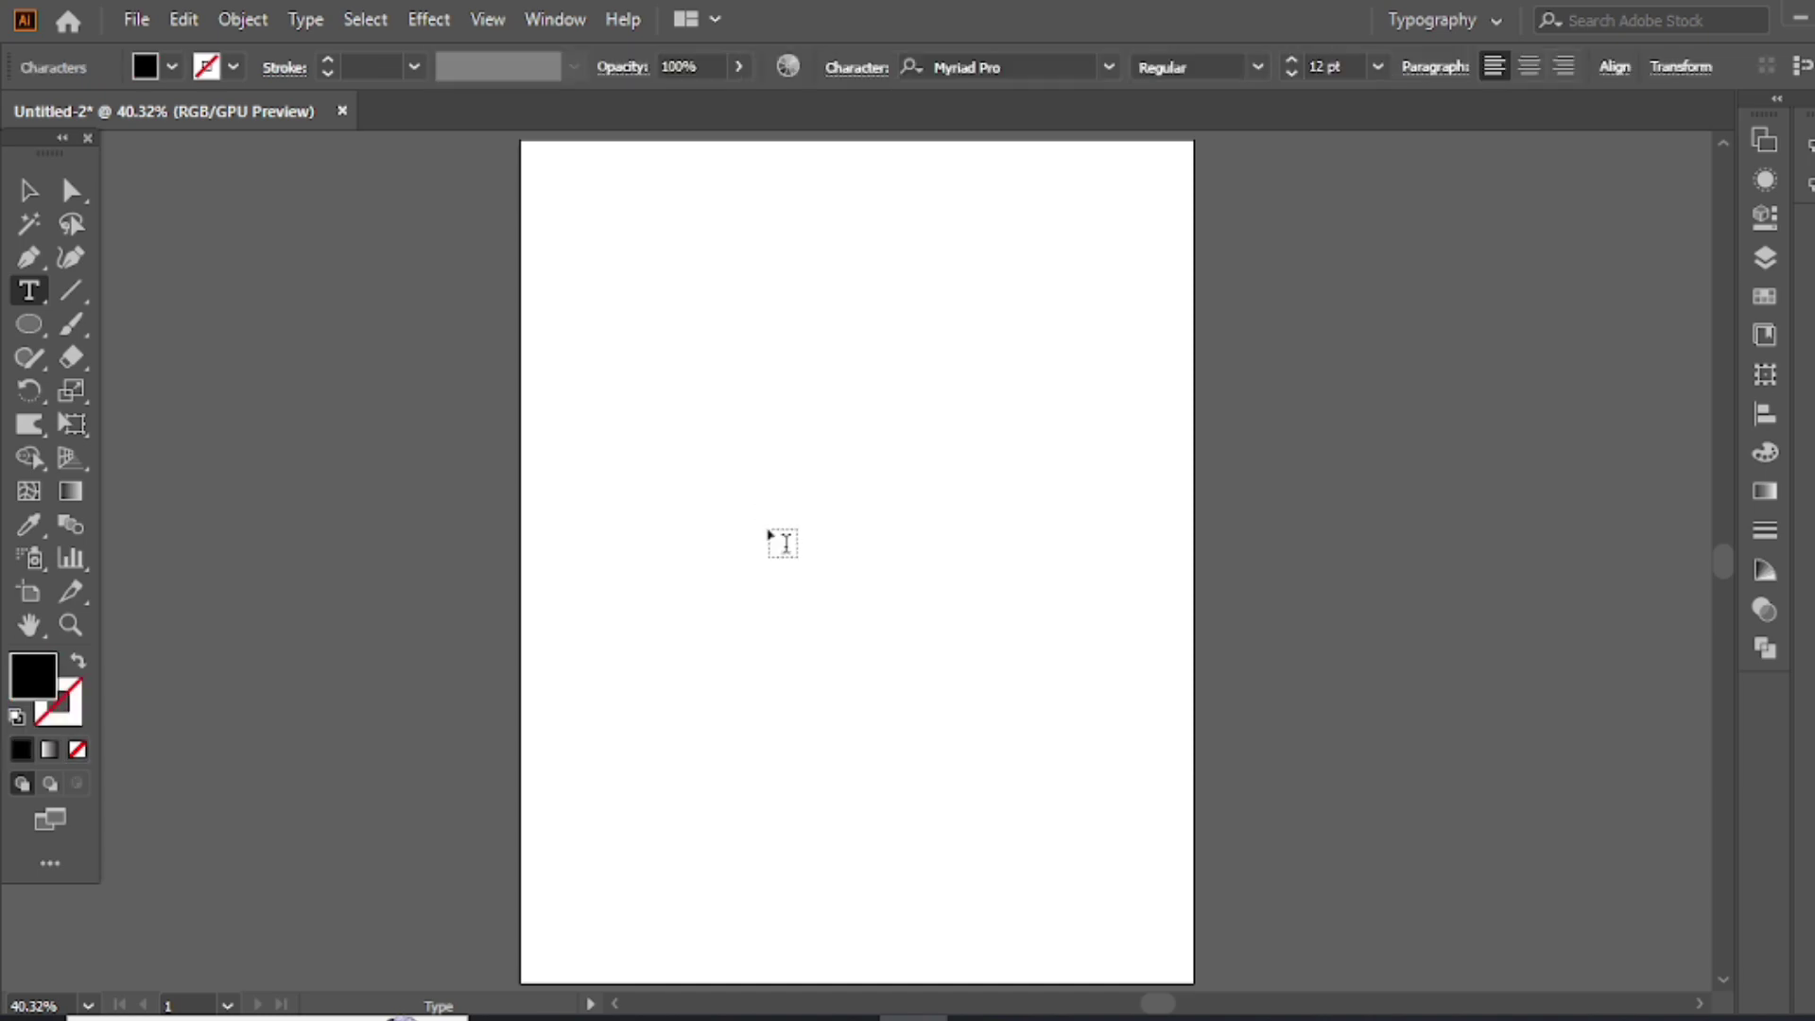
pyautogui.press('Escape')
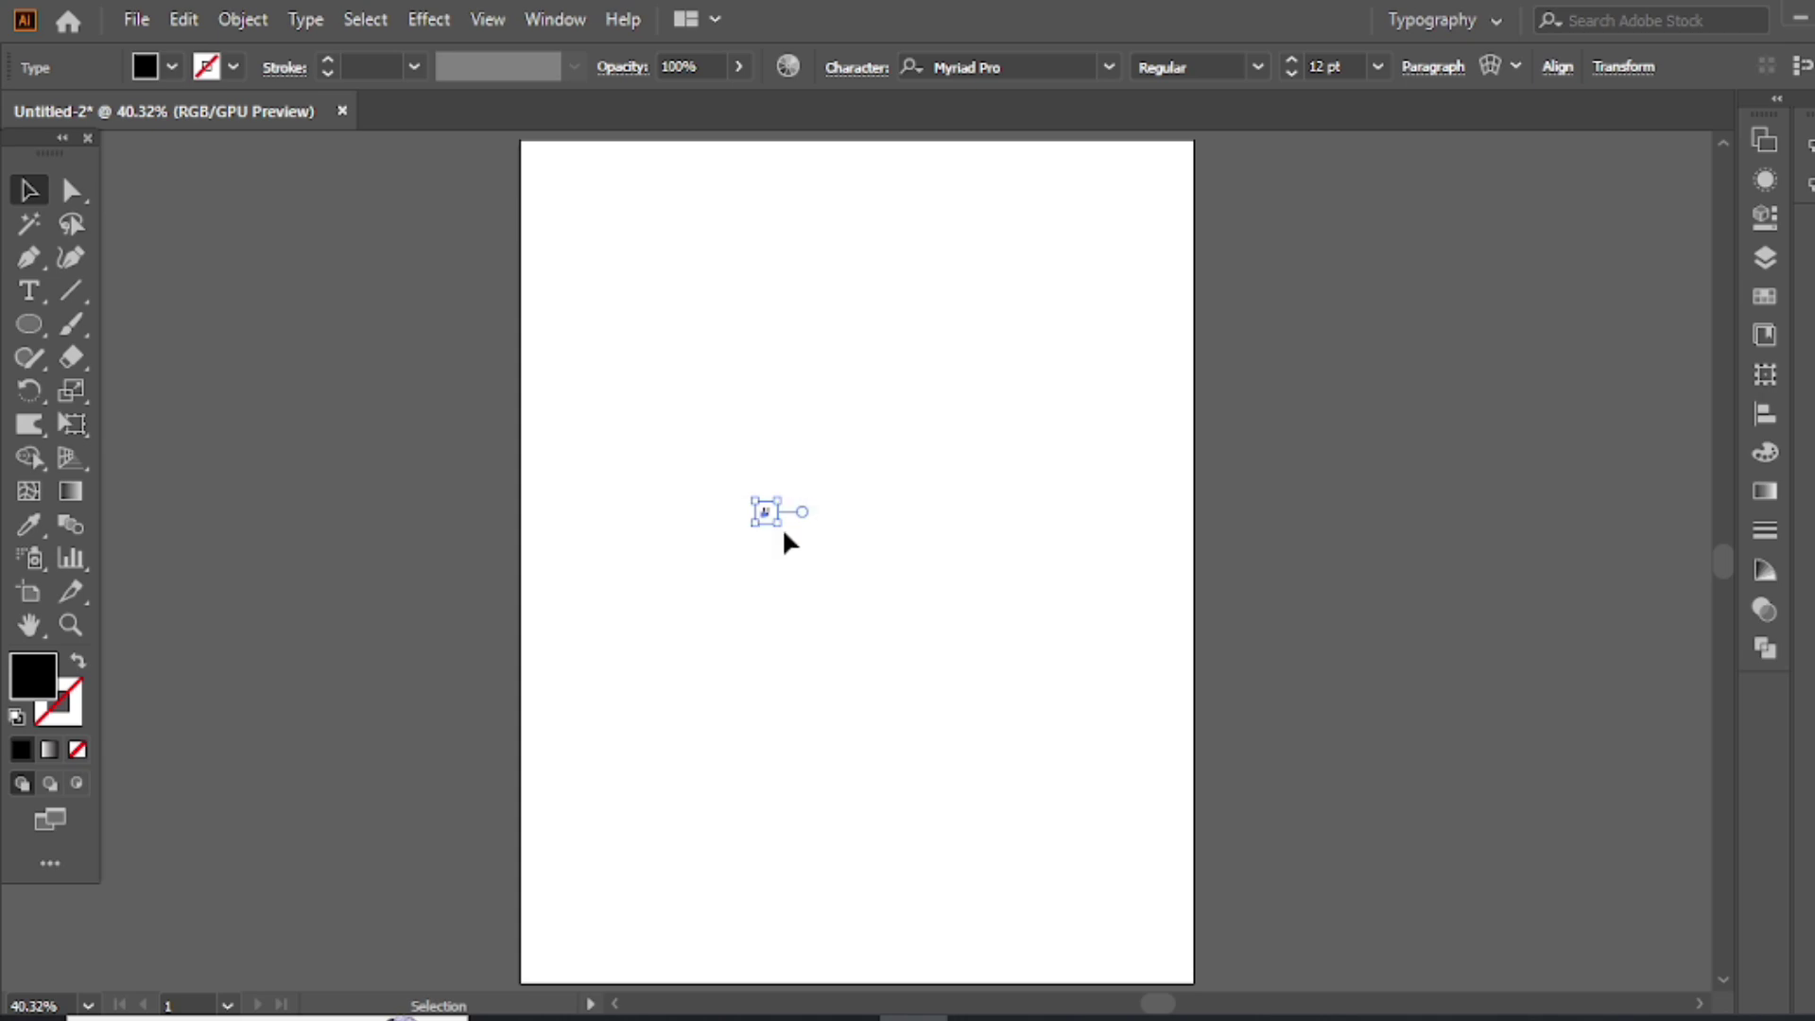
# - Scale the U up to about 394 pt and move it to the left half
pyautogui.moveTo(778, 523); pyautogui.dragTo(847, 645)
pyautogui.moveTo(808, 572); pyautogui.dragTo(720, 601)
pyautogui.moveTo(764, 685); pyautogui.dragTo(794, 712)
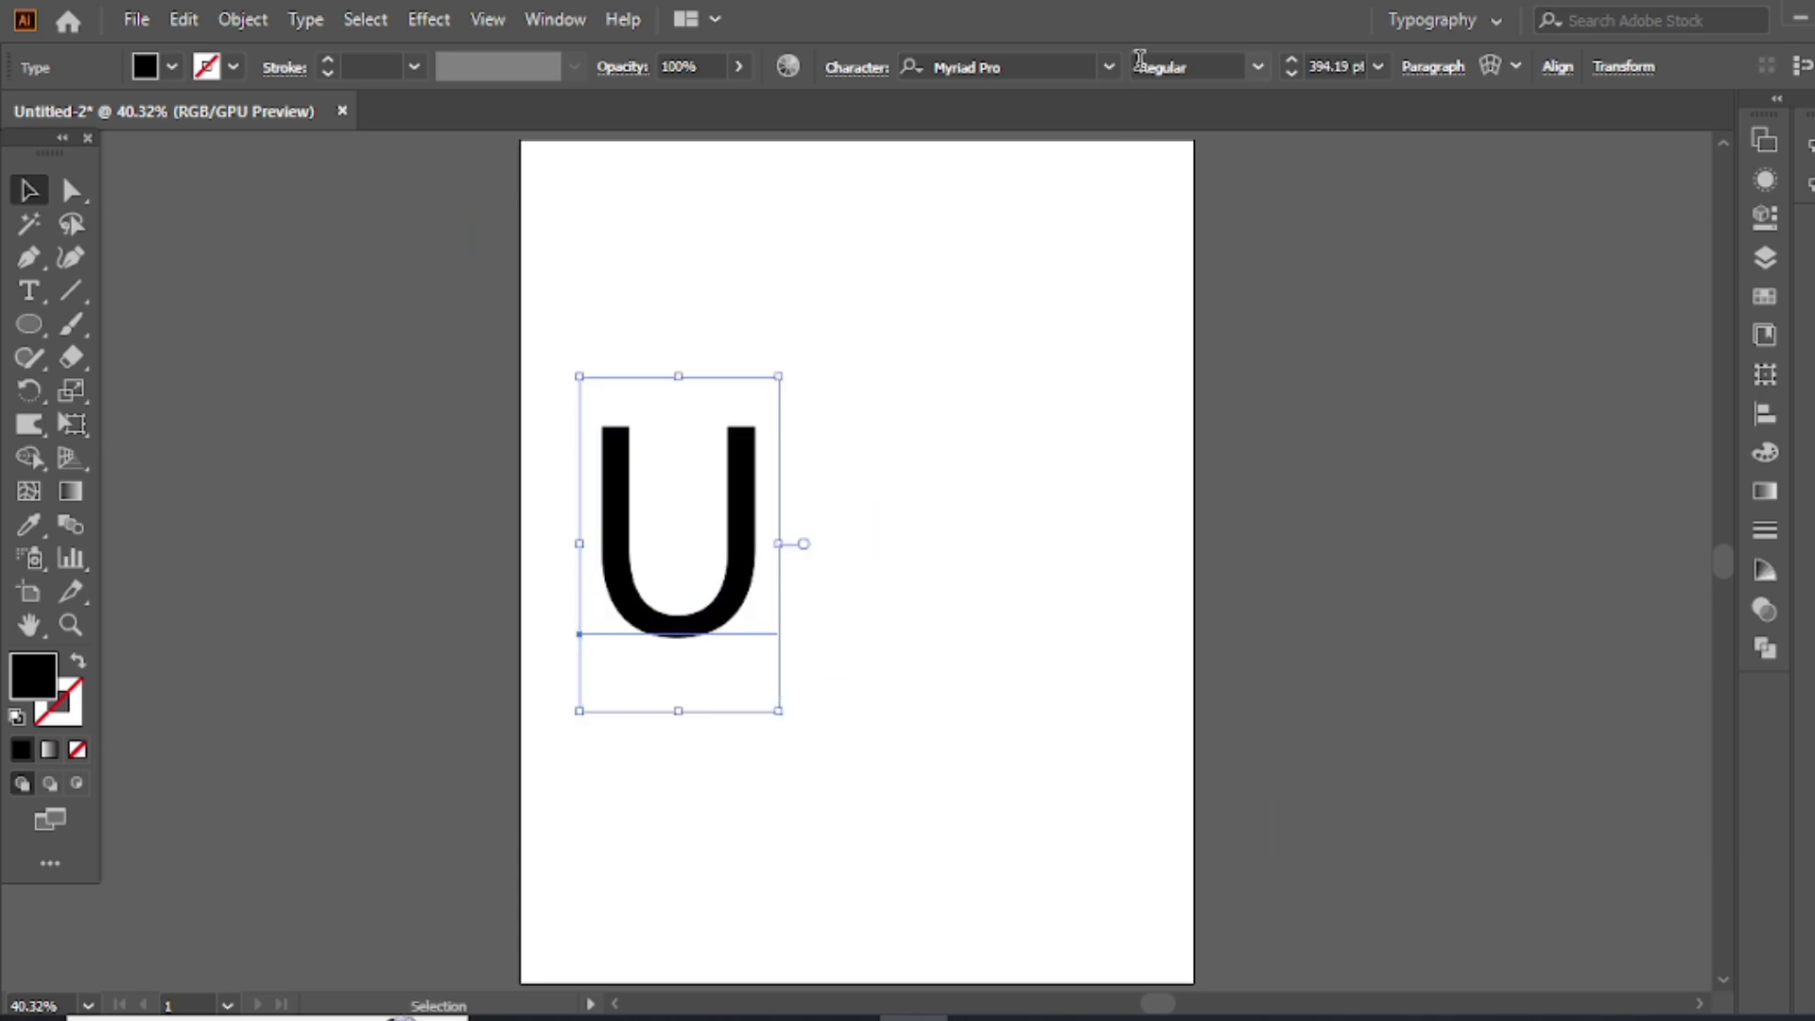
pyautogui.click(1109, 67)
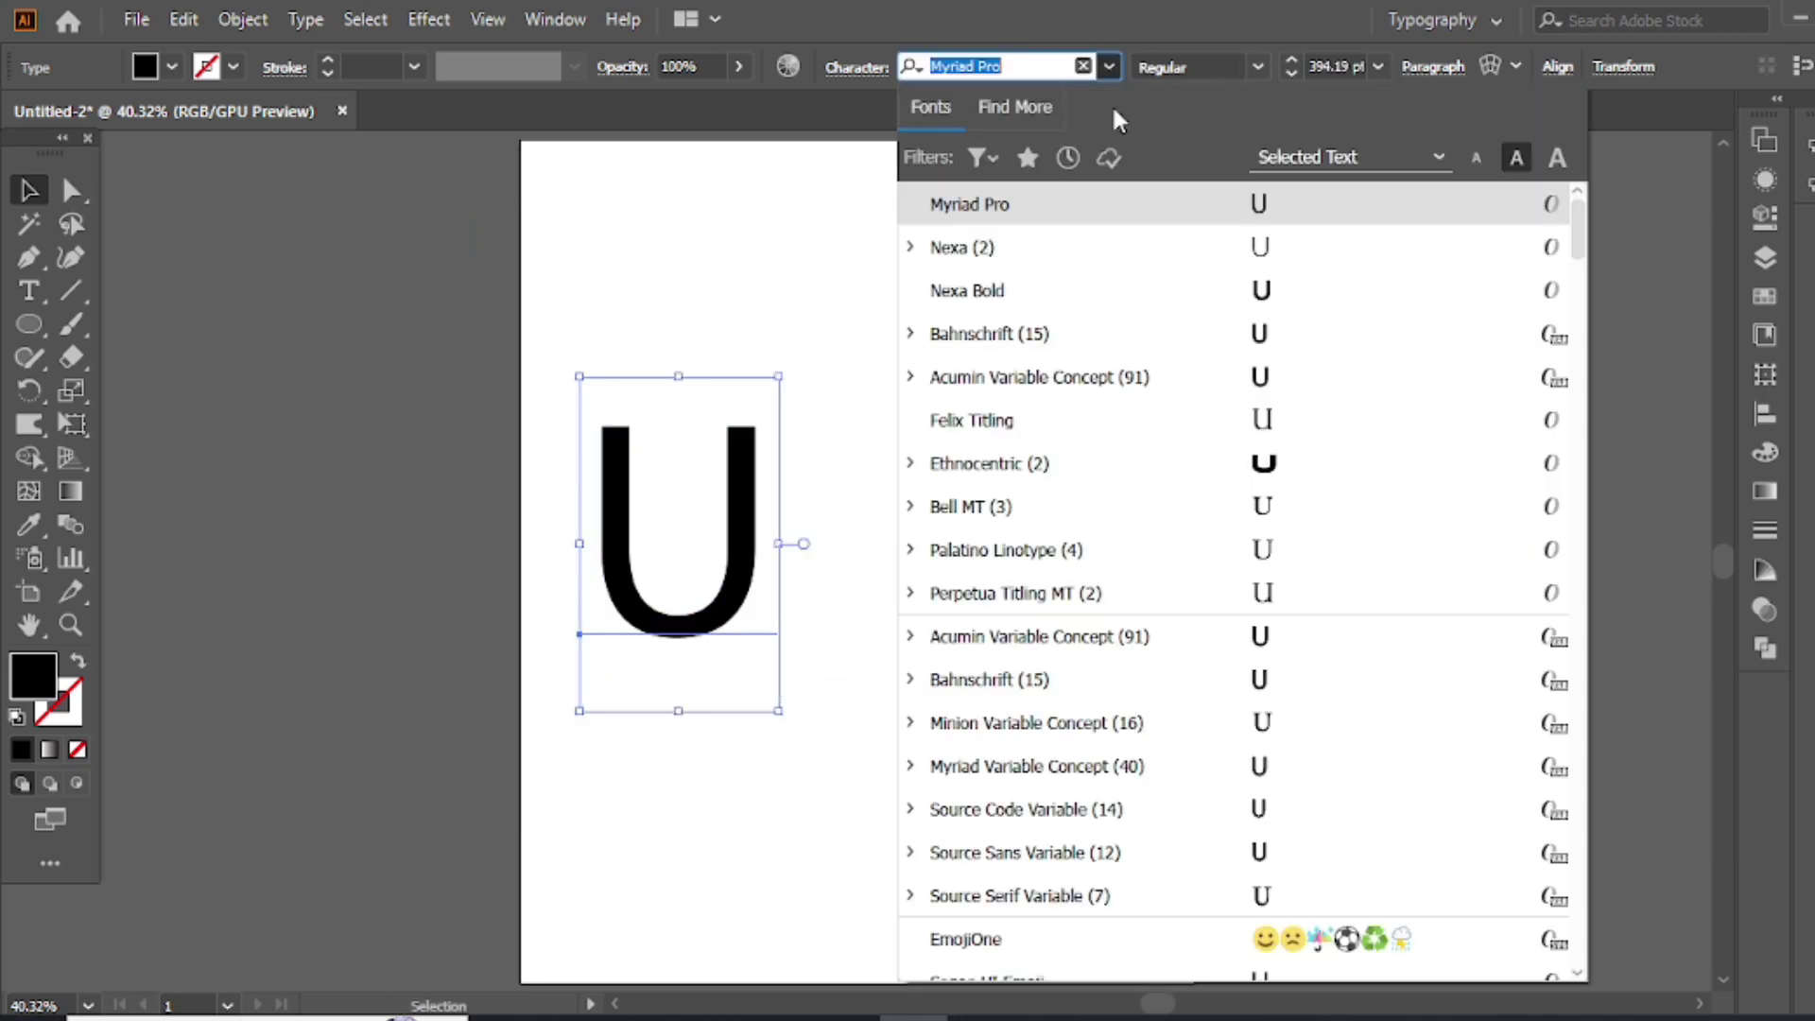
# - Set the U in Nexa Bold and duplicate it to the right, retyped as R
pyautogui.click(1037, 294)
pyautogui.moveTo(775, 490); pyautogui.dragTo(1022, 490)
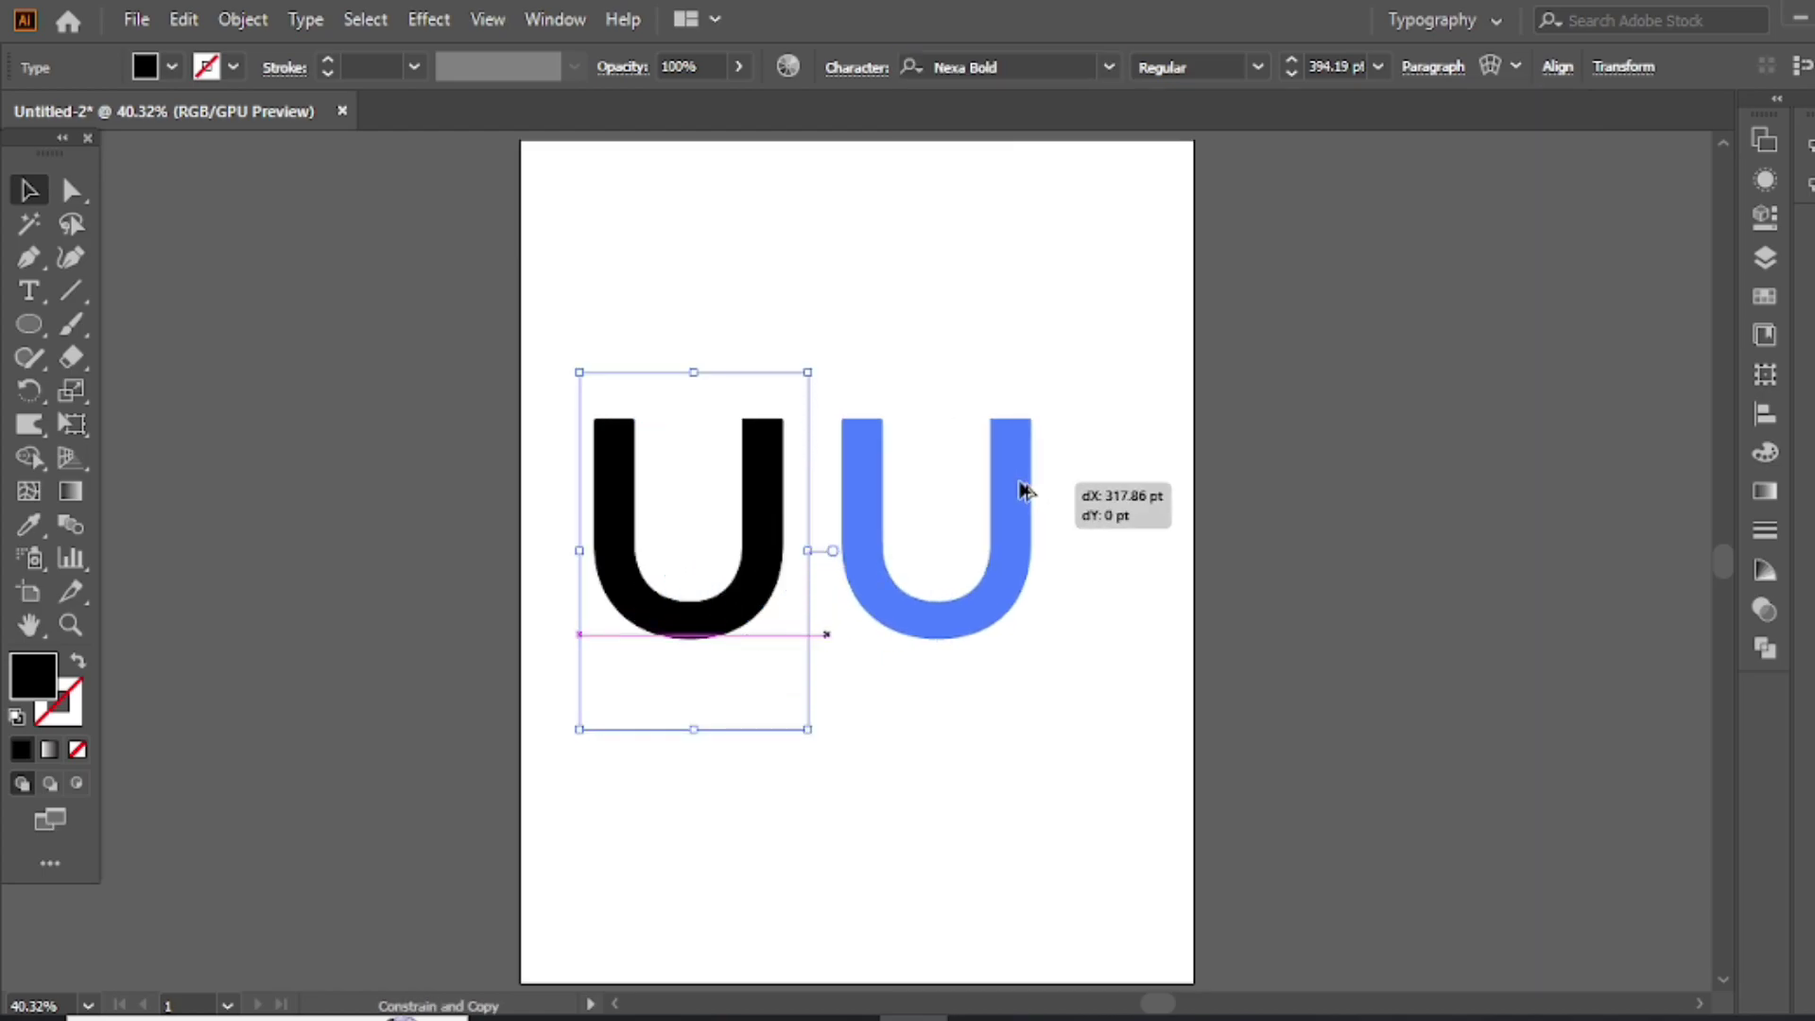
pyautogui.press('t')
pyautogui.moveTo(863, 534); pyautogui.dragTo(1021, 529)
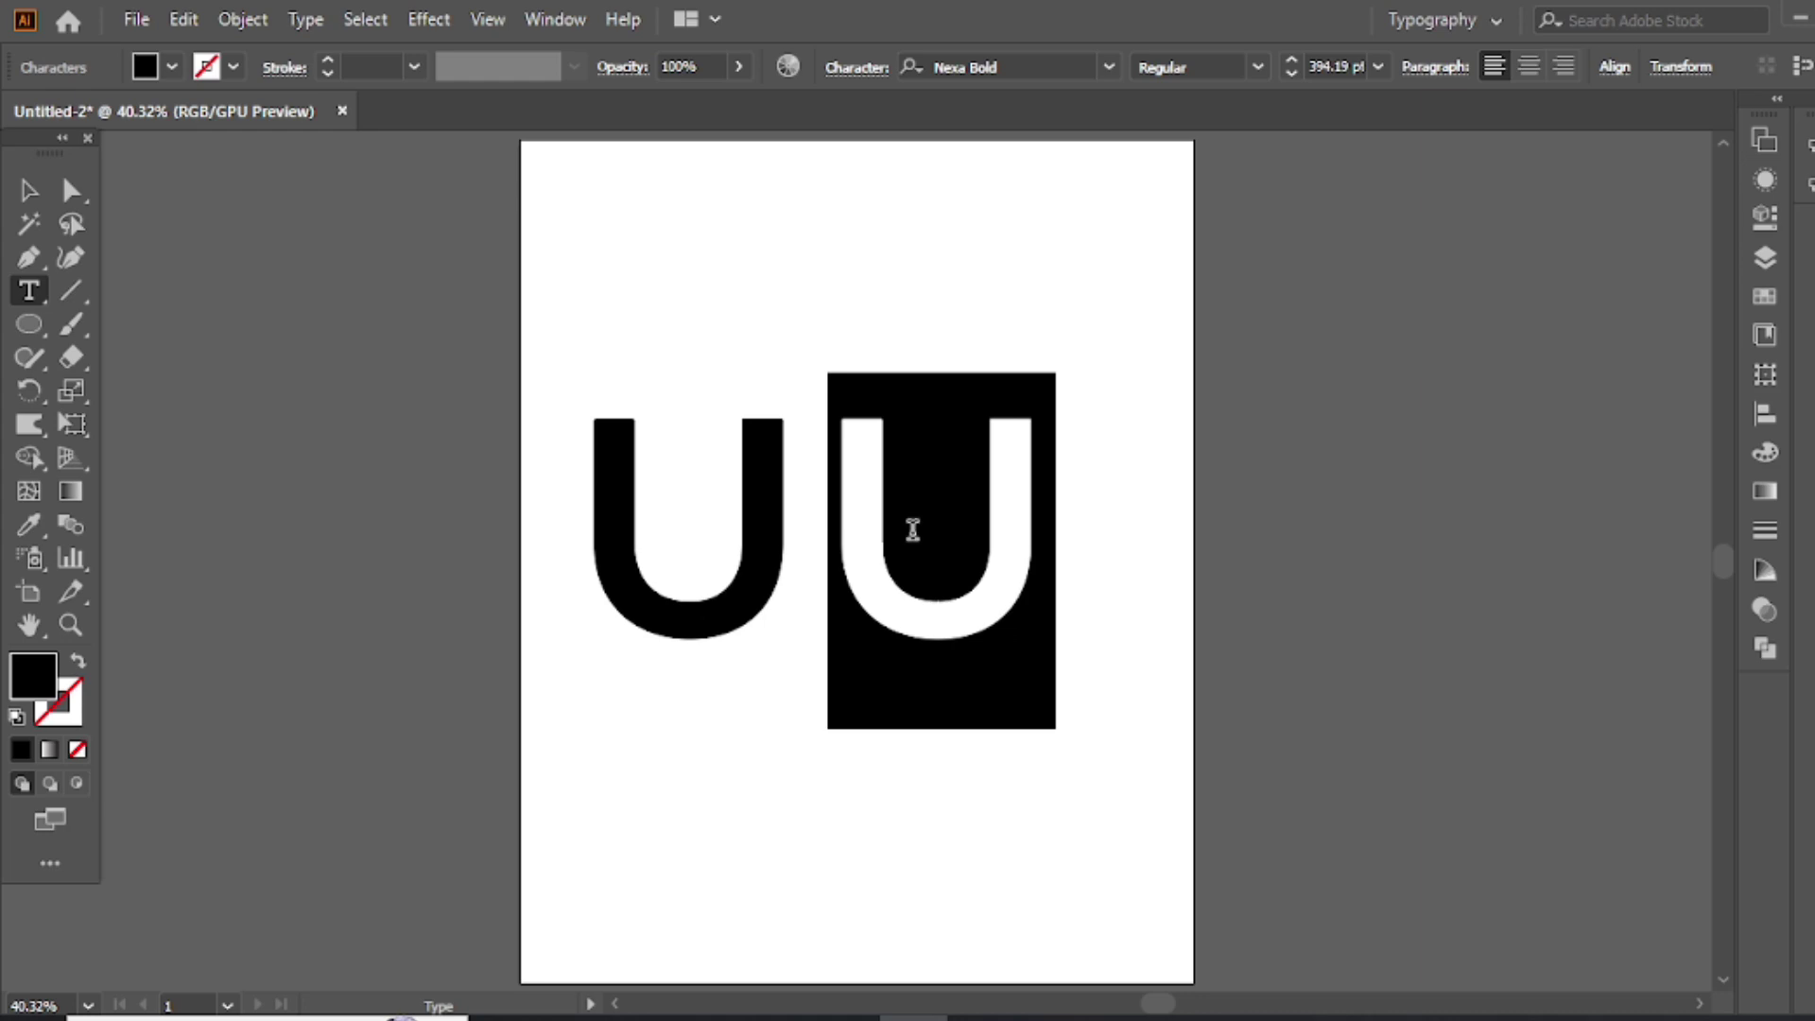
pyautogui.write('R')
pyautogui.click(28, 190)
# - Select both letters and change their font to Nexa Heavy
pyautogui.keyDown('shift'); pyautogui.click(626, 510); pyautogui.keyUp('shift')
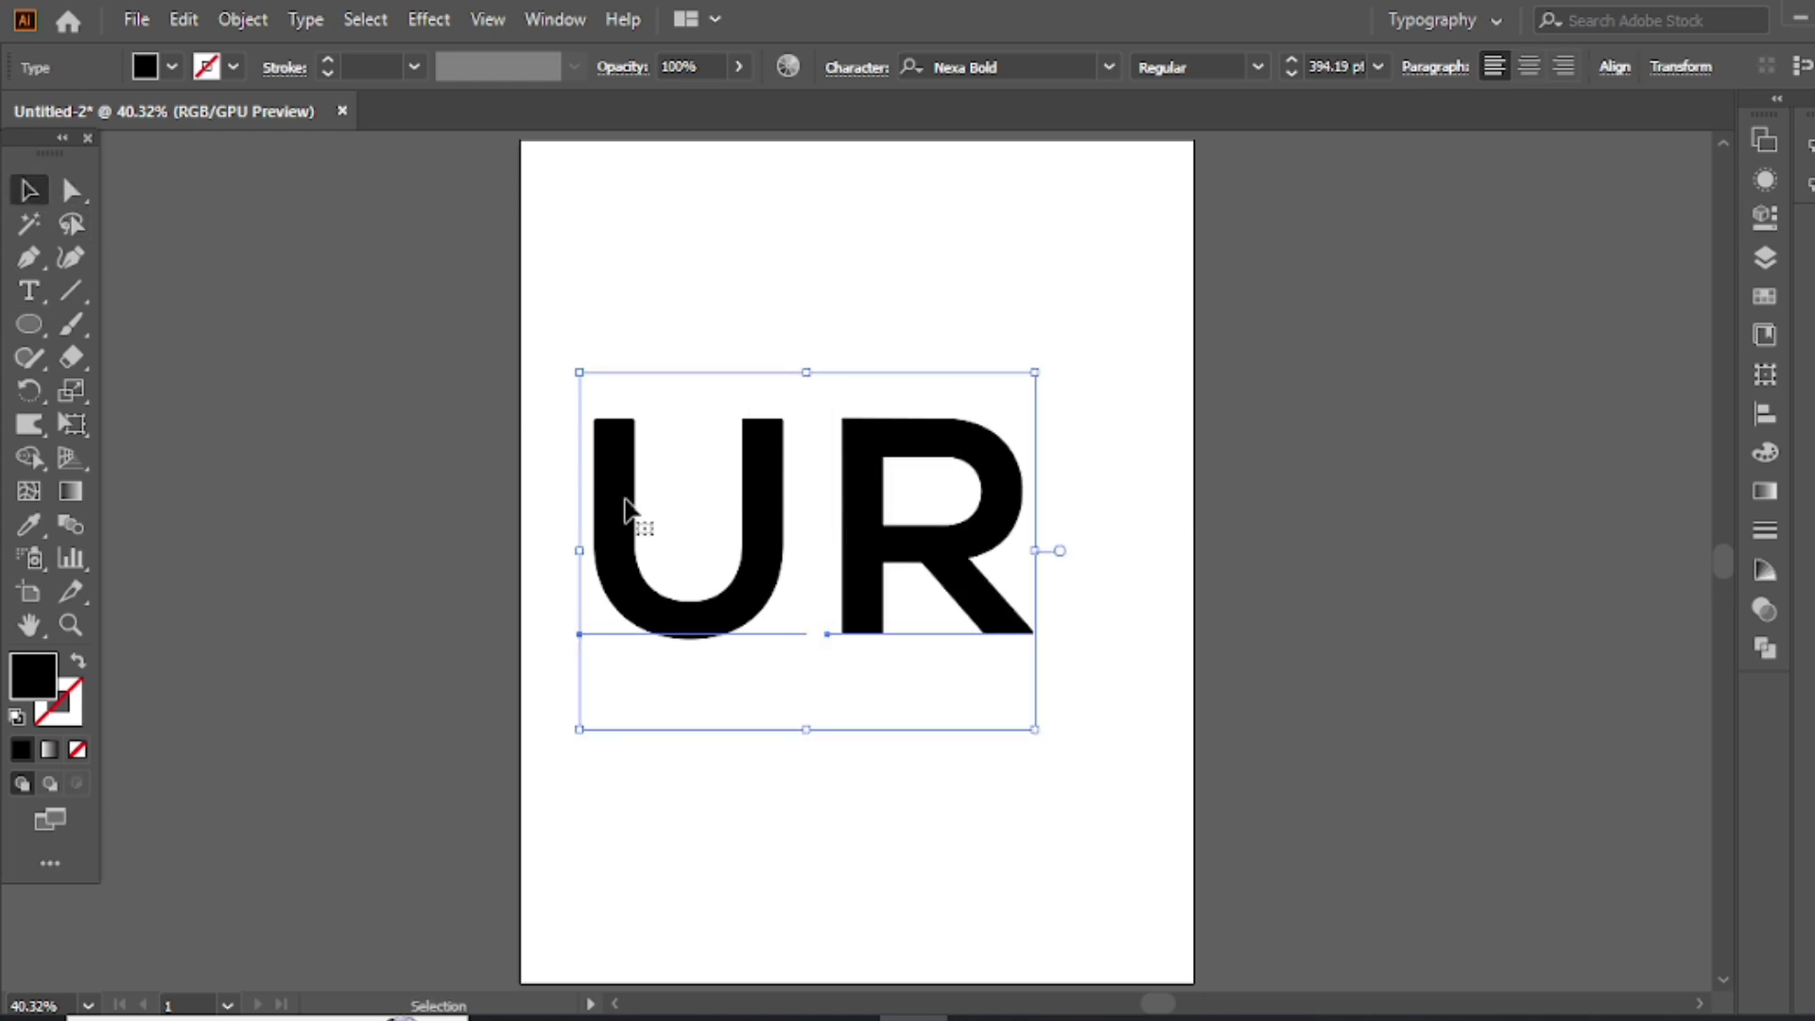
pyautogui.click(238, 21)
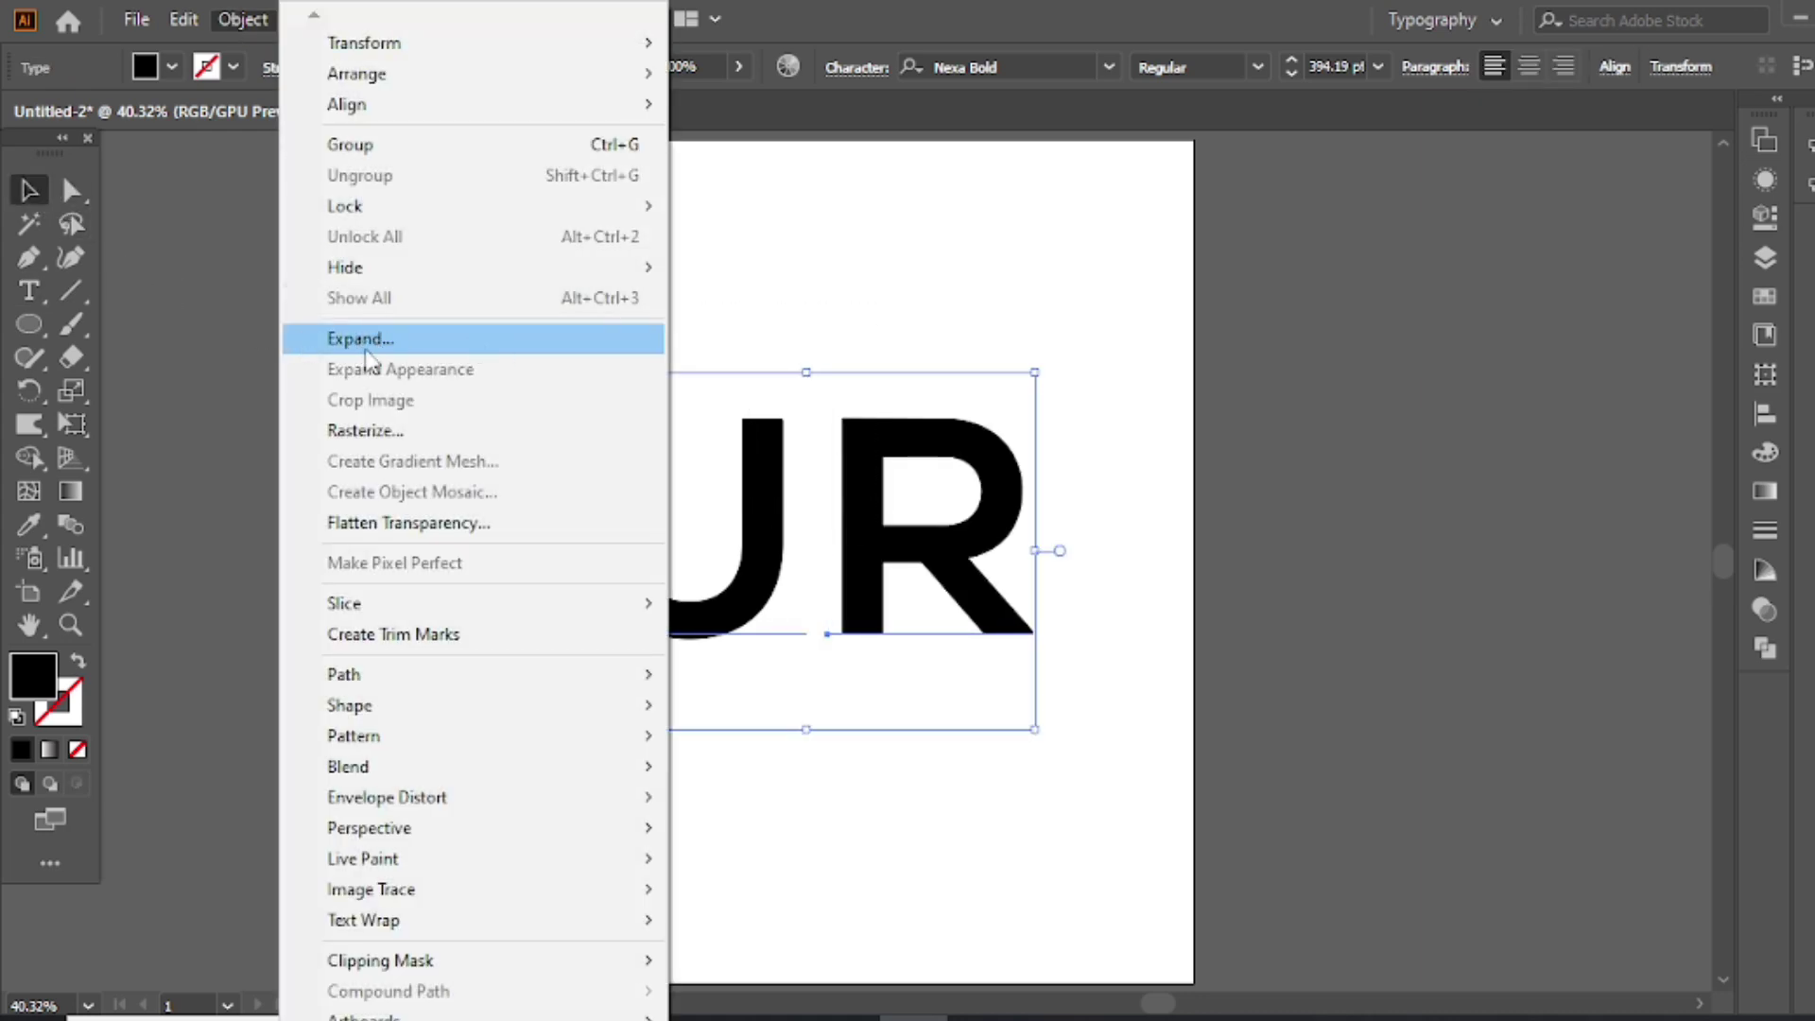
pyautogui.click(366, 349)
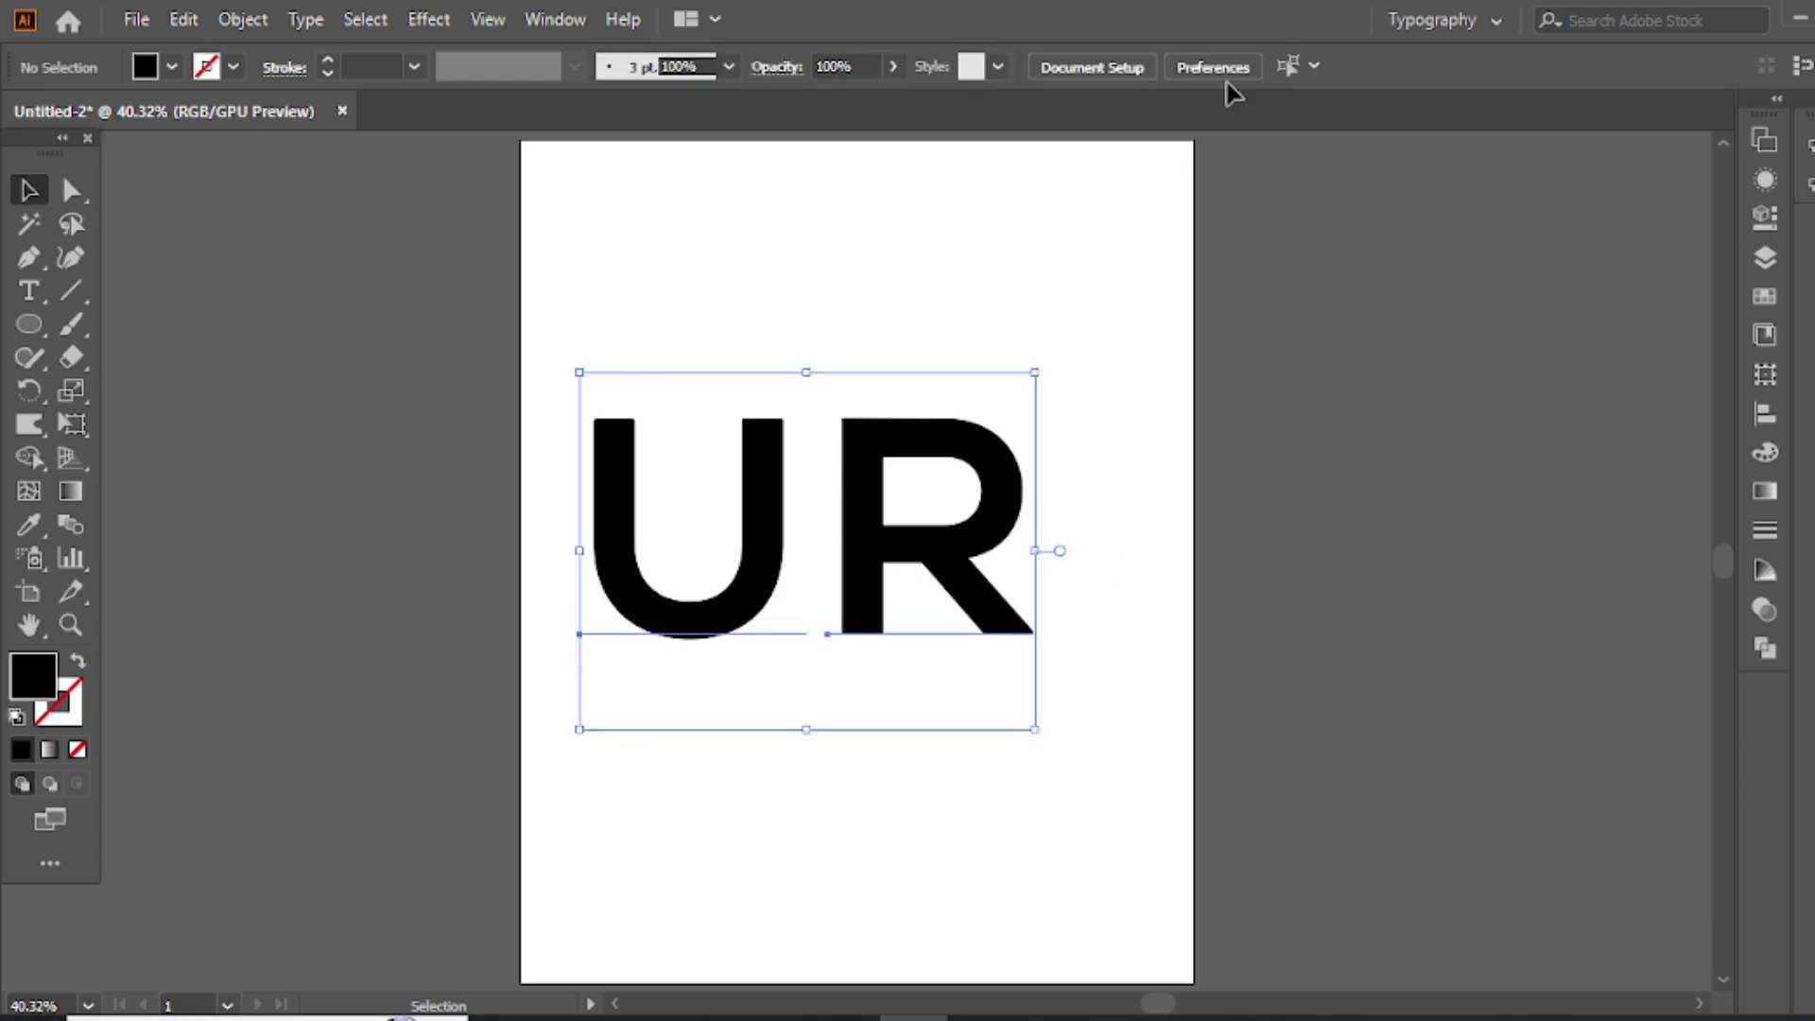
pyautogui.click(1263, 68)
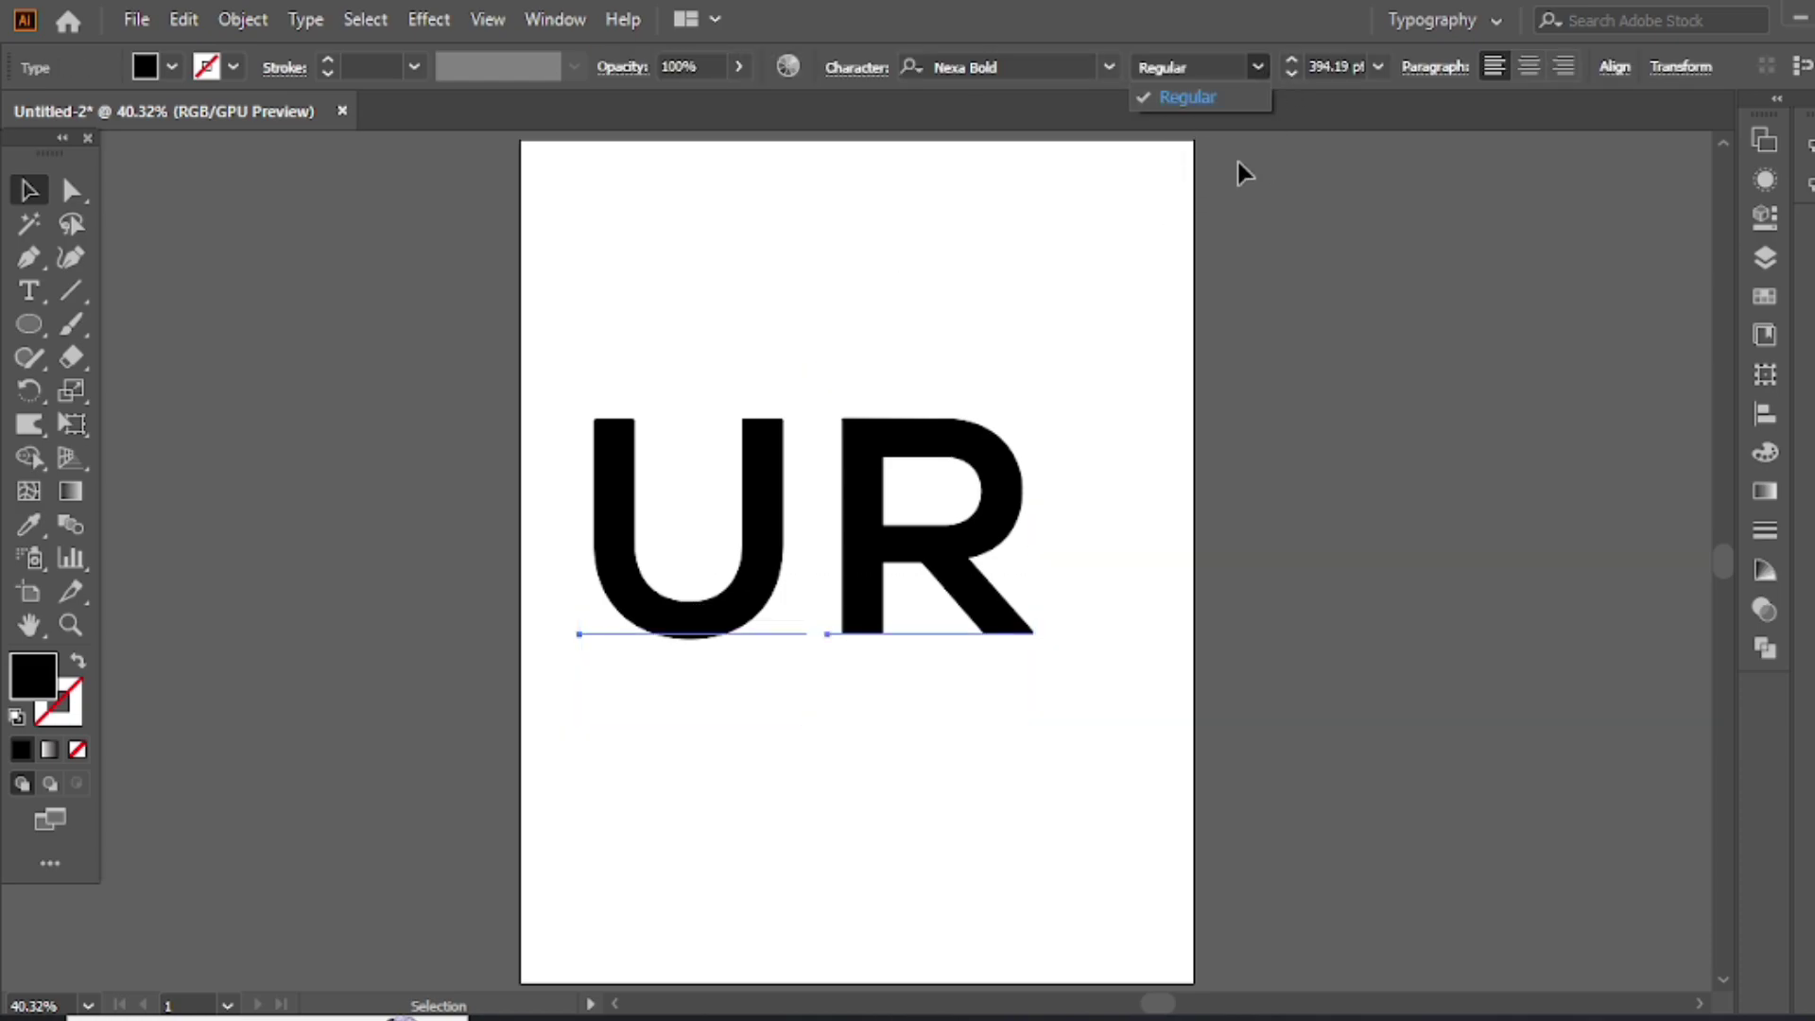
pyautogui.click(1109, 66)
pyautogui.click(1110, 62)
pyautogui.write('N')
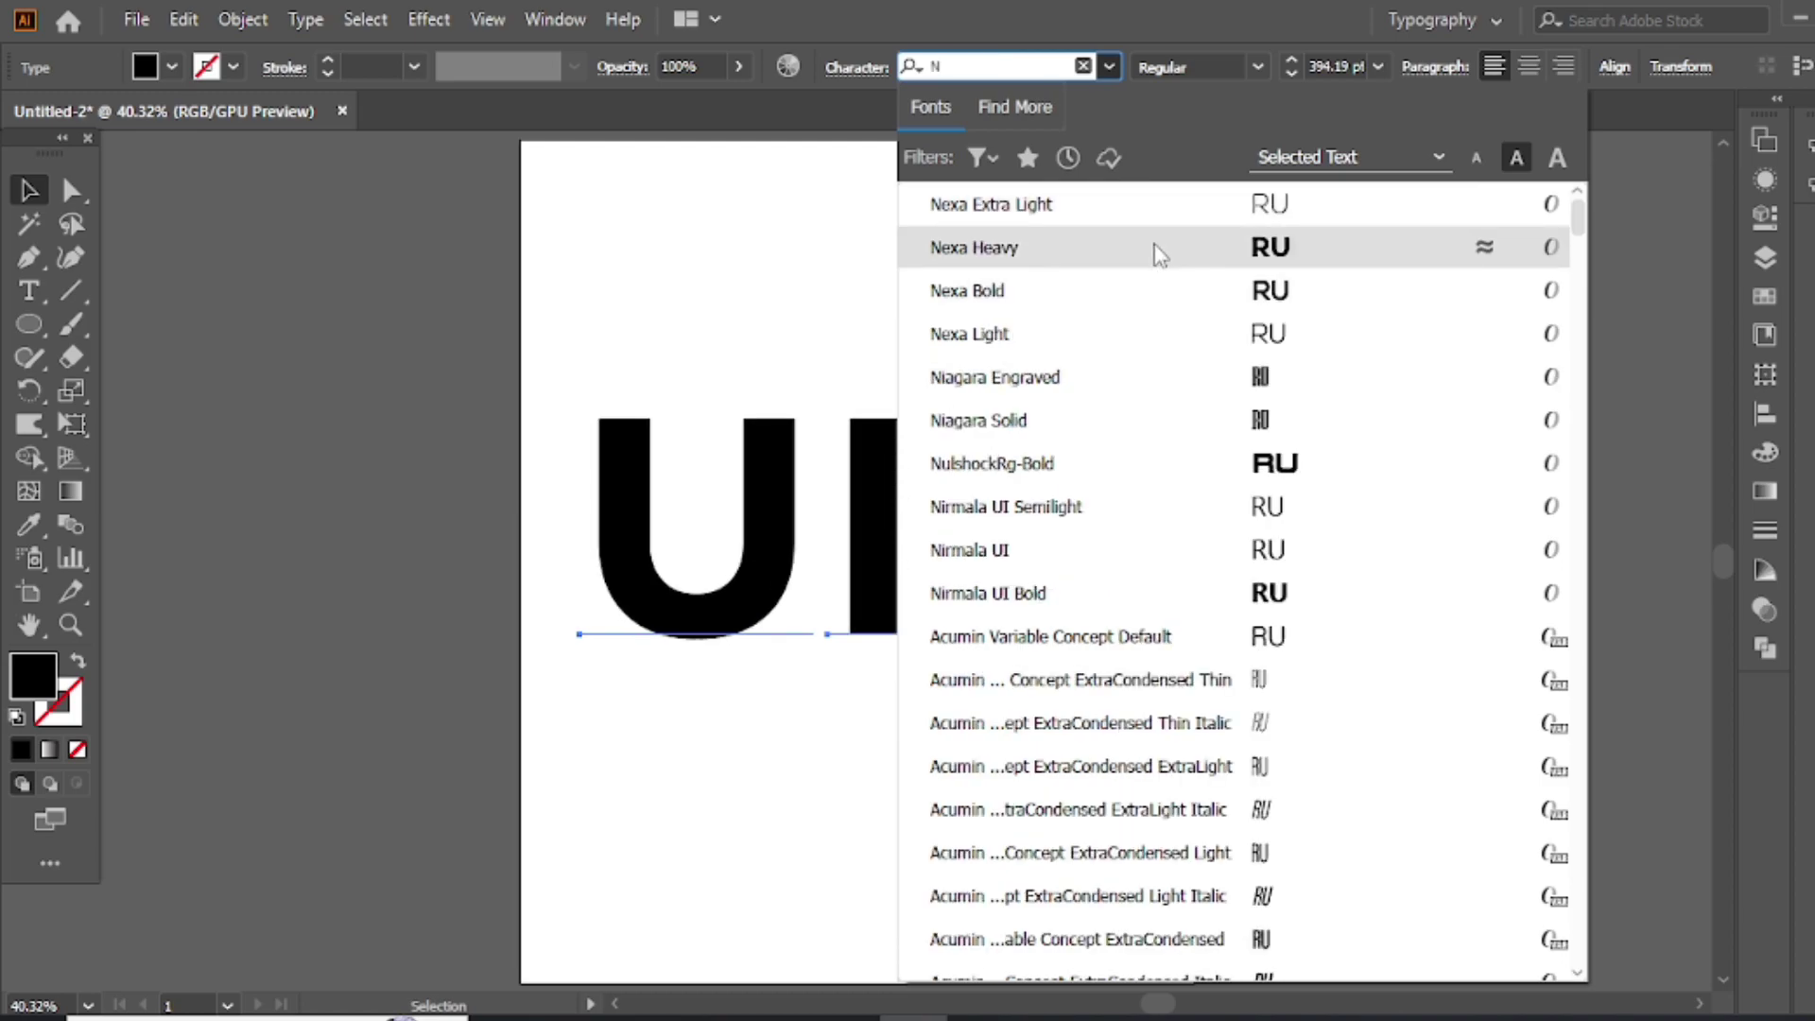
pyautogui.click(1154, 250)
# - Expand the UR letters into outlined shapes with Object > Expand
pyautogui.click(257, 22)
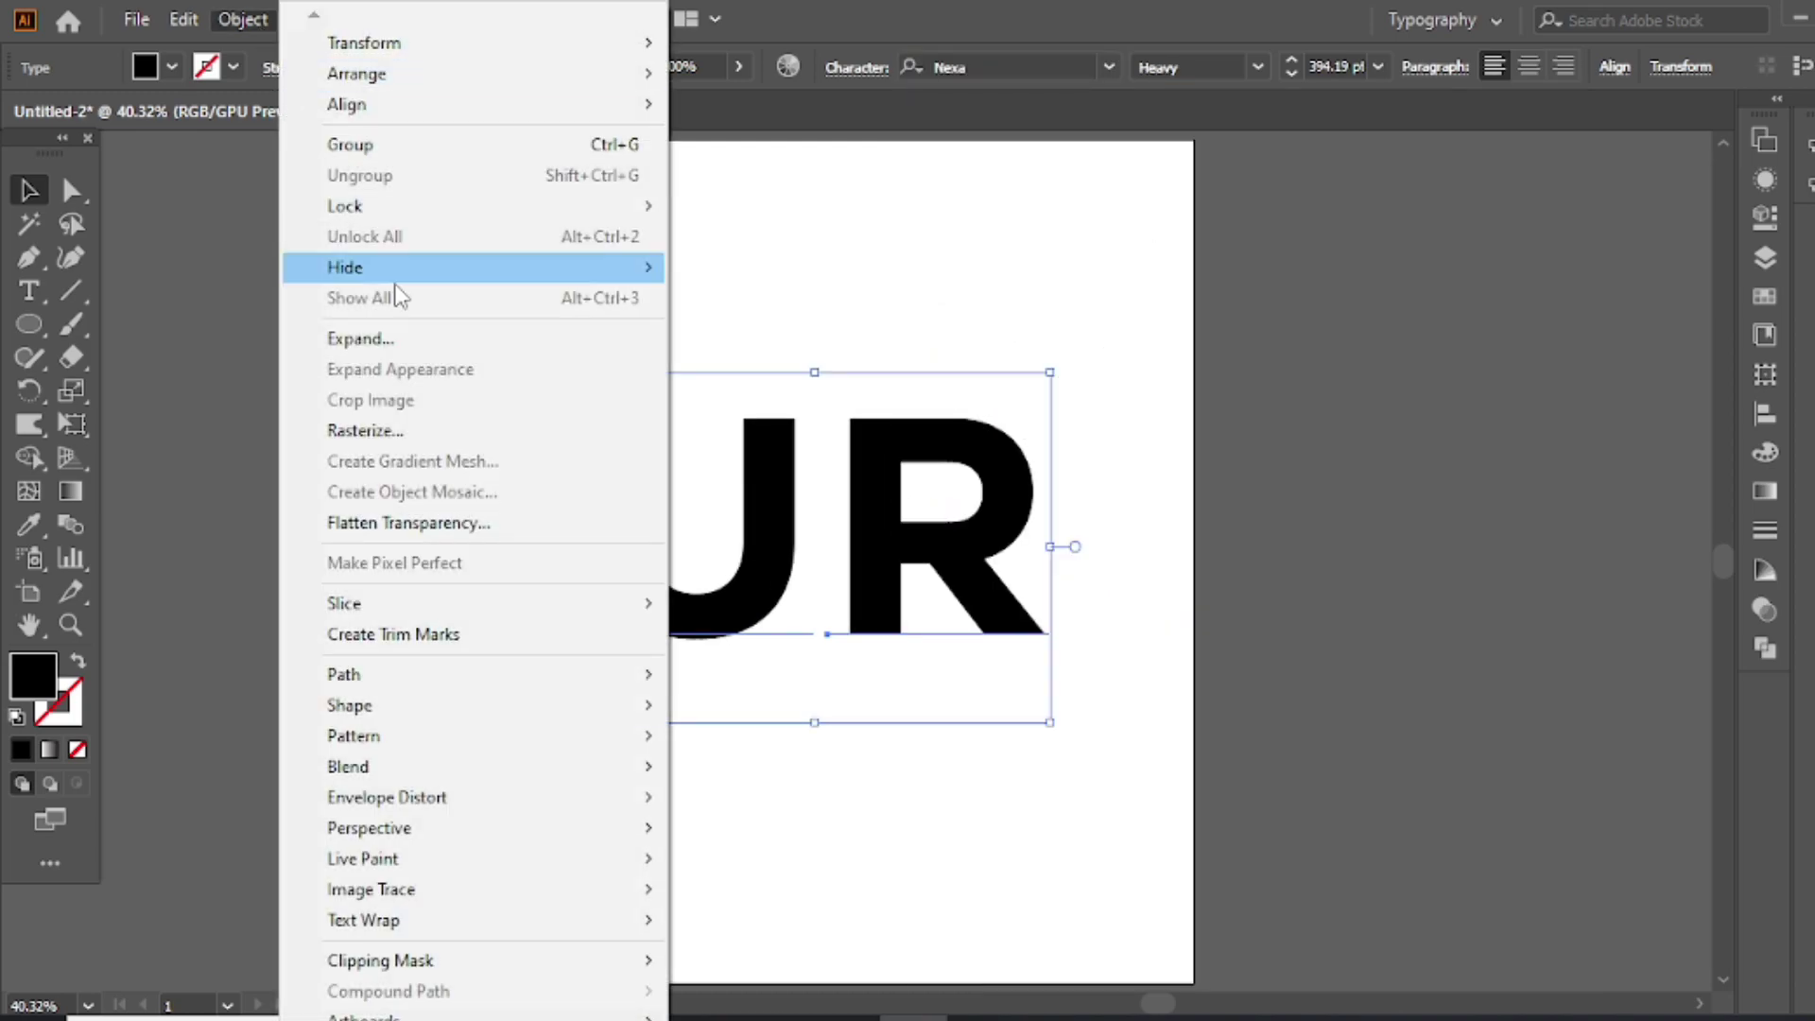
pyautogui.click(393, 339)
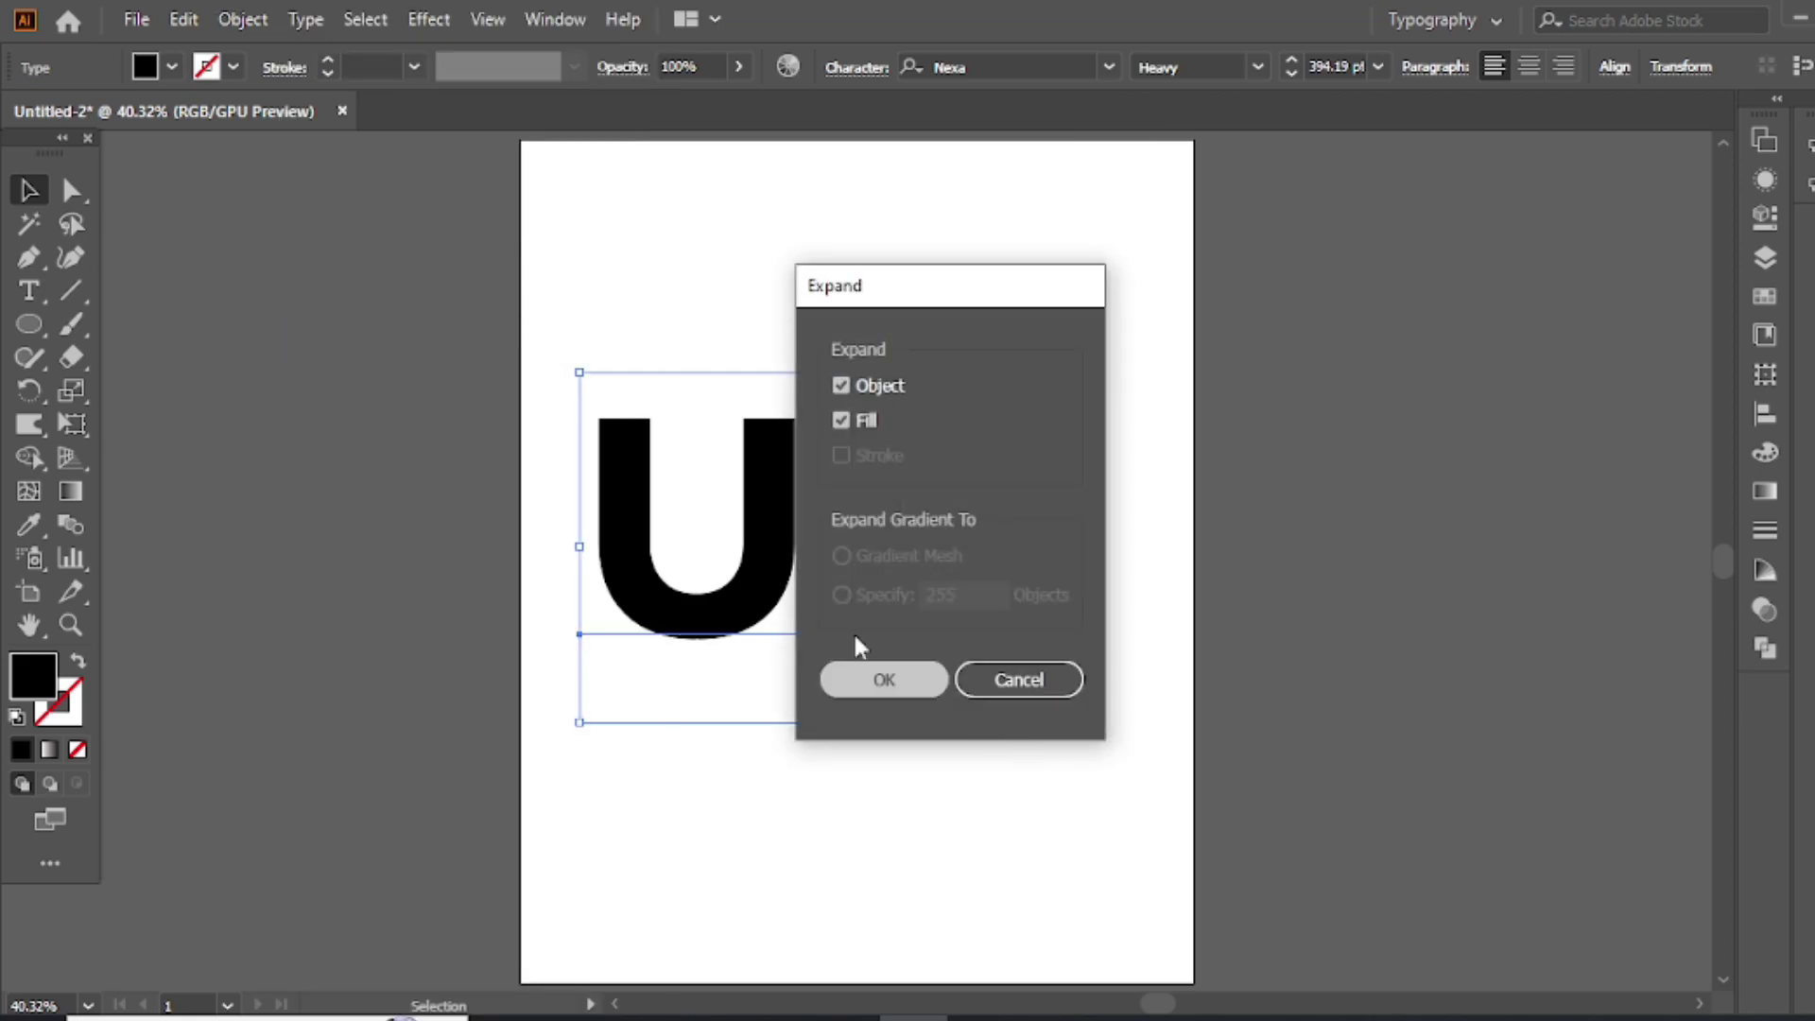
pyautogui.click(874, 675)
pyautogui.click(872, 373)
# - Raise the U and draw a diagonal Pen line across its right side
pyautogui.moveTo(757, 547); pyautogui.dragTo(748, 404)
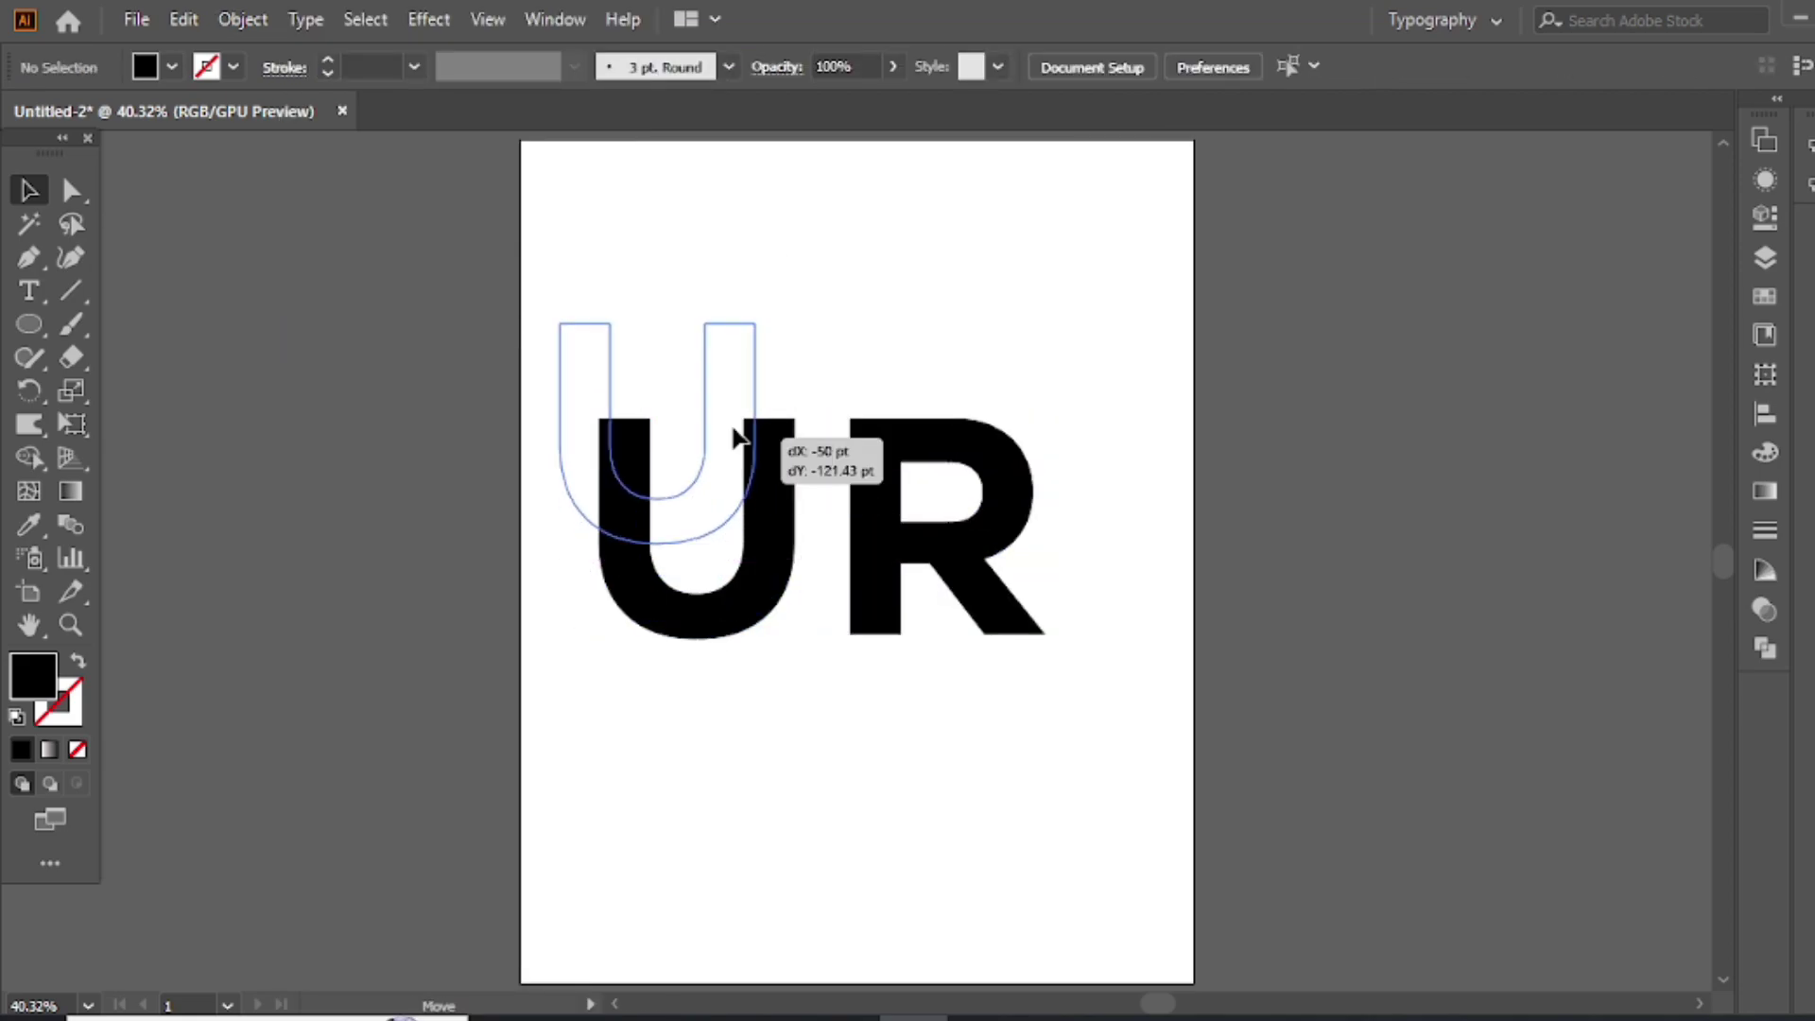
pyautogui.click(837, 262)
pyautogui.press('p')
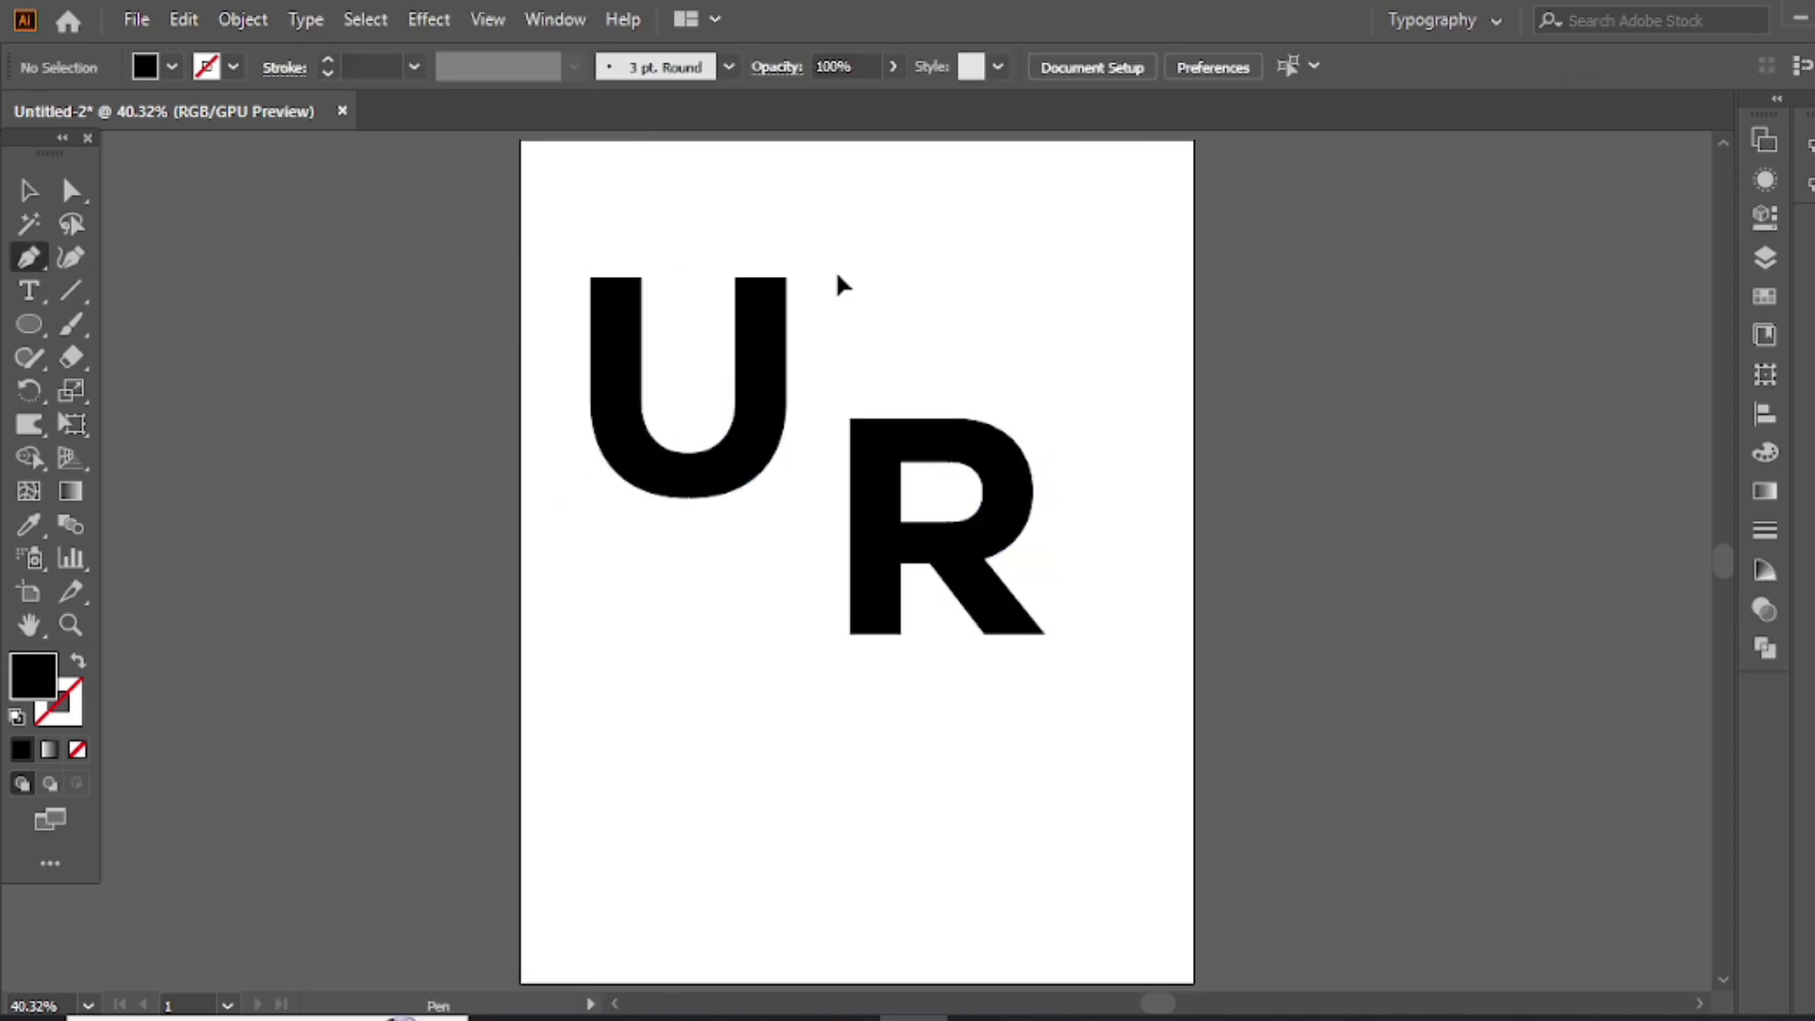
pyautogui.click(855, 277)
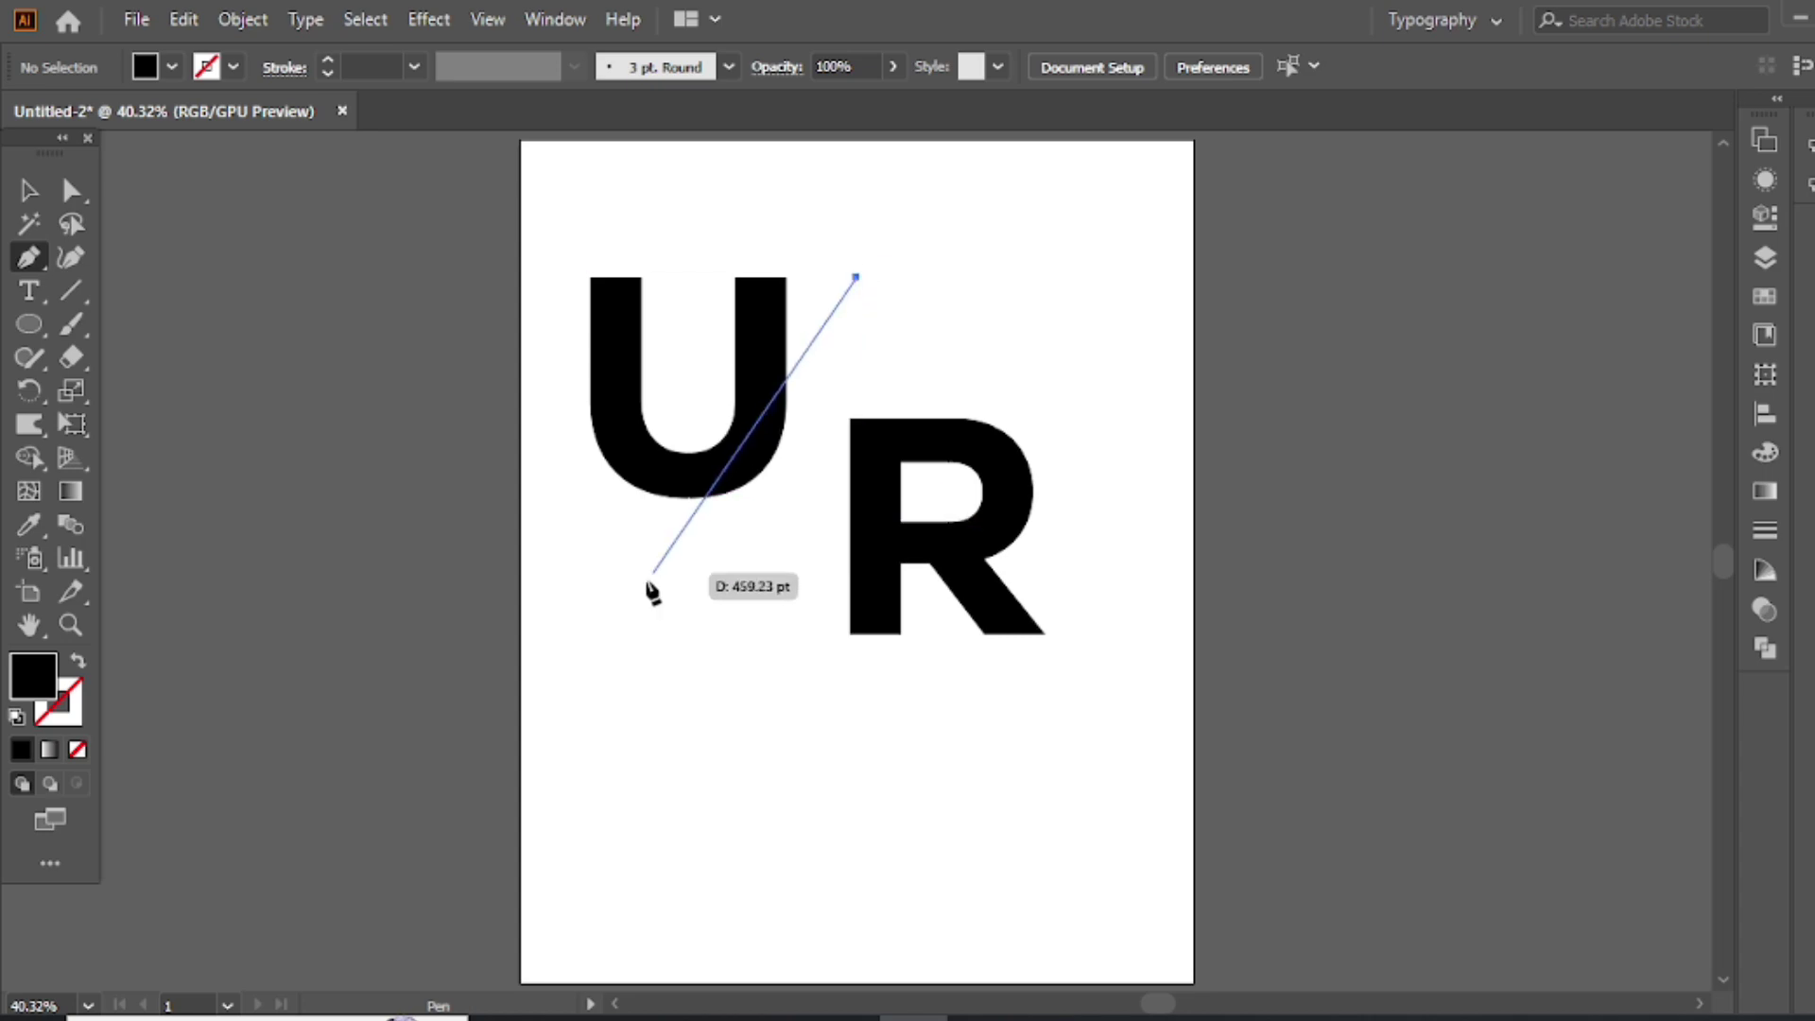
pyautogui.click(602, 595)
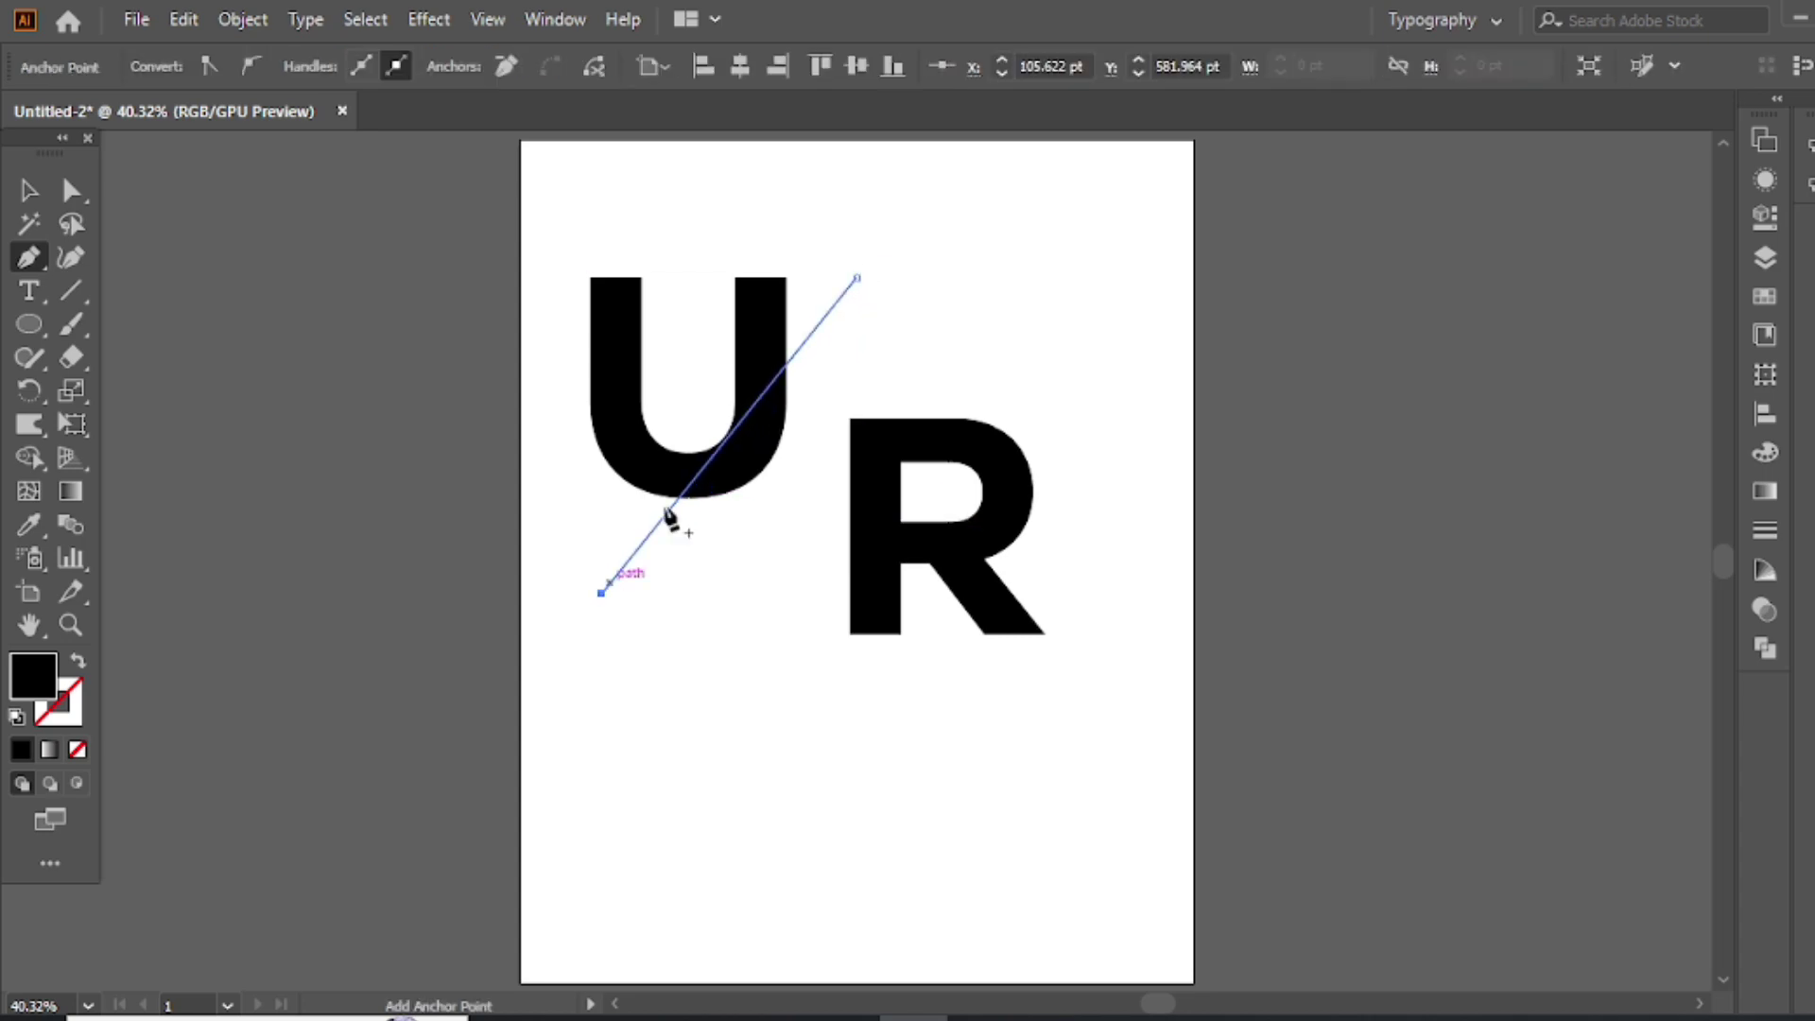
# - Delete the U's lower-right portion with Shape Builder, leaving a slanted edge
pyautogui.press('v')
pyautogui.moveTo(554, 226); pyautogui.dragTo(756, 541)
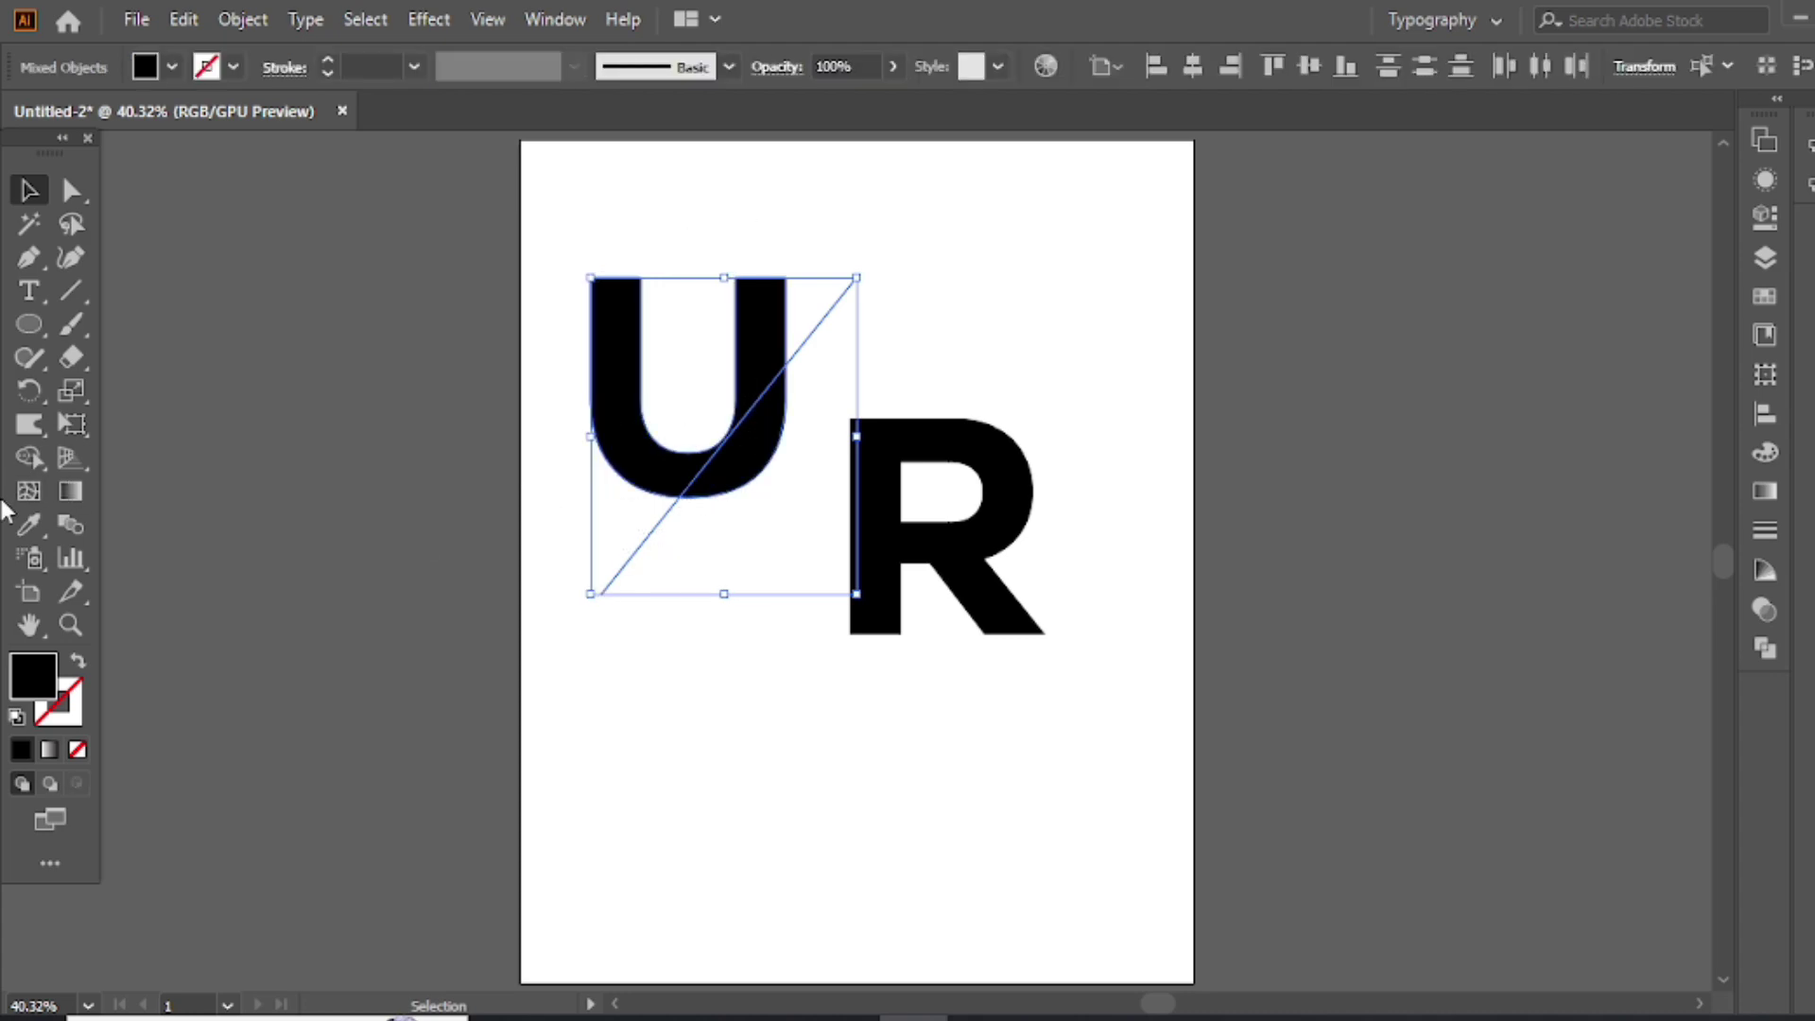
pyautogui.click(30, 461)
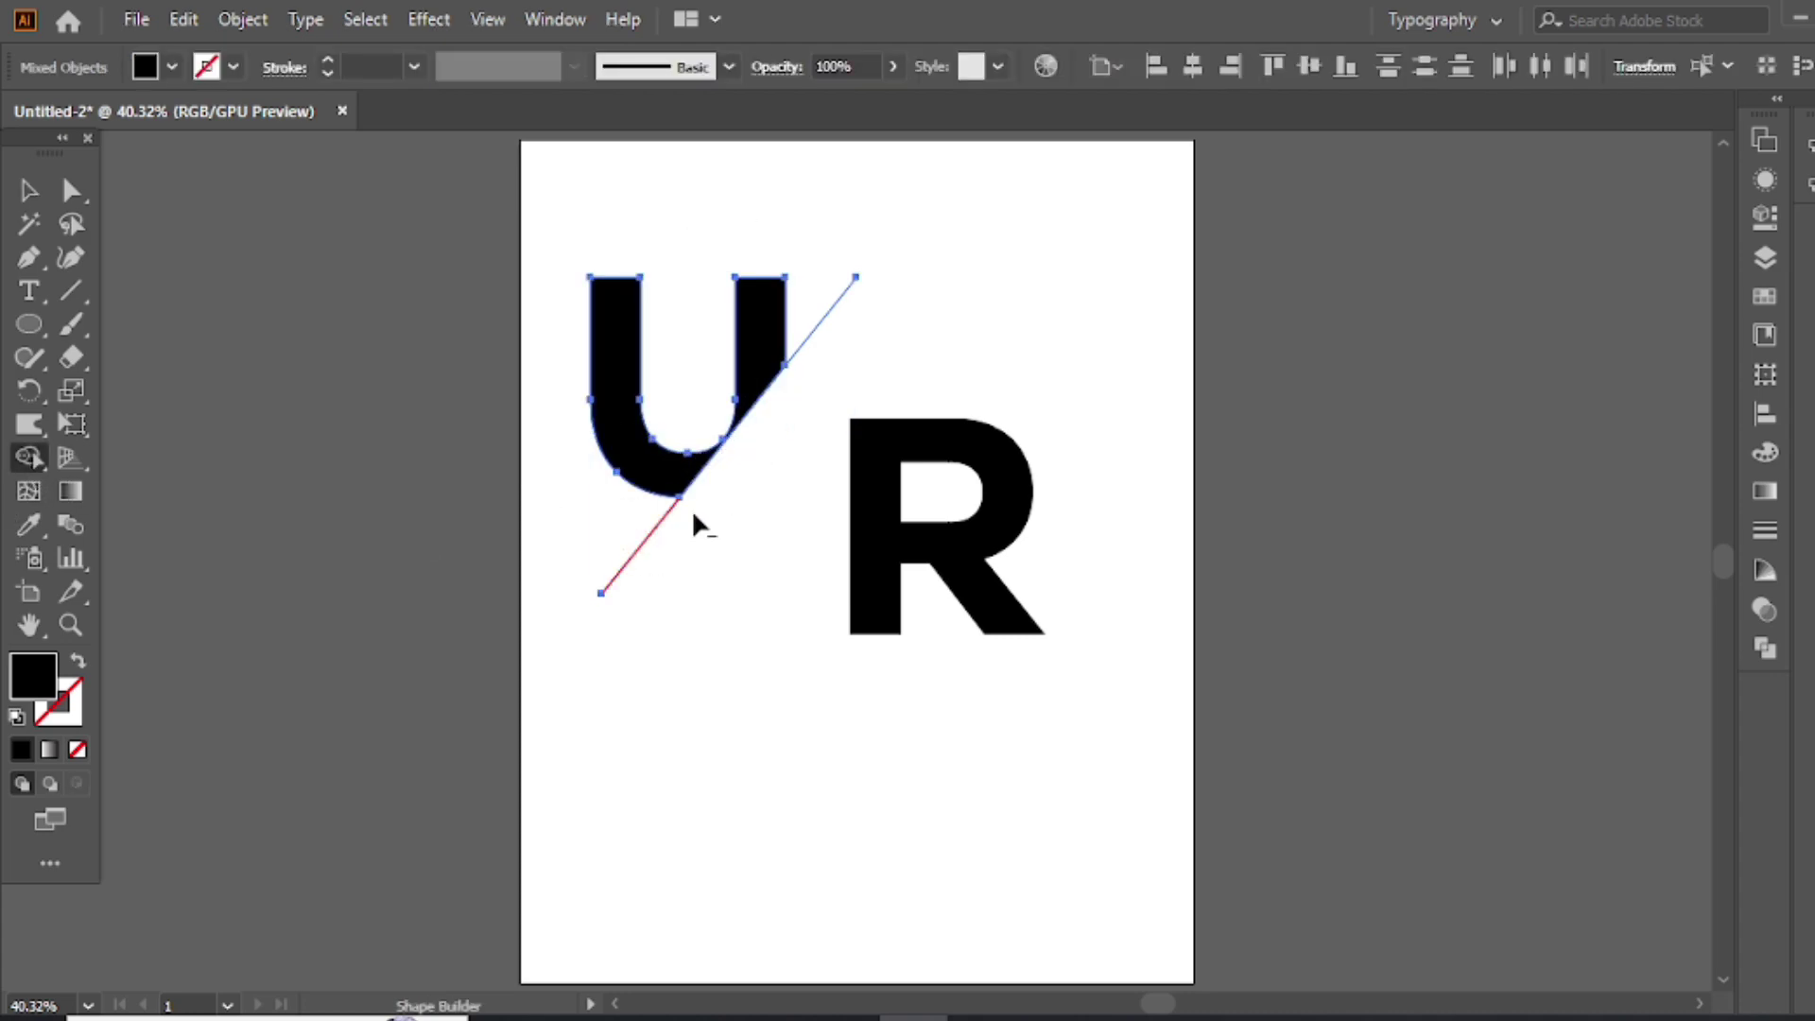
pyautogui.press('v')
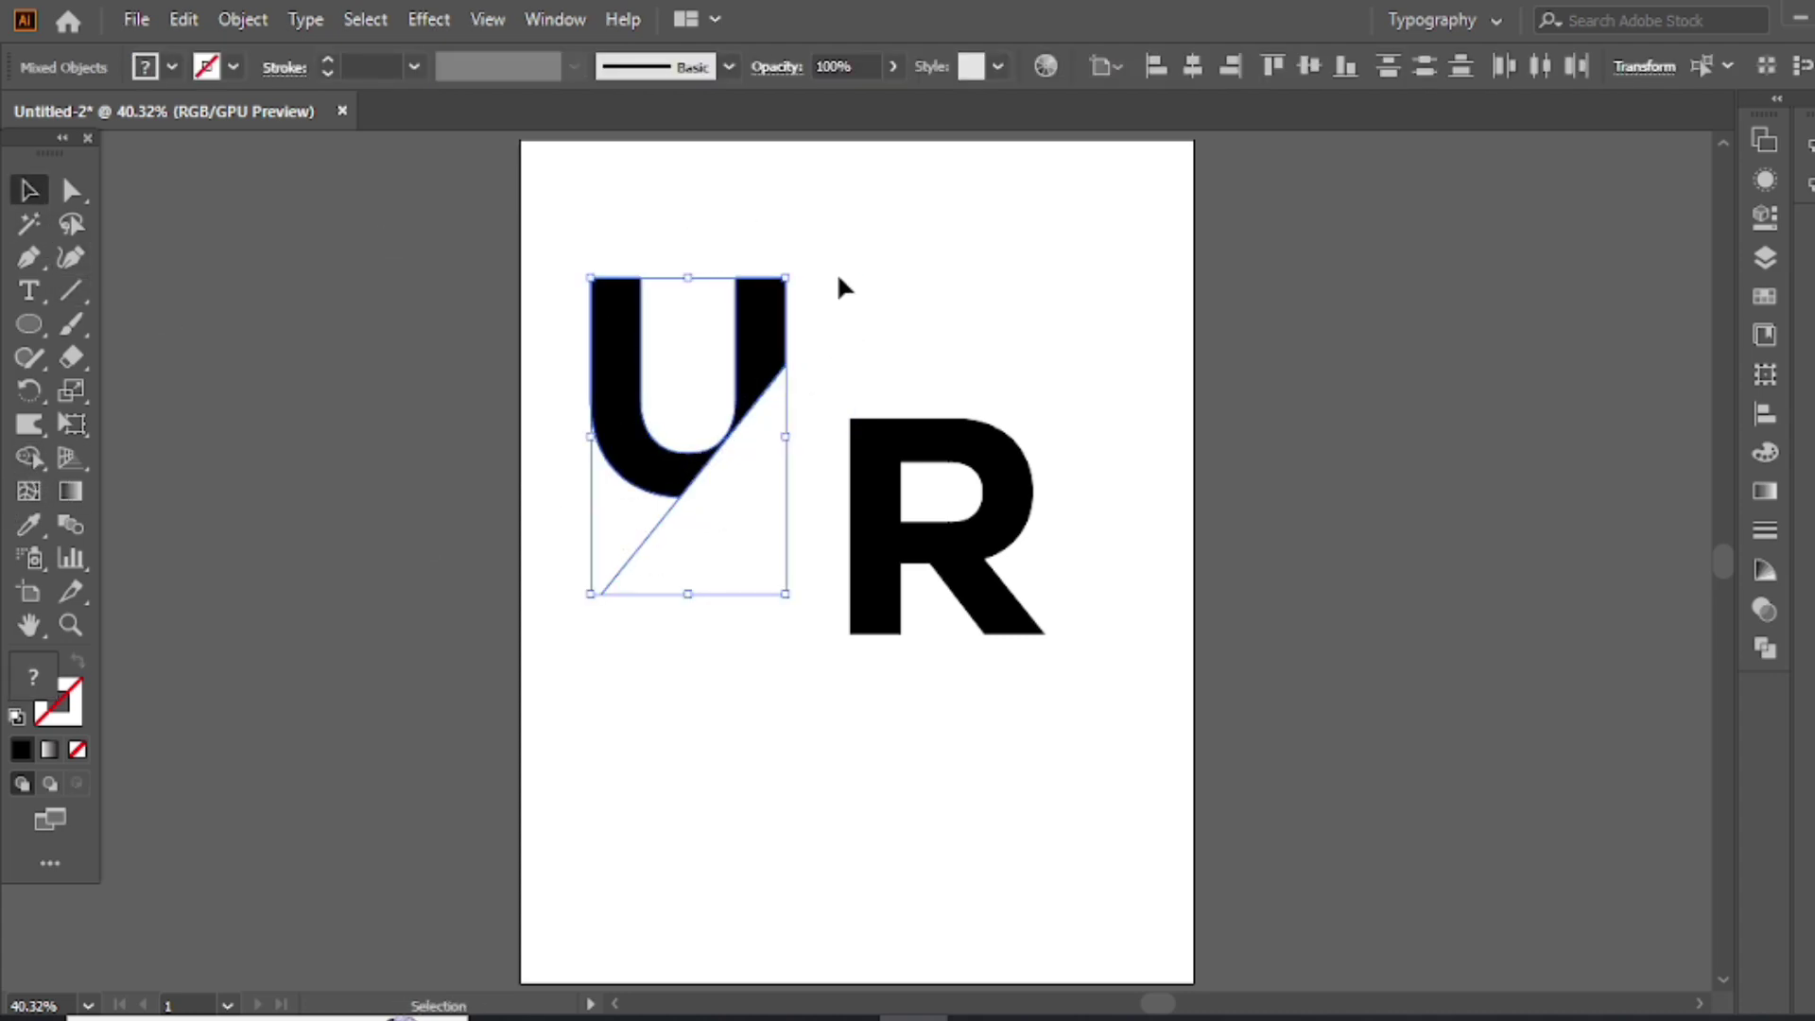
pyautogui.click(836, 272)
# - Draw a pointed tail path from the U's lower corner up its right leg
pyautogui.press('p')
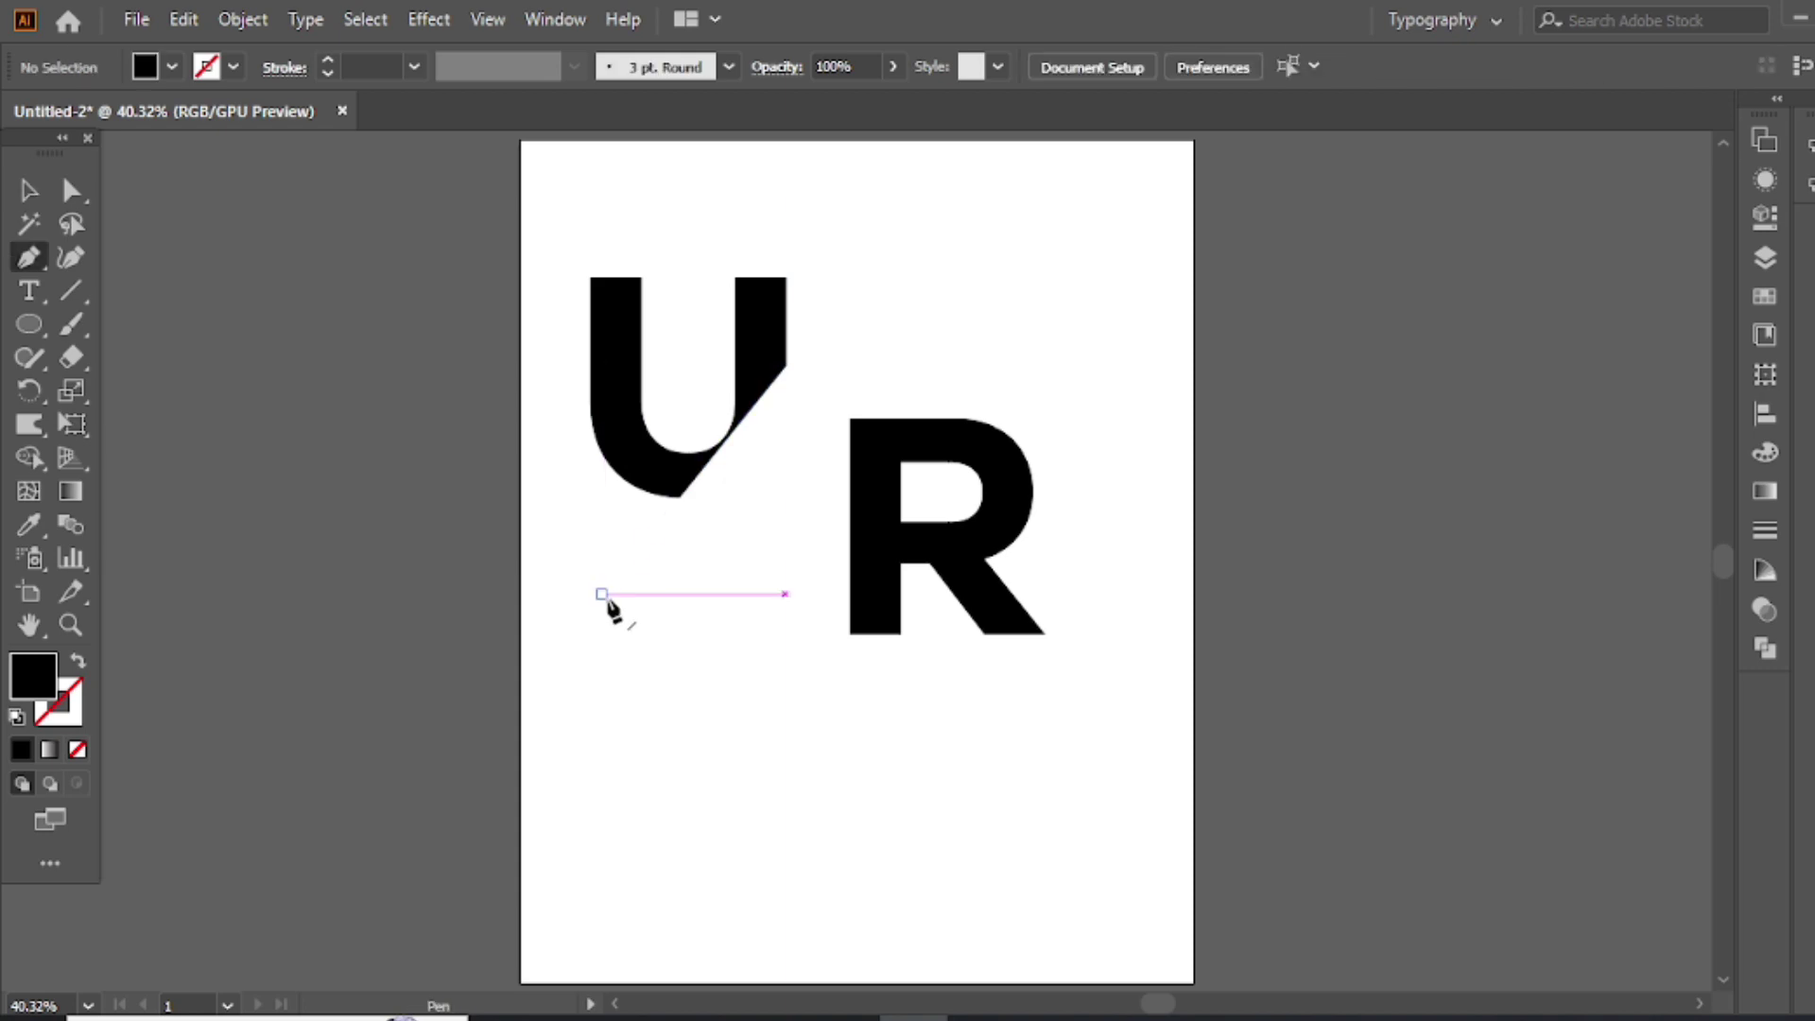
pyautogui.moveTo(601, 593); pyautogui.dragTo(680, 477)
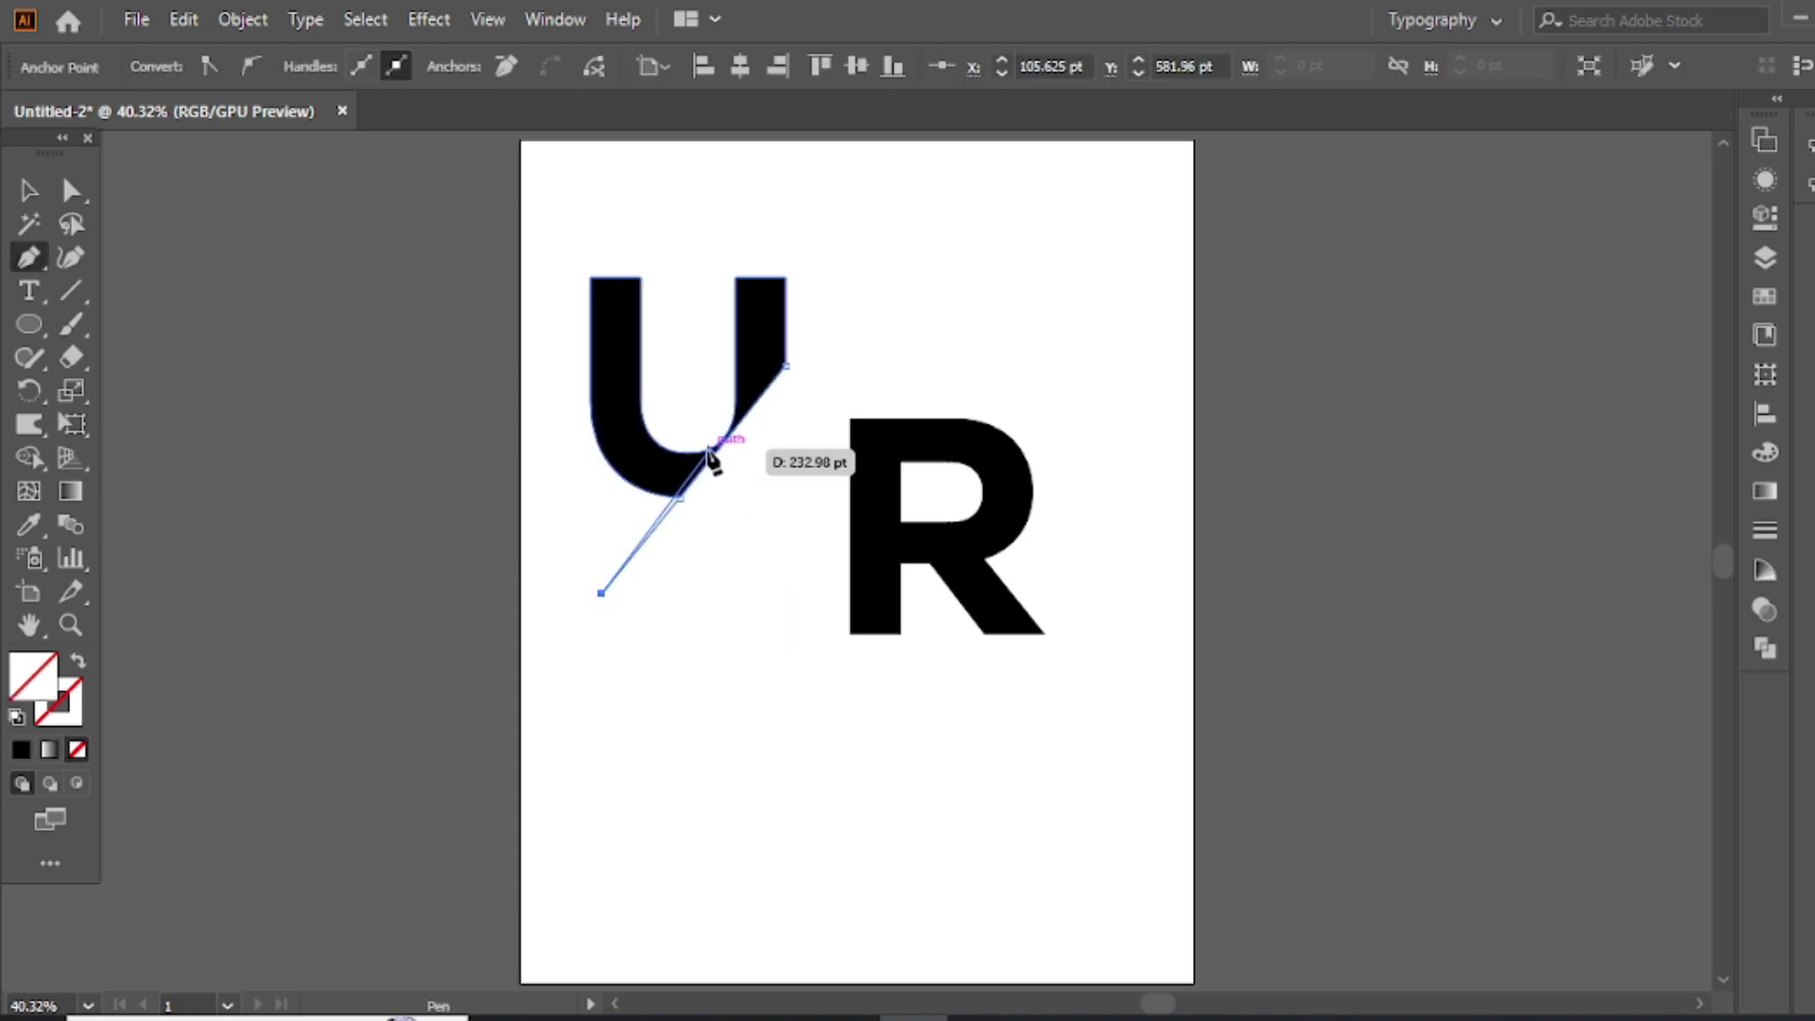
pyautogui.click(687, 461)
pyautogui.scroll(3, 689, 467)
pyautogui.moveTo(913, 235); pyautogui.dragTo(1019, 375)
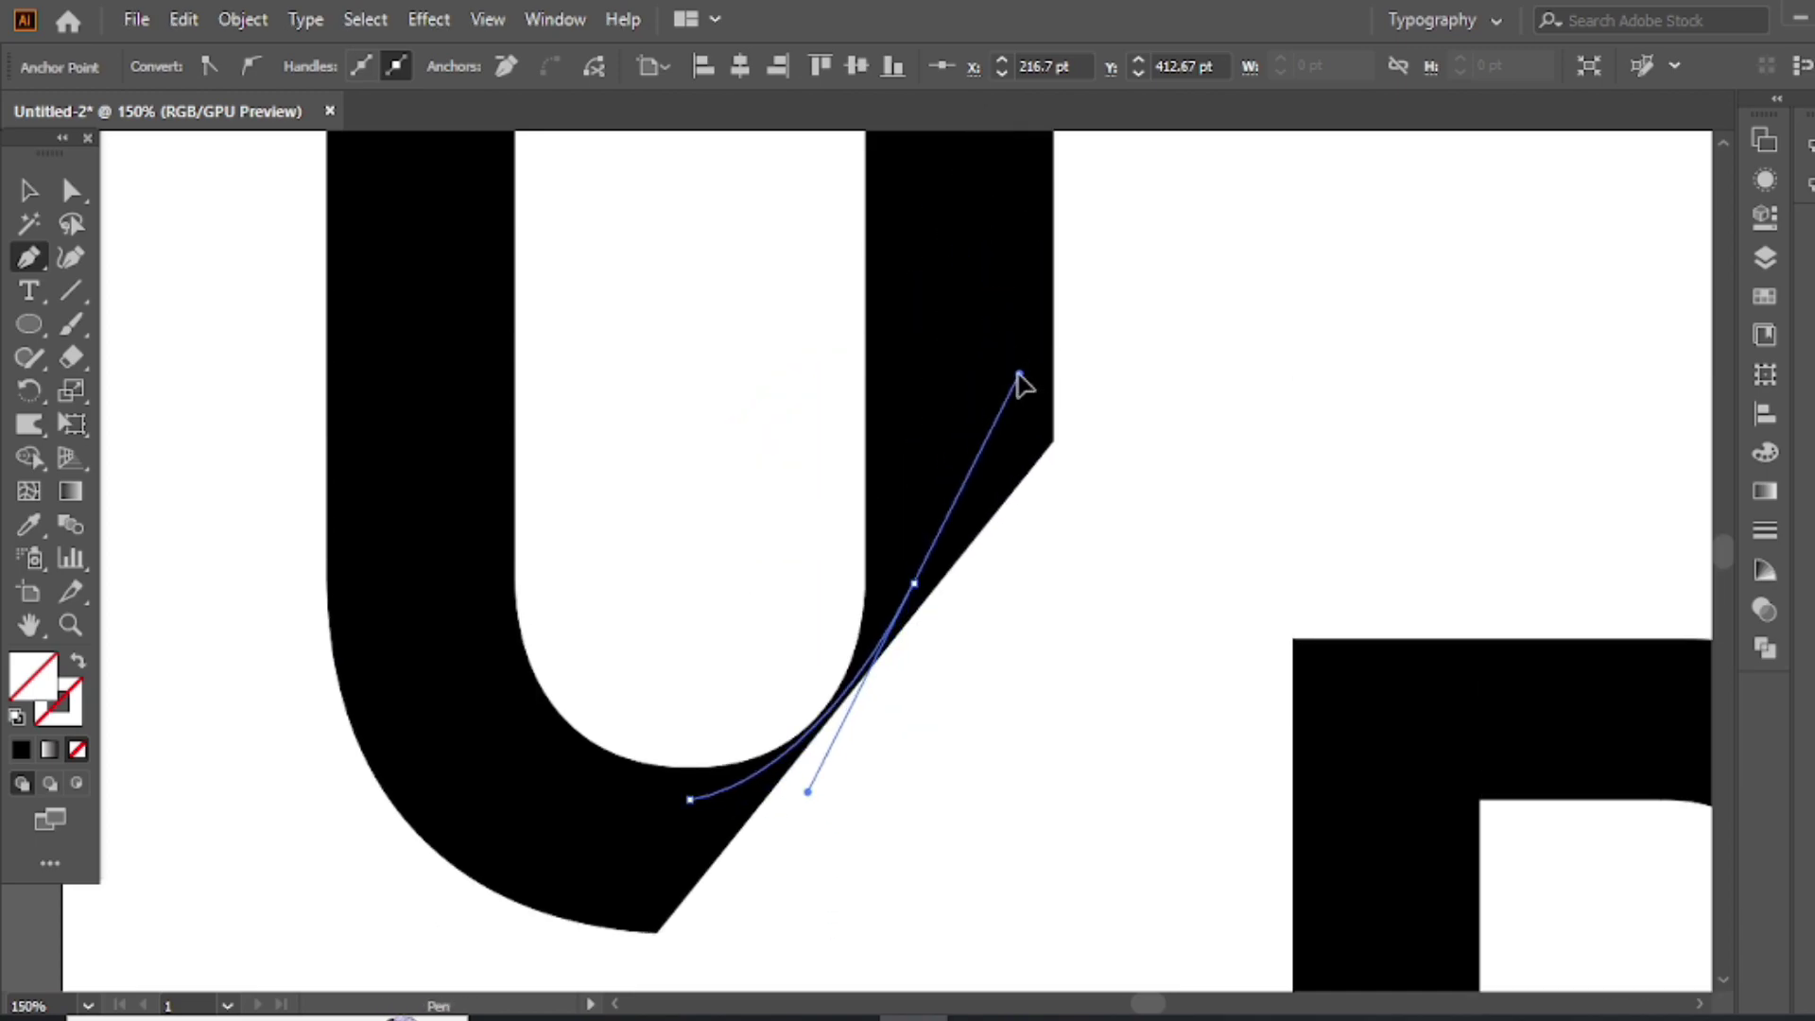
pyautogui.click(913, 583)
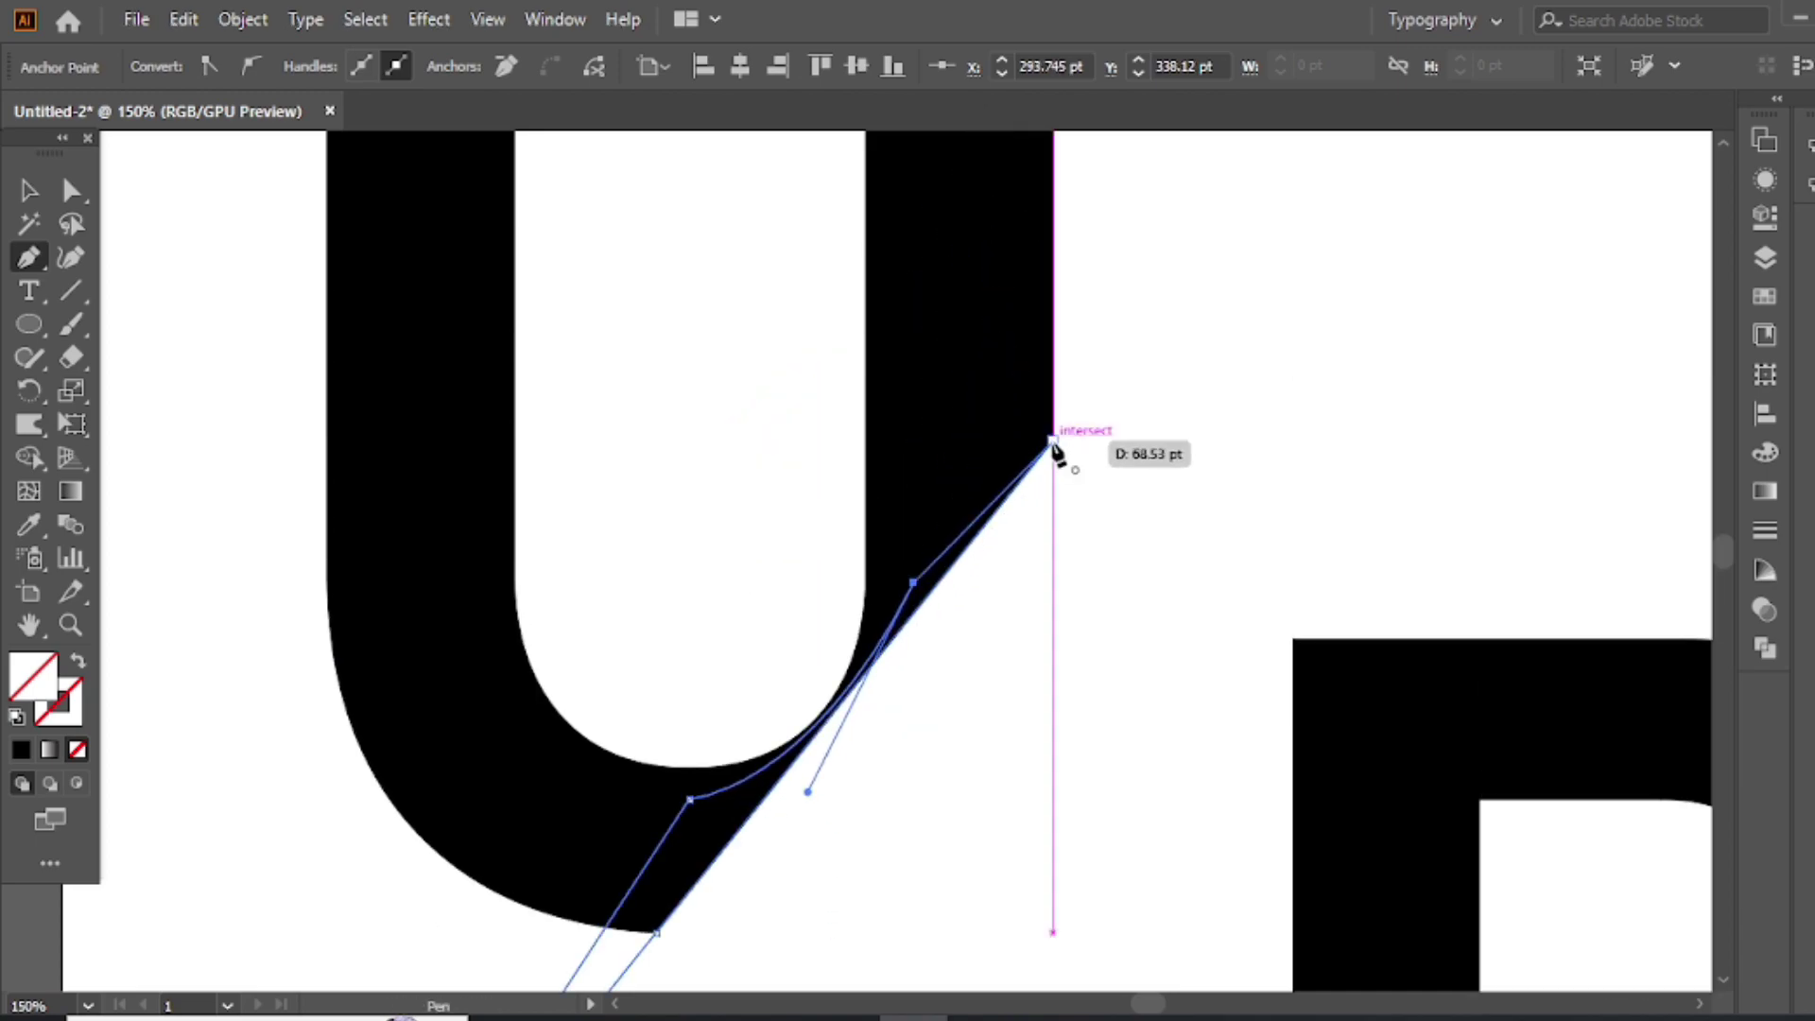
pyautogui.hotkey('ctrl', '0')
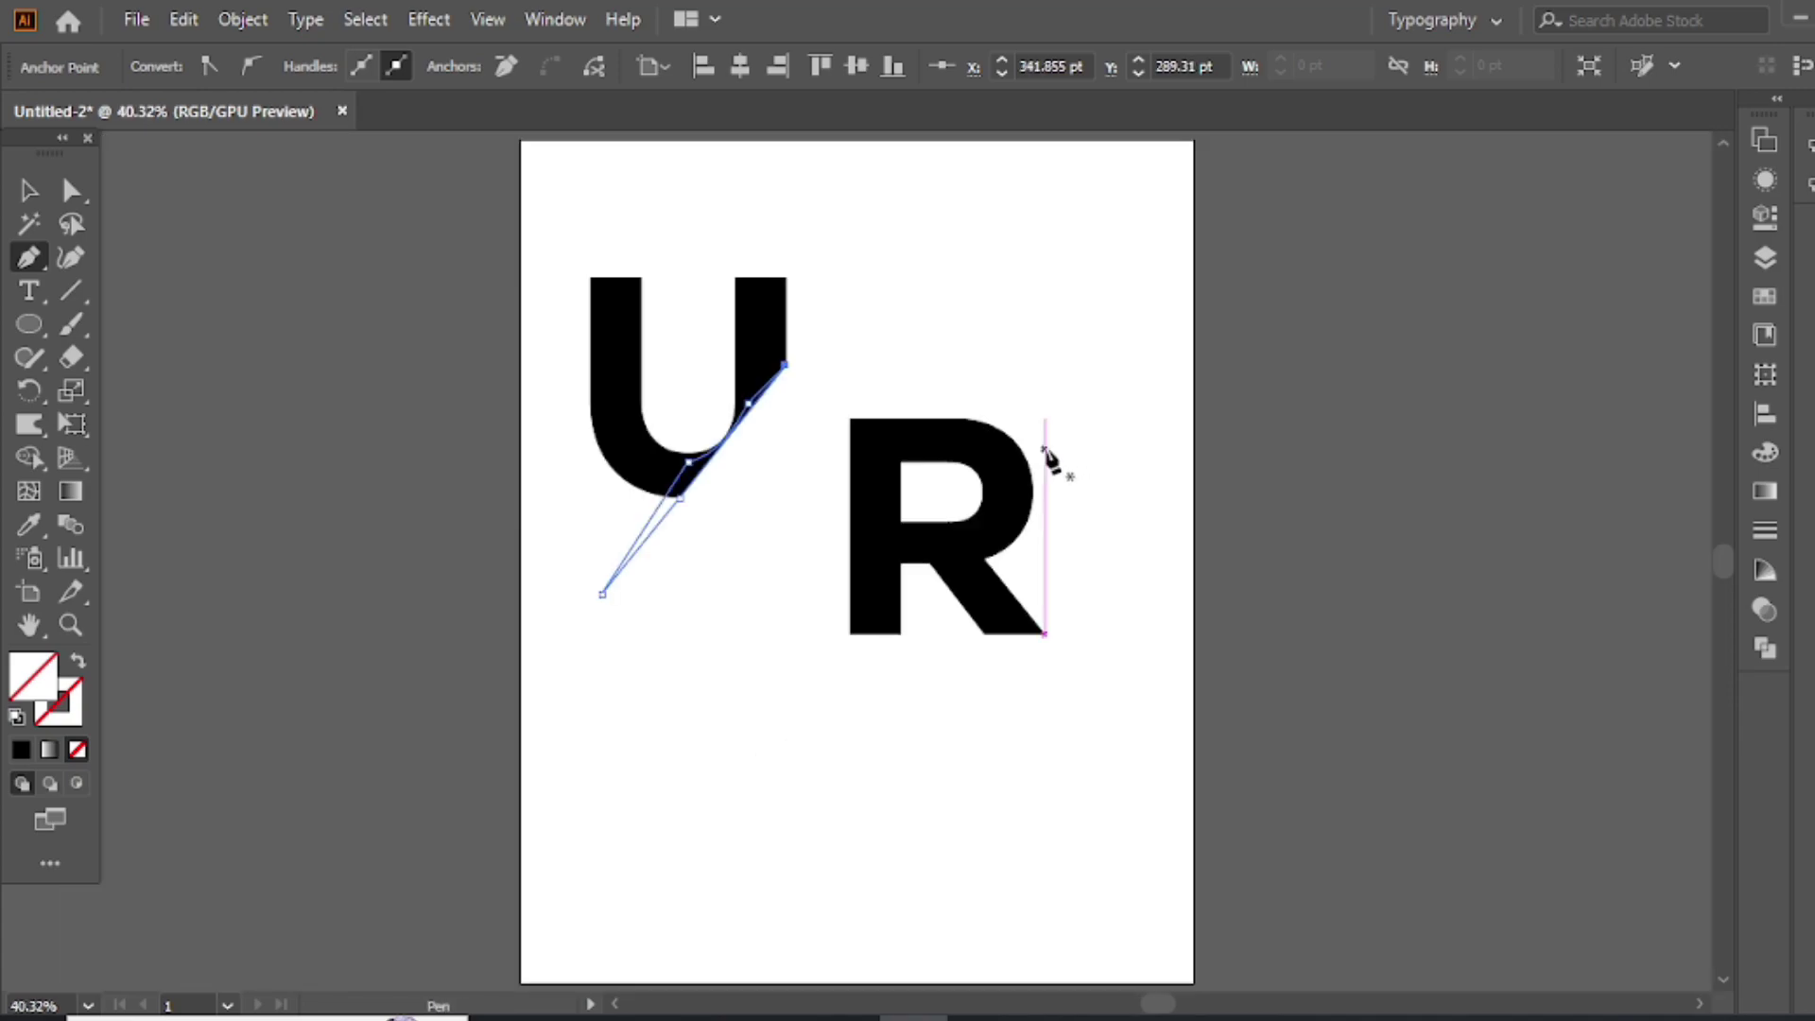
# - Merge the tail into the U and give it a solid black fill, no stroke
pyautogui.press('v')
pyautogui.keyDown('shift'); pyautogui.click(669, 503); pyautogui.keyUp('shift')
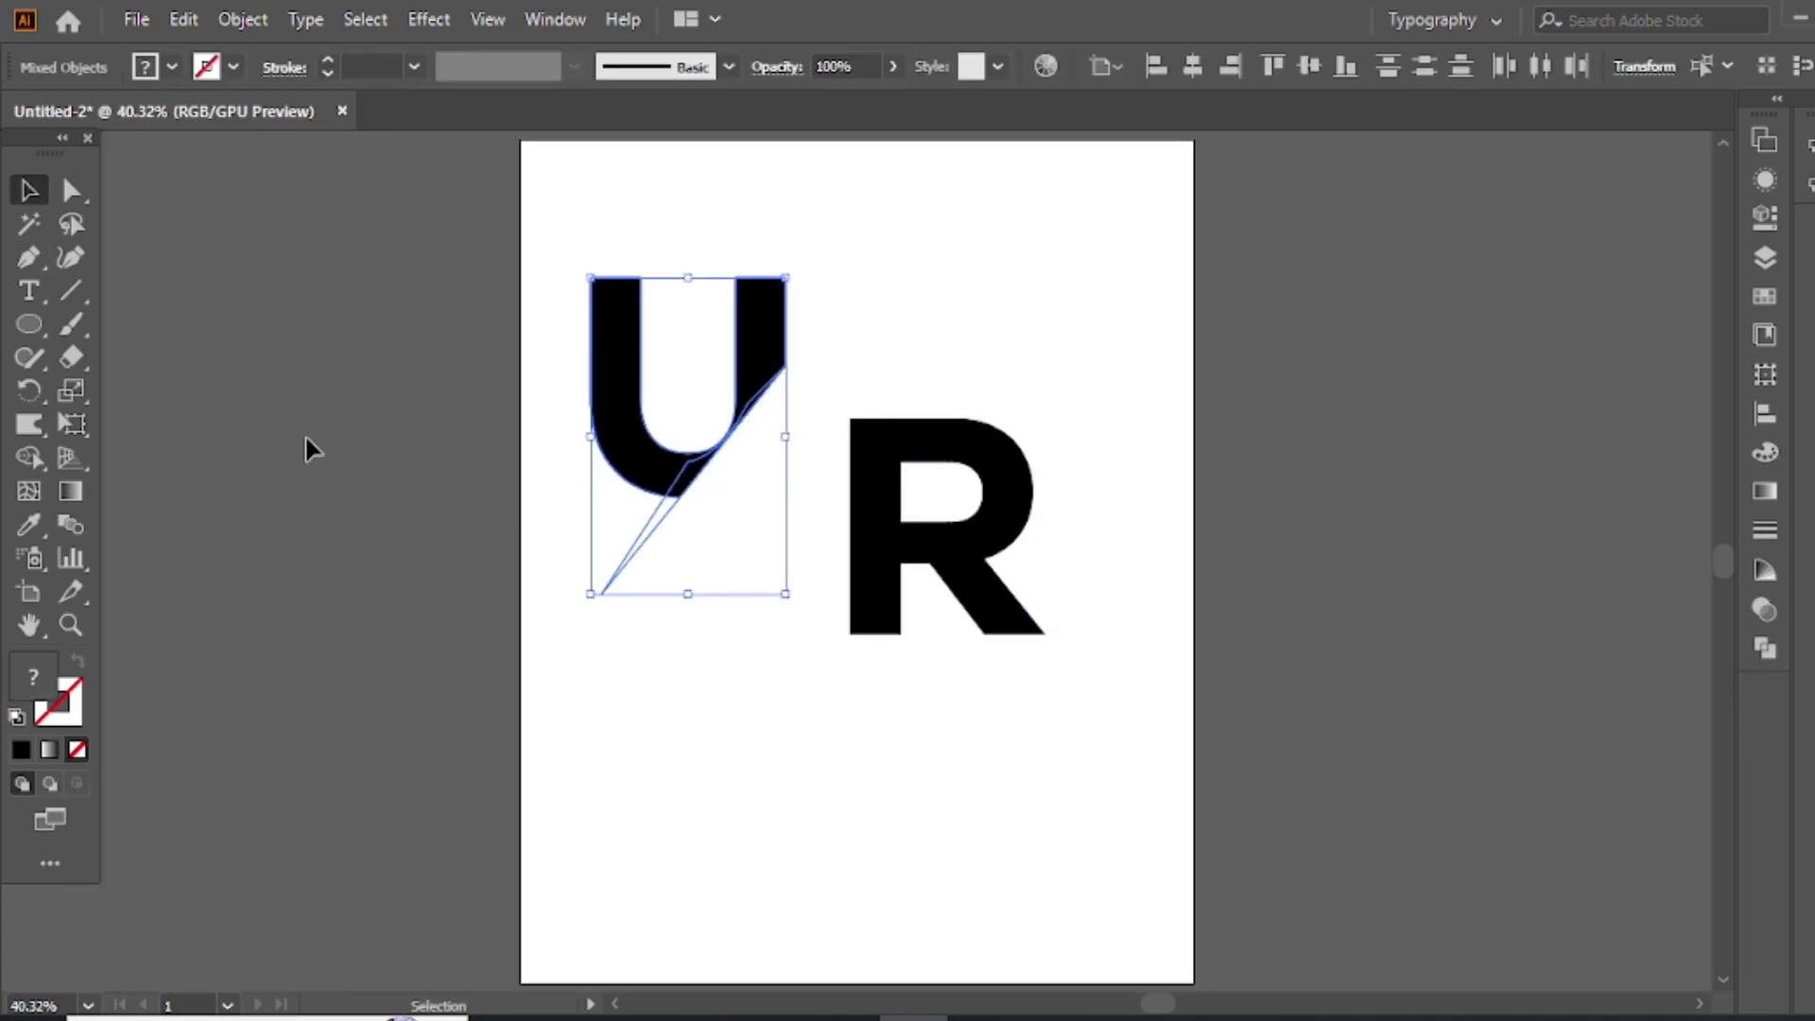
pyautogui.click(29, 456)
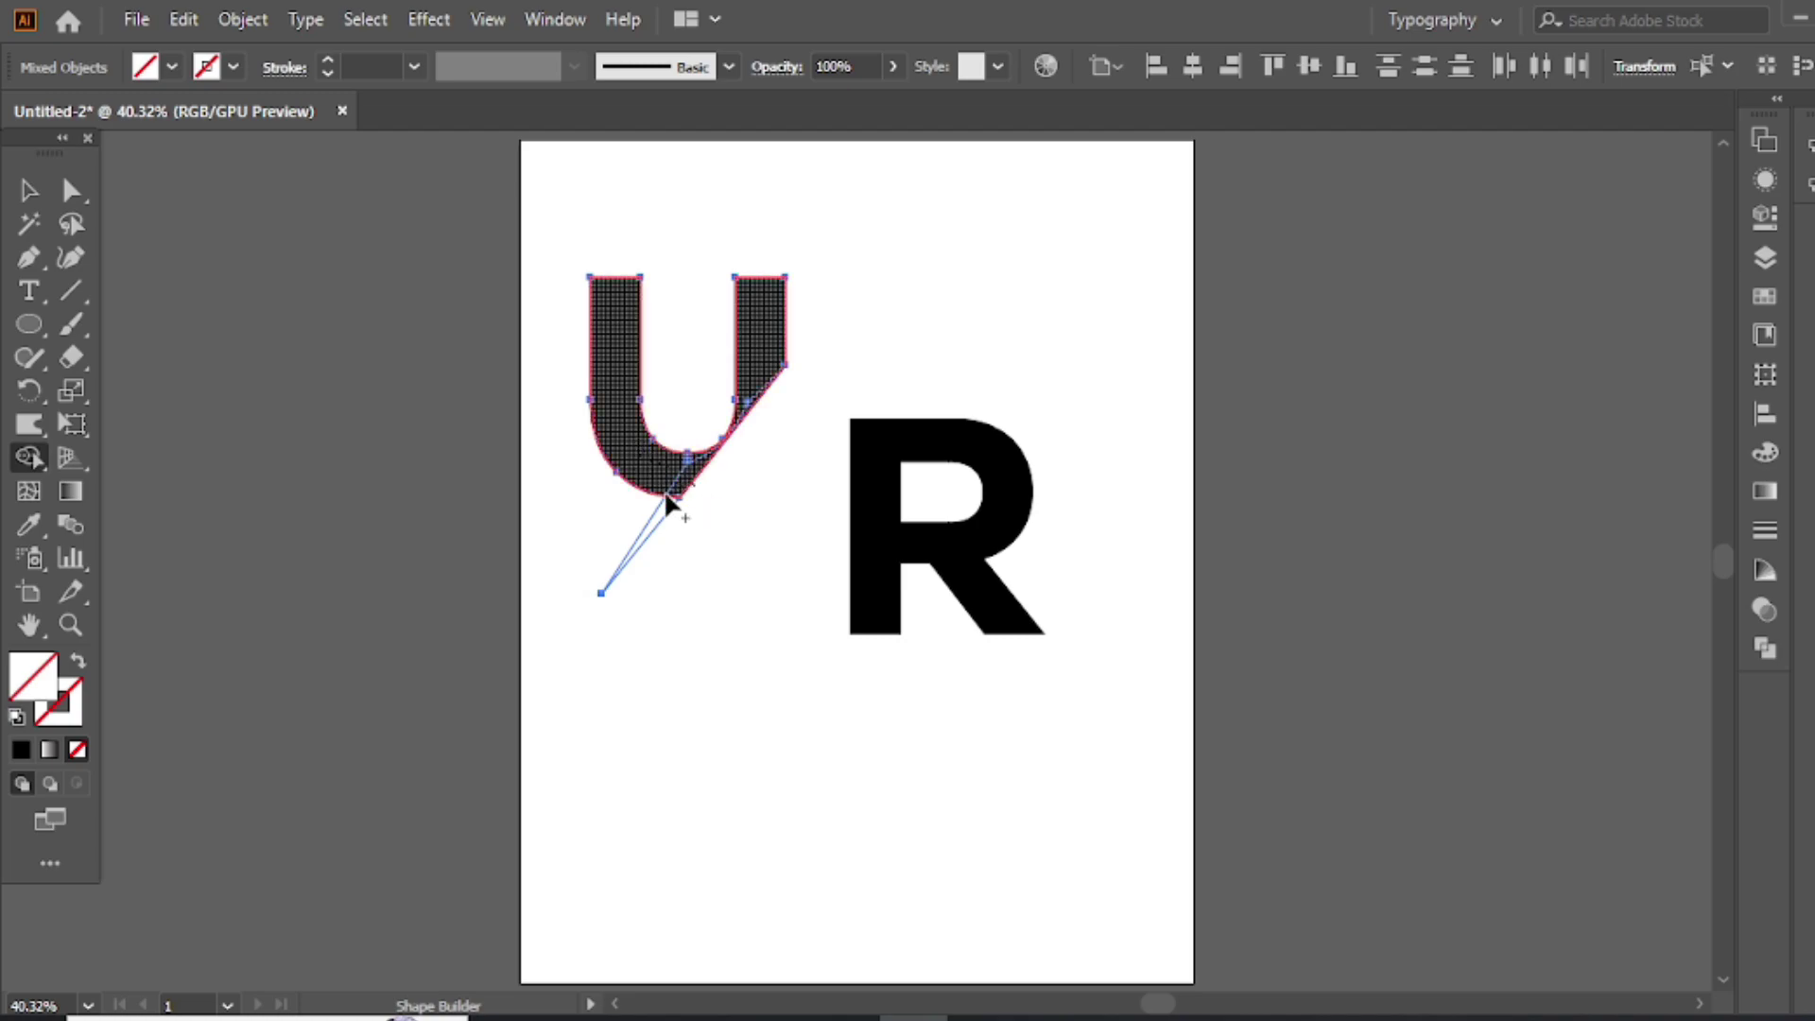
pyautogui.moveTo(668, 503); pyautogui.dragTo(690, 471)
pyautogui.click(29, 190)
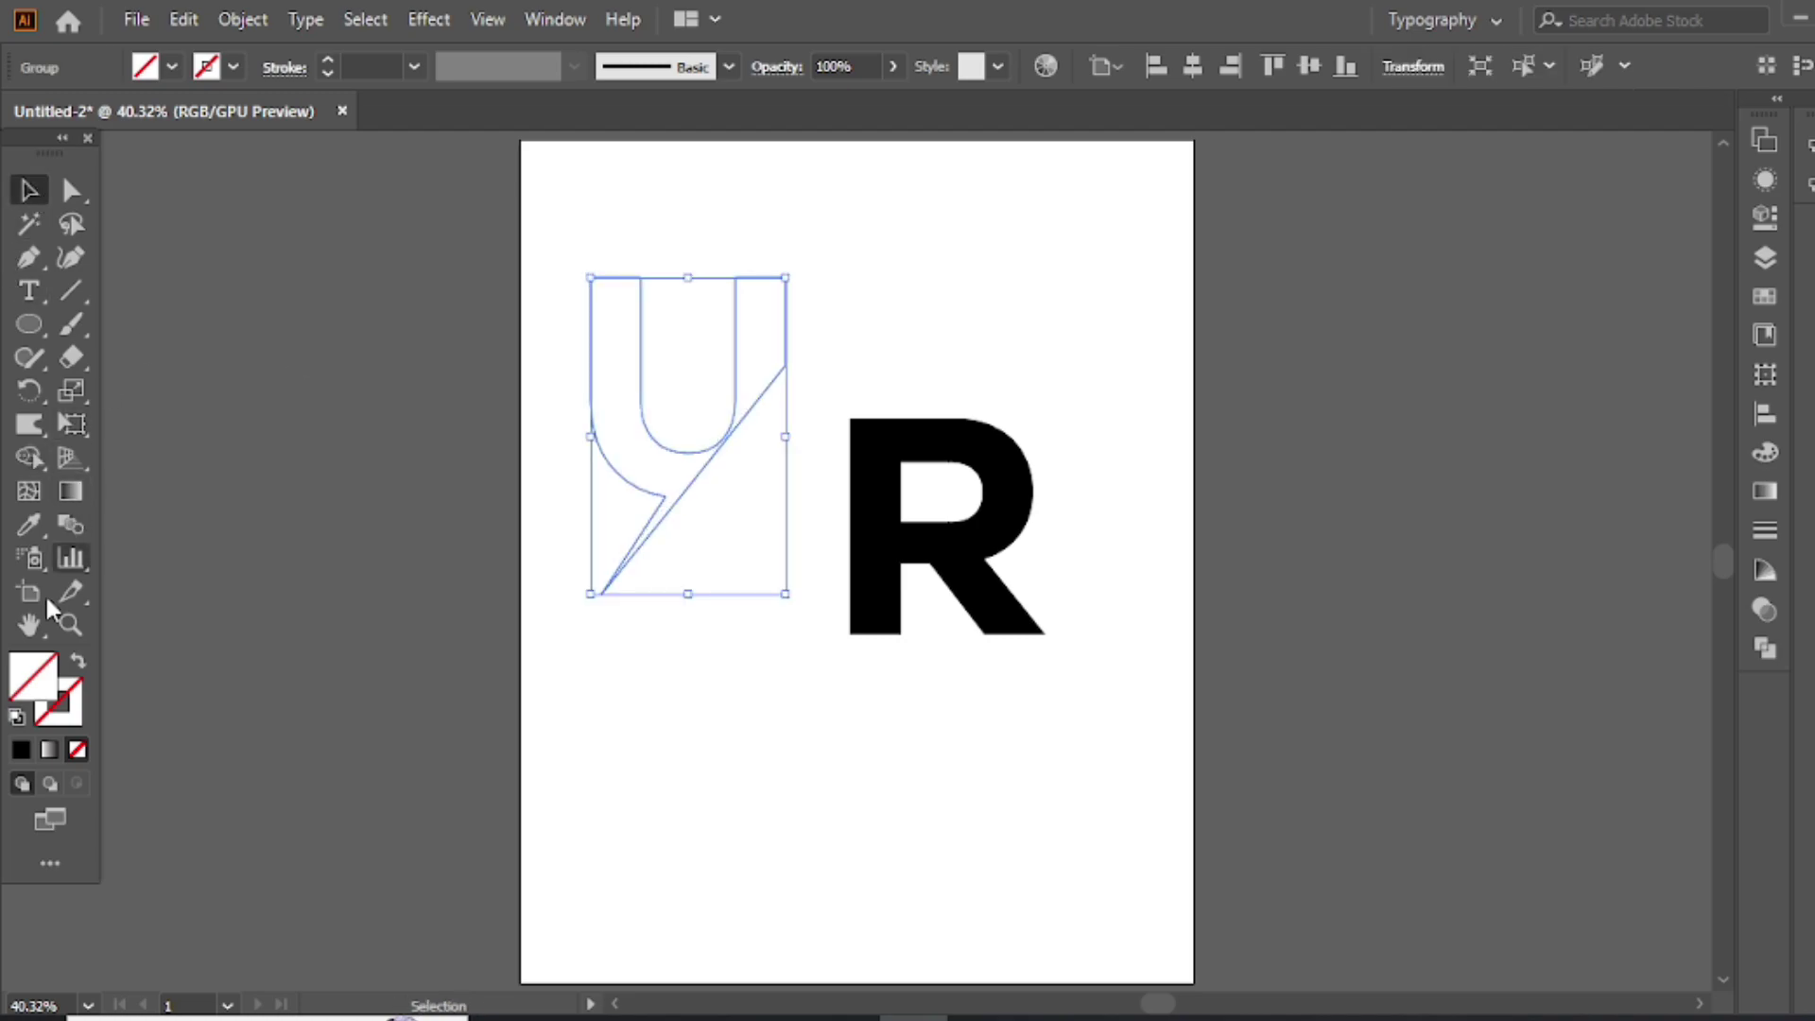
pyautogui.click(16, 715)
pyautogui.click(78, 750)
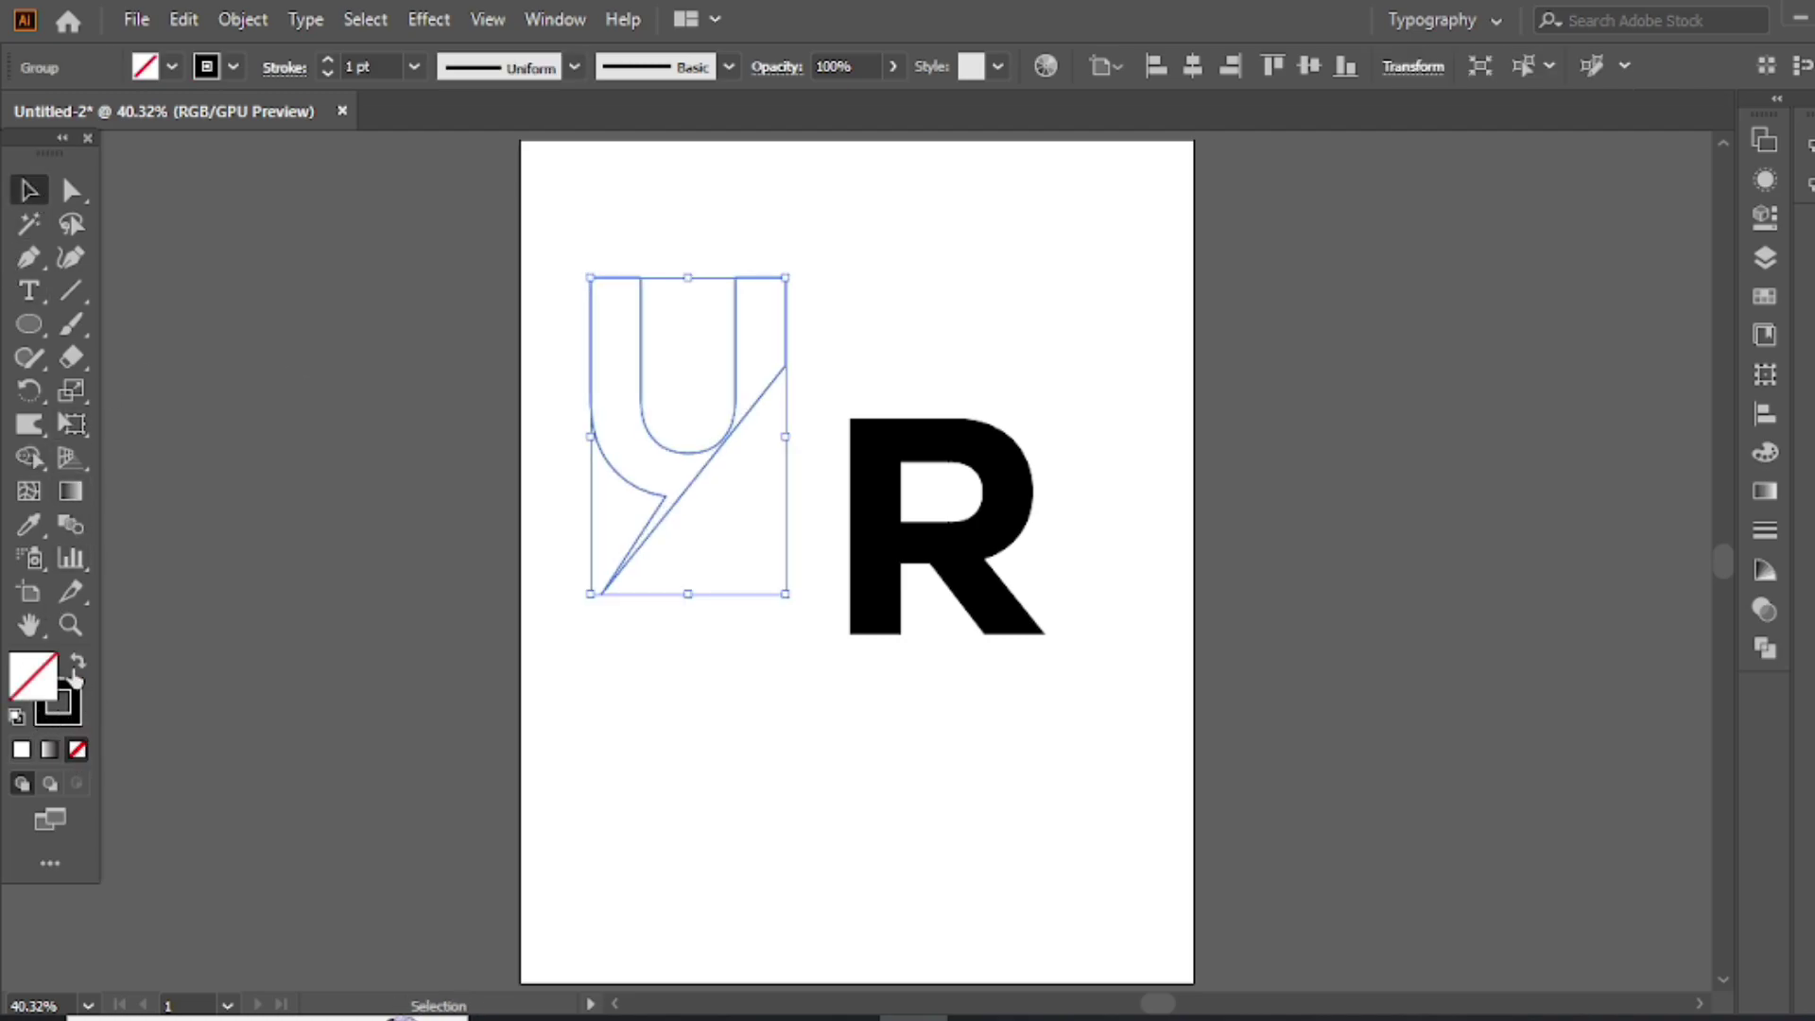
pyautogui.hotkey('shift', 'x')
pyautogui.click(727, 624)
pyautogui.keyDown('alt'); pyautogui.scroll(2, 781, 449); pyautogui.keyUp('alt')
# - Drag the U tail's bottom anchor about 21 pt lower to lengthen it
pyautogui.press('a')
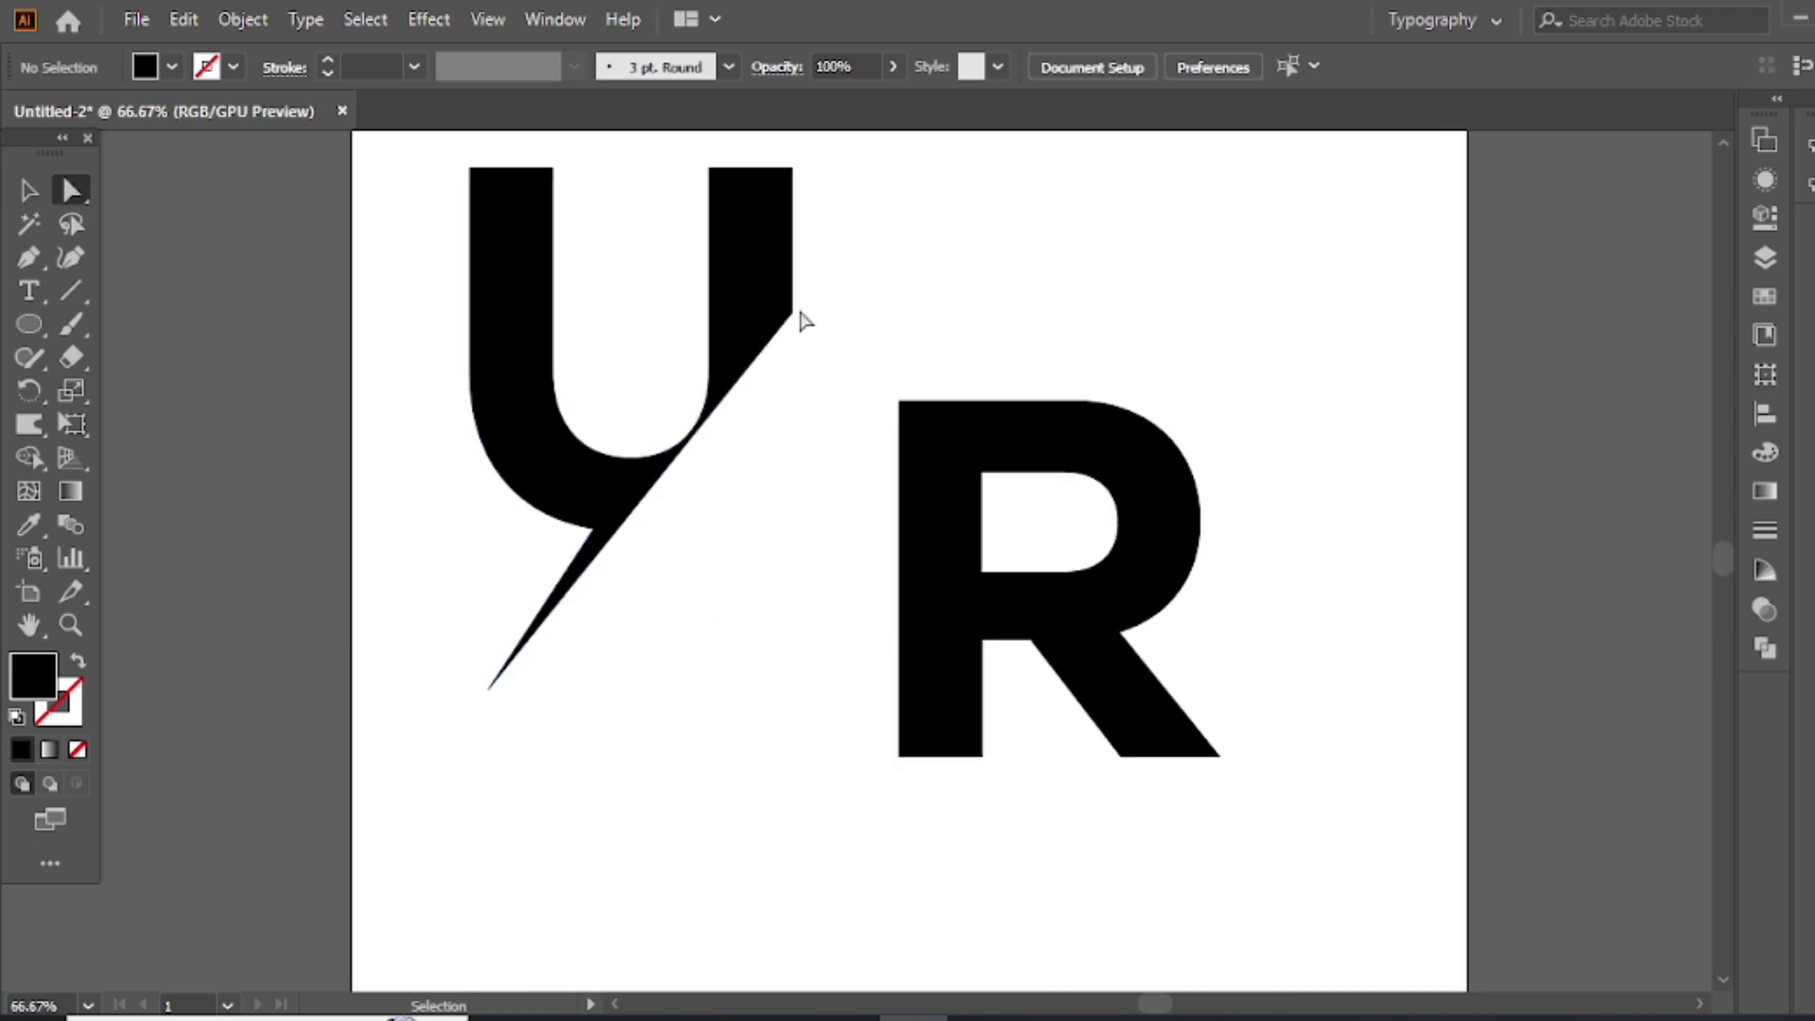
pyautogui.click(792, 317)
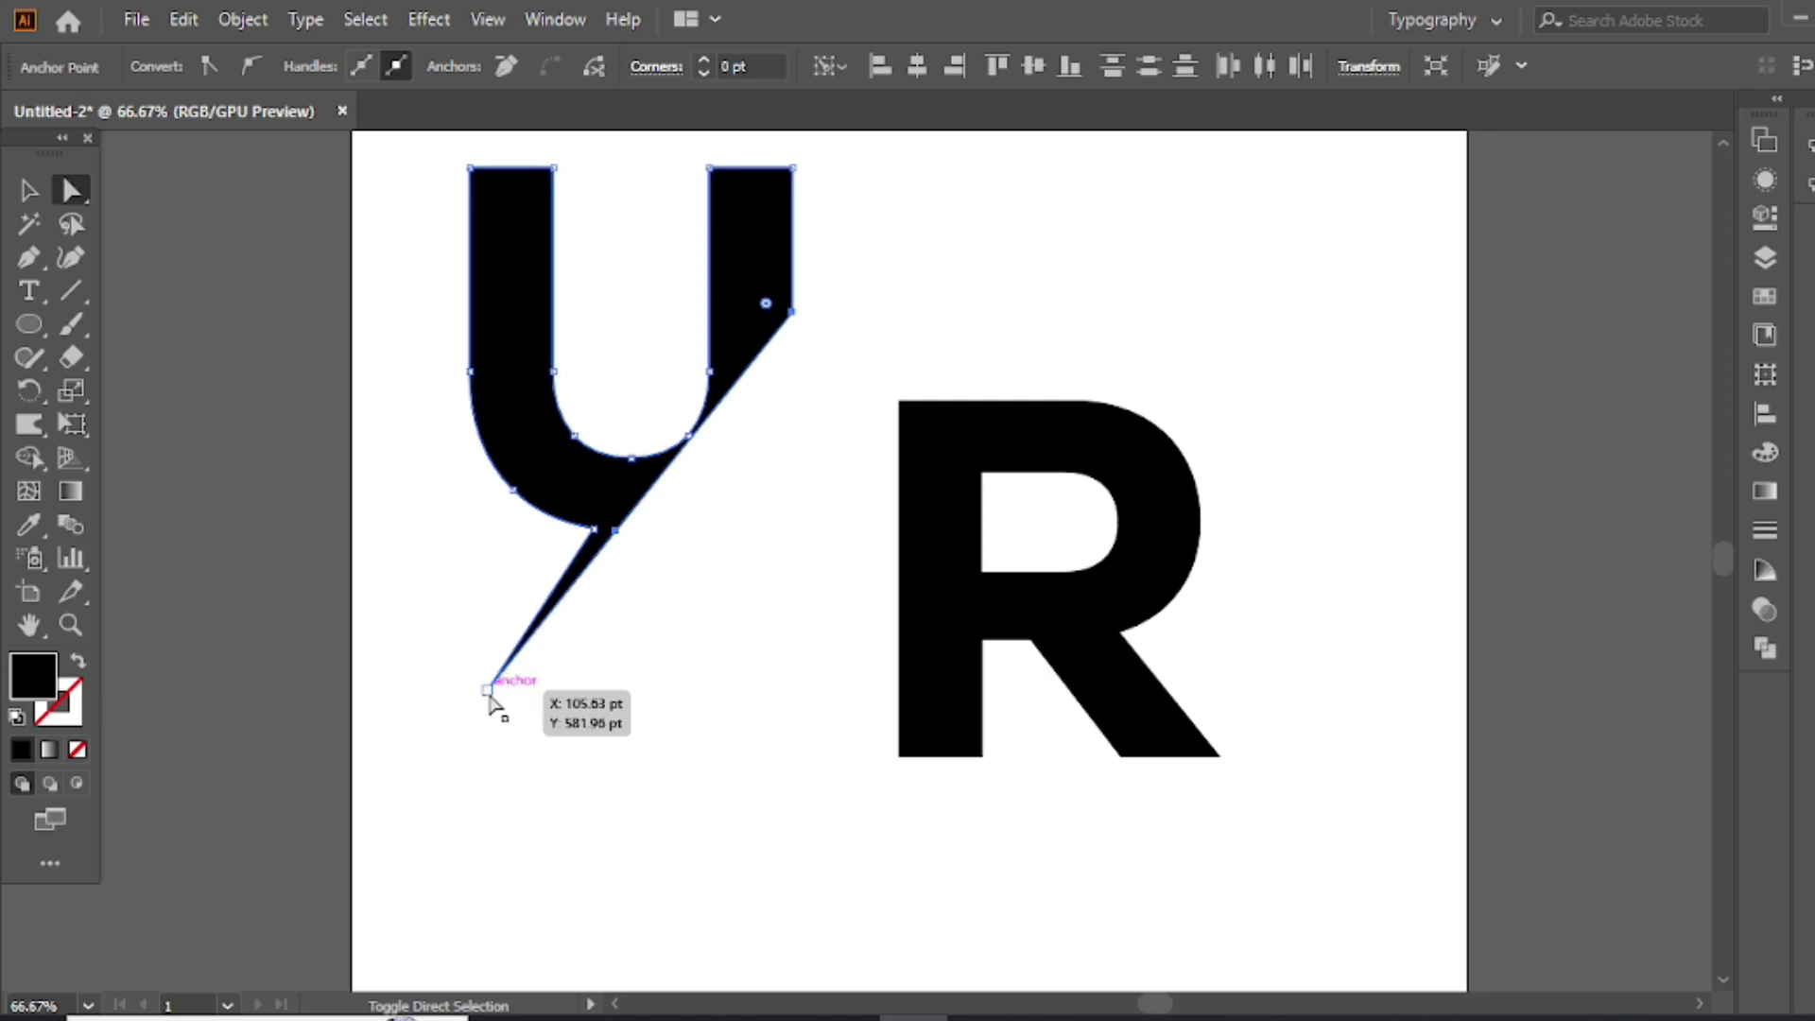
pyautogui.moveTo(489, 694); pyautogui.dragTo(486, 717)
pyautogui.click(823, 422)
pyautogui.scroll(-1, 874, 402)
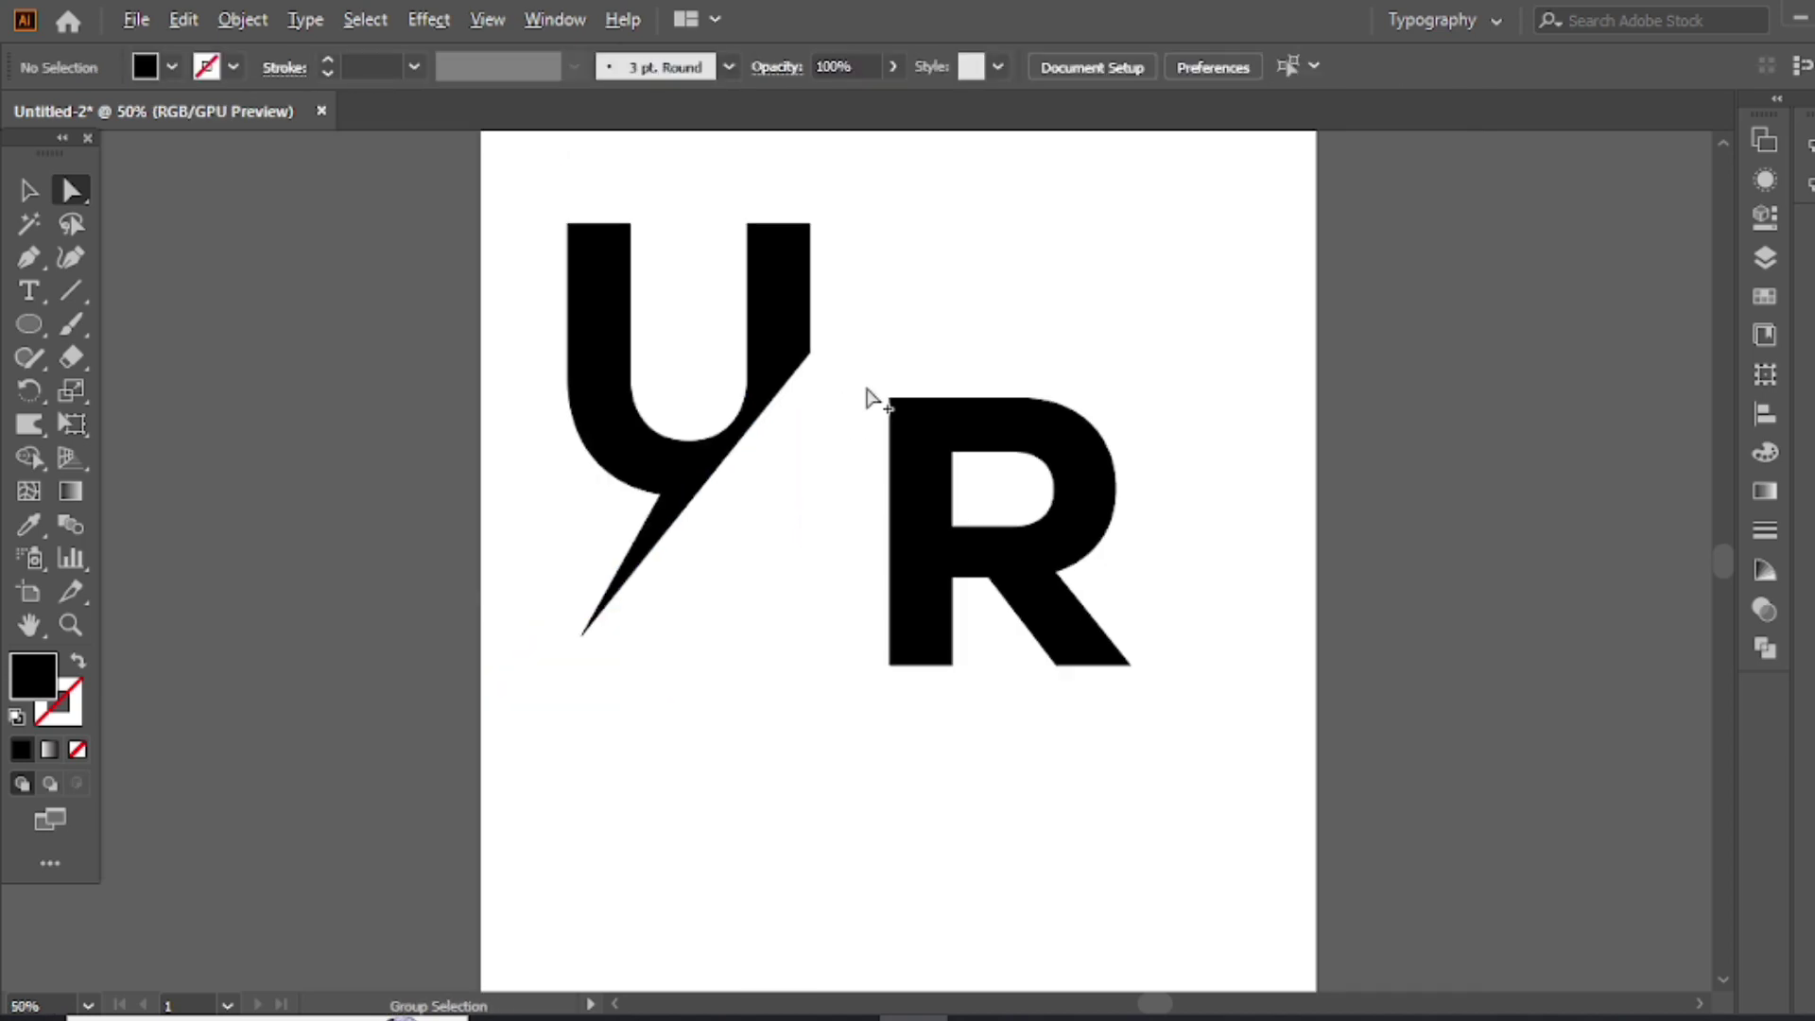
# - Shift the R left and draw a diagonal cutting line across its top-left corner
pyautogui.press('v')
pyautogui.moveTo(936, 437); pyautogui.dragTo(899, 432)
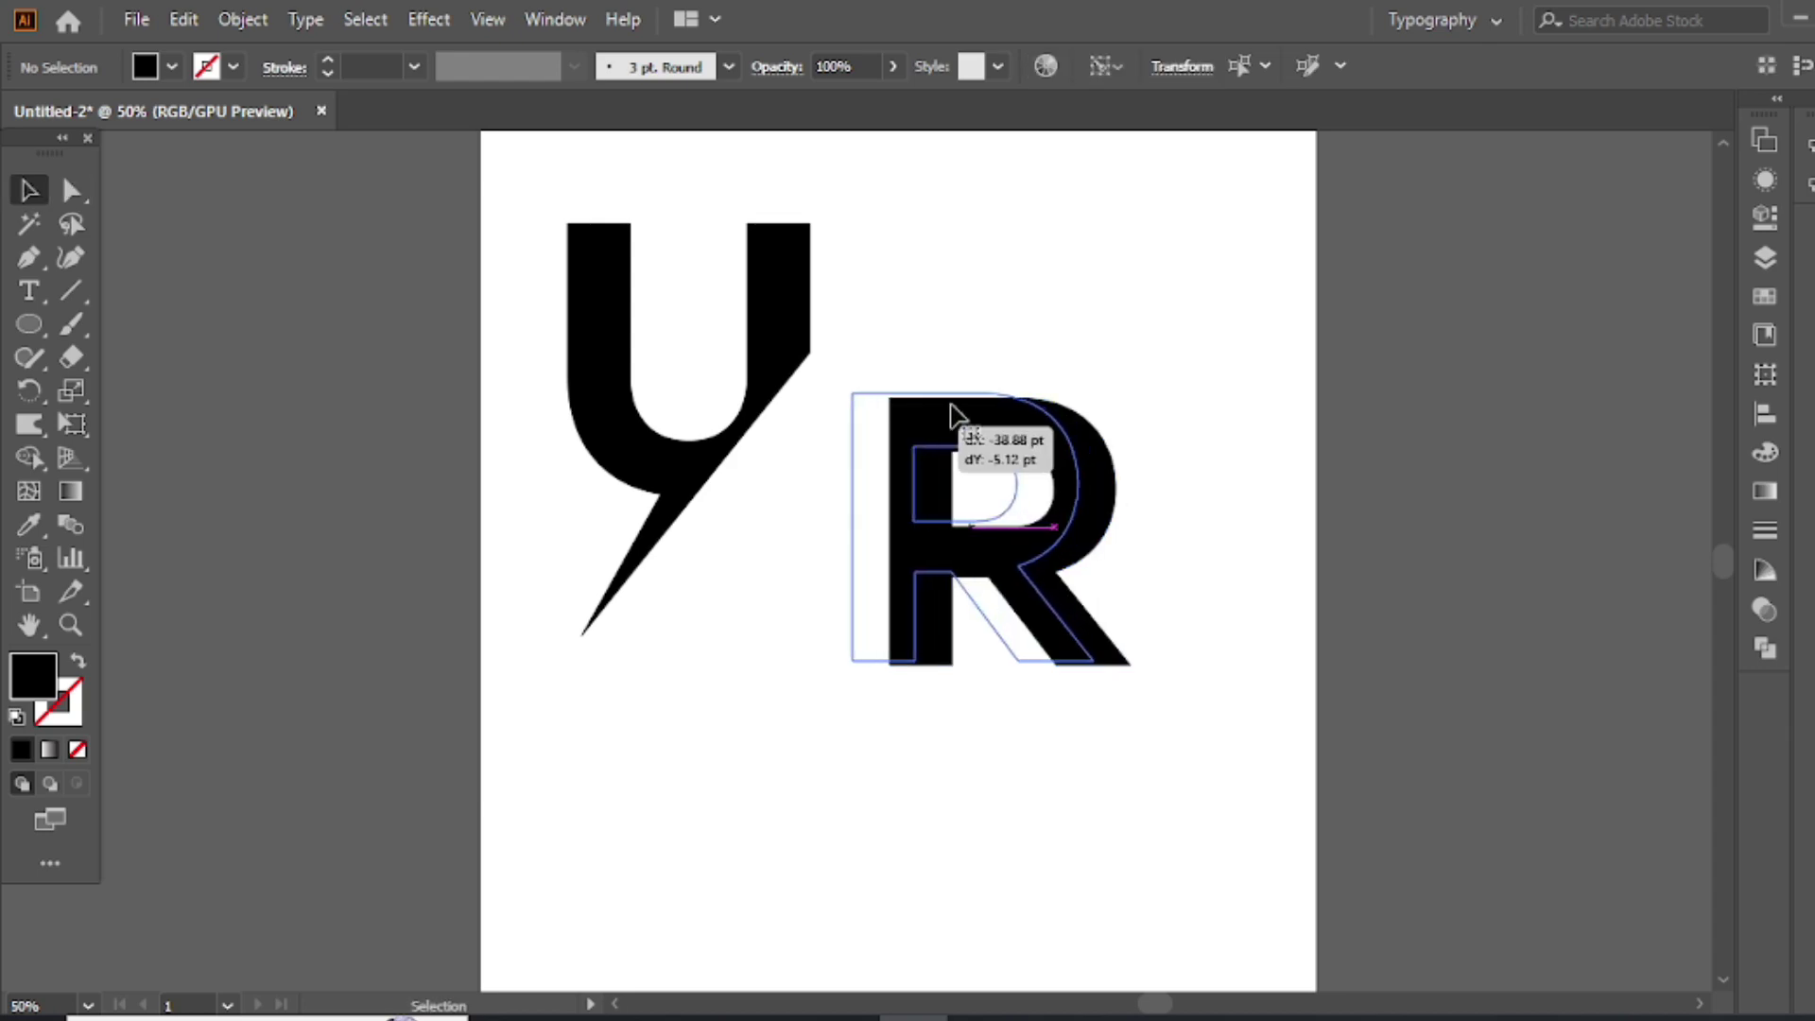
pyautogui.press('p')
pyautogui.click(1003, 335)
pyautogui.hotkey('ctrl', 'z')
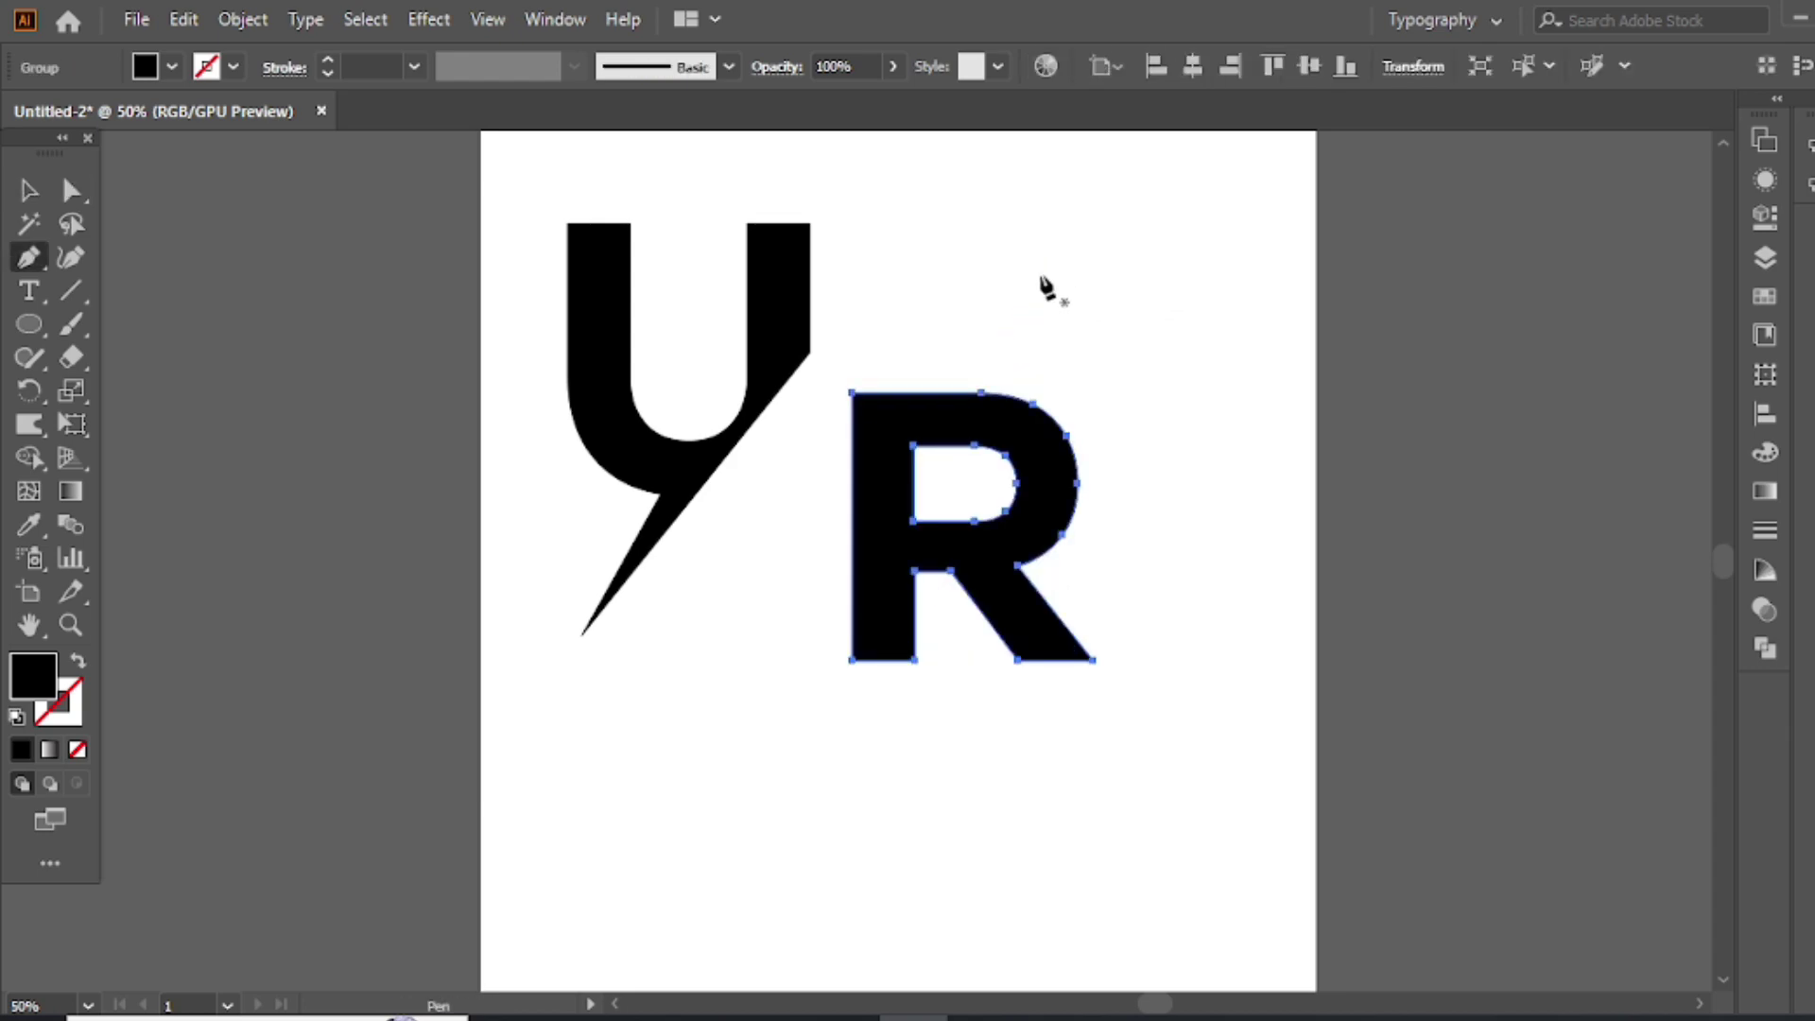
pyautogui.click(1028, 284)
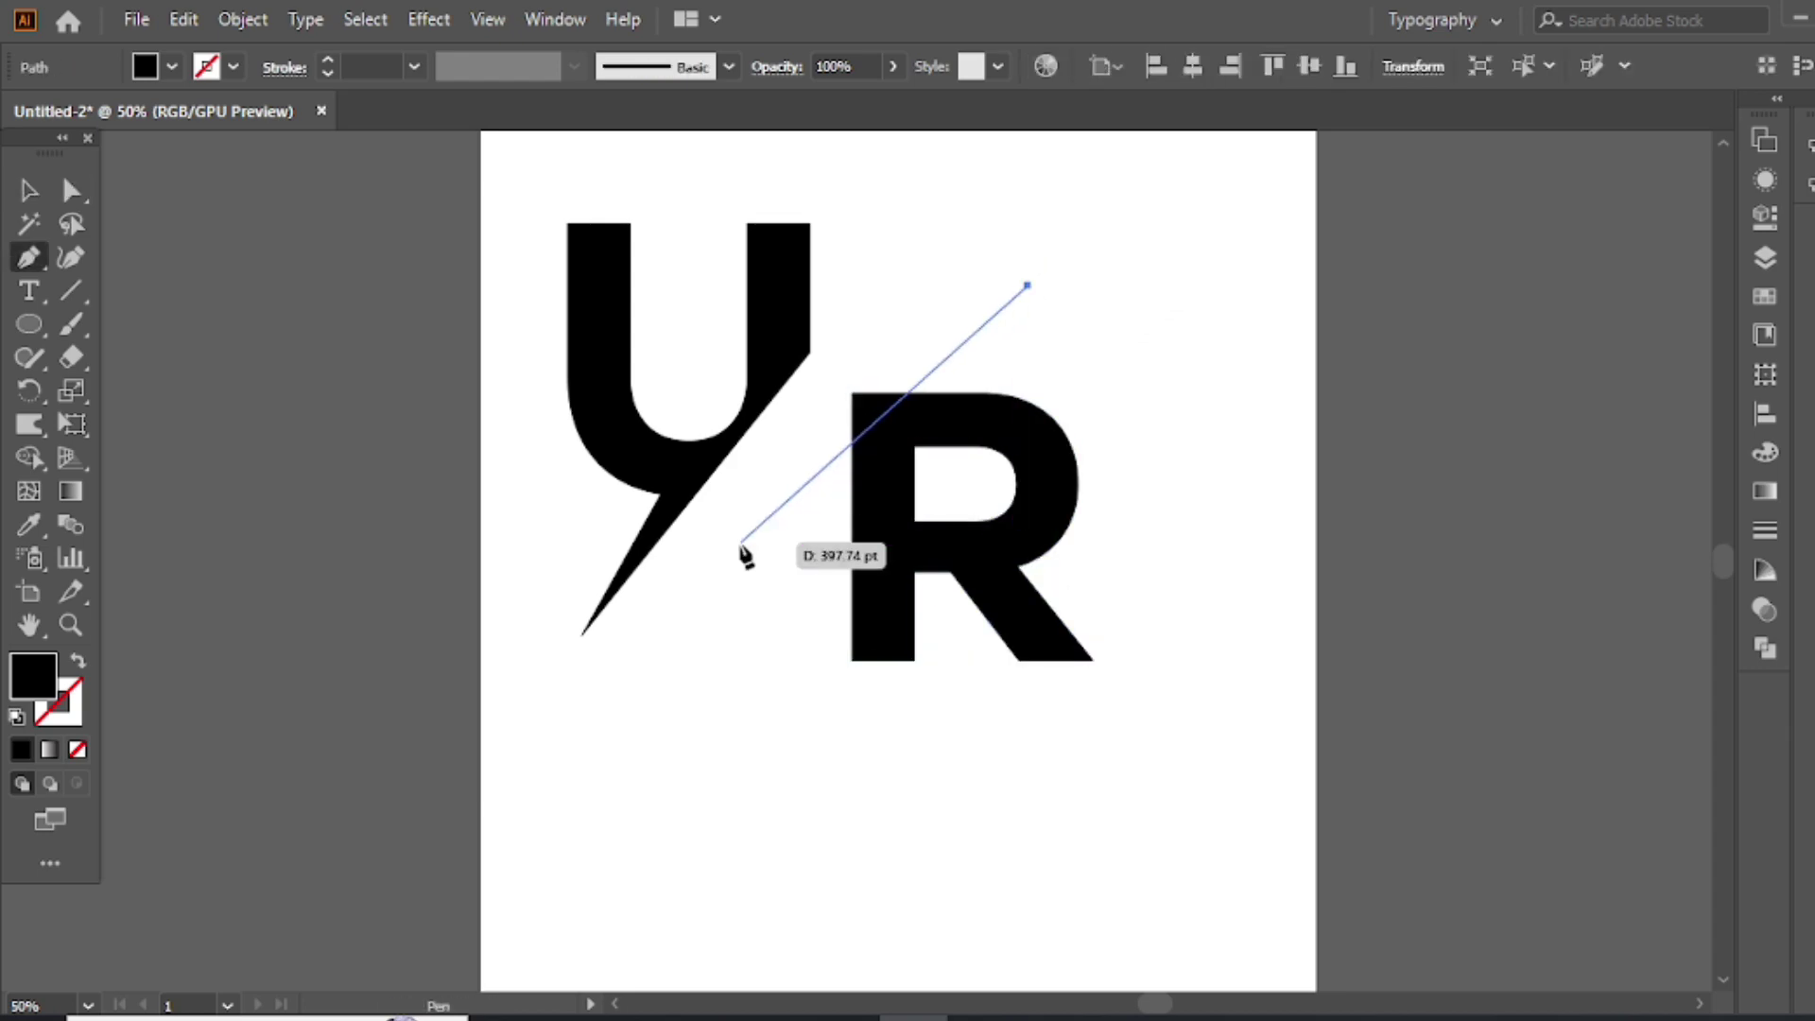
pyautogui.click(783, 584)
# - Remove the R's top-left corner and the leftover line piece with Shape Builder
pyautogui.moveTo(992, 223); pyautogui.dragTo(940, 548)
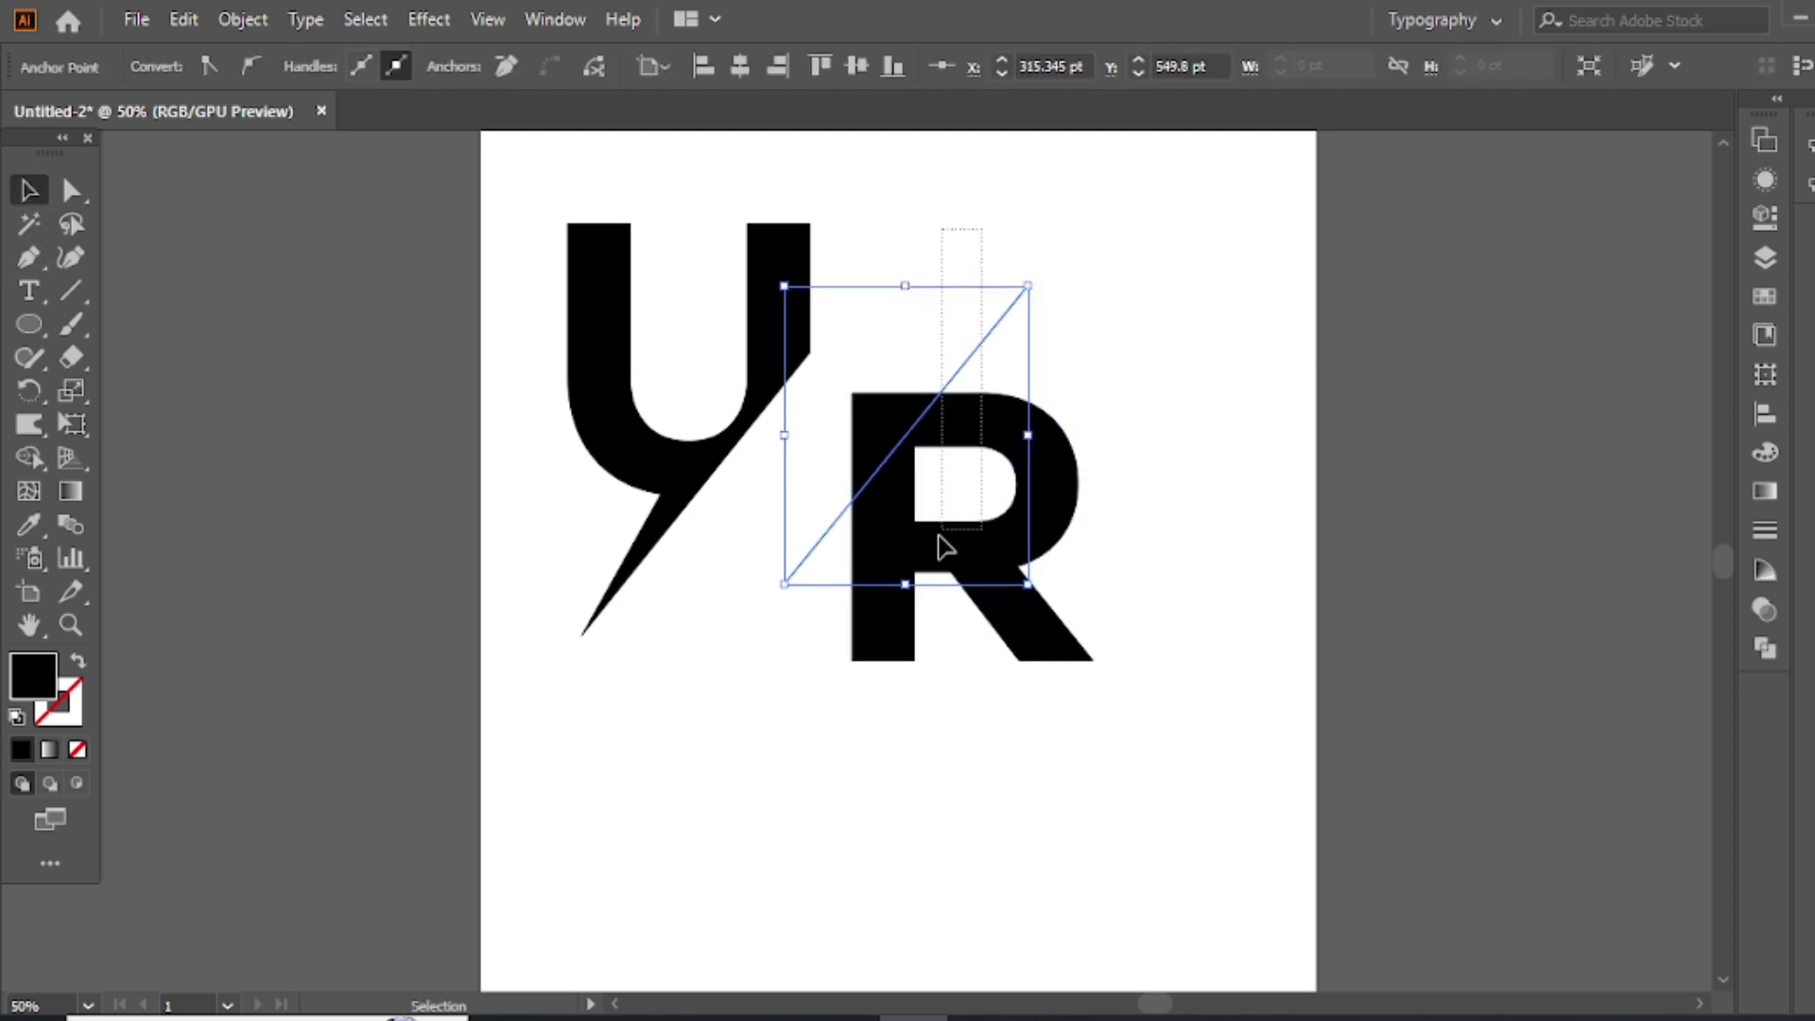
pyautogui.click(29, 458)
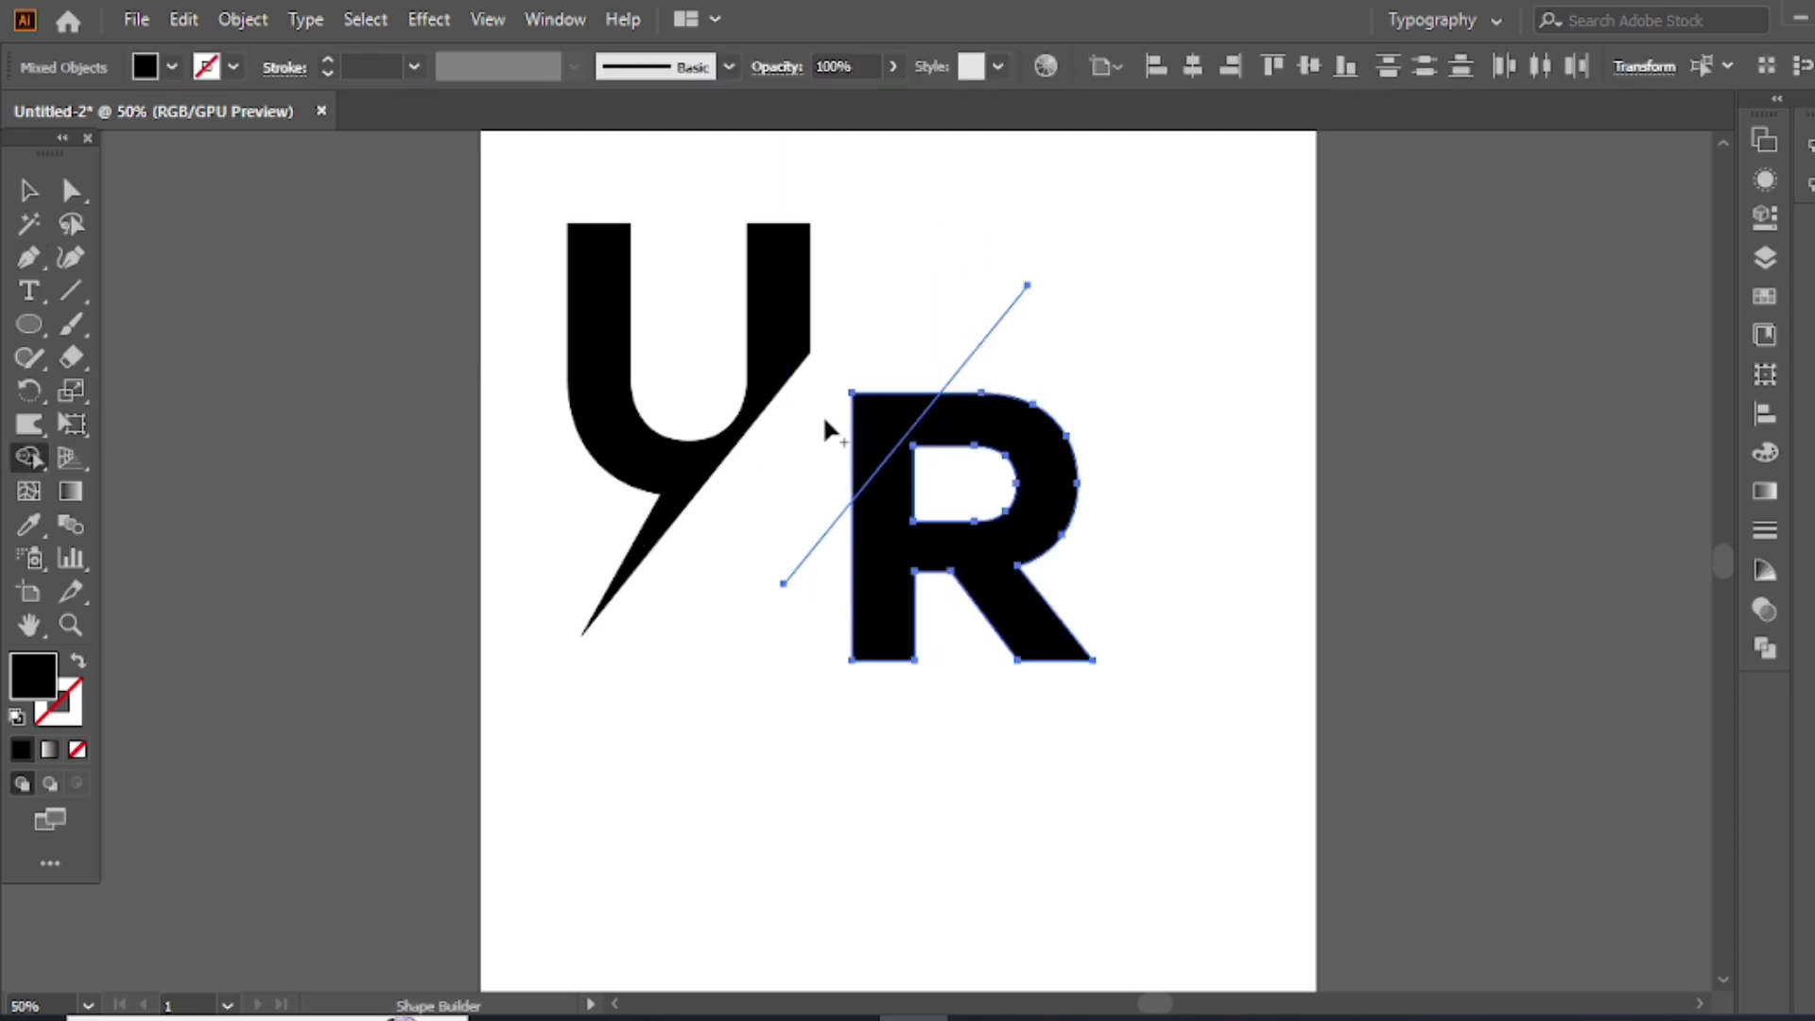
pyautogui.keyDown('alt'); pyautogui.click(871, 423); pyautogui.keyUp('alt')
pyautogui.keyDown('alt'); pyautogui.click(832, 518); pyautogui.keyUp('alt')
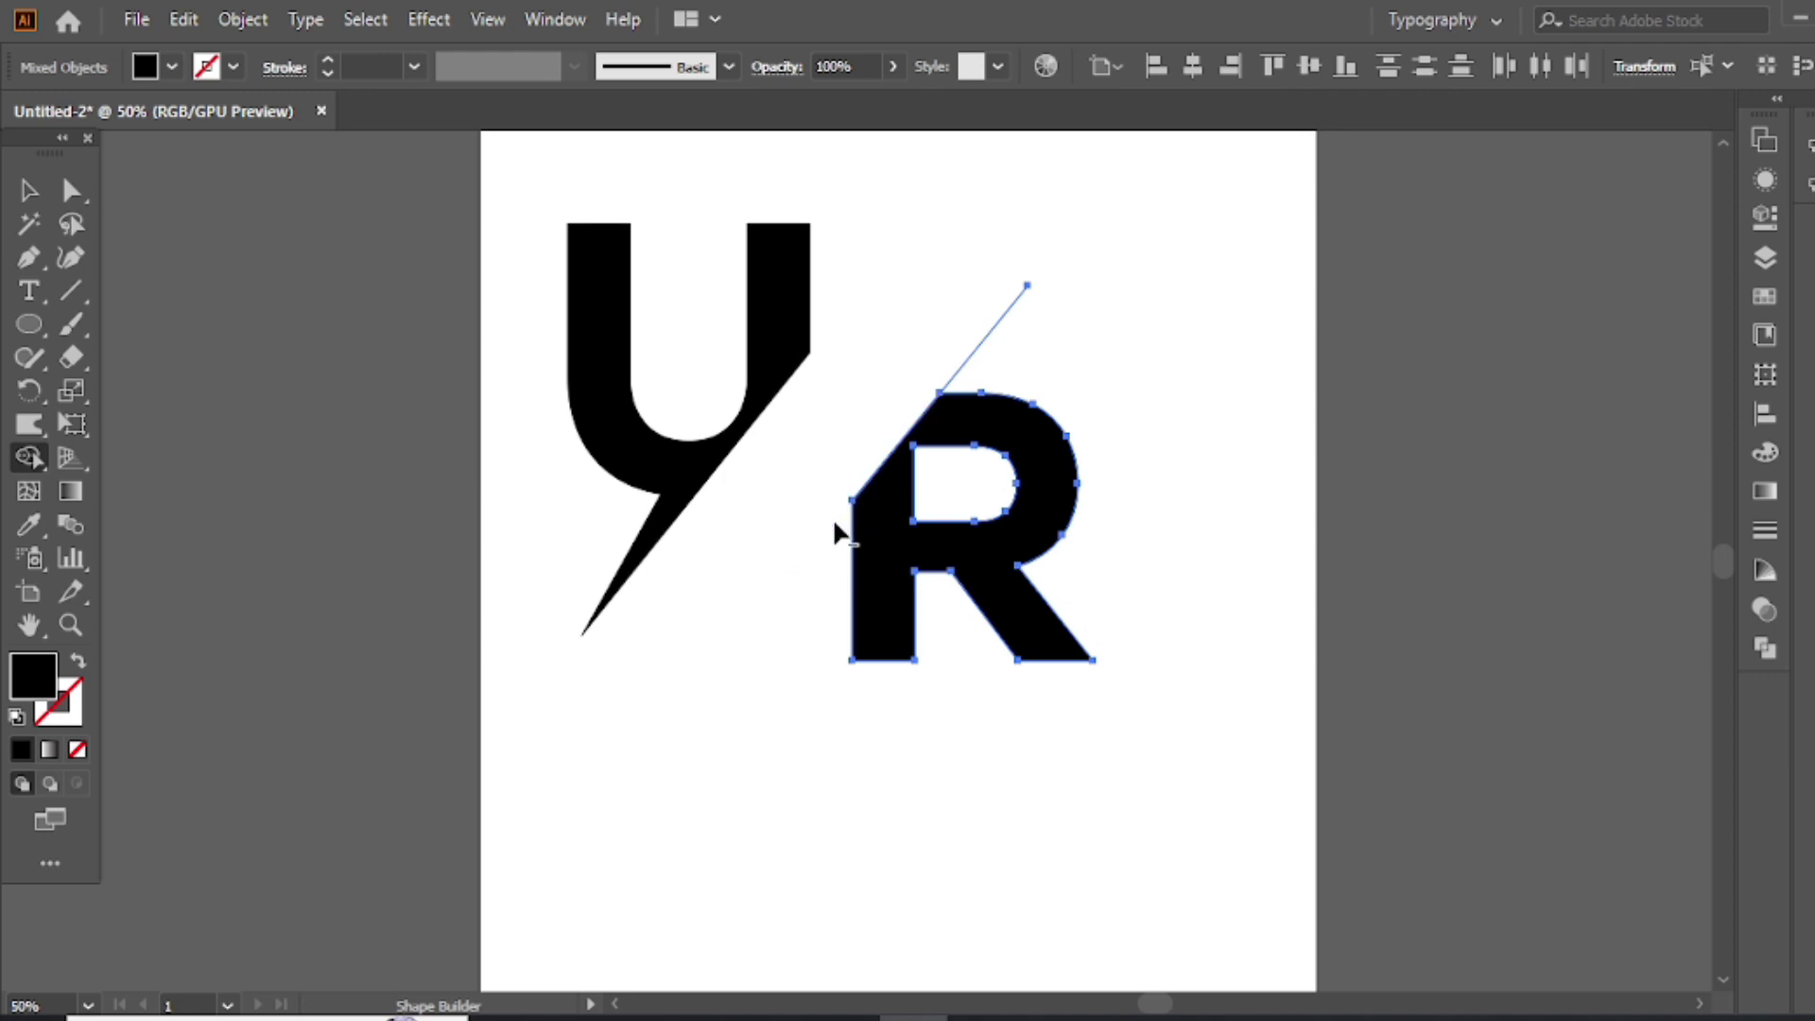
pyautogui.click(35, 196)
# - Draw a thin spike path along the cut and merge it into the R
pyautogui.press('p')
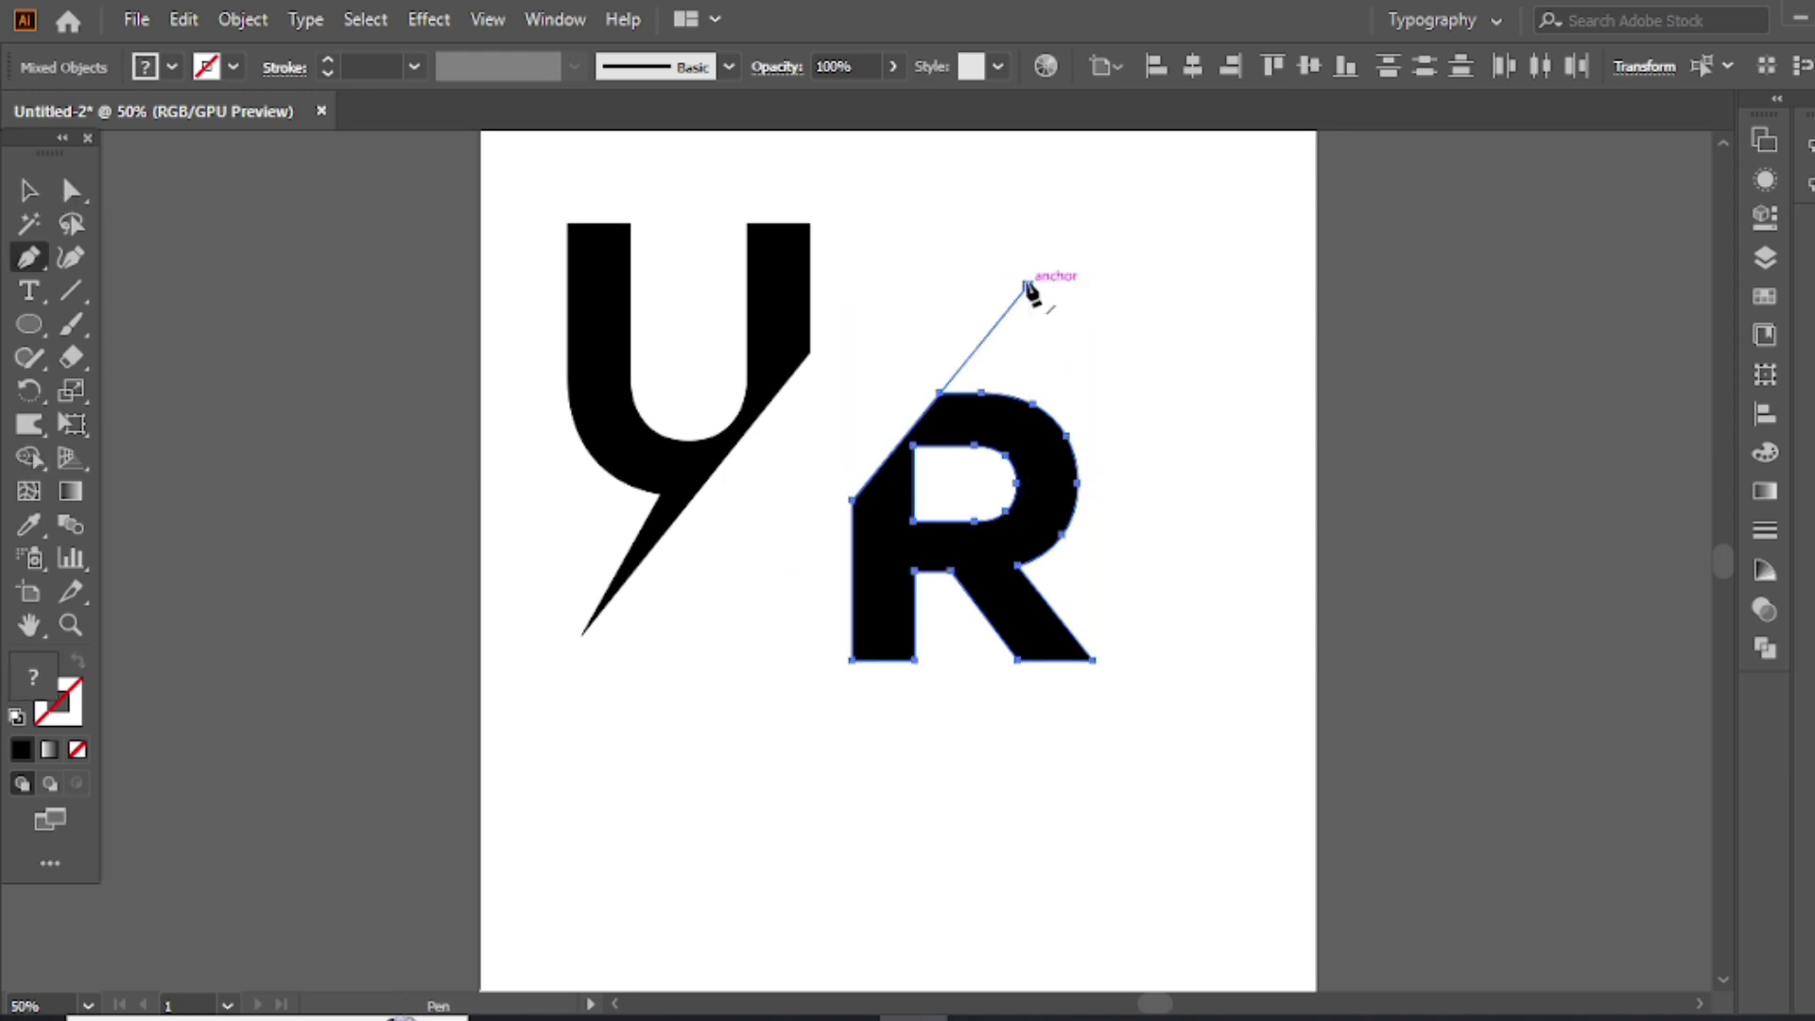
pyautogui.click(1027, 284)
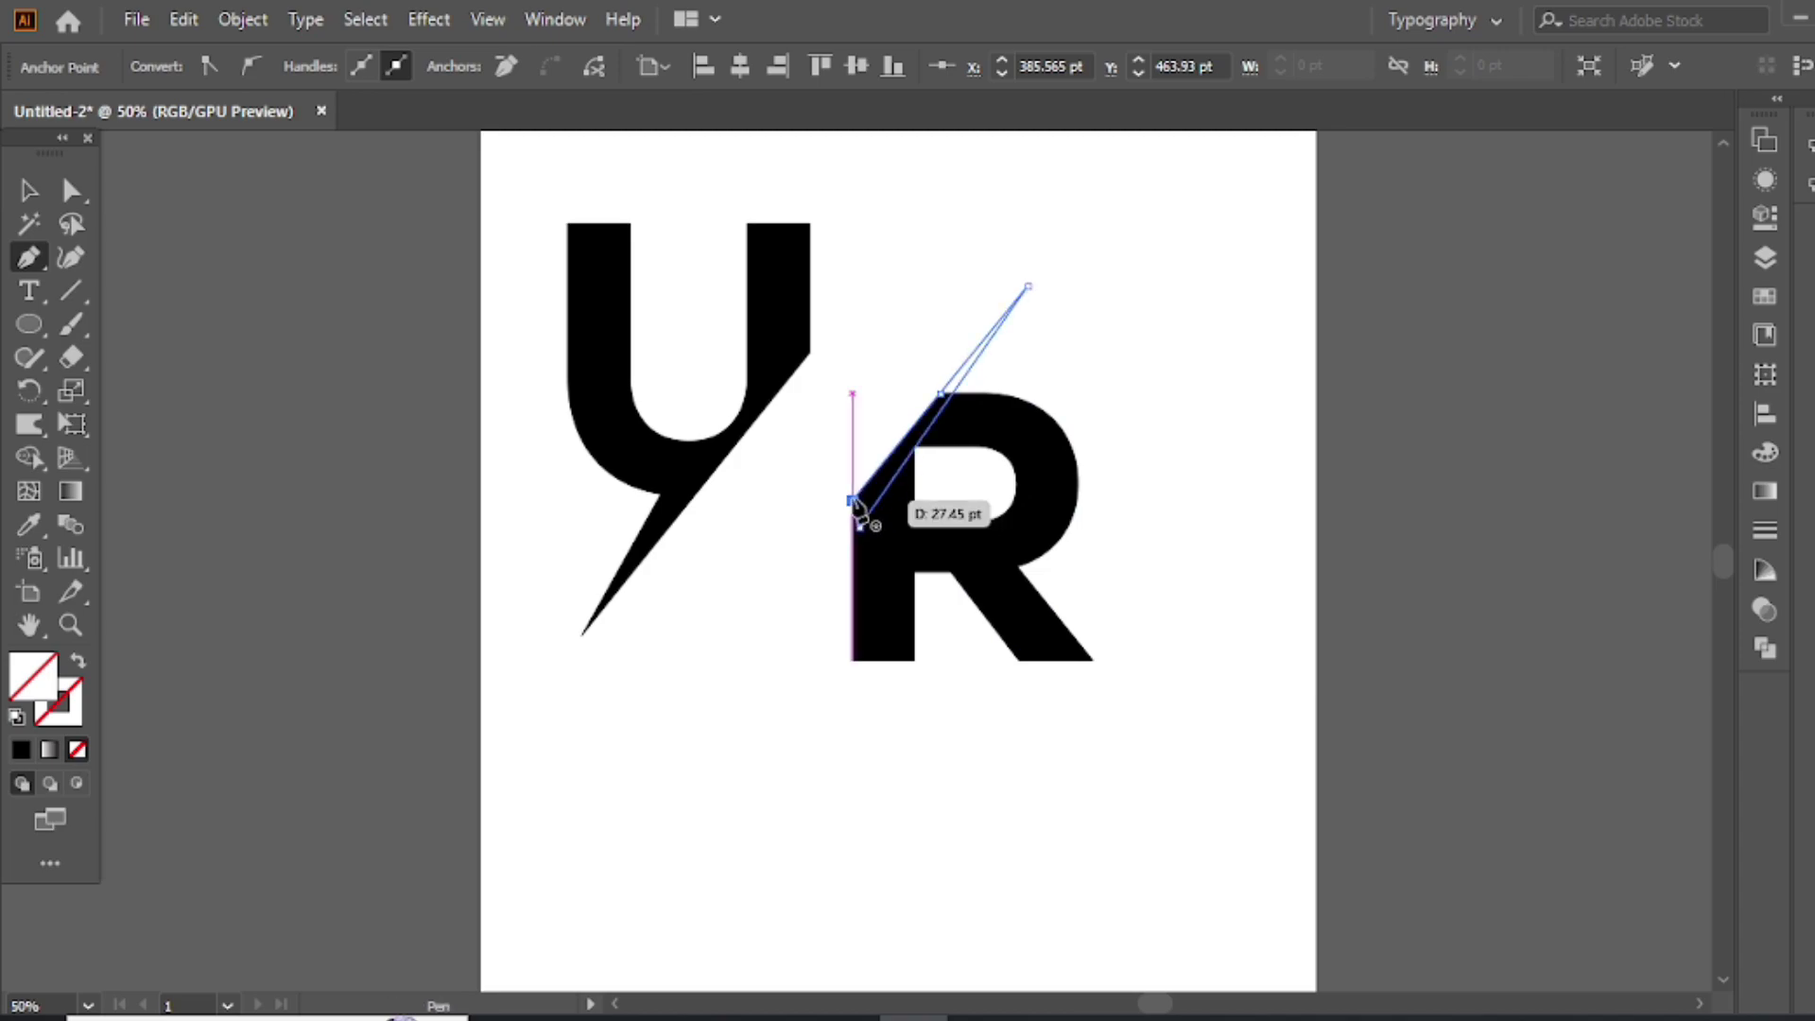
pyautogui.click(858, 527)
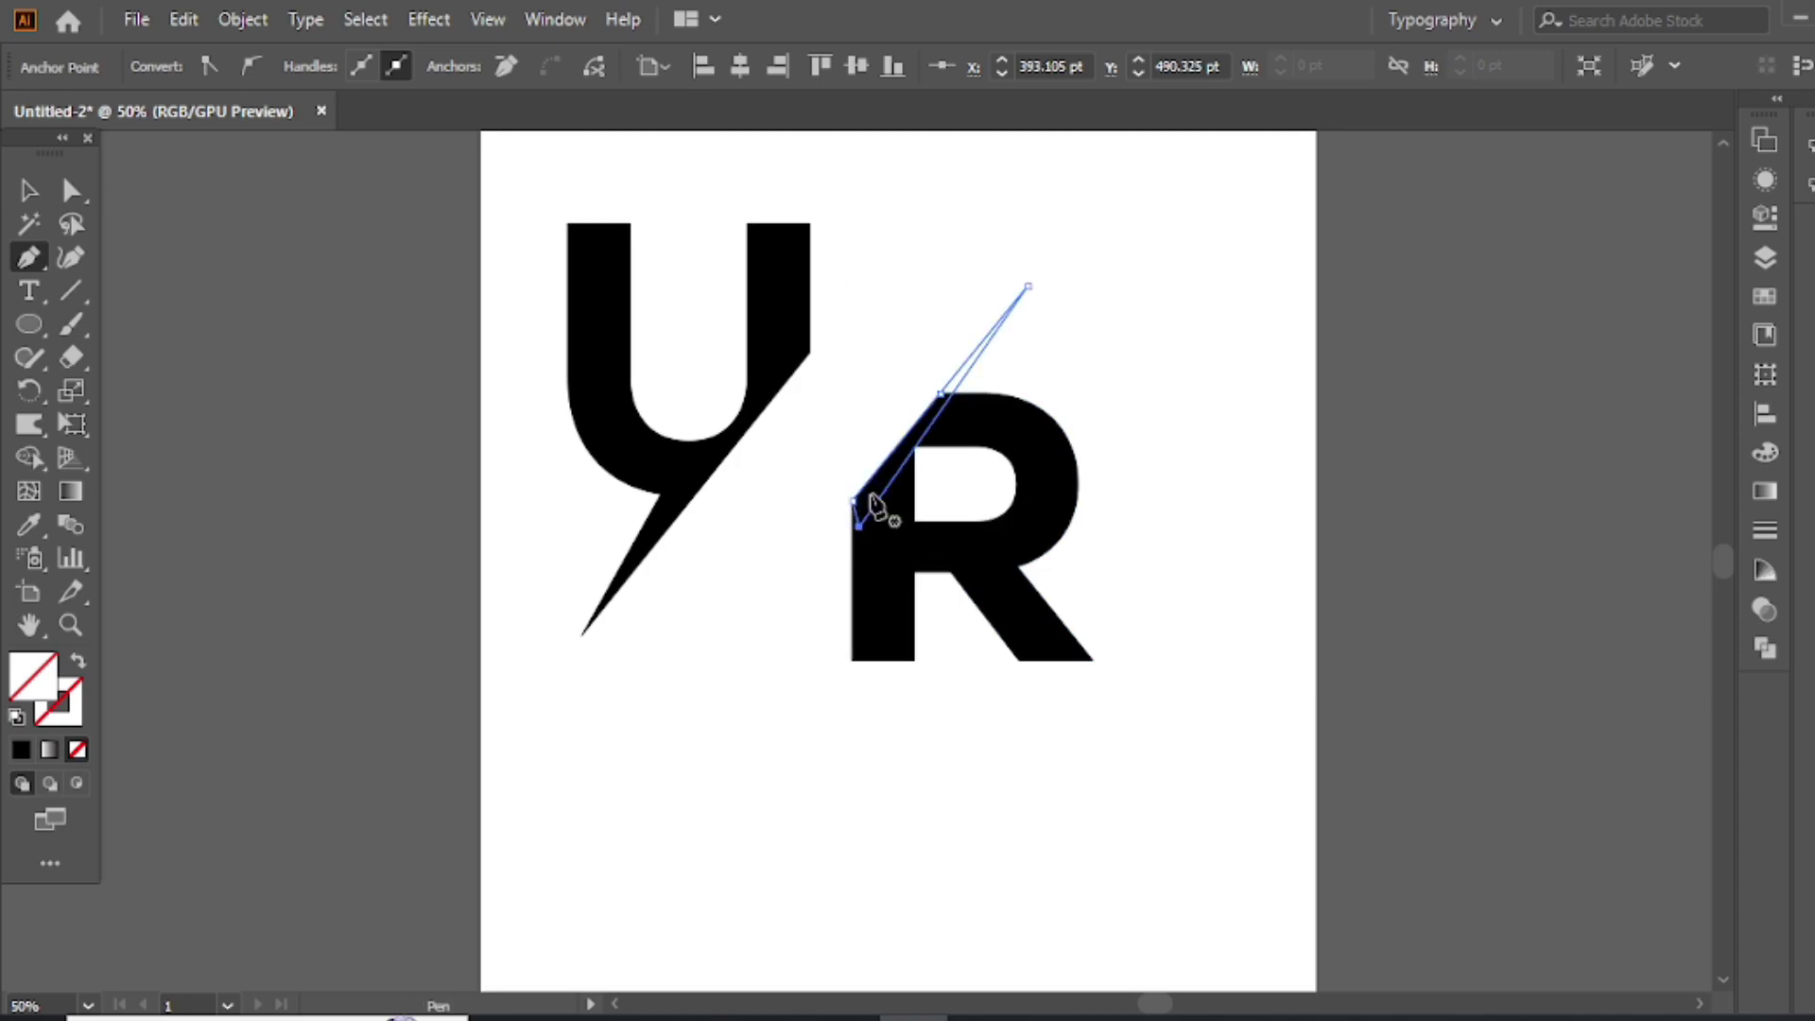
pyautogui.press('v')
pyautogui.keyDown('shift'); pyautogui.click(879, 586); pyautogui.keyUp('shift')
pyautogui.hotkey('shift', 'm')
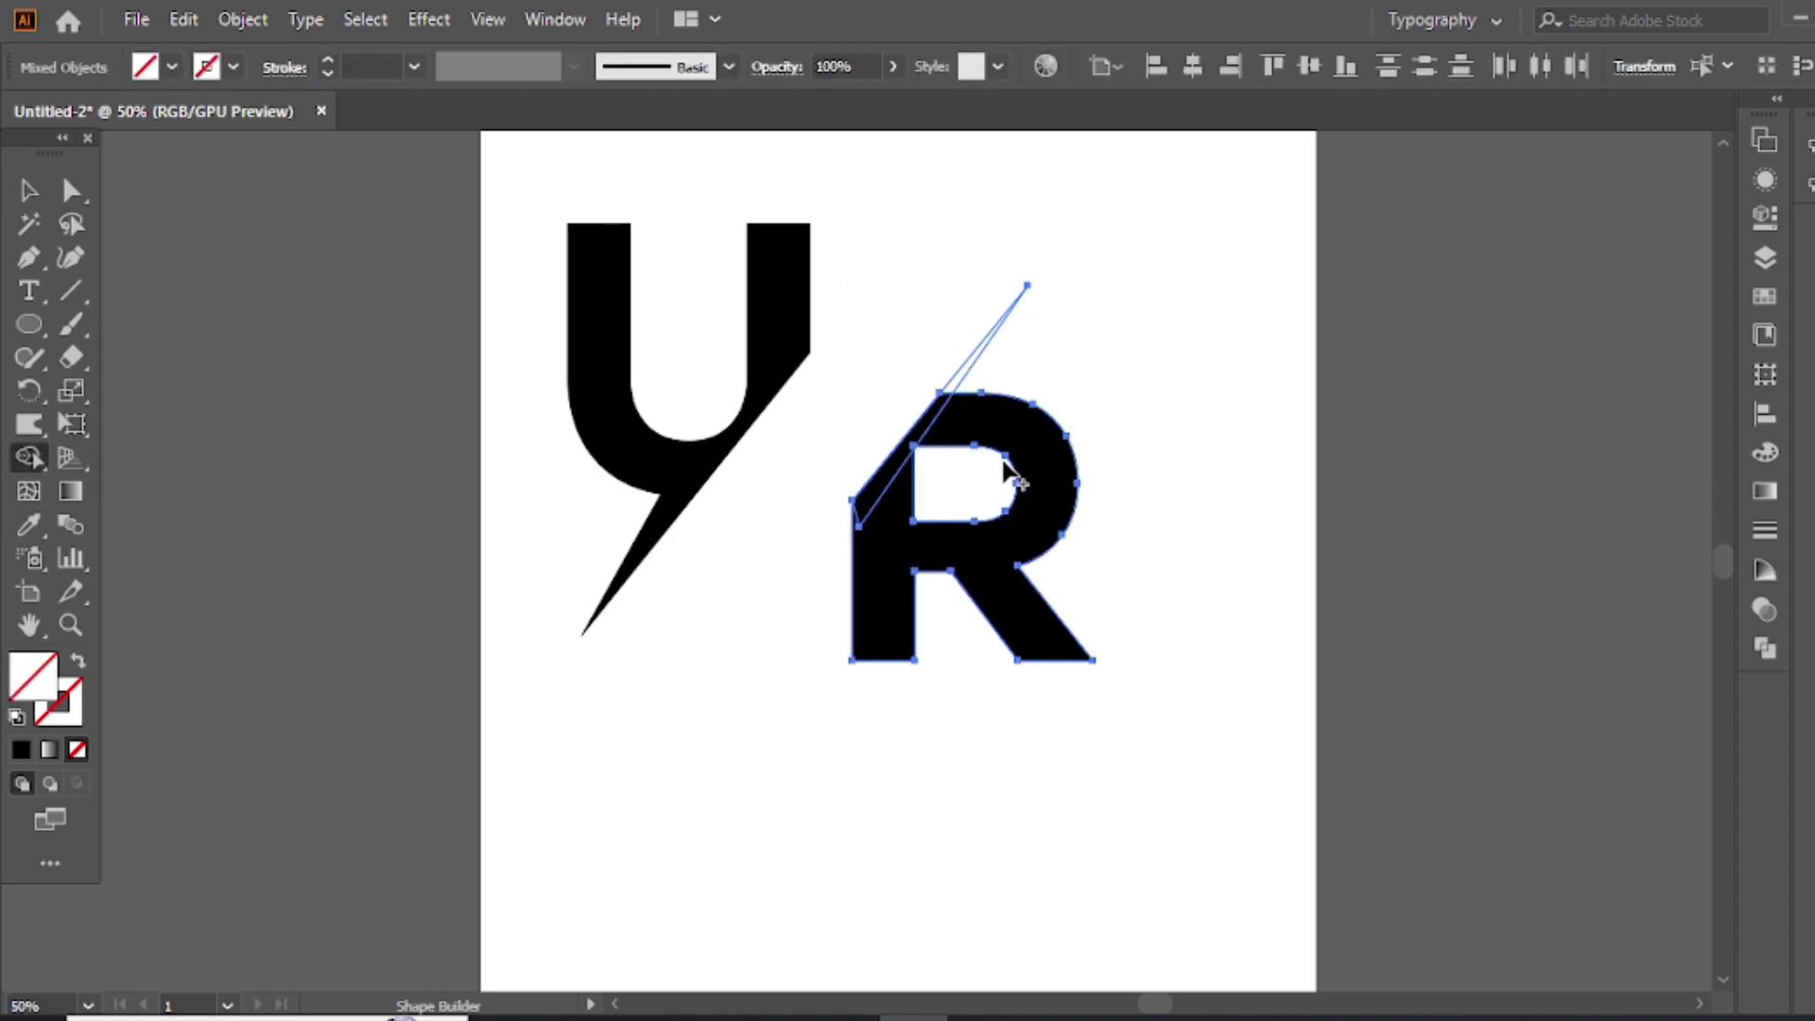
pyautogui.moveTo(1004, 463); pyautogui.dragTo(972, 384)
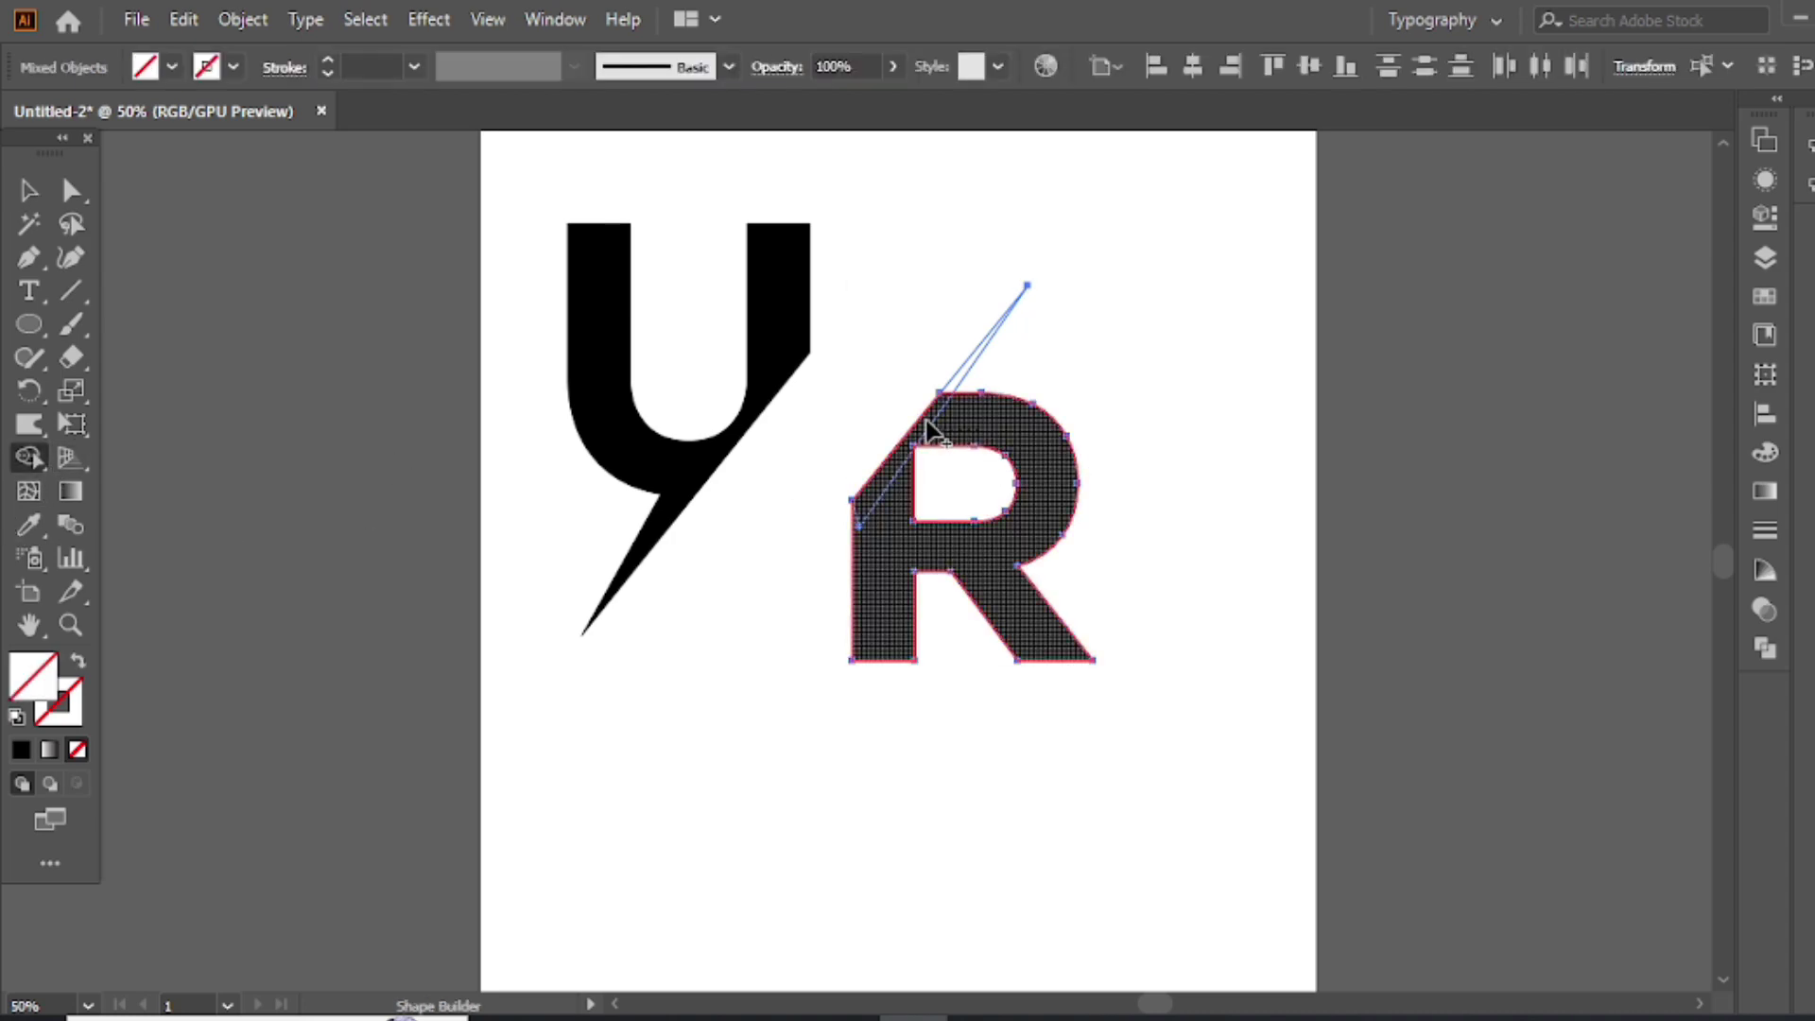
# - Fill the merged R solid black
pyautogui.click(25, 193)
pyautogui.click(16, 716)
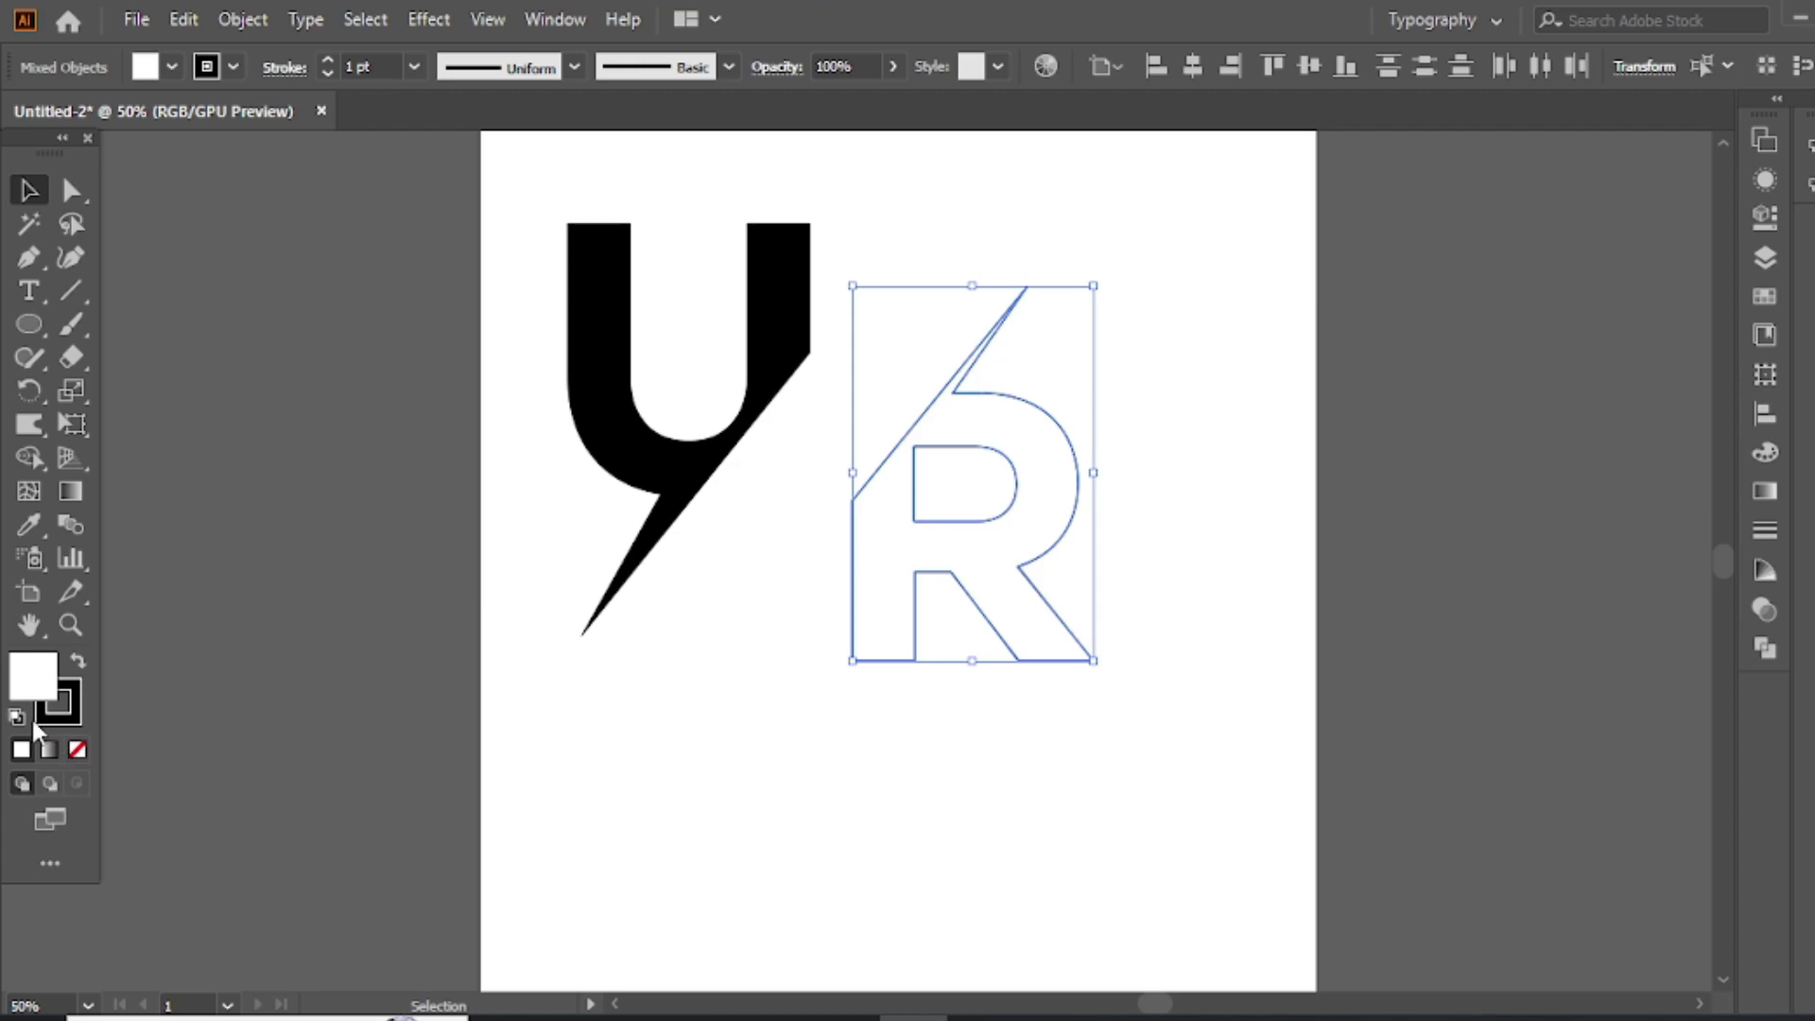
pyautogui.click(81, 664)
pyautogui.click(961, 614)
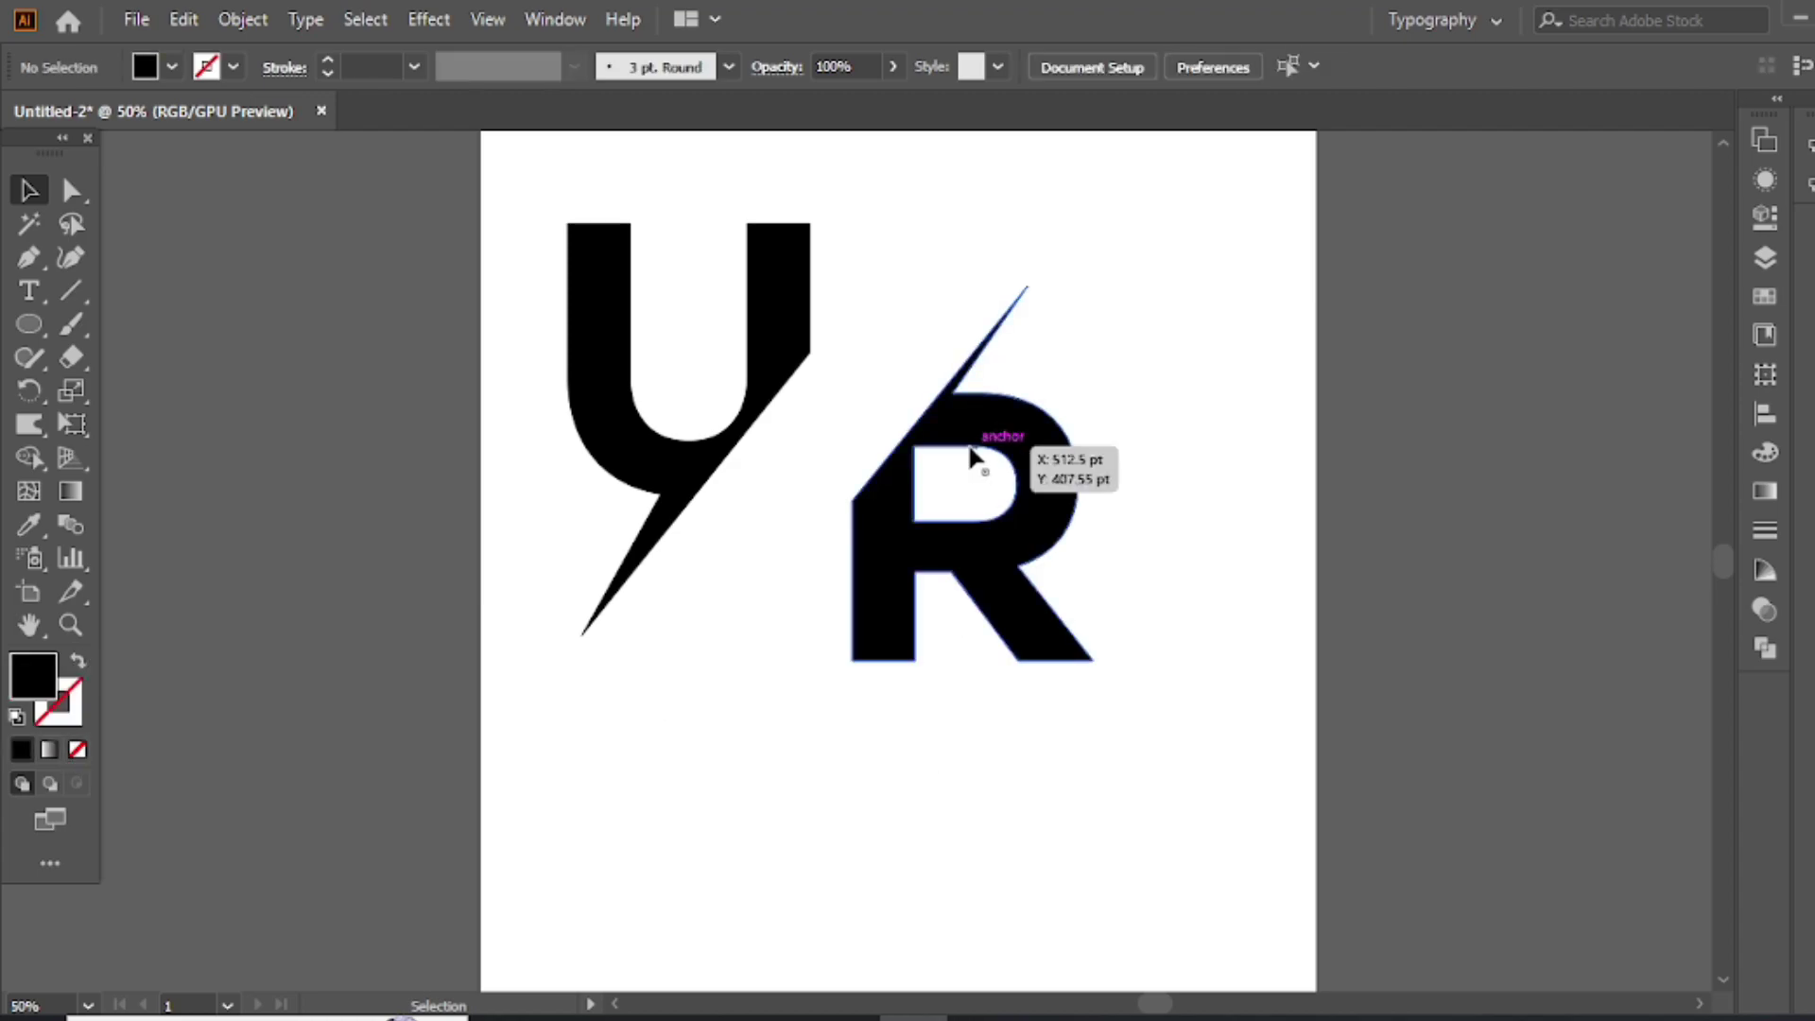
# - Adjust the spike anchors so the R's slanted edge parallels the U's tail
pyautogui.press('a')
pyautogui.click(1027, 285)
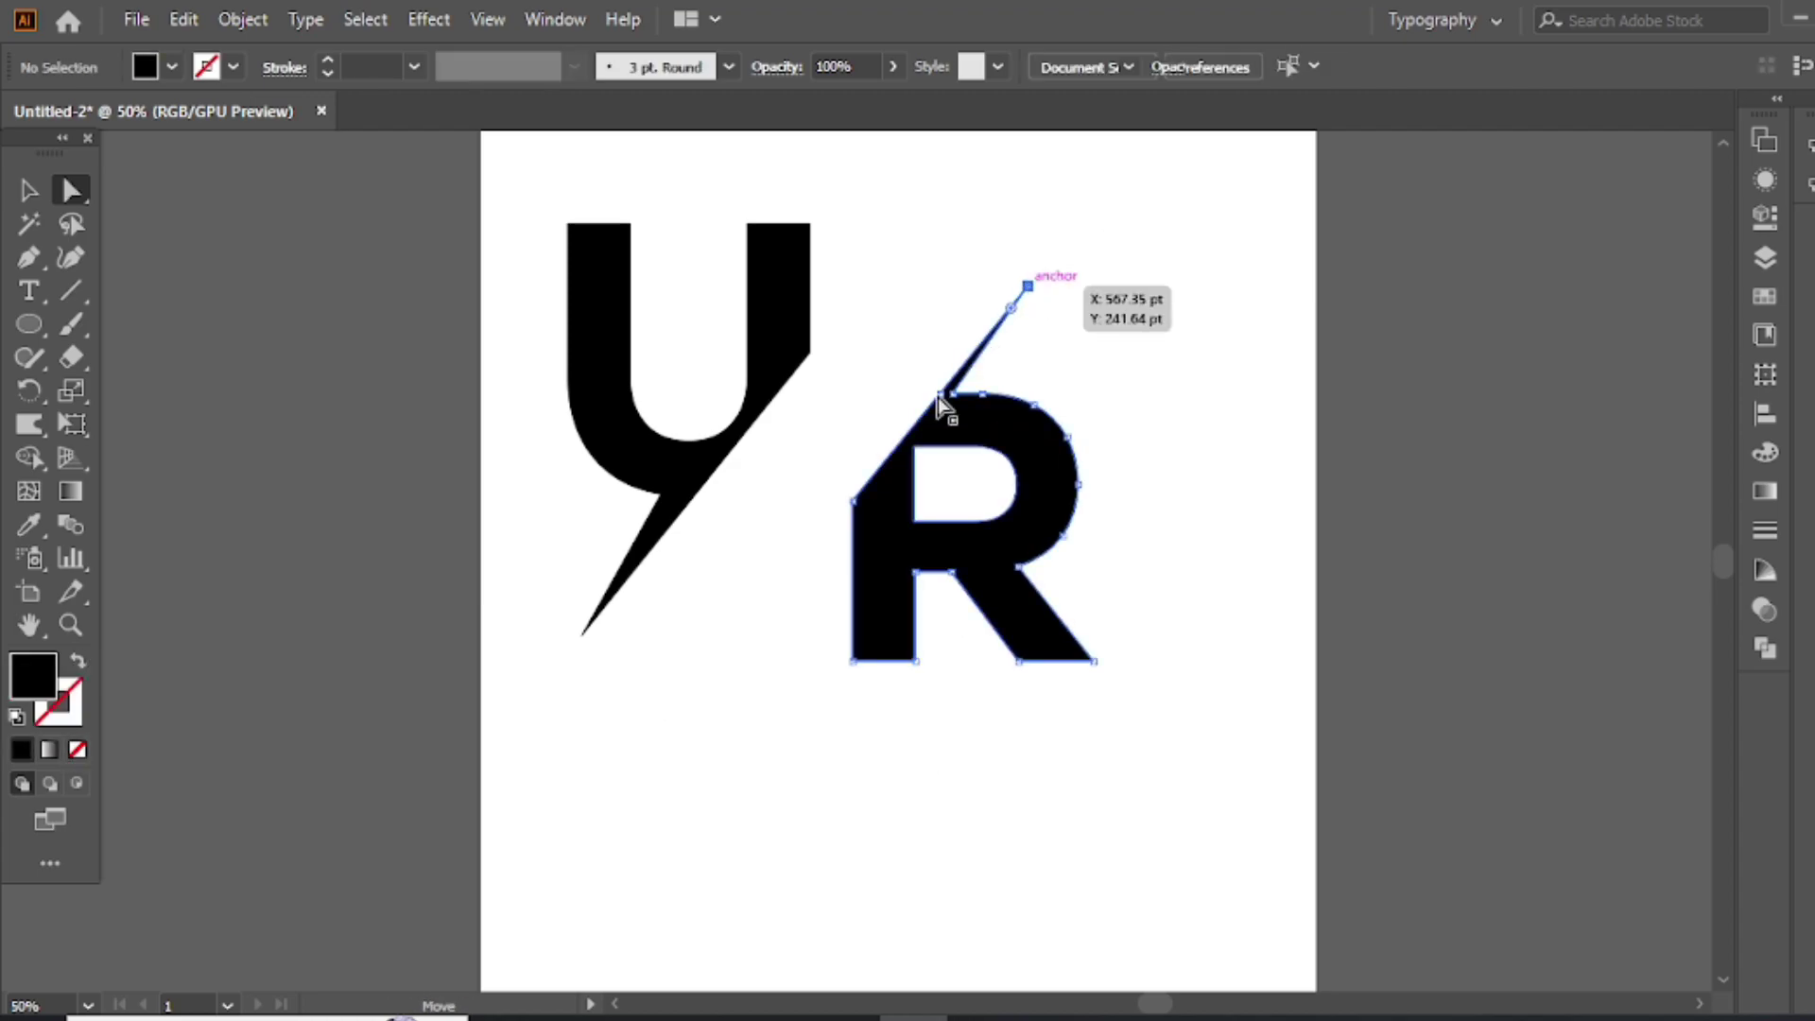
pyautogui.moveTo(856, 501); pyautogui.dragTo(875, 486)
pyautogui.click(899, 514)
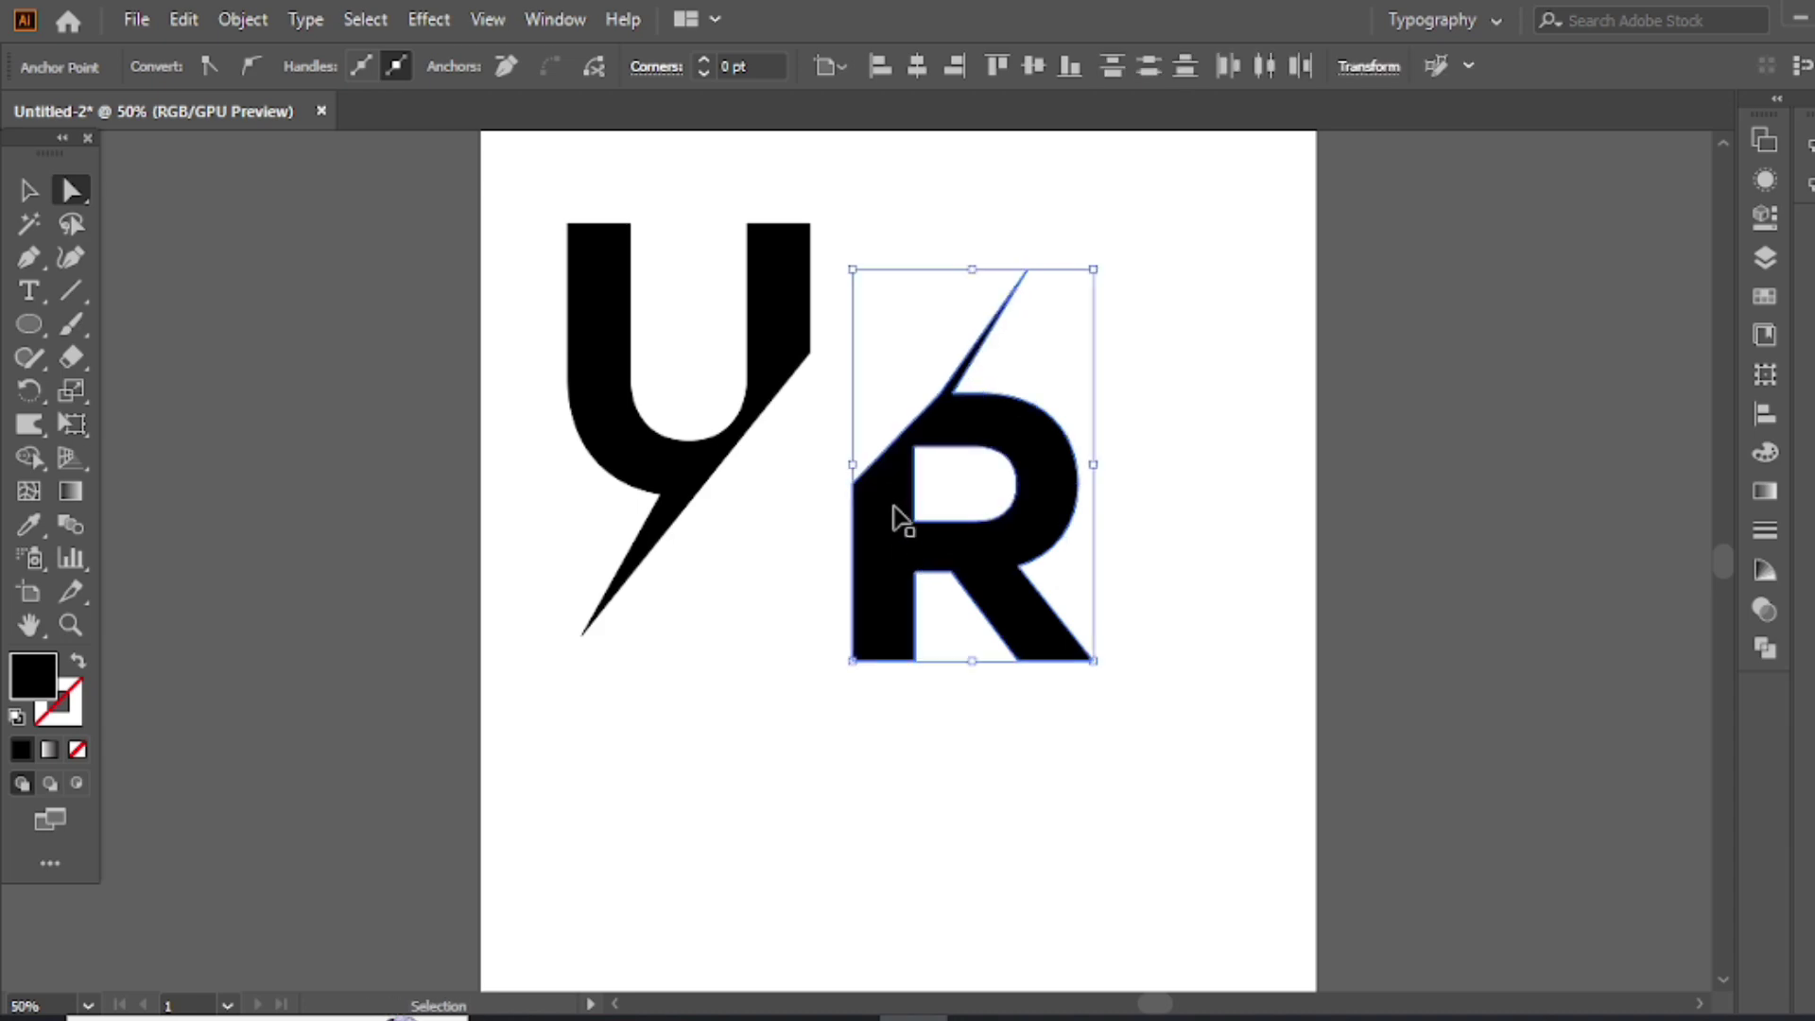
pyautogui.moveTo(939, 398)
pyautogui.mouseDown()
pyautogui.moveTo(951, 386)
pyautogui.moveTo(770, 510)
pyautogui.mouseUp()
pyautogui.click(1094, 331)
pyautogui.press('v')
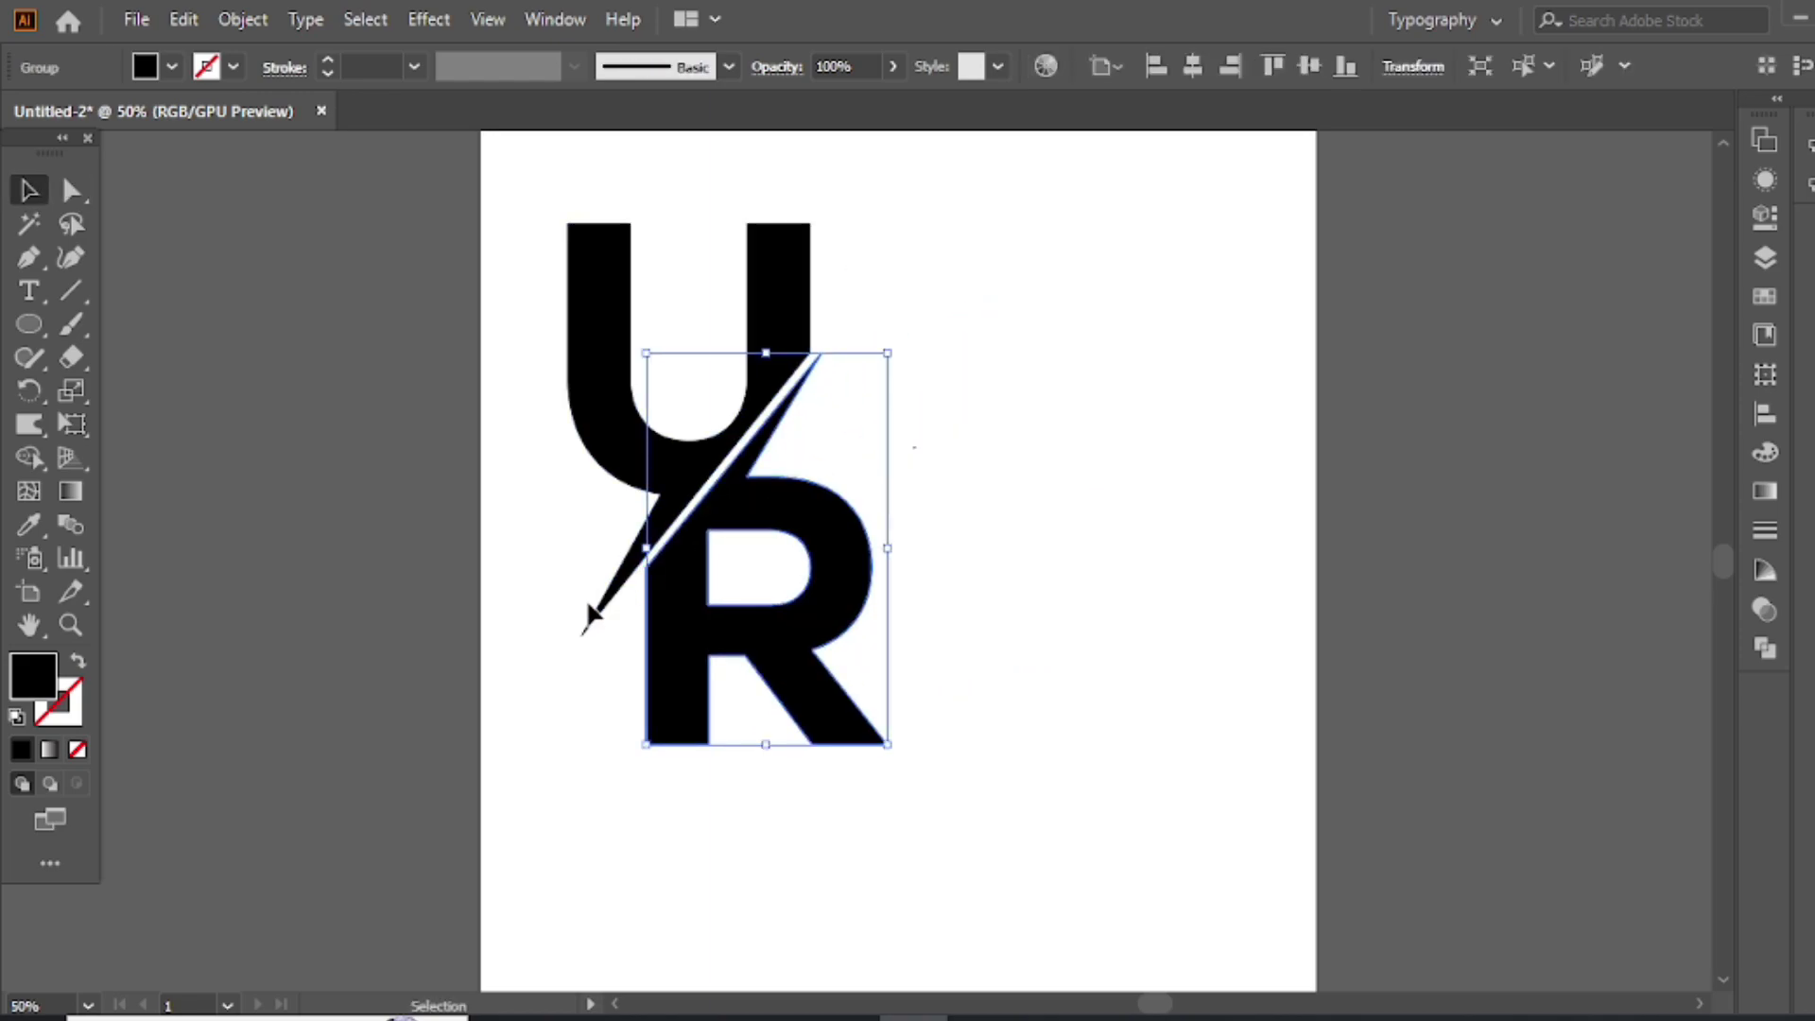
# - Place the R under the U and pull the U's tail tip onto the R's cut corner
pyautogui.click(601, 616)
pyautogui.press('a')
pyautogui.scroll(4, 608, 636)
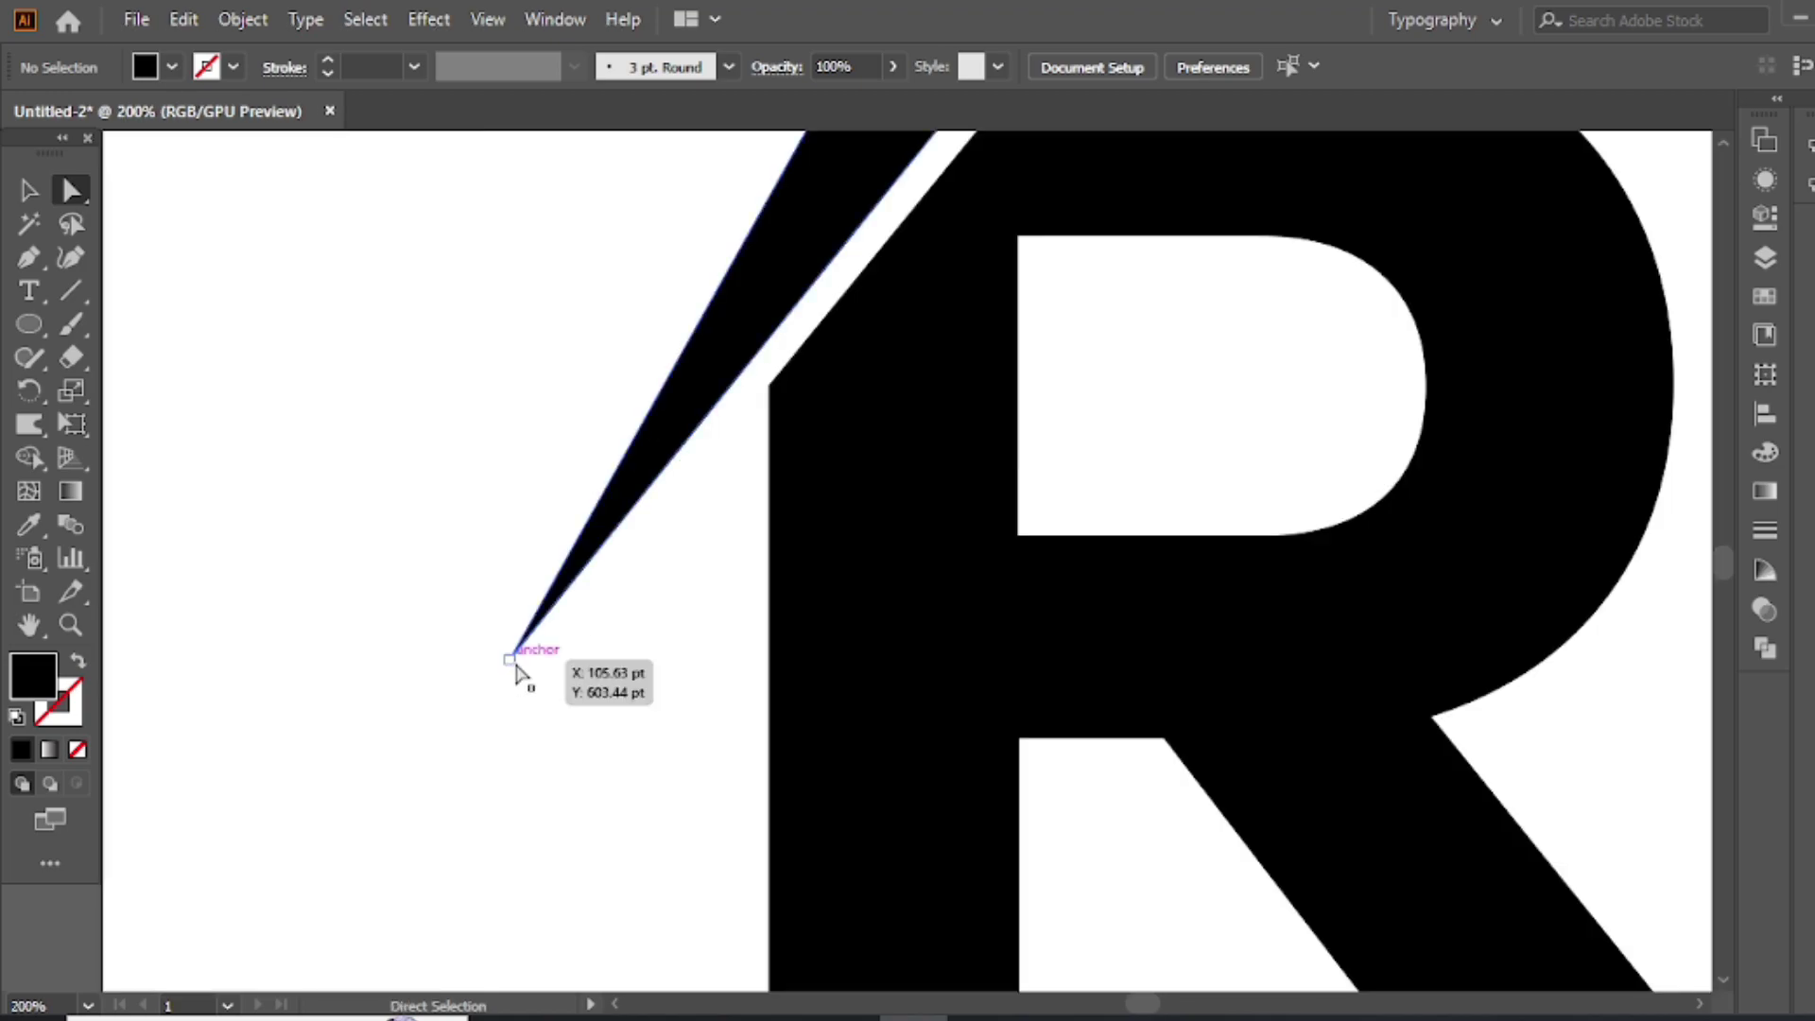
pyautogui.moveTo(615, 511); pyautogui.dragTo(707, 362)
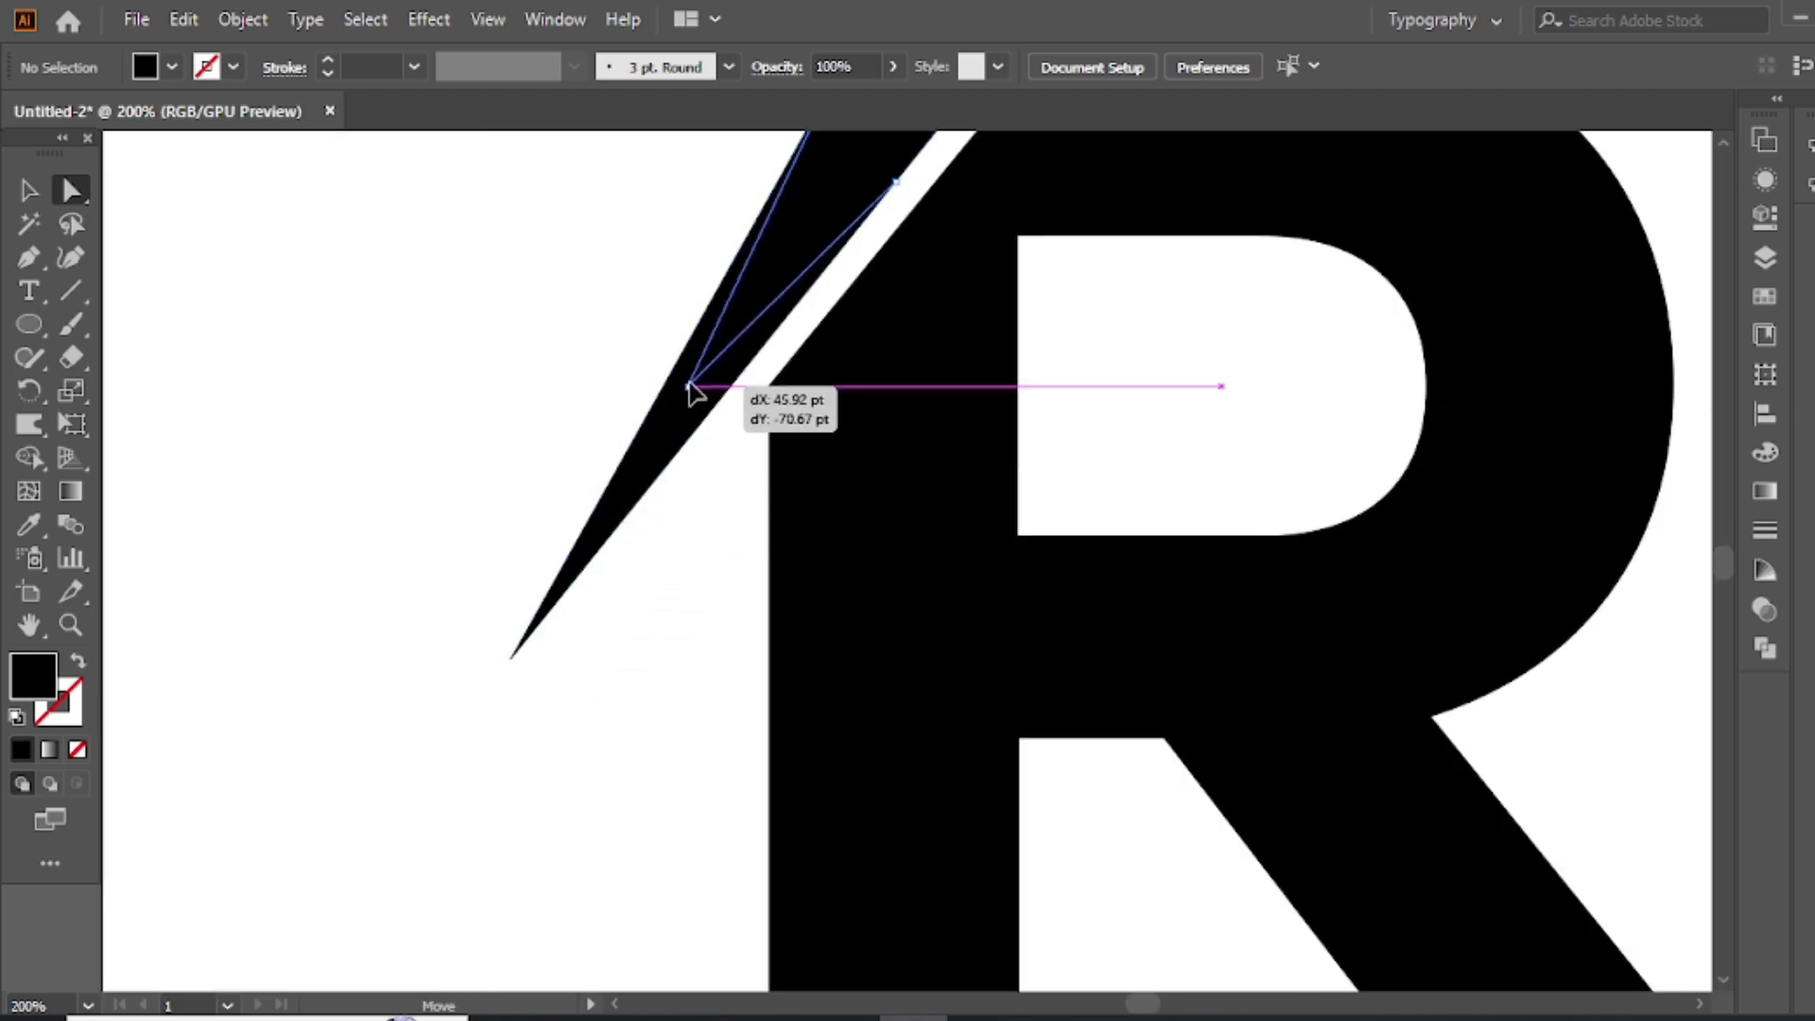
pyautogui.moveTo(707, 362); pyautogui.dragTo(723, 385)
pyautogui.click(747, 535)
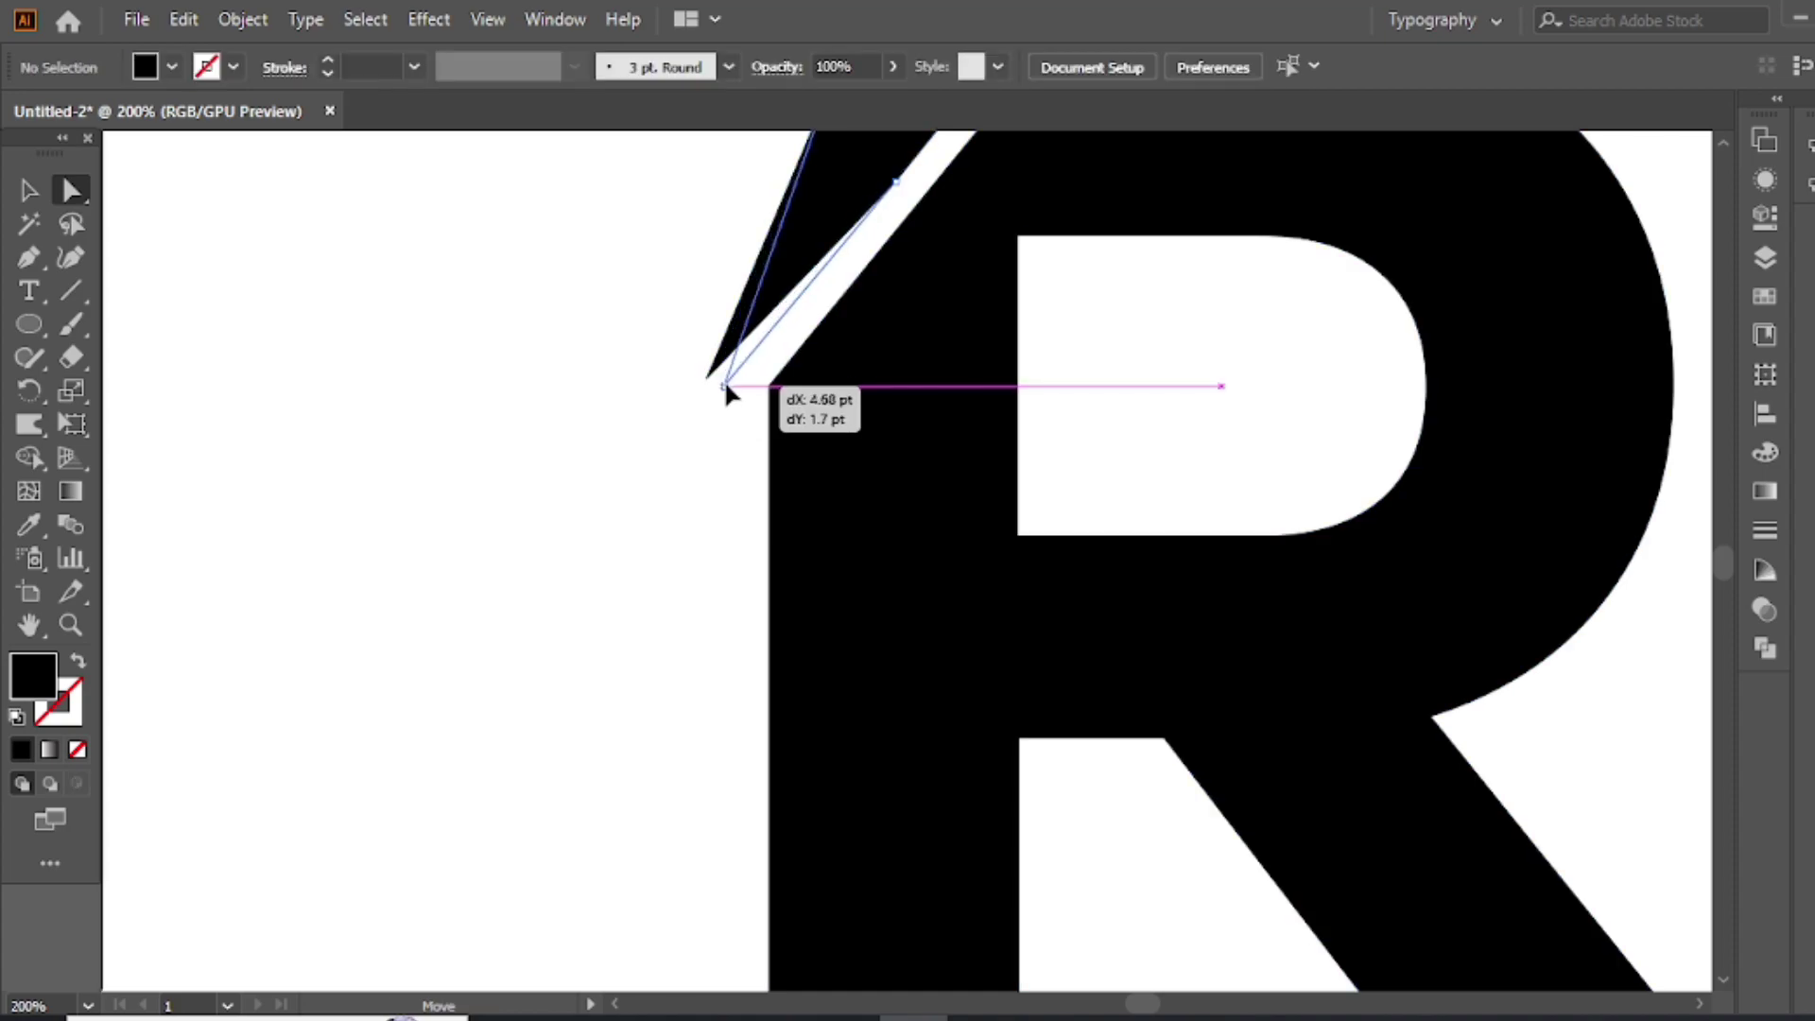
pyautogui.click(678, 440)
pyautogui.hotkey('ctrl', '-')
pyautogui.hotkey('ctrl', '-')
pyautogui.hotkey('ctrl', '-')
pyautogui.scroll(3, 1134, 283)
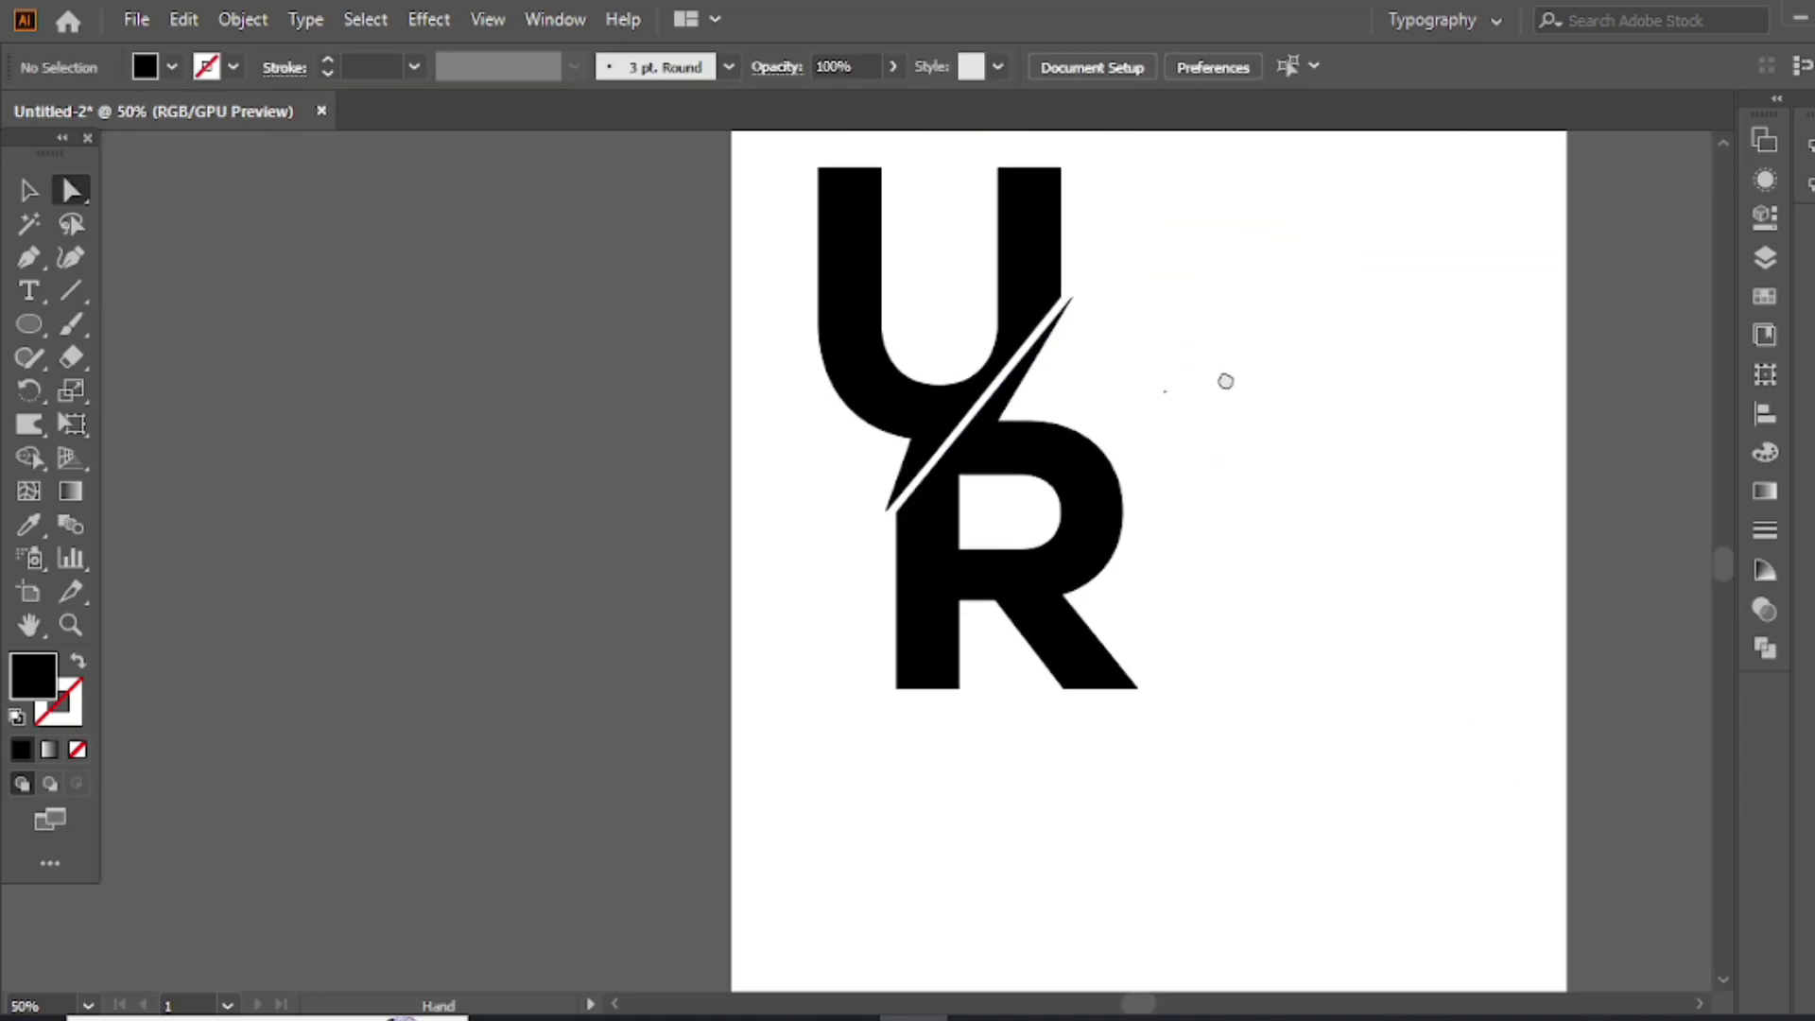
pyautogui.hotkey('ctrl', '0')
# - Group the U and R and centre them vertically on the artboard
pyautogui.press('v')
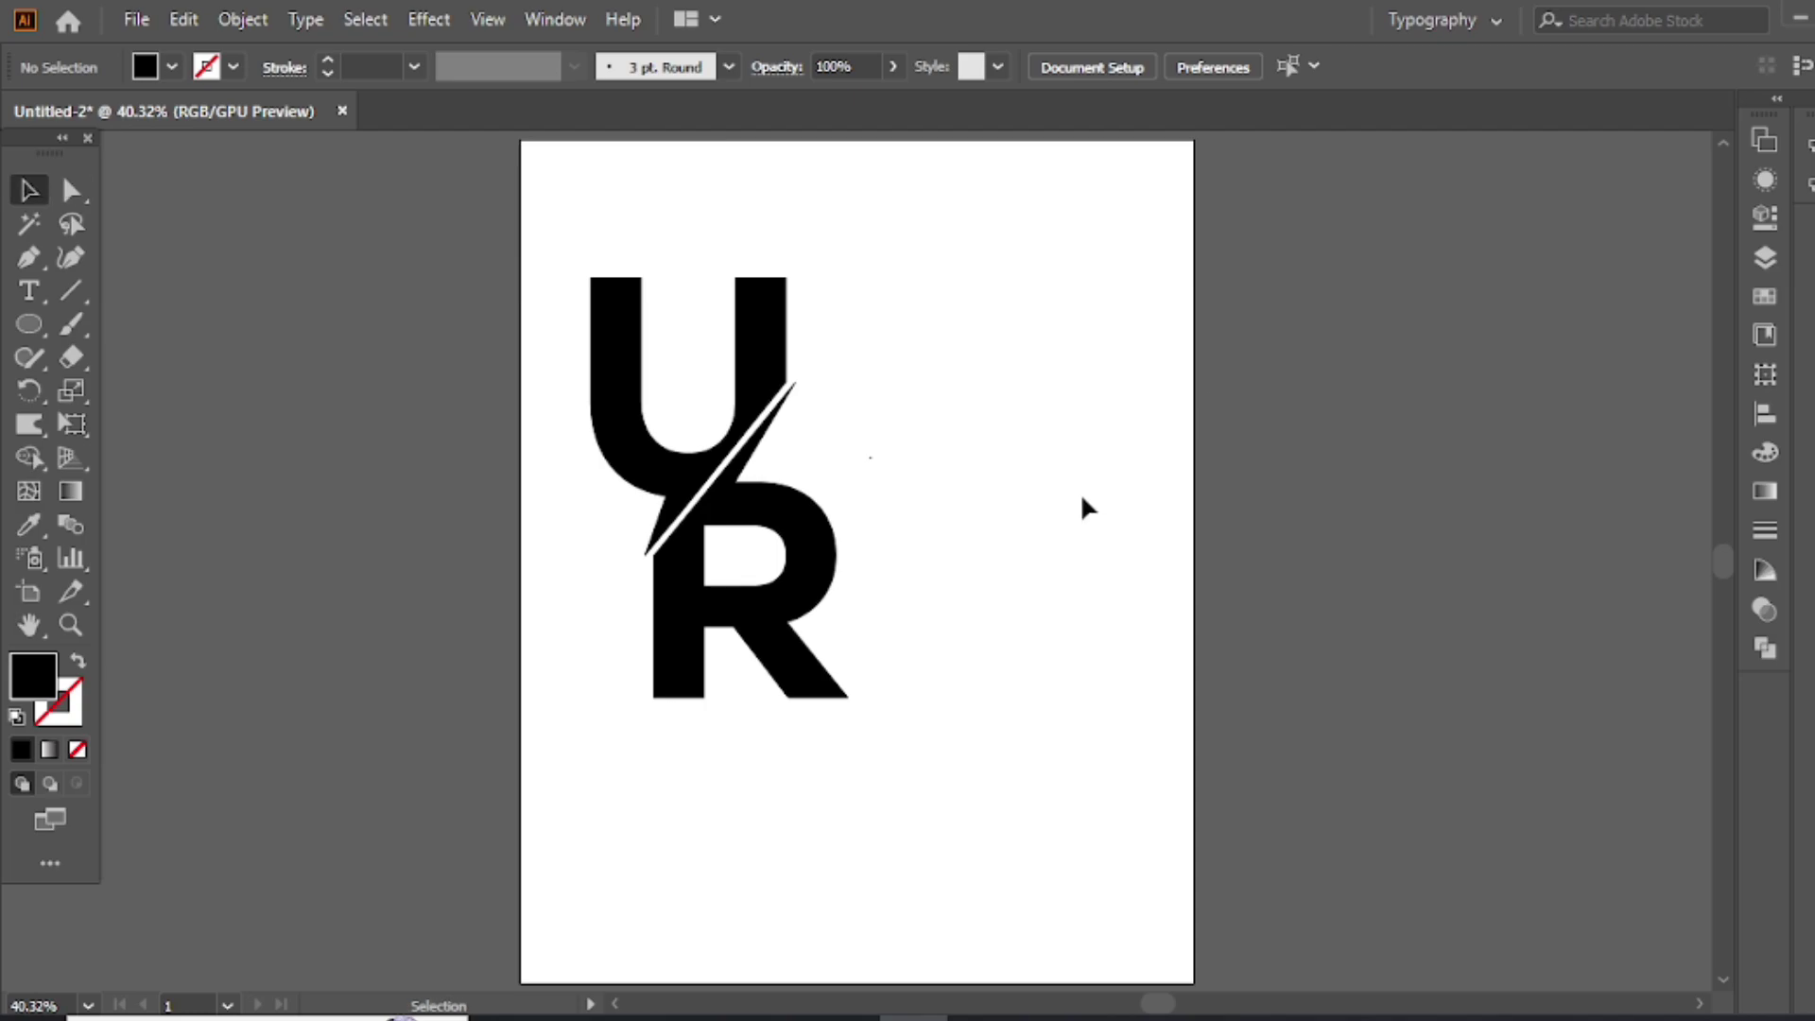
pyautogui.moveTo(858, 334)
pyautogui.mouseDown()
pyautogui.moveTo(687, 549)
pyautogui.moveTo(870, 579)
pyautogui.moveTo(902, 609)
pyautogui.mouseUp()
pyautogui.rightClick(826, 312)
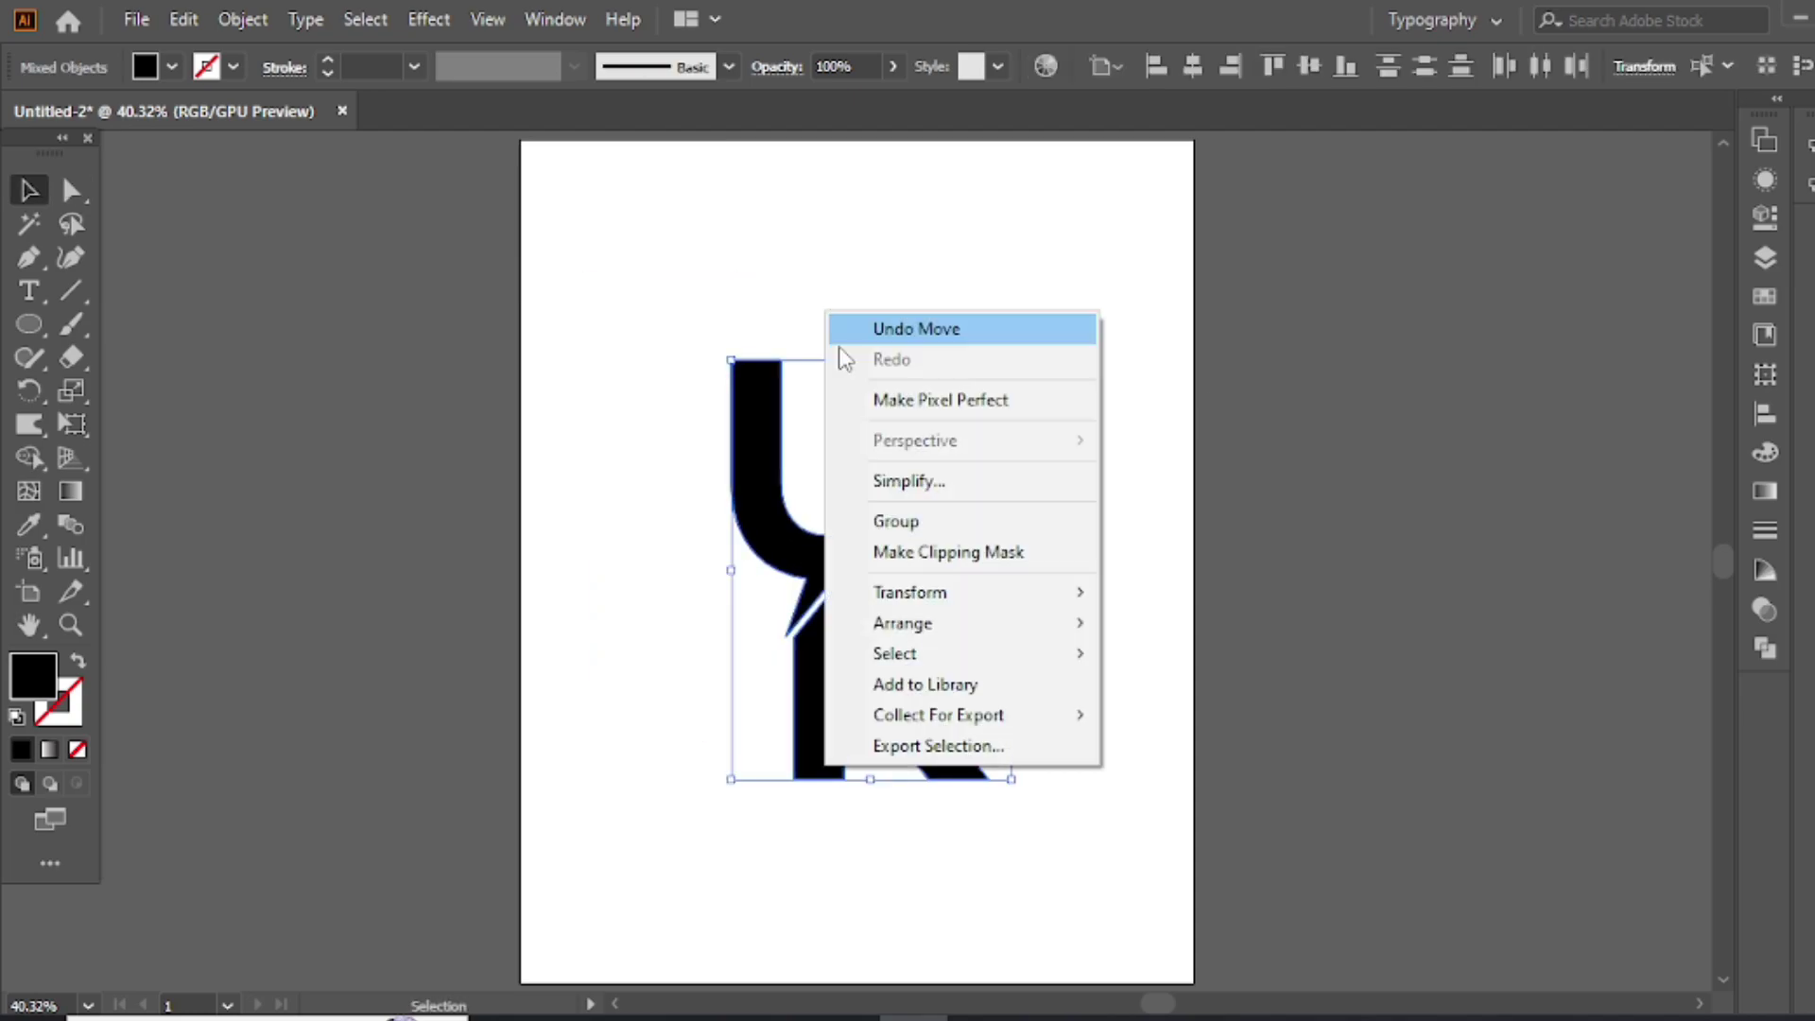
pyautogui.click(889, 521)
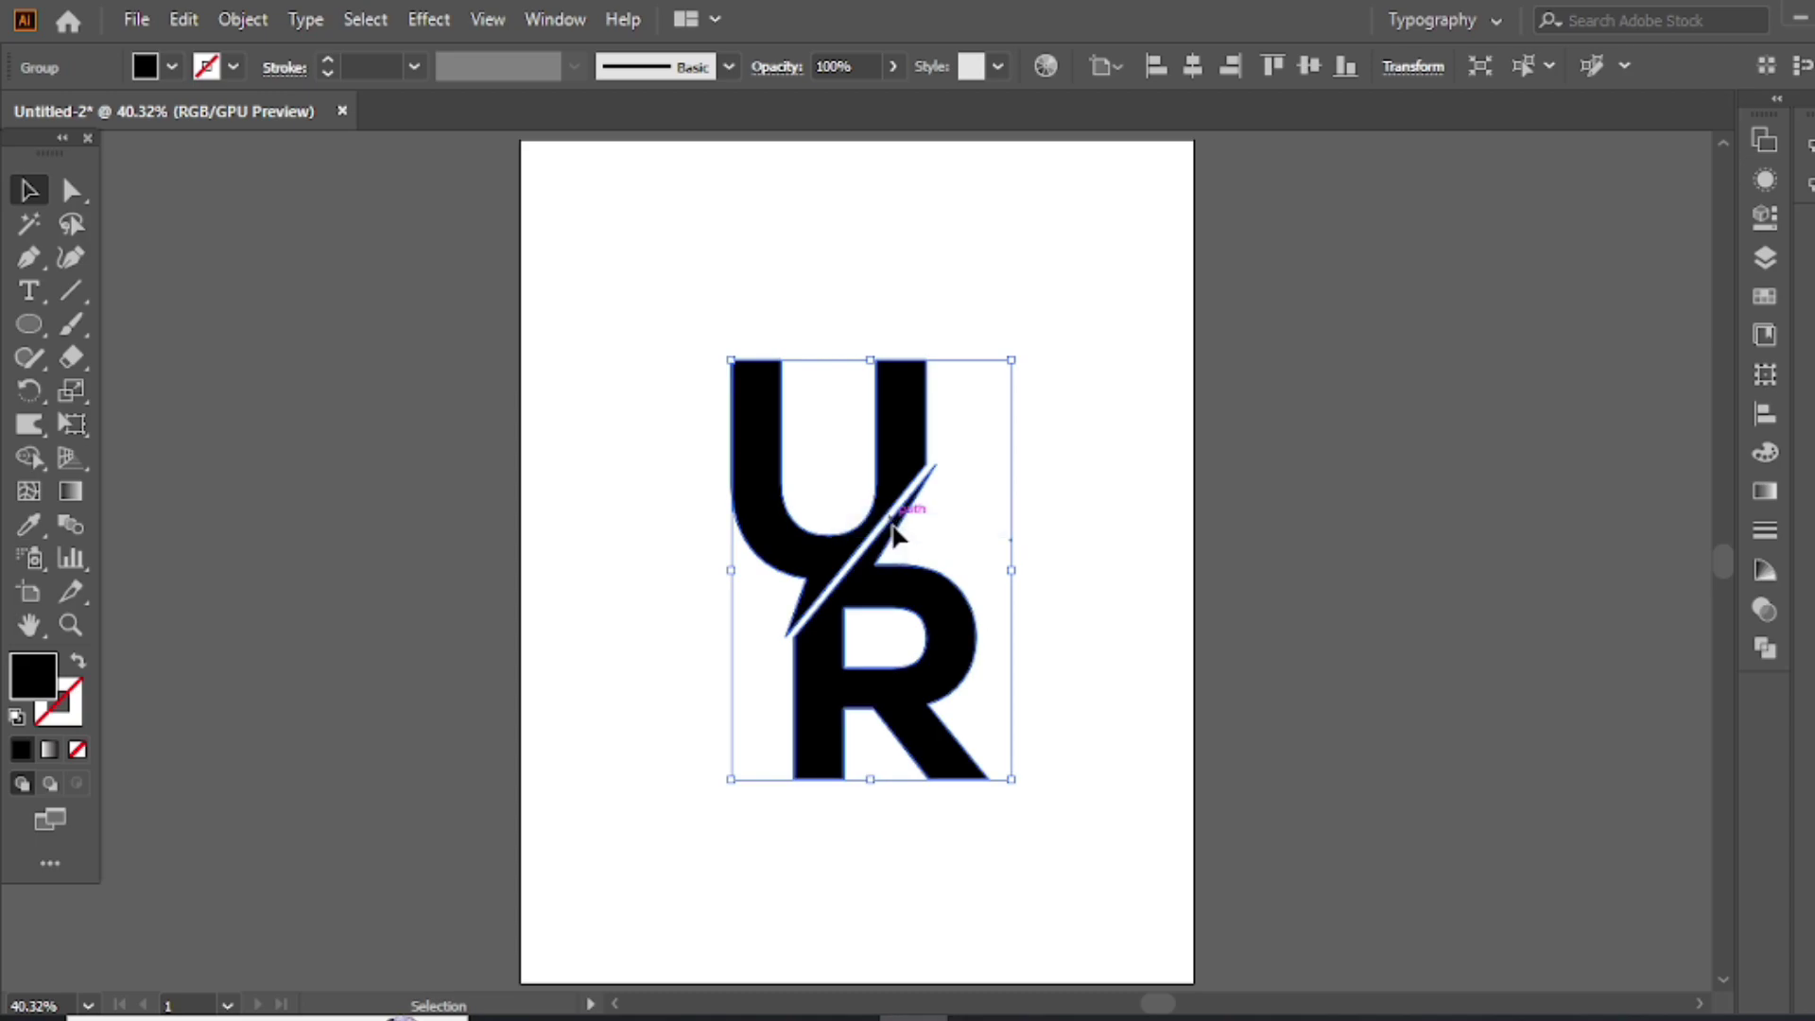
pyautogui.click(1311, 68)
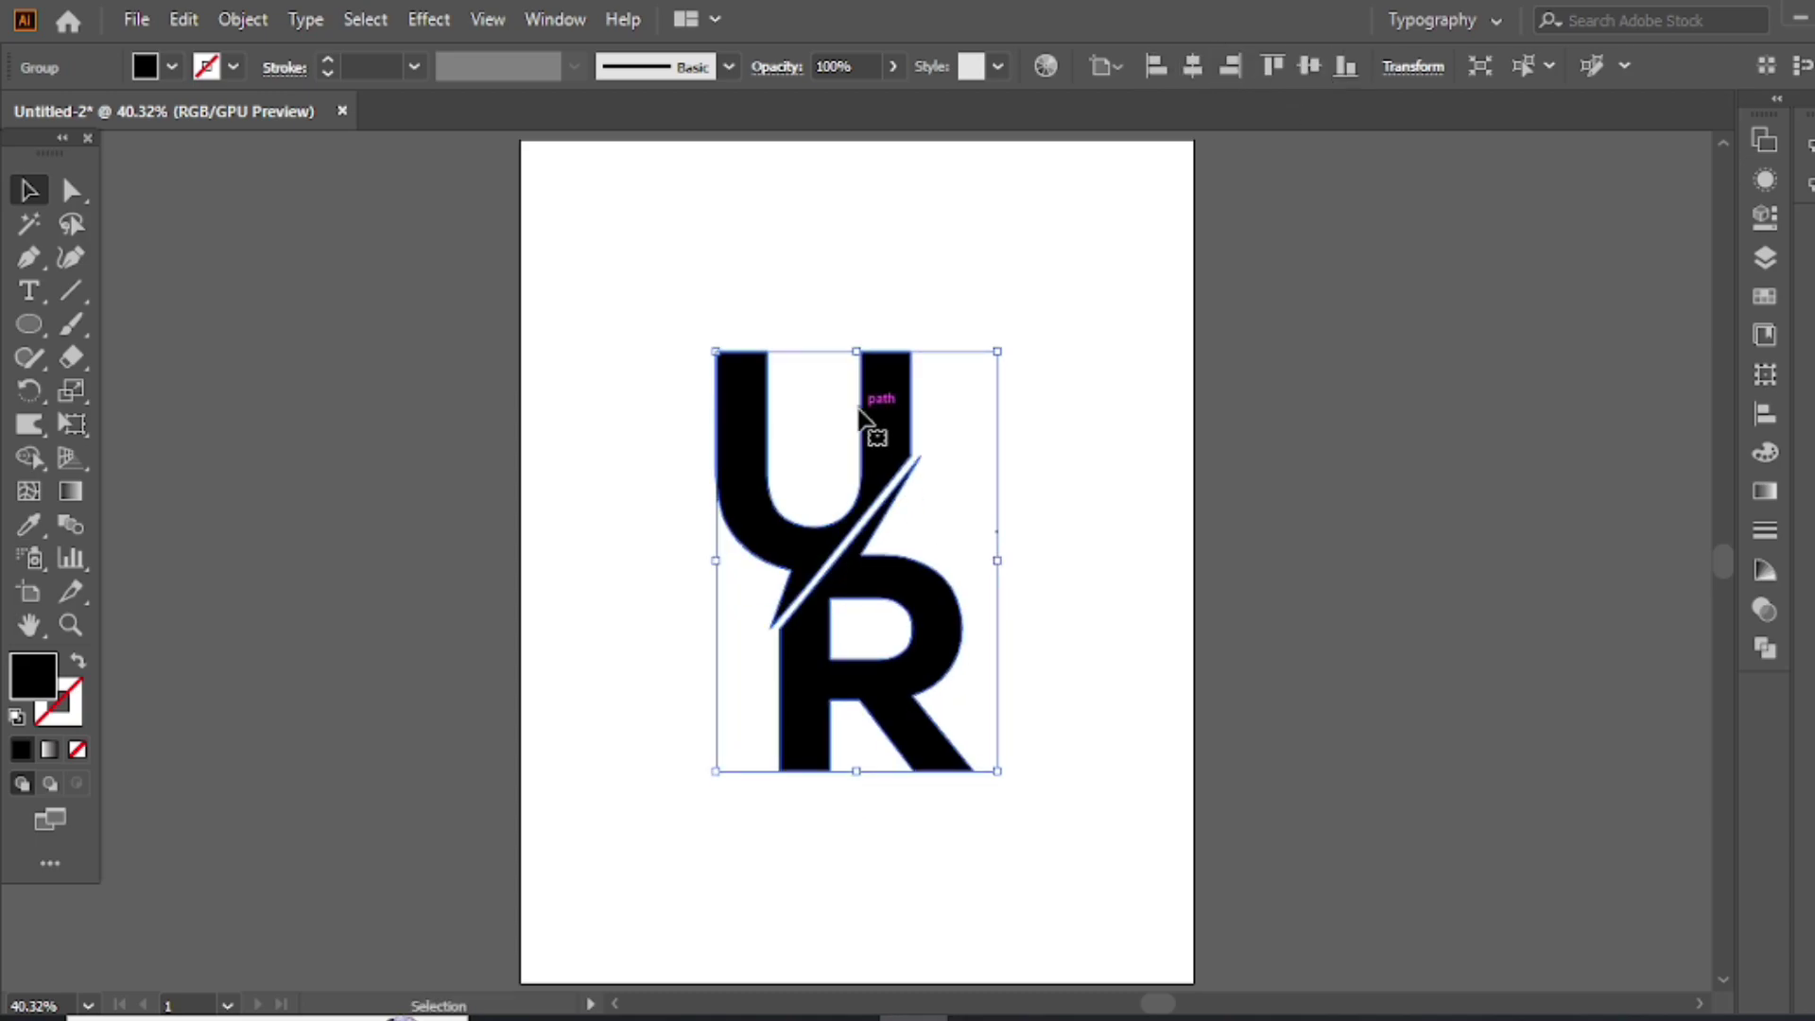
# - Fill the U with a red swatch
pyautogui.click(689, 312)
pyautogui.press('a')
pyautogui.click(762, 434)
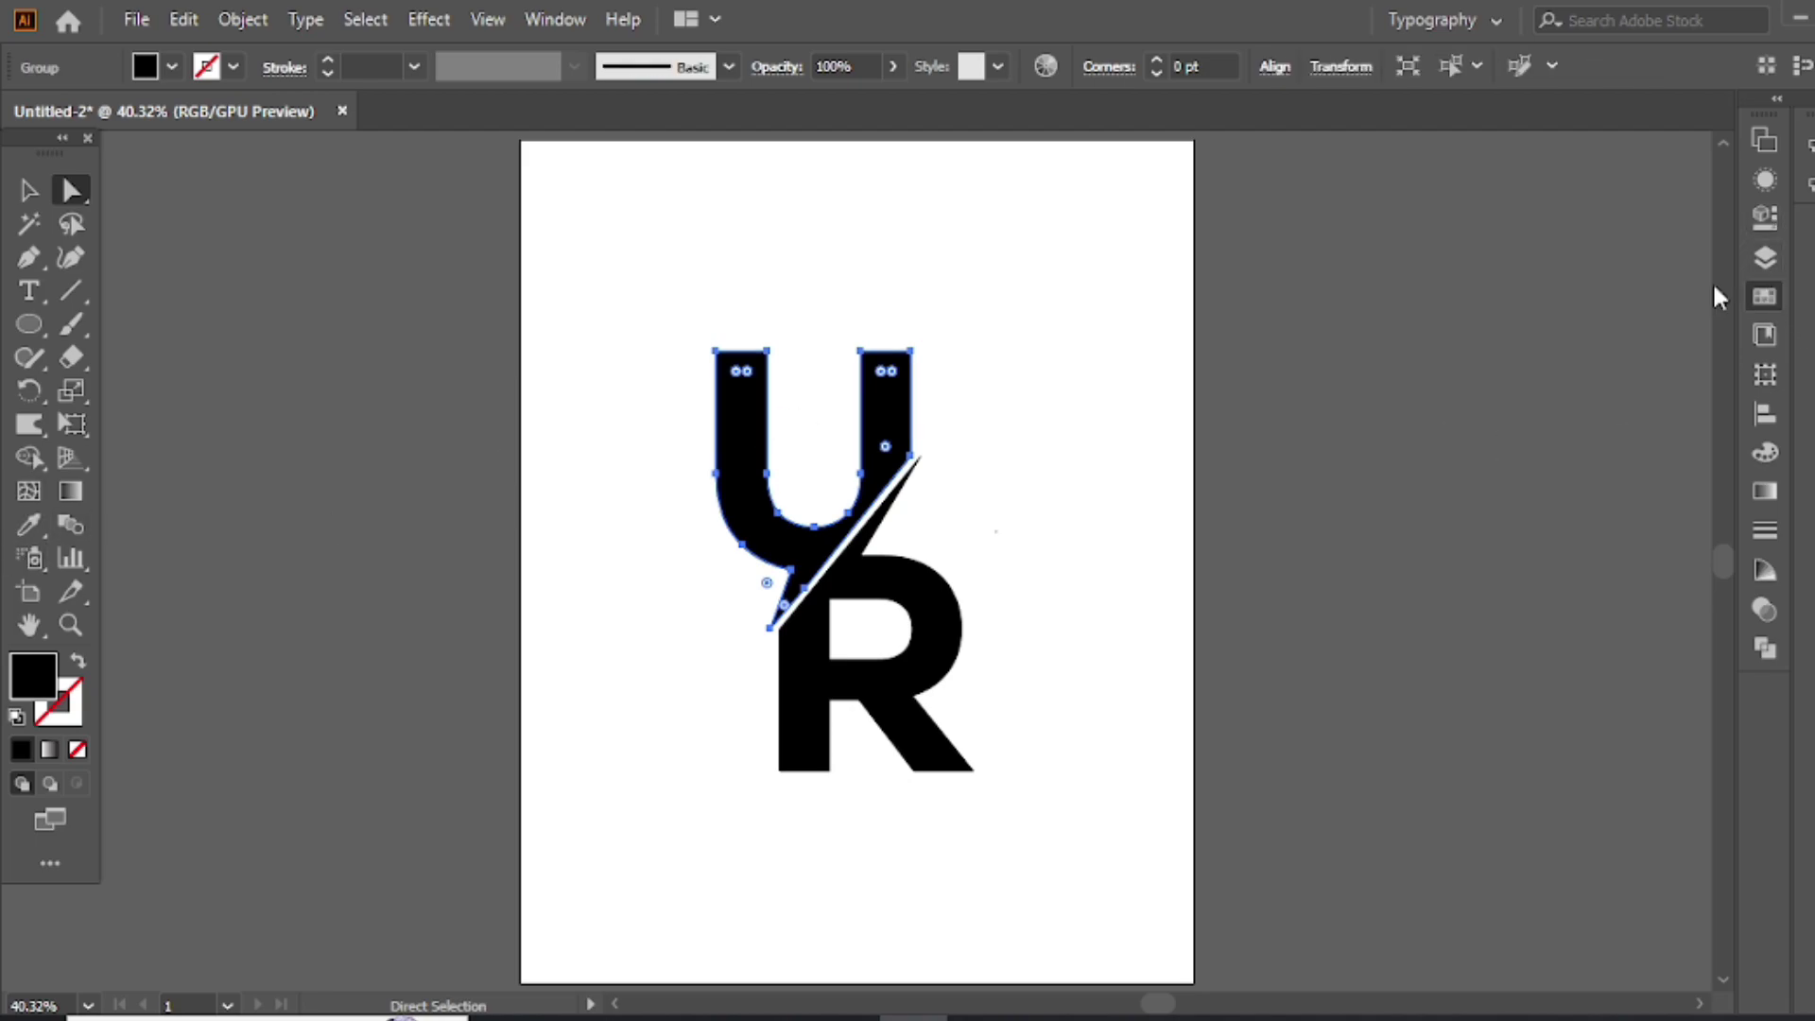
pyautogui.click(1764, 296)
pyautogui.click(1472, 217)
pyautogui.click(1716, 125)
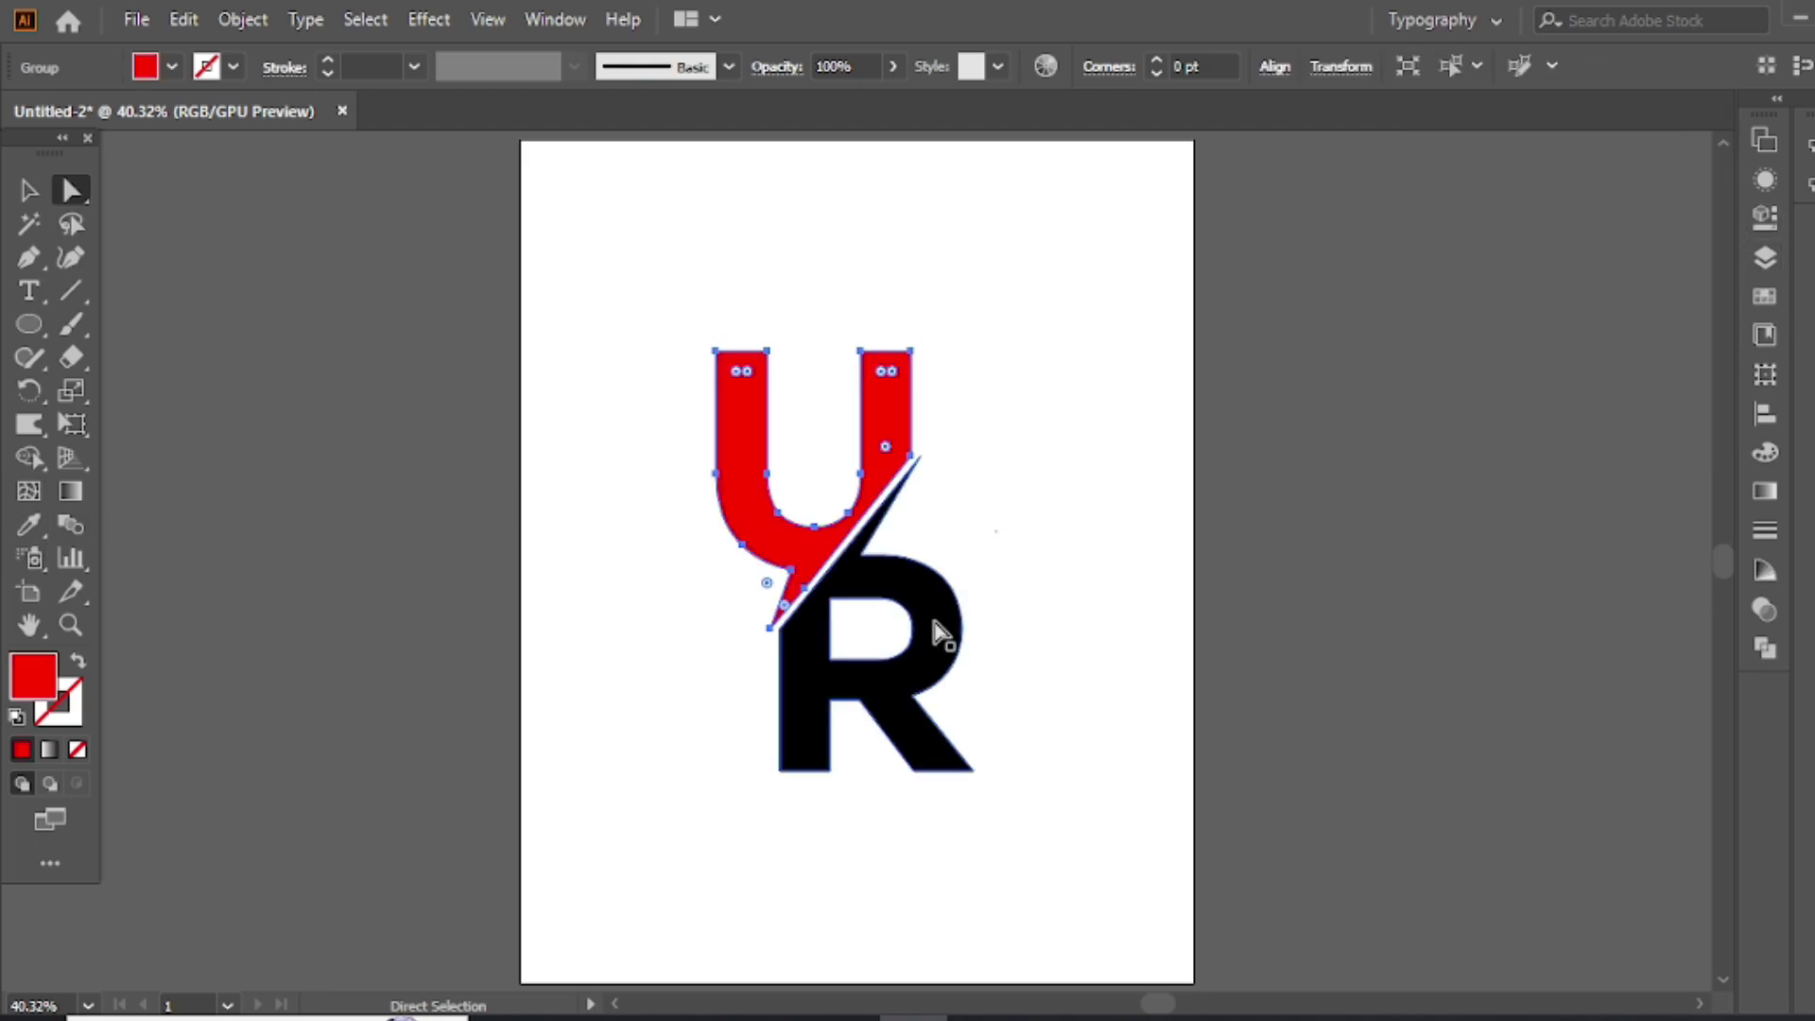
# - Fill the R with a dark grey swatch
pyautogui.click(934, 624)
pyautogui.click(1764, 296)
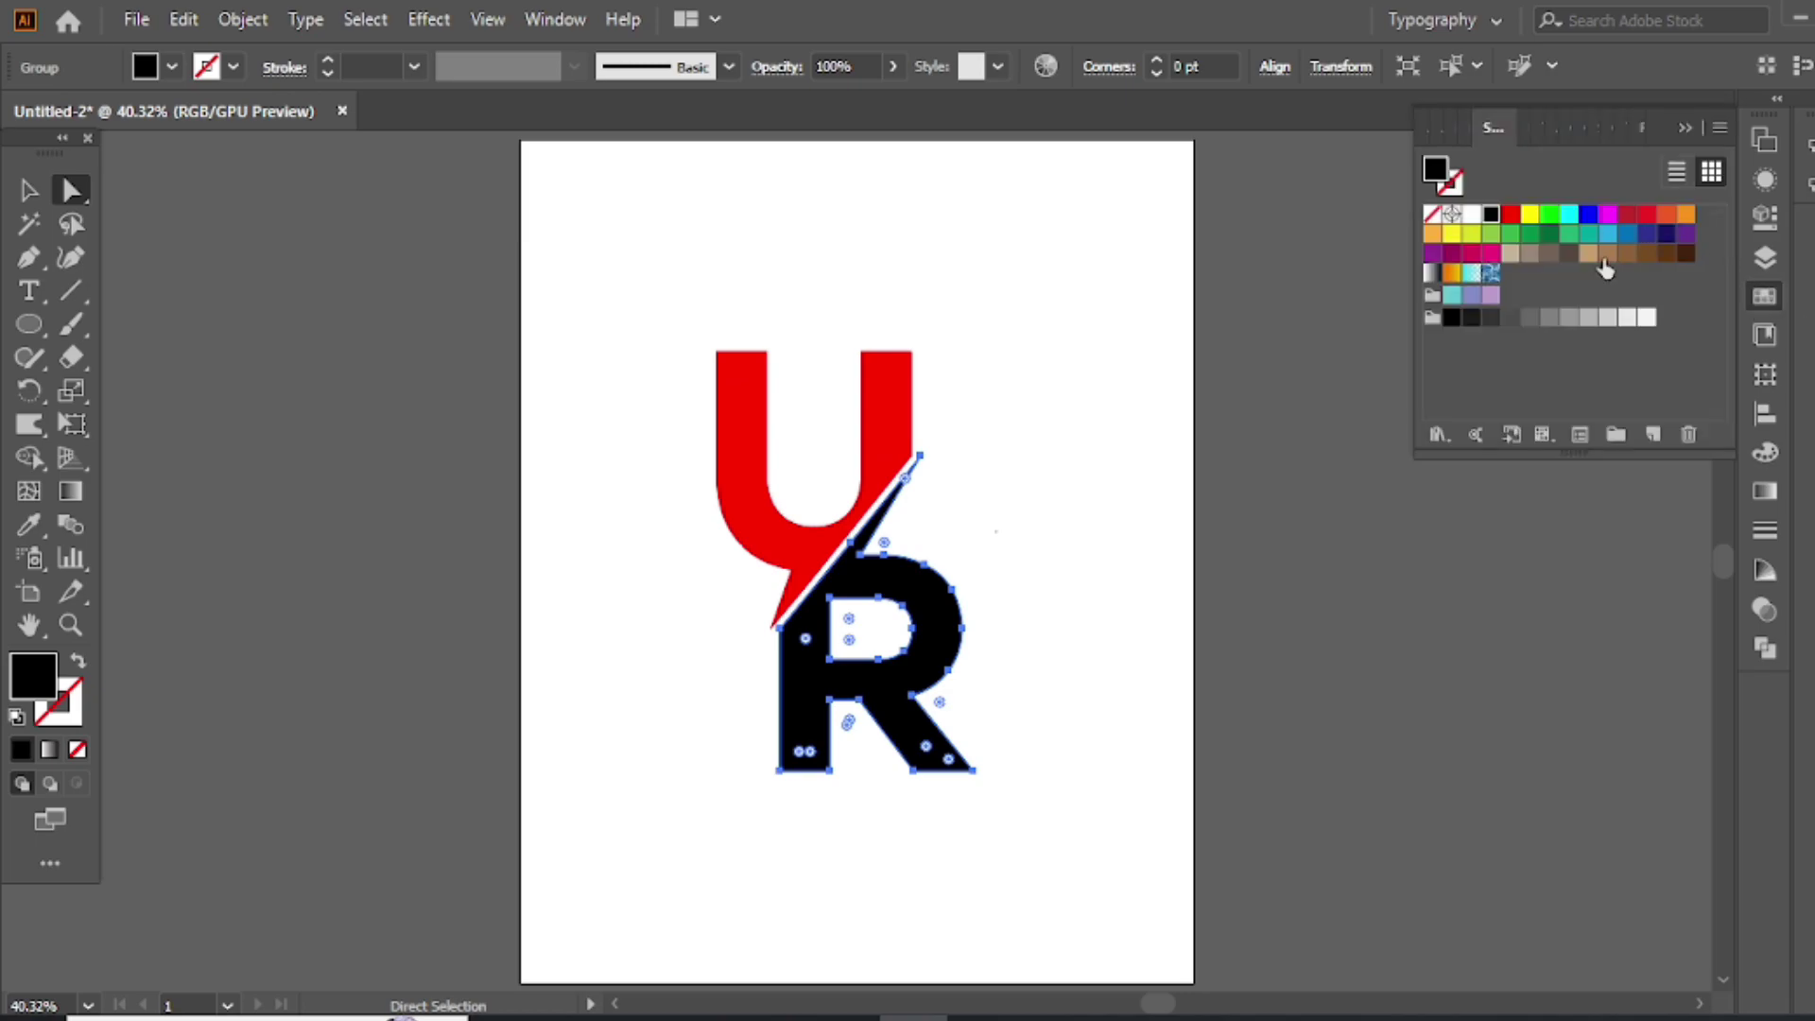
pyautogui.click(1481, 315)
pyautogui.click(1491, 318)
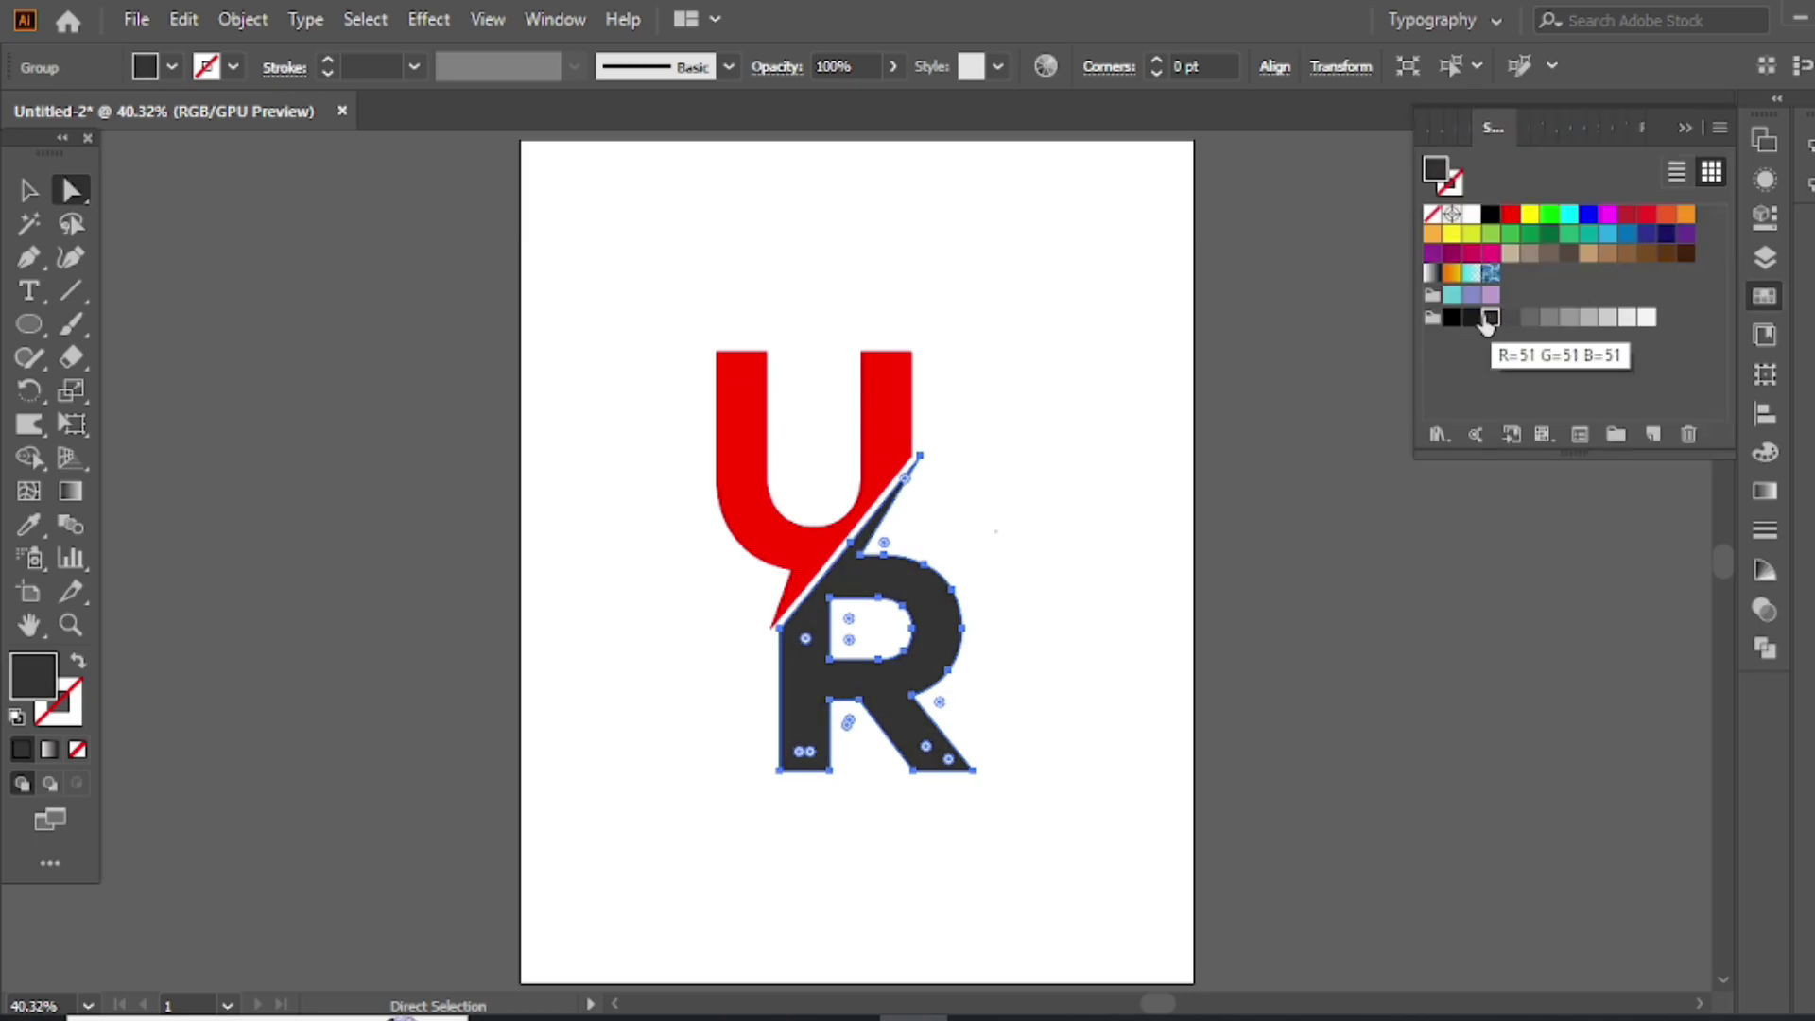
pyautogui.click(1684, 128)
pyautogui.click(1122, 412)
# - Scale the whole UR lettering down slightly
pyautogui.press('v')
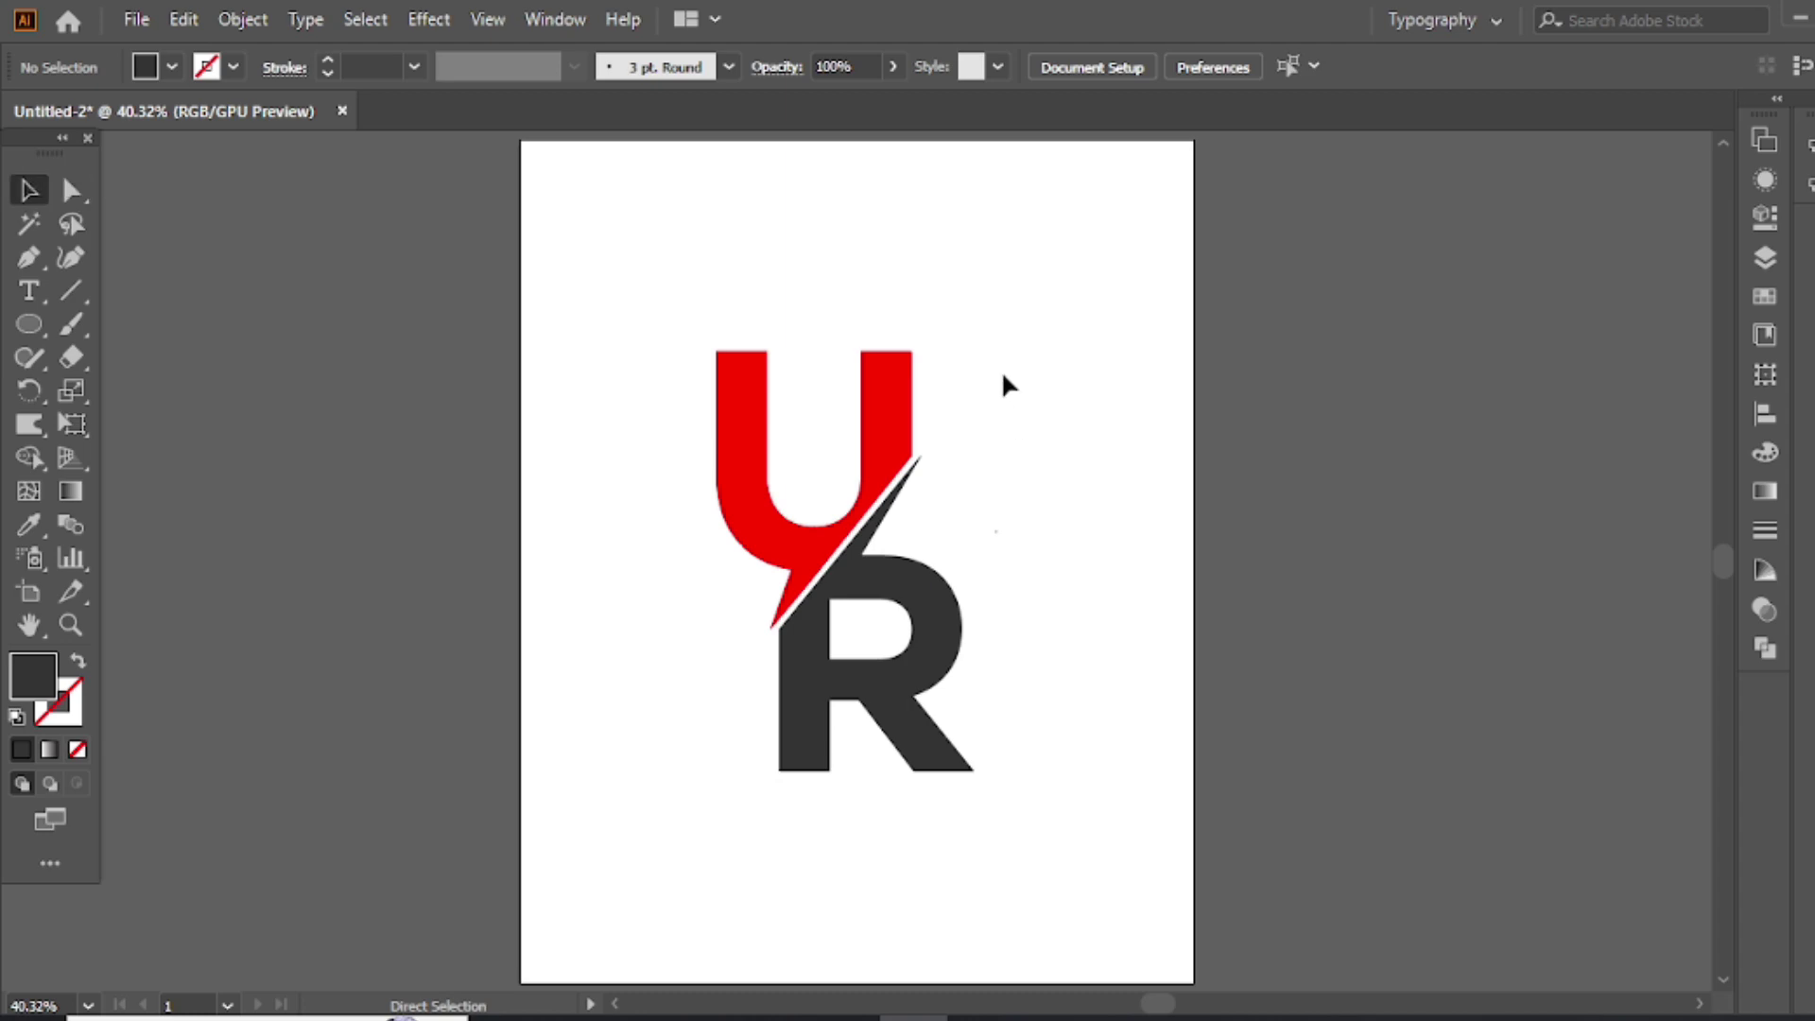
pyautogui.moveTo(1001, 373); pyautogui.dragTo(714, 680)
pyautogui.moveTo(987, 772); pyautogui.dragTo(966, 722)
# - Draw a large circle around the UR and turn its fill into a stroke
pyautogui.click(970, 568)
pyautogui.press('l')
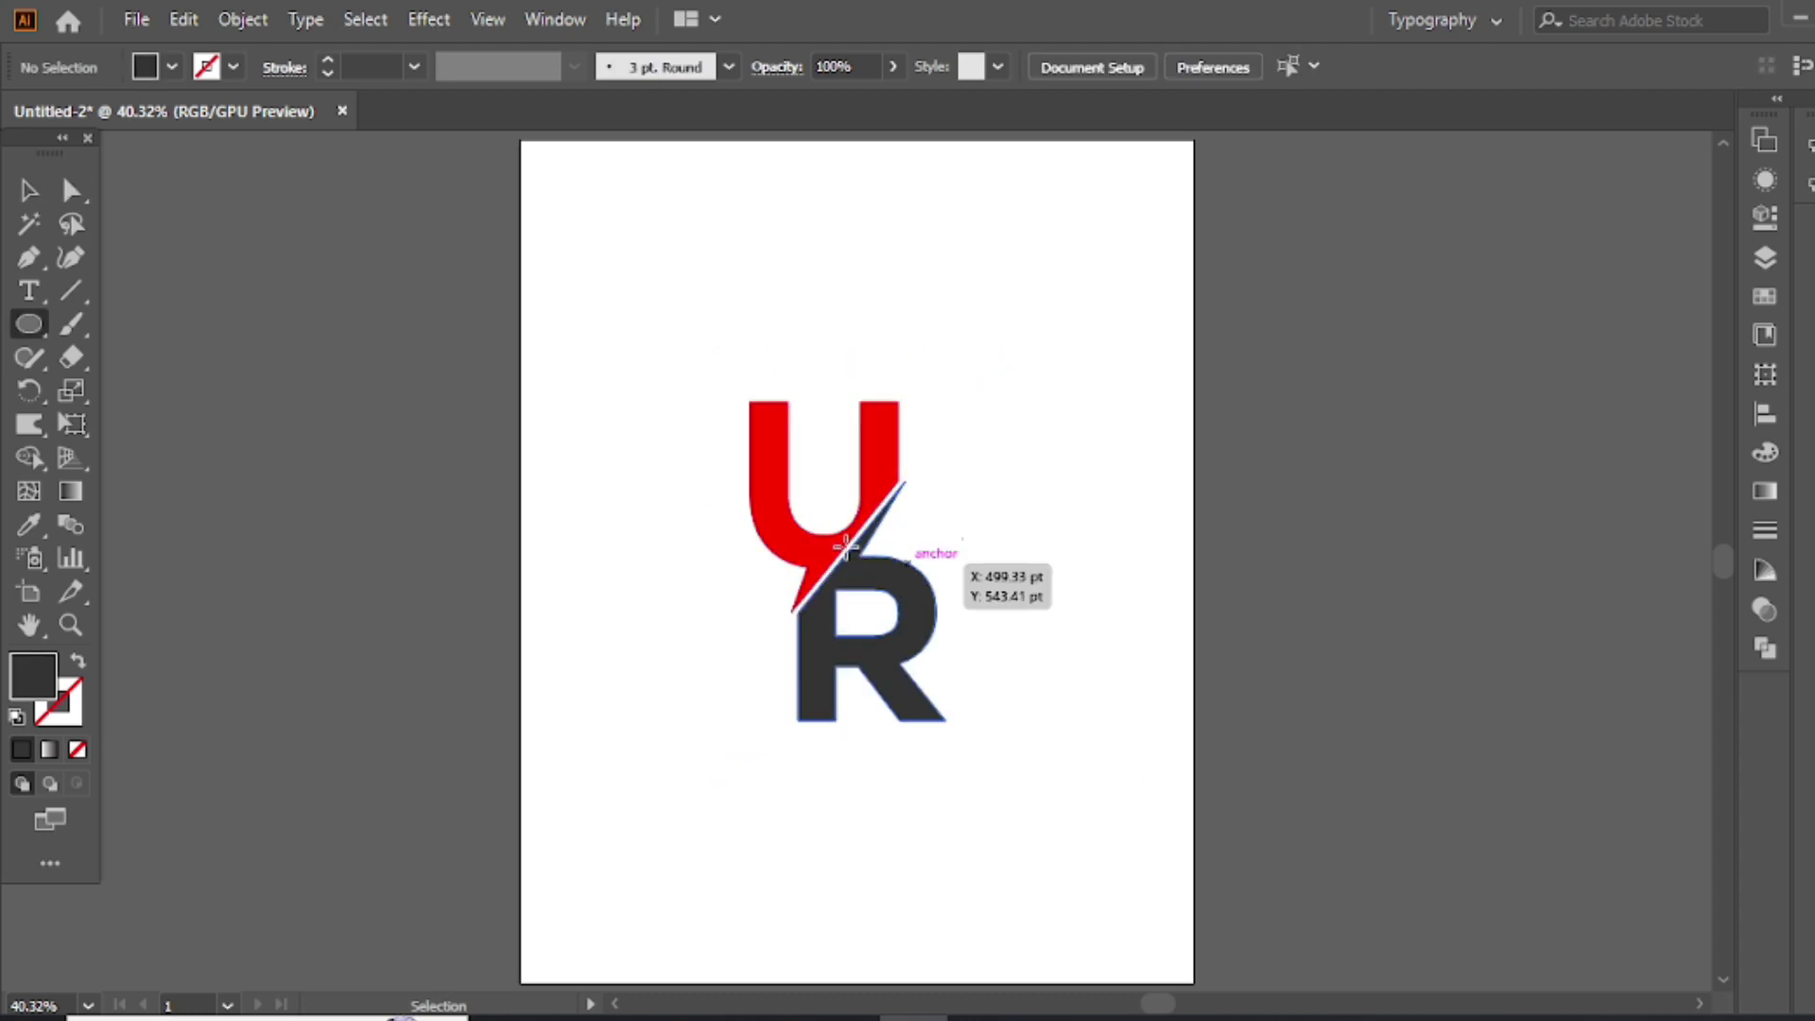
pyautogui.moveTo(857, 573); pyautogui.dragTo(984, 784)
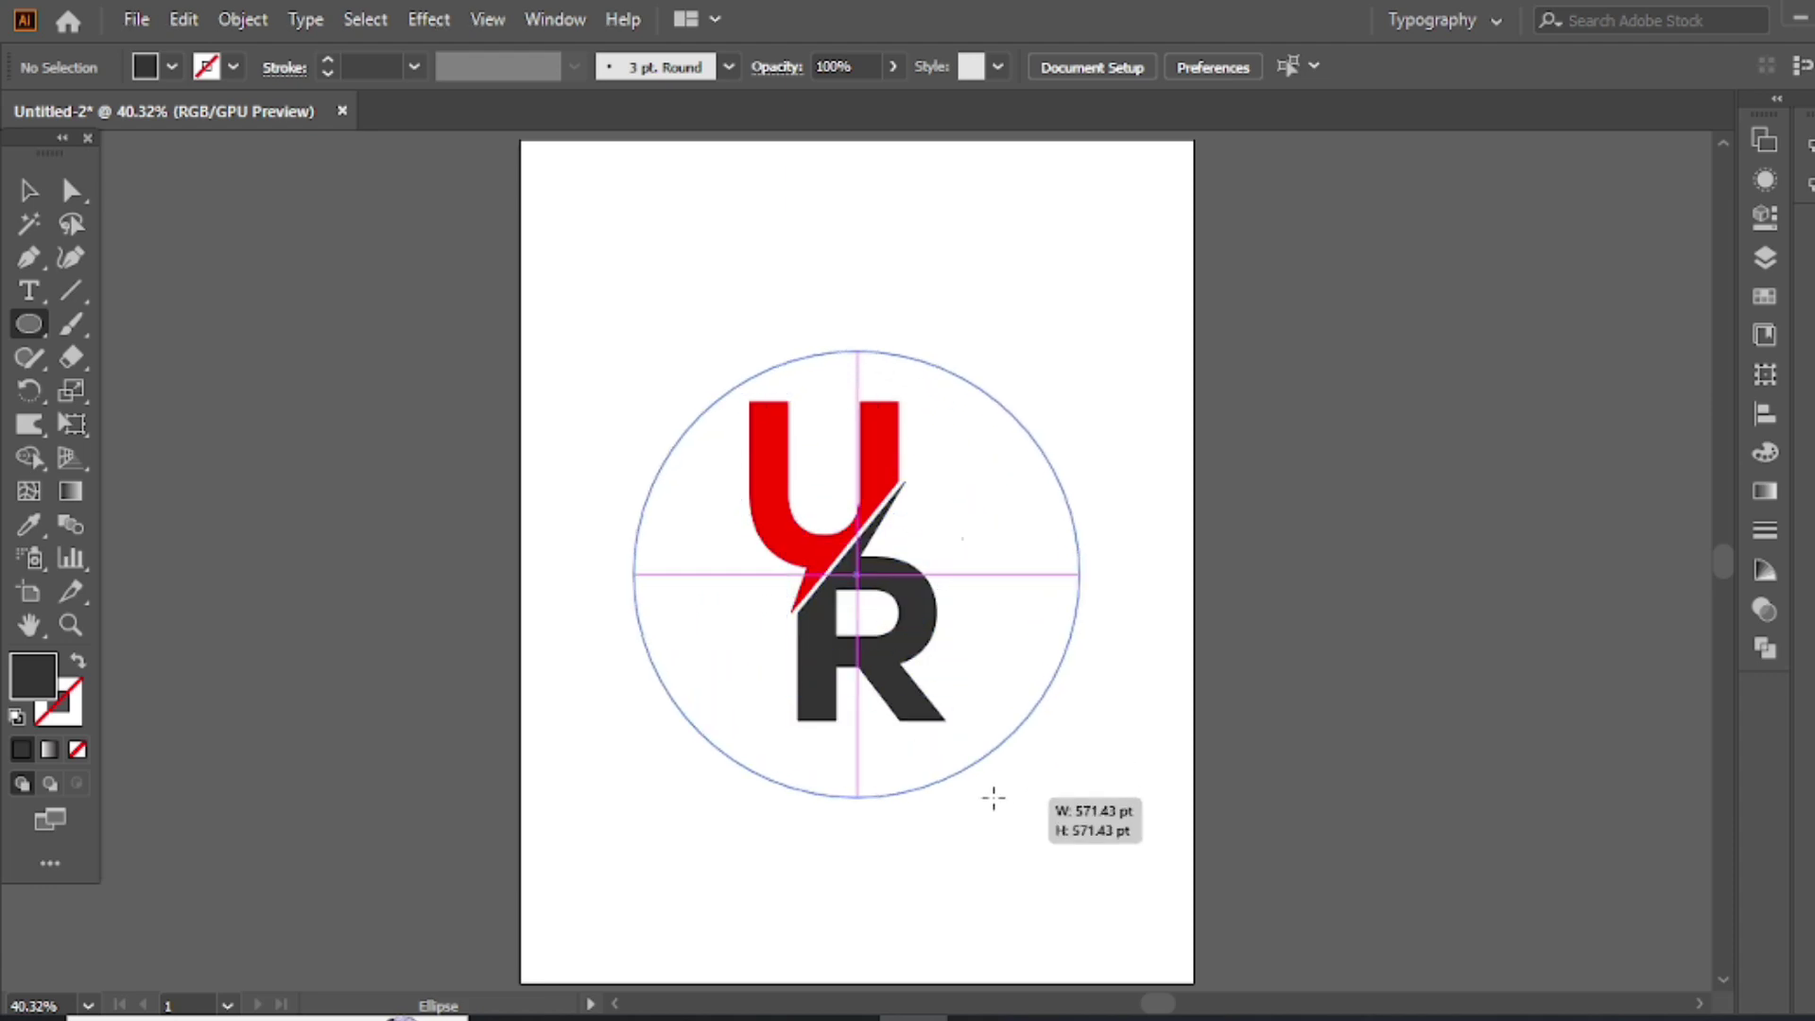
pyautogui.press('v')
pyautogui.click(1069, 274)
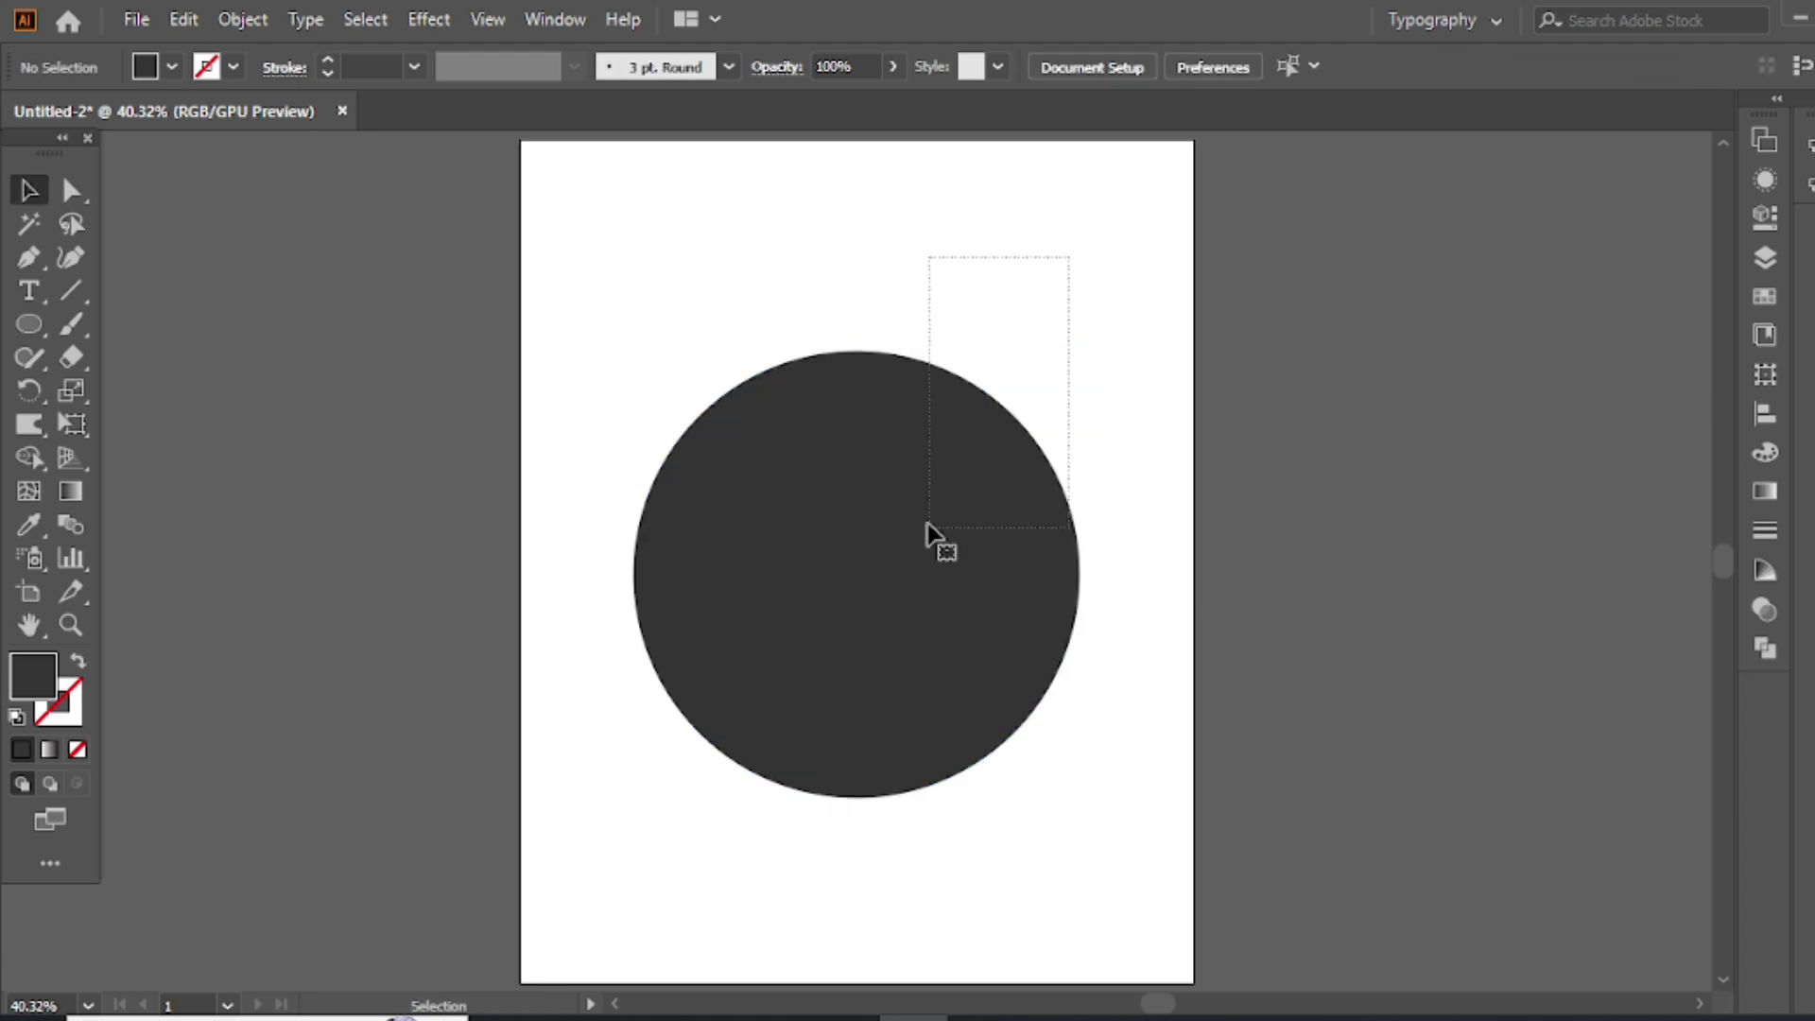
pyautogui.moveTo(1069, 274); pyautogui.dragTo(926, 528)
pyautogui.press('/')
# - Centre the circle and lettering horizontally and vertically
pyautogui.moveTo(648, 304); pyautogui.dragTo(790, 575)
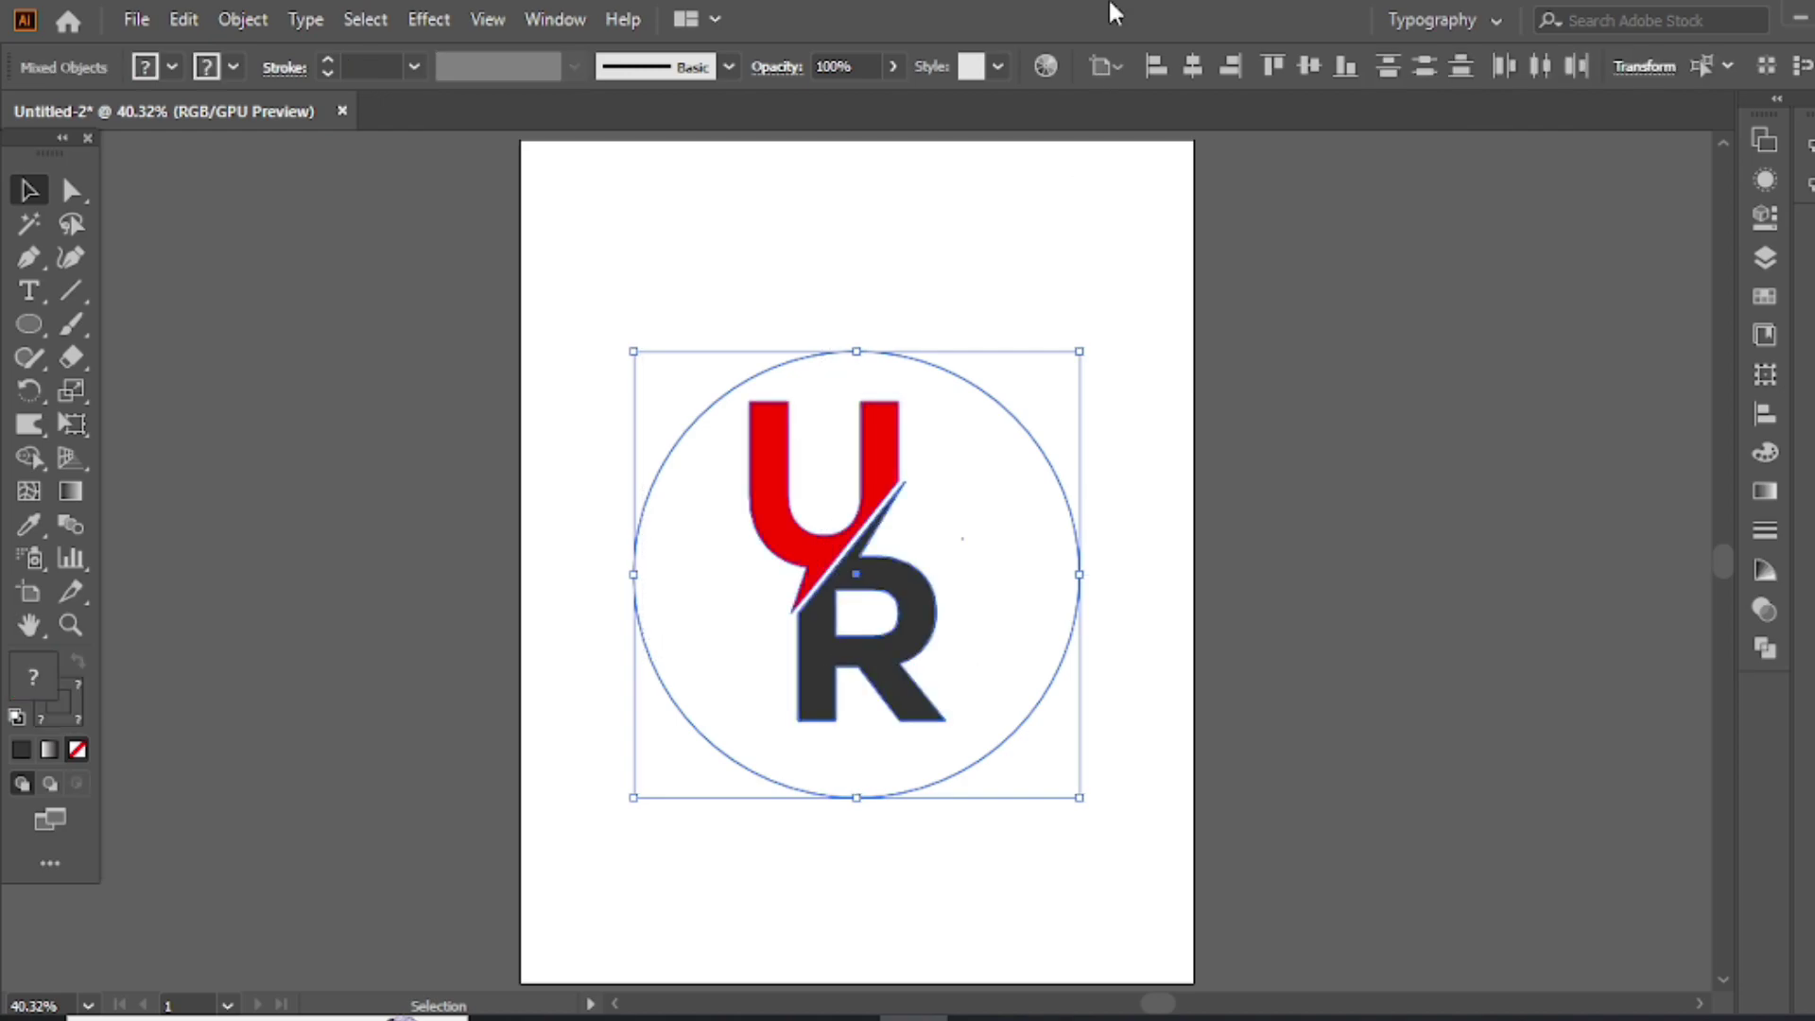
pyautogui.click(1189, 80)
pyautogui.click(1306, 66)
pyautogui.click(970, 291)
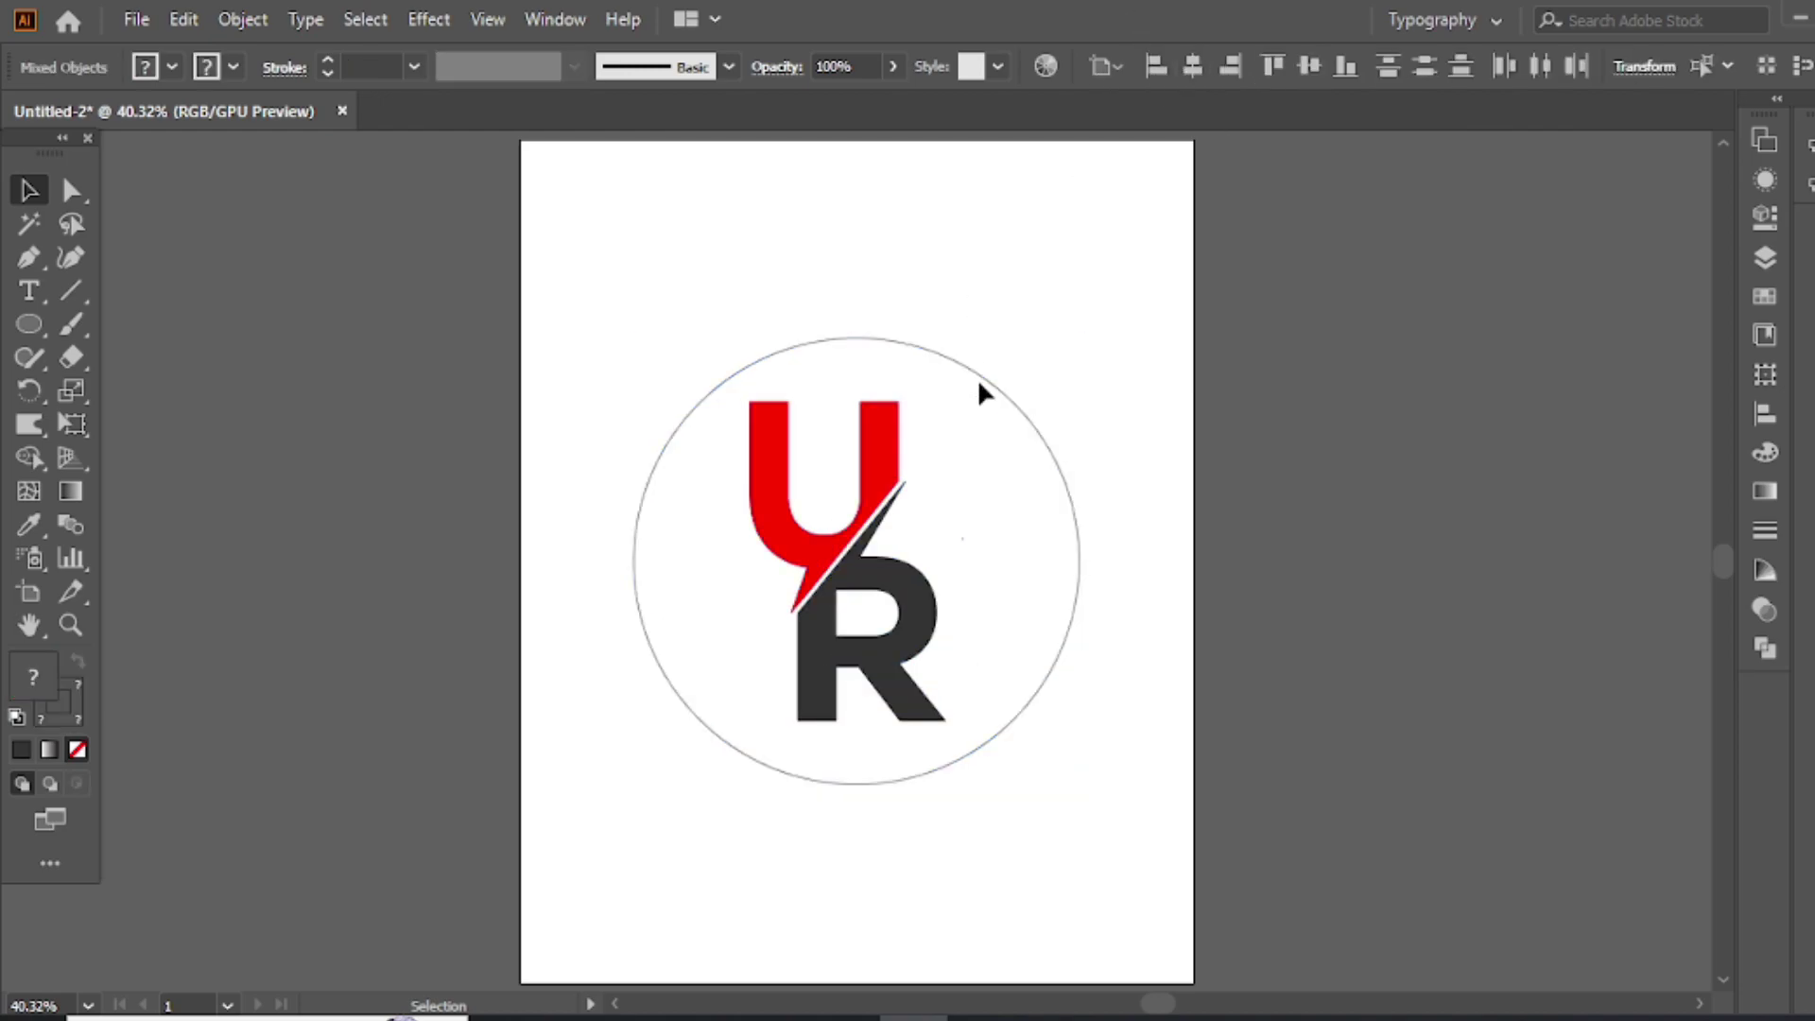
# - Set the circle's stroke weight to 30 pt
pyautogui.click(979, 378)
pyautogui.click(329, 59)
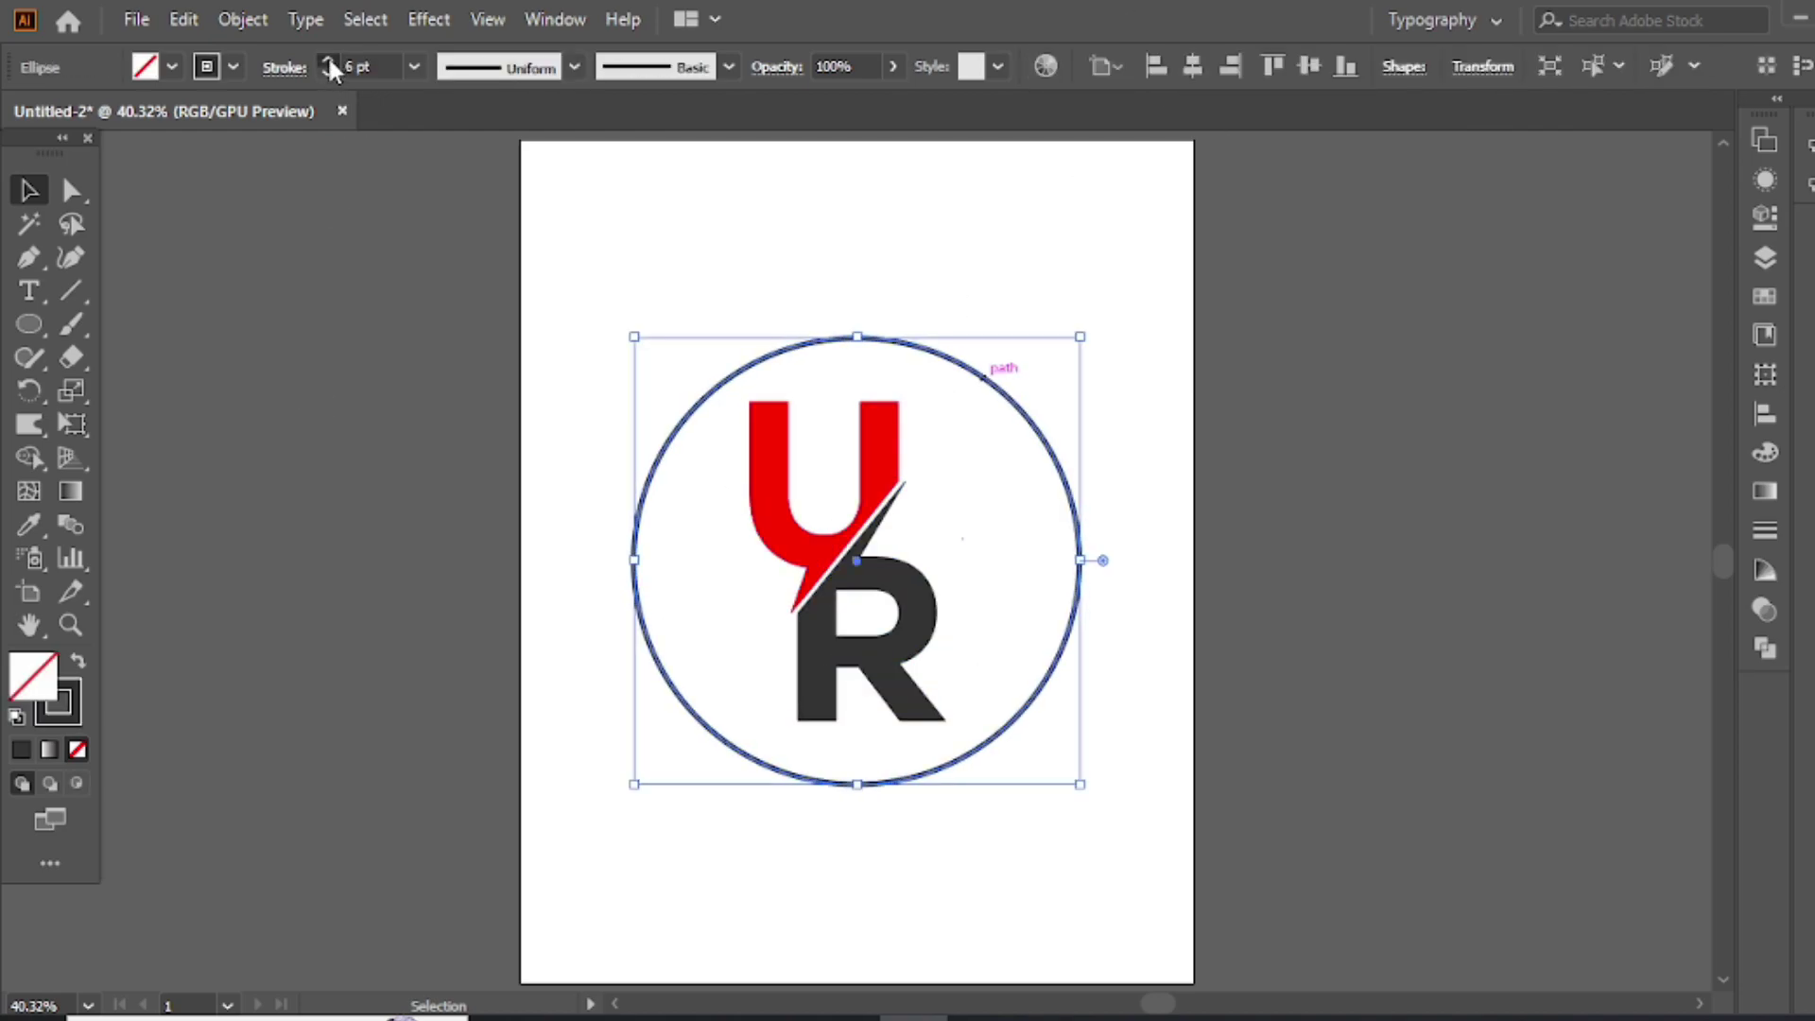
pyautogui.click(329, 59)
pyautogui.click(329, 59)
pyautogui.click(328, 58)
pyautogui.click(329, 59)
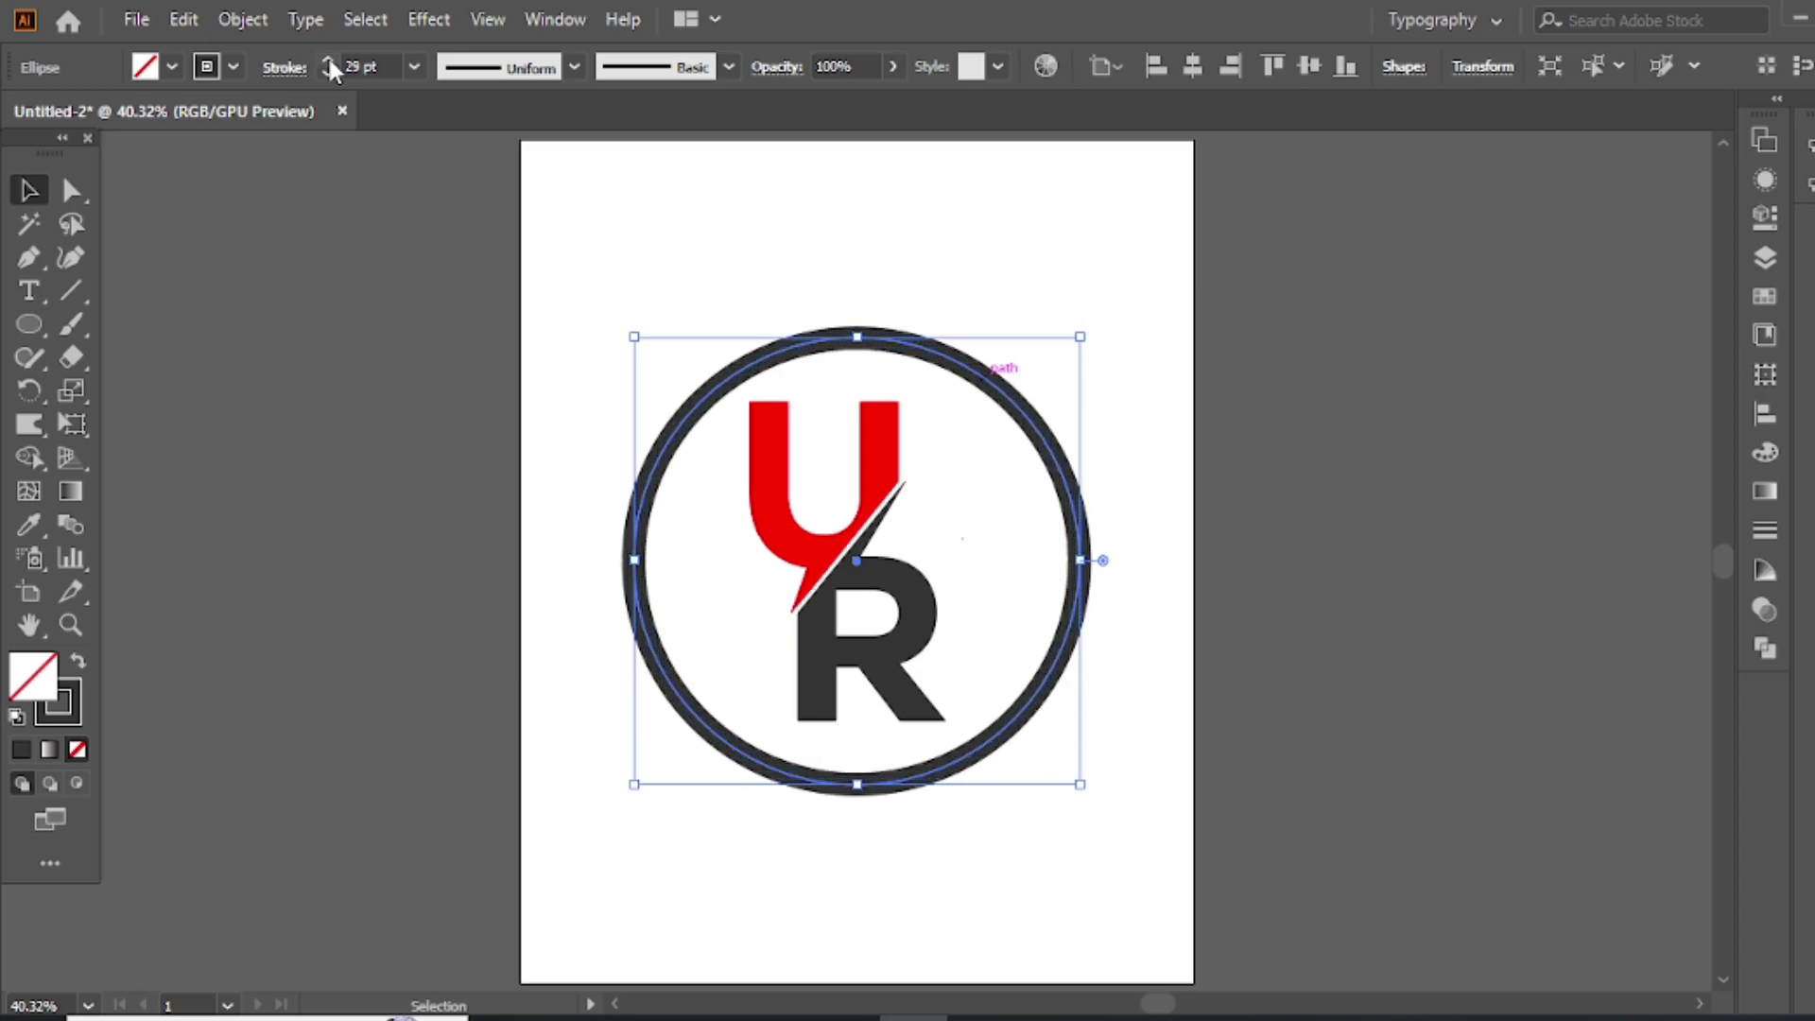
# - Copy the ring and Paste in Front to stack a duplicate on top
pyautogui.rightClick(822, 326)
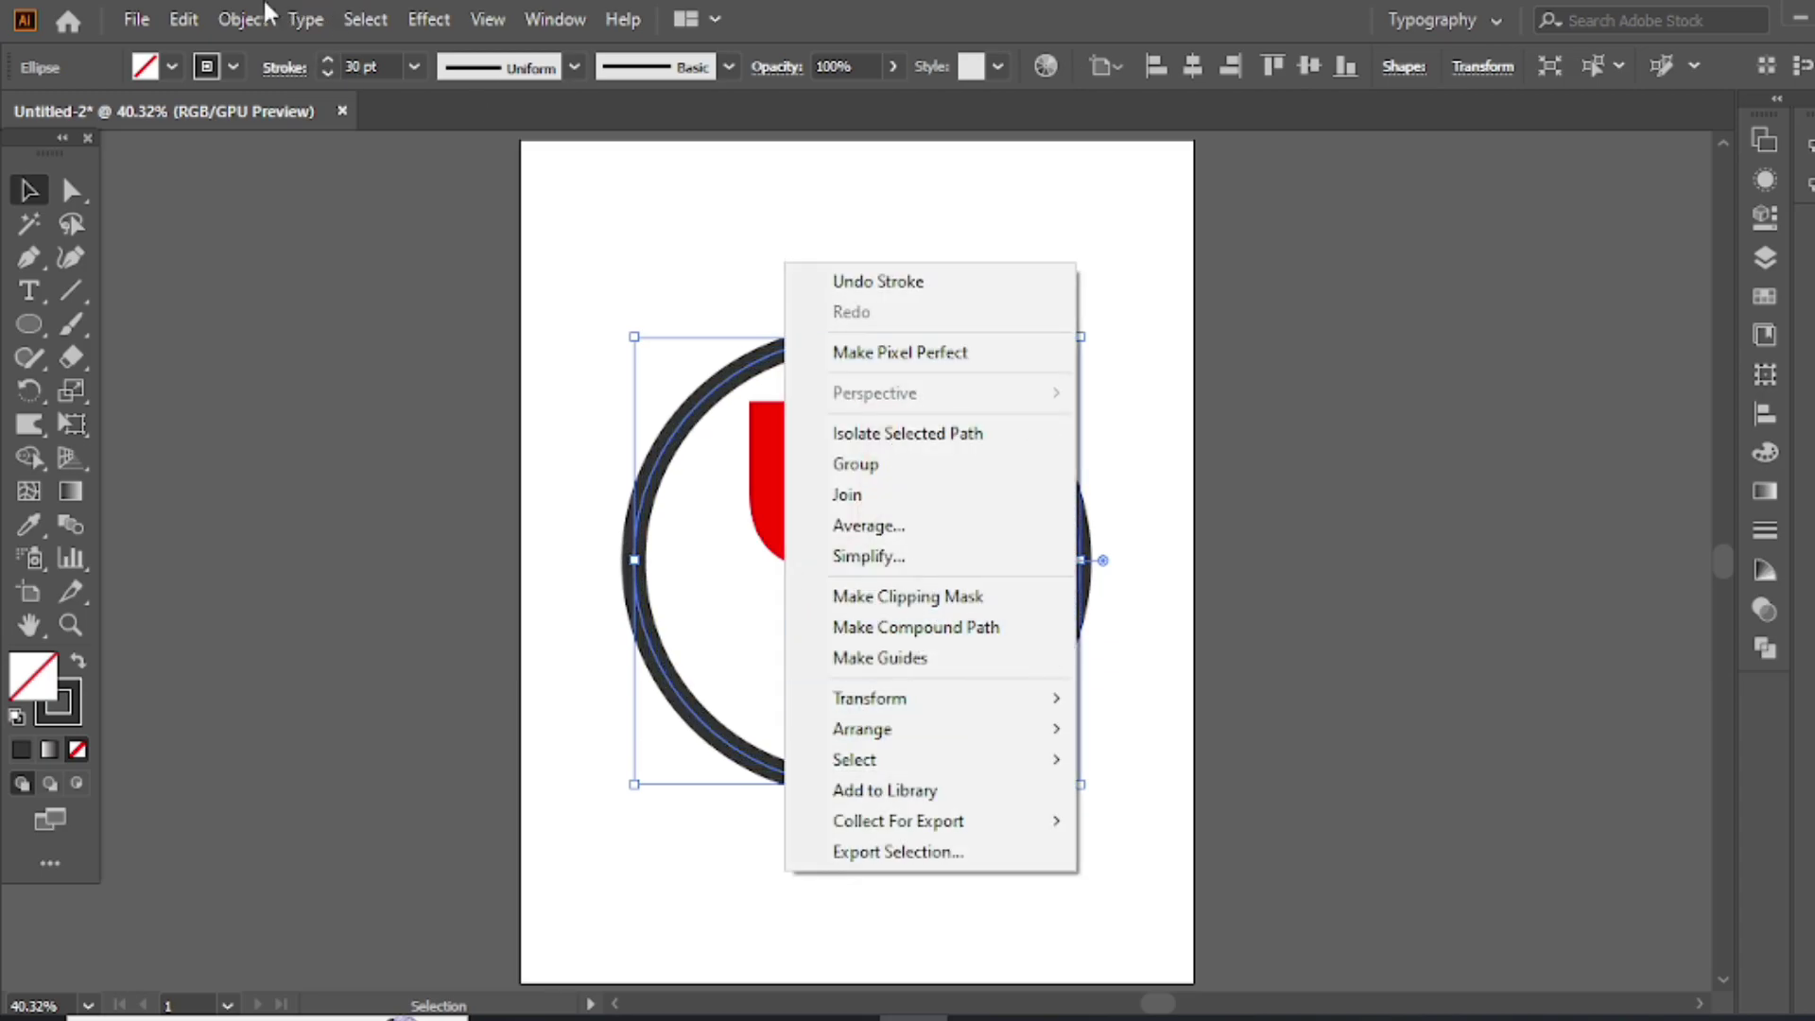
pyautogui.click(243, 19)
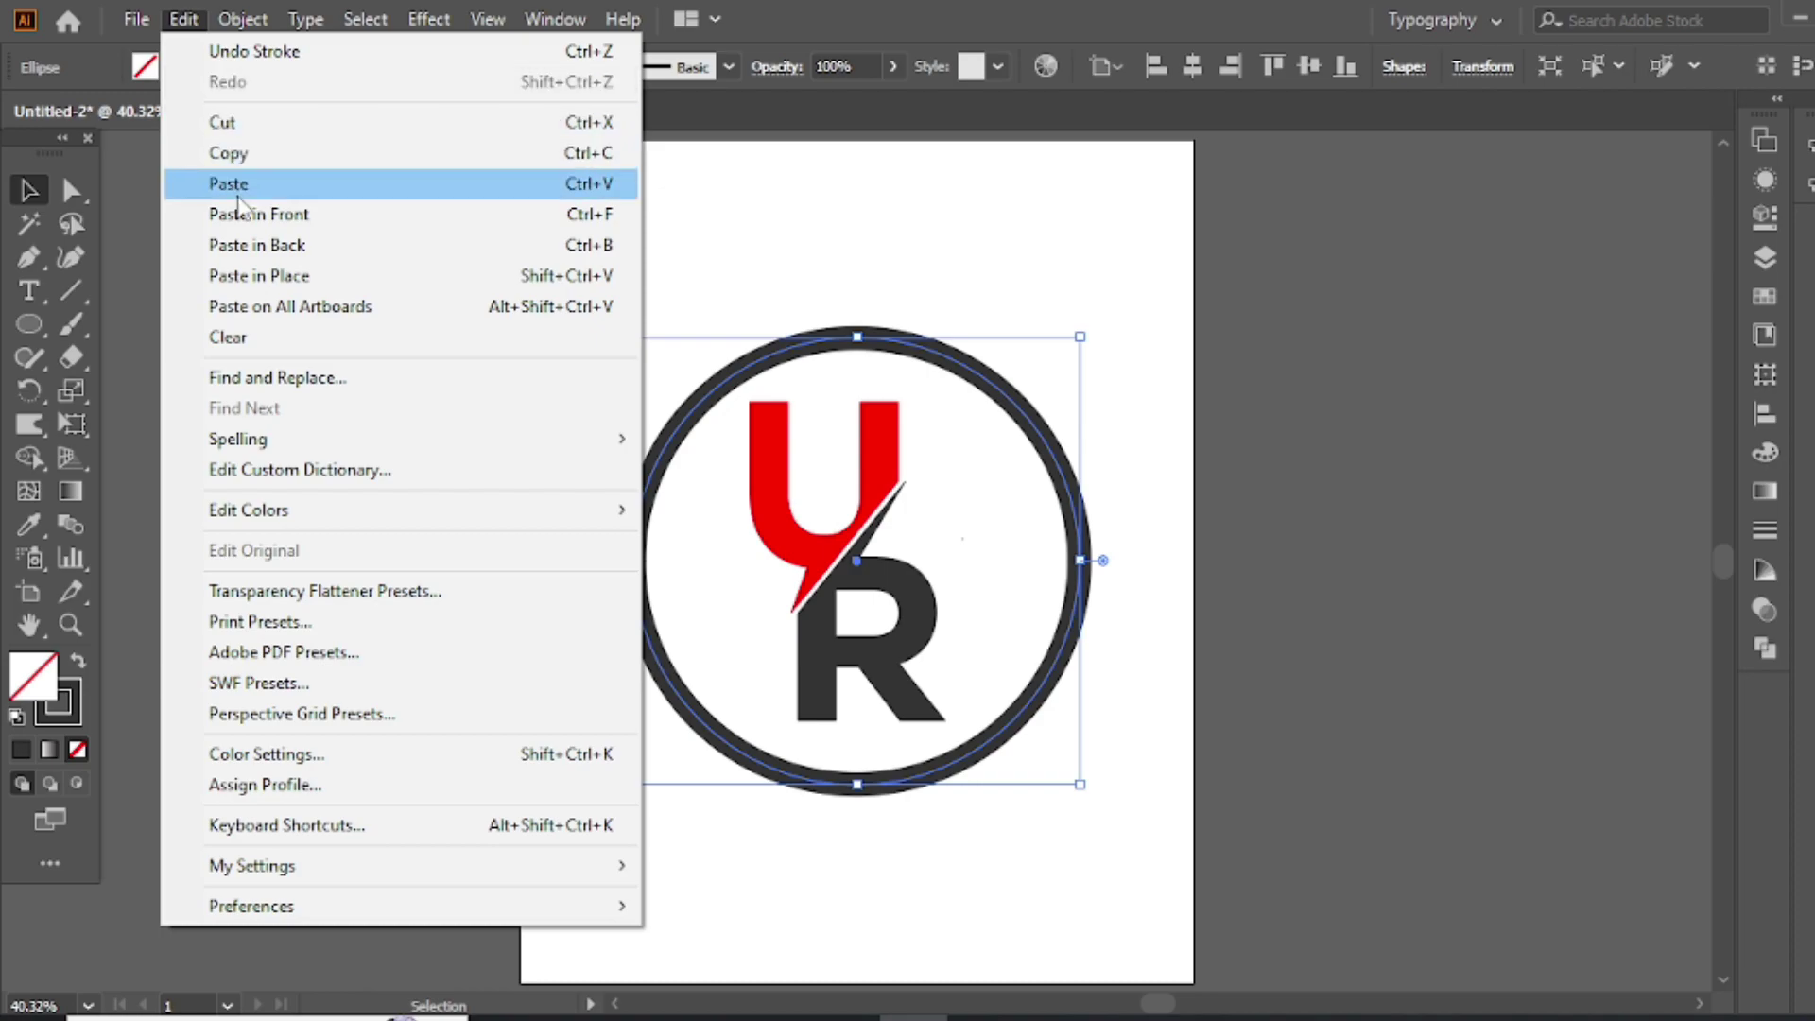
pyautogui.click(312, 156)
pyautogui.click(184, 19)
pyautogui.click(363, 215)
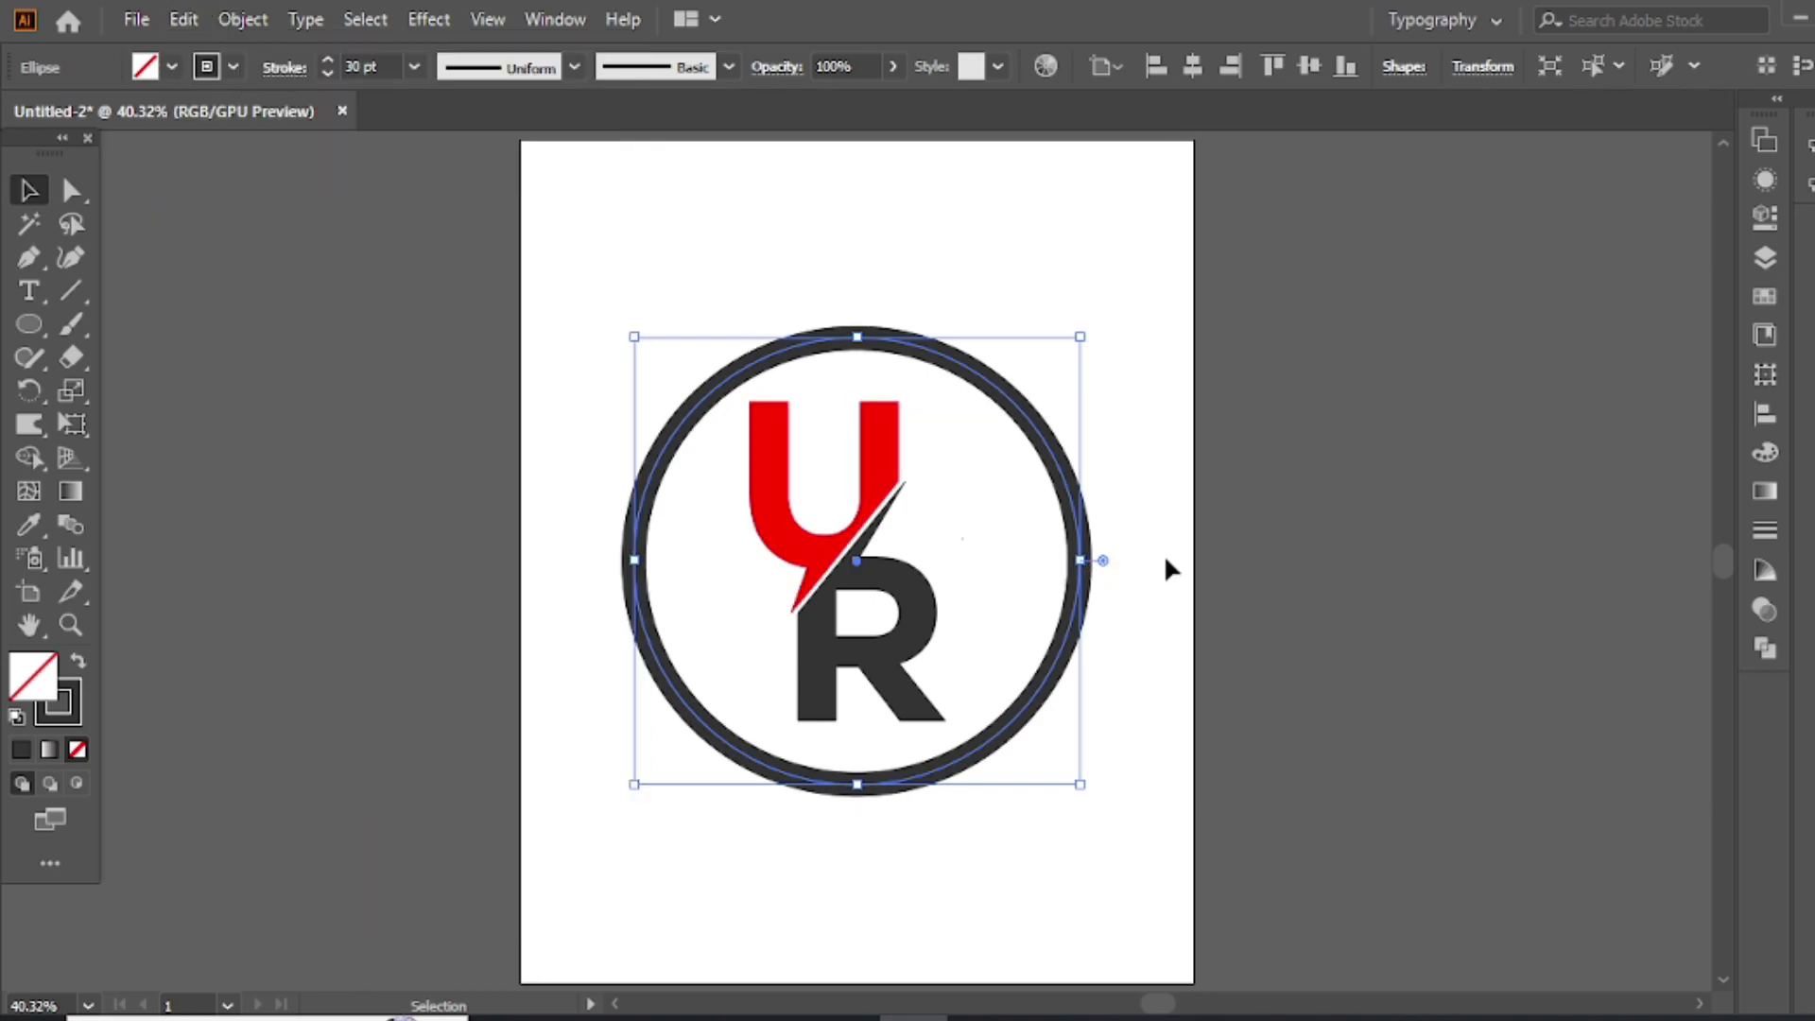
# - Delete the top circle copy's bottom anchor so only its upper arc remains
pyautogui.press('a')
pyautogui.click(863, 786)
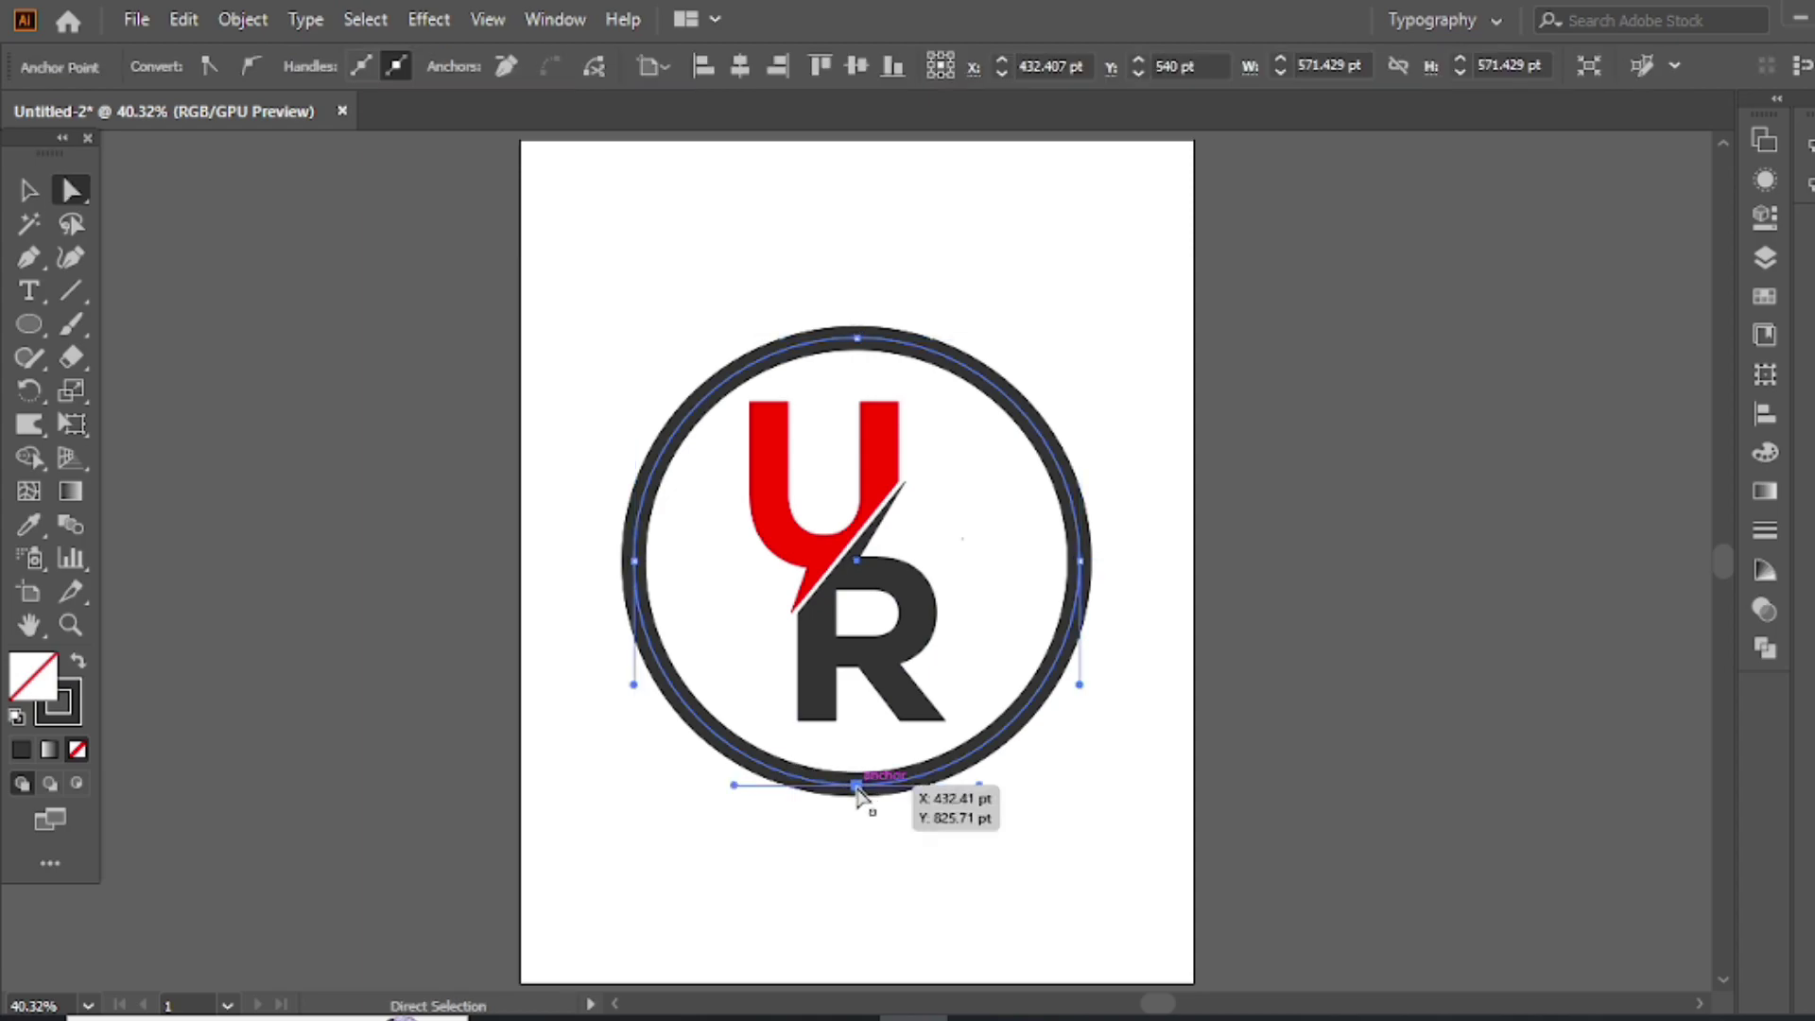
pyautogui.press('Delete')
pyautogui.press('v')
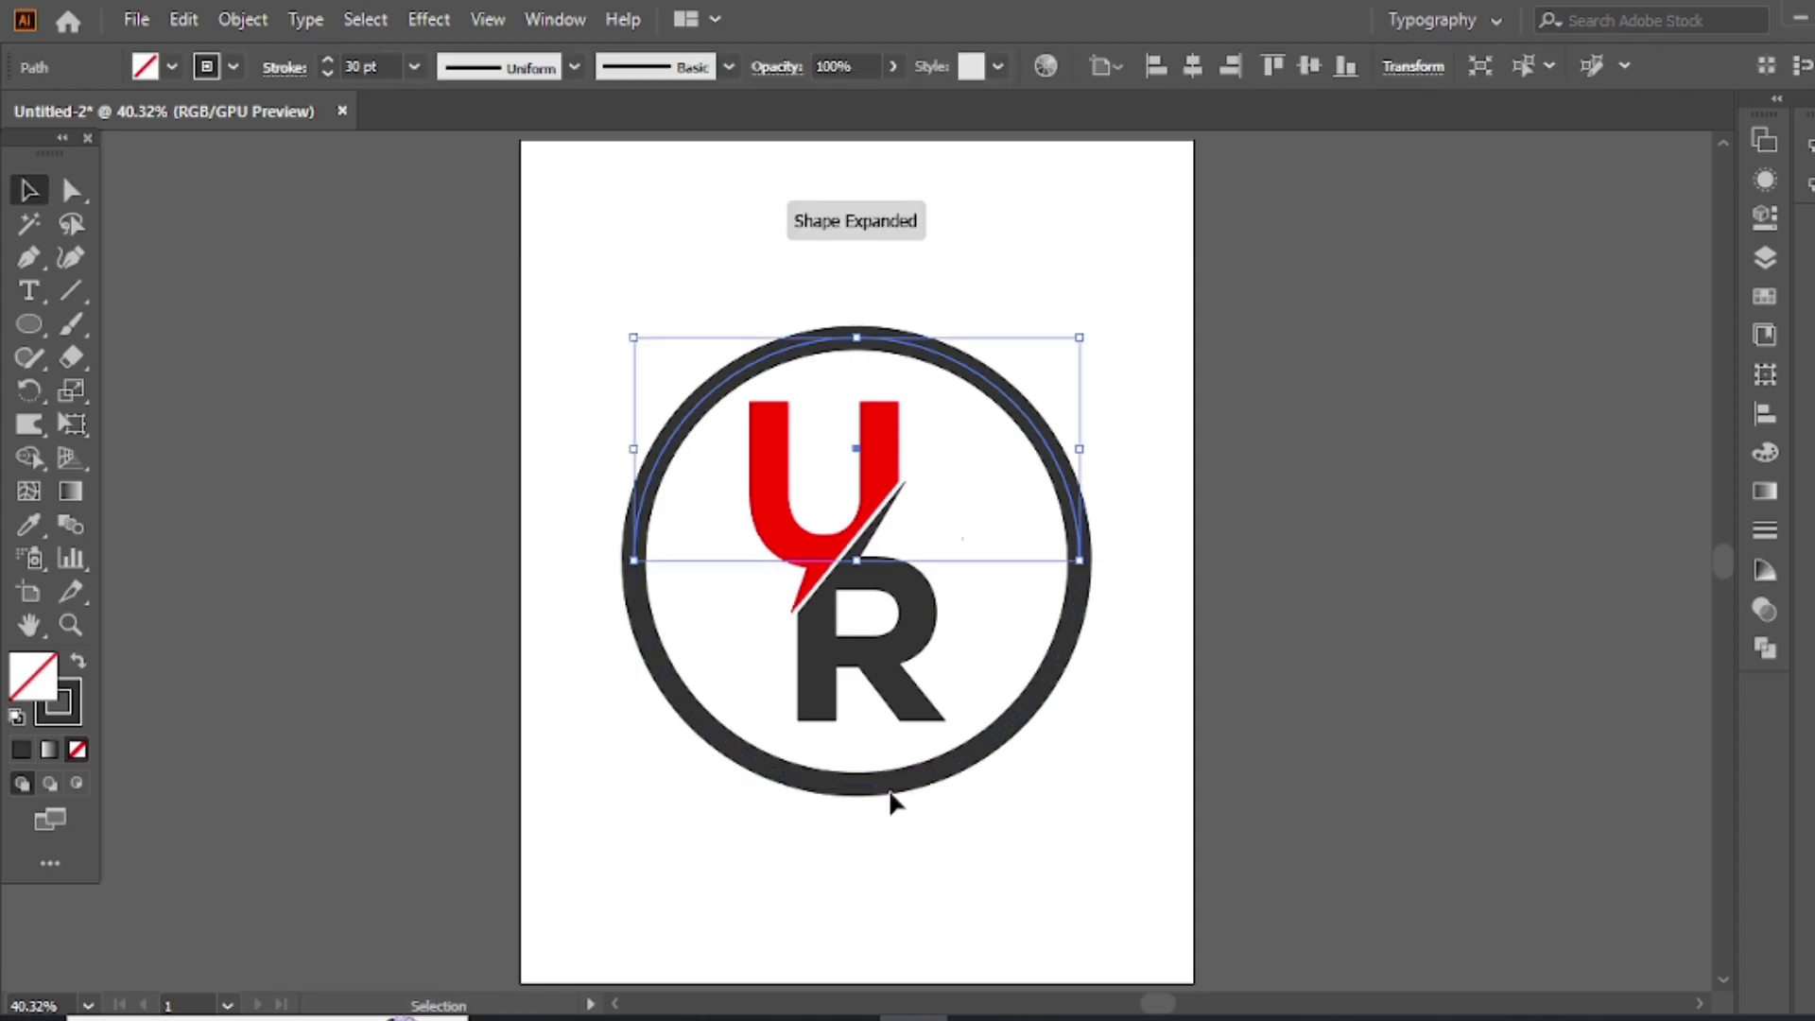
pyautogui.click(892, 800)
# - Attach Type on a Path text to the circle's outline and clear the placeholder text
pyautogui.click(893, 790)
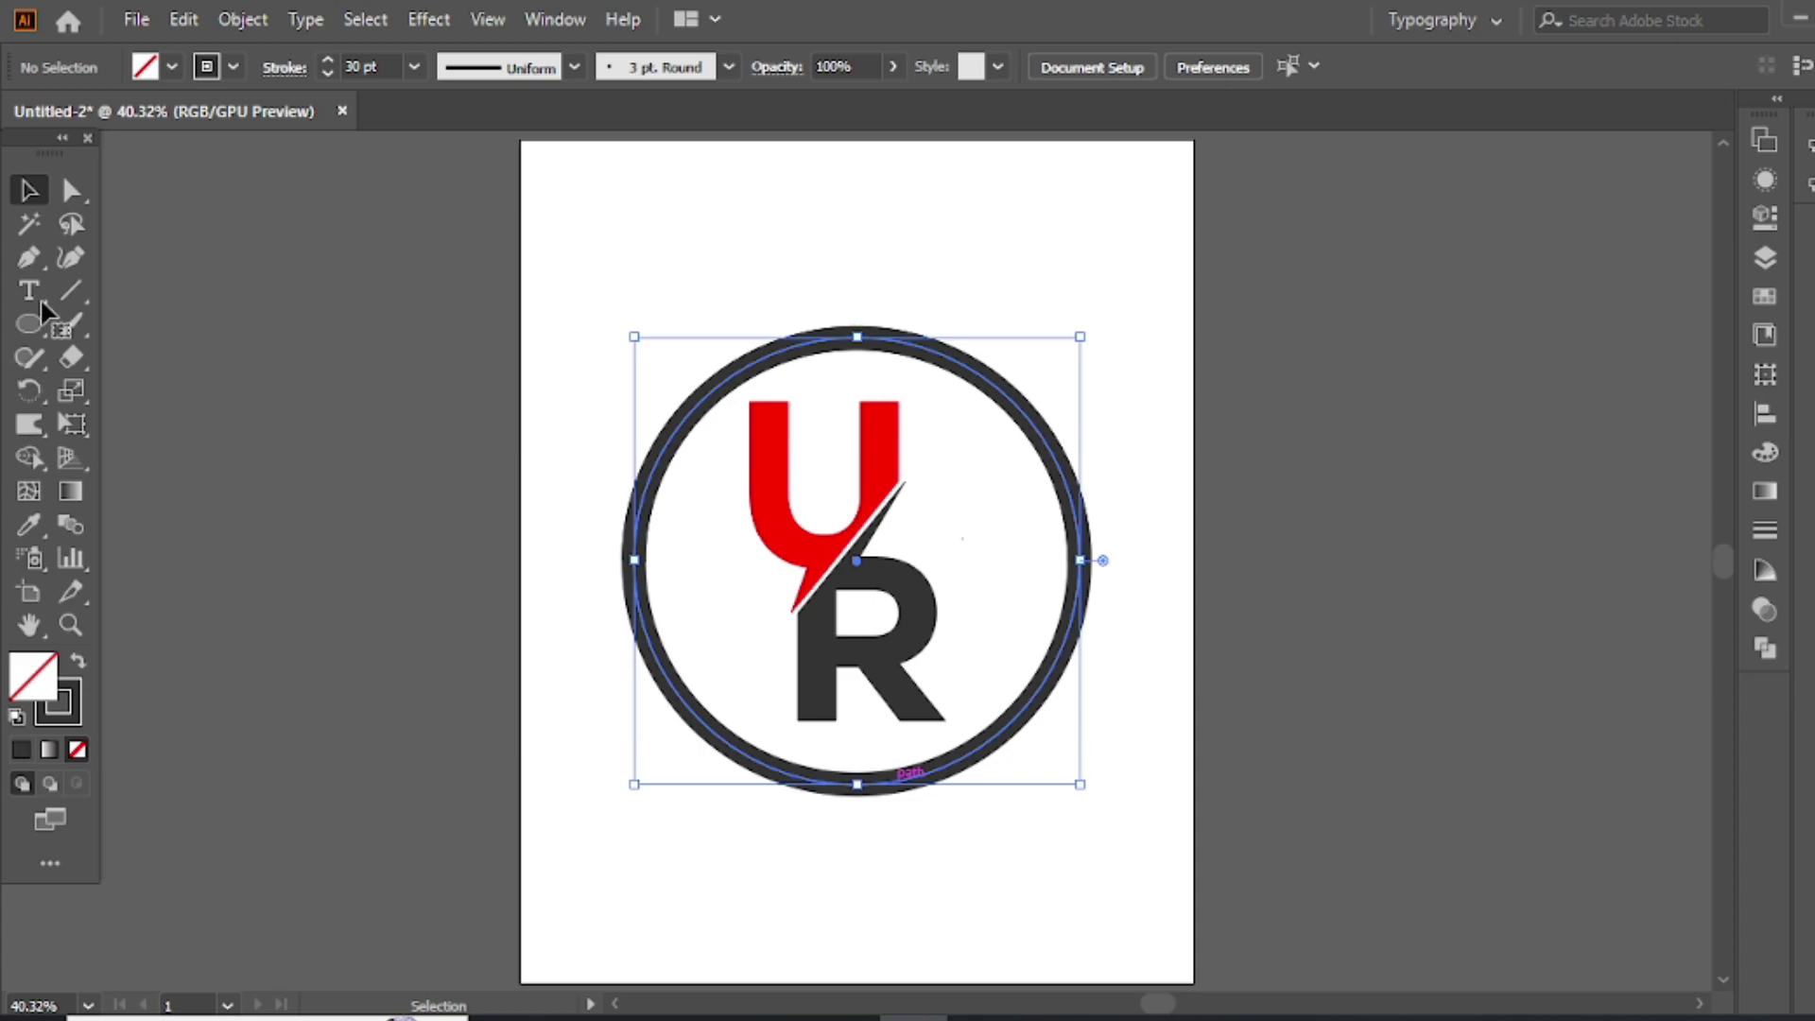
pyautogui.press('t')
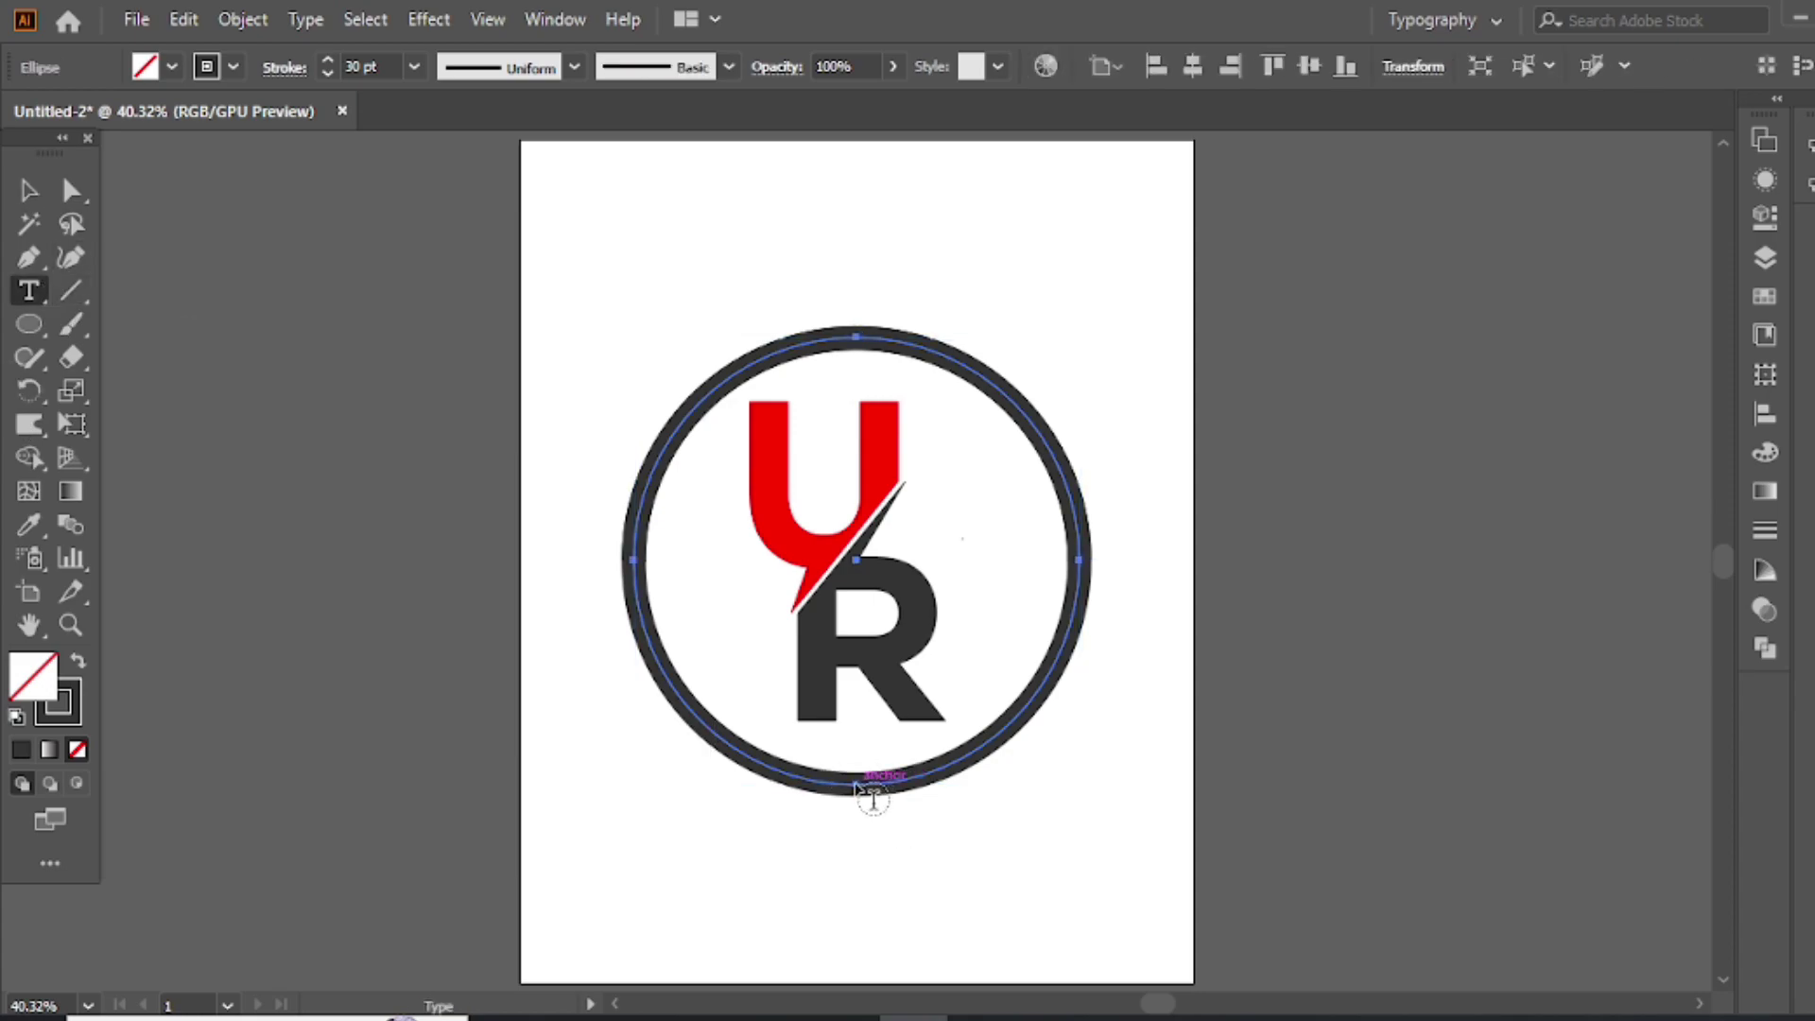
pyautogui.click(863, 789)
pyautogui.hotkey('ctrl', 'z')
pyautogui.moveTo(13, 298); pyautogui.dragTo(102, 351)
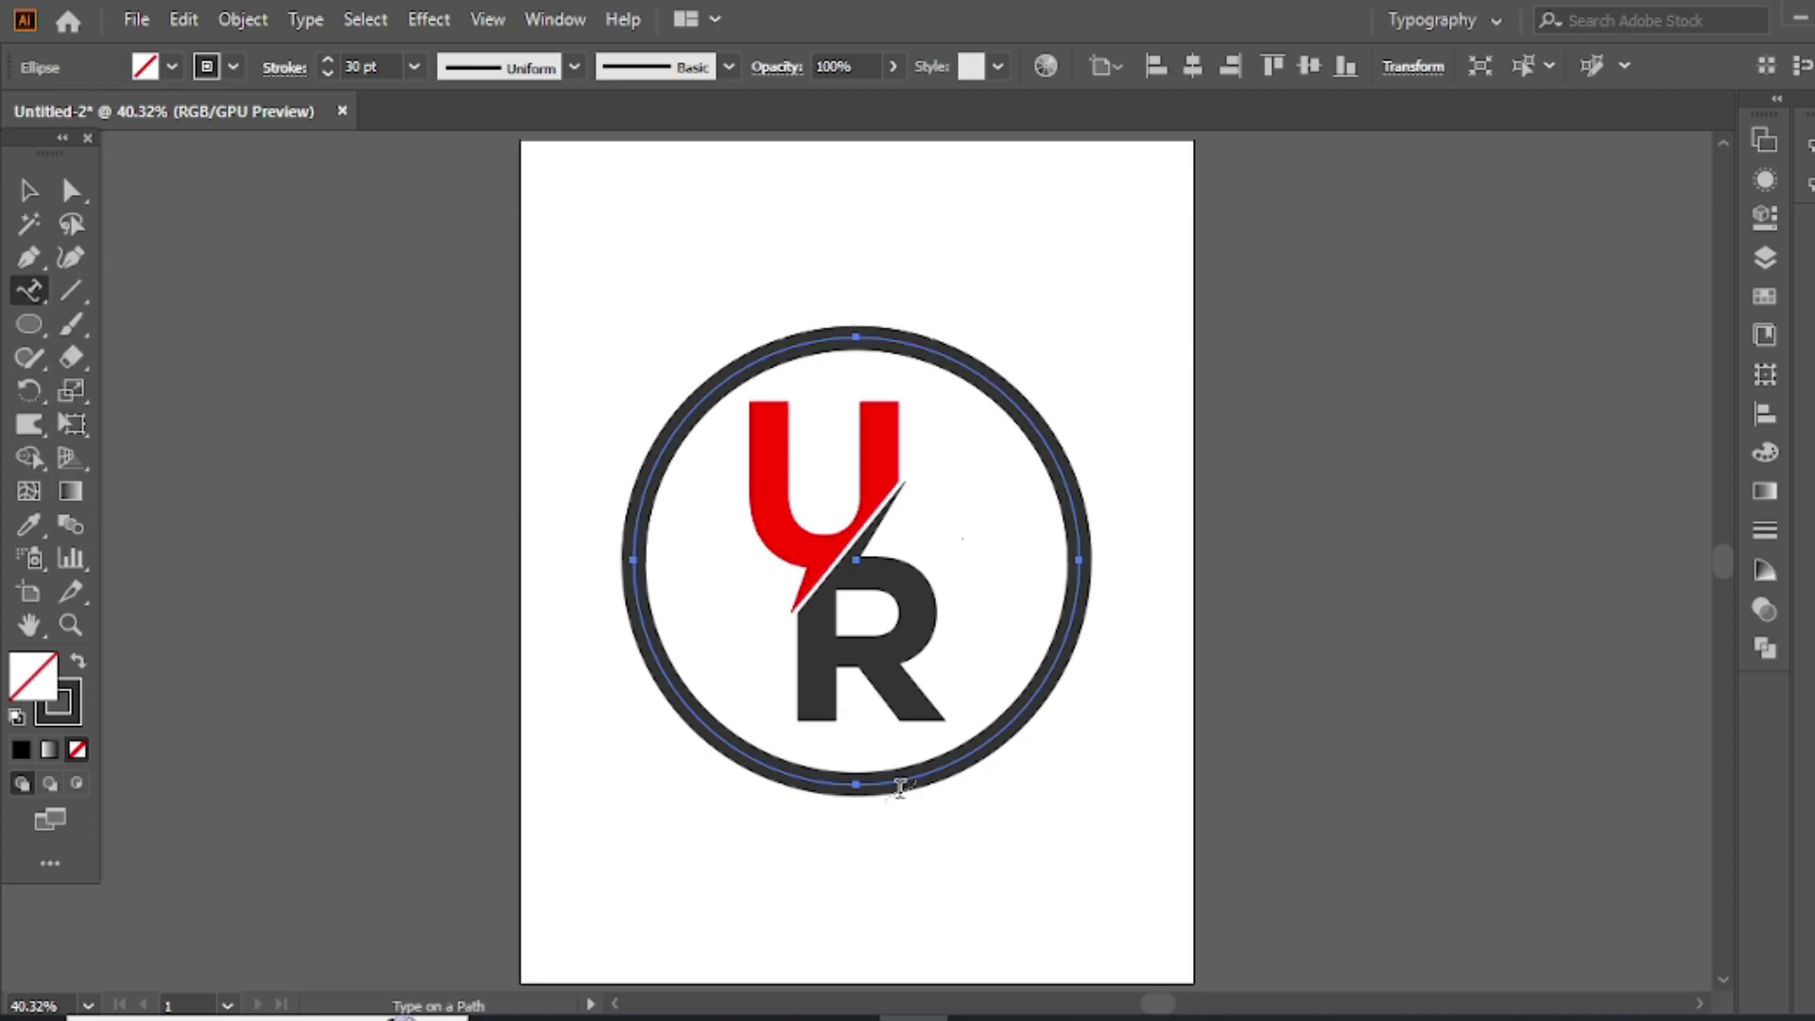
pyautogui.click(860, 784)
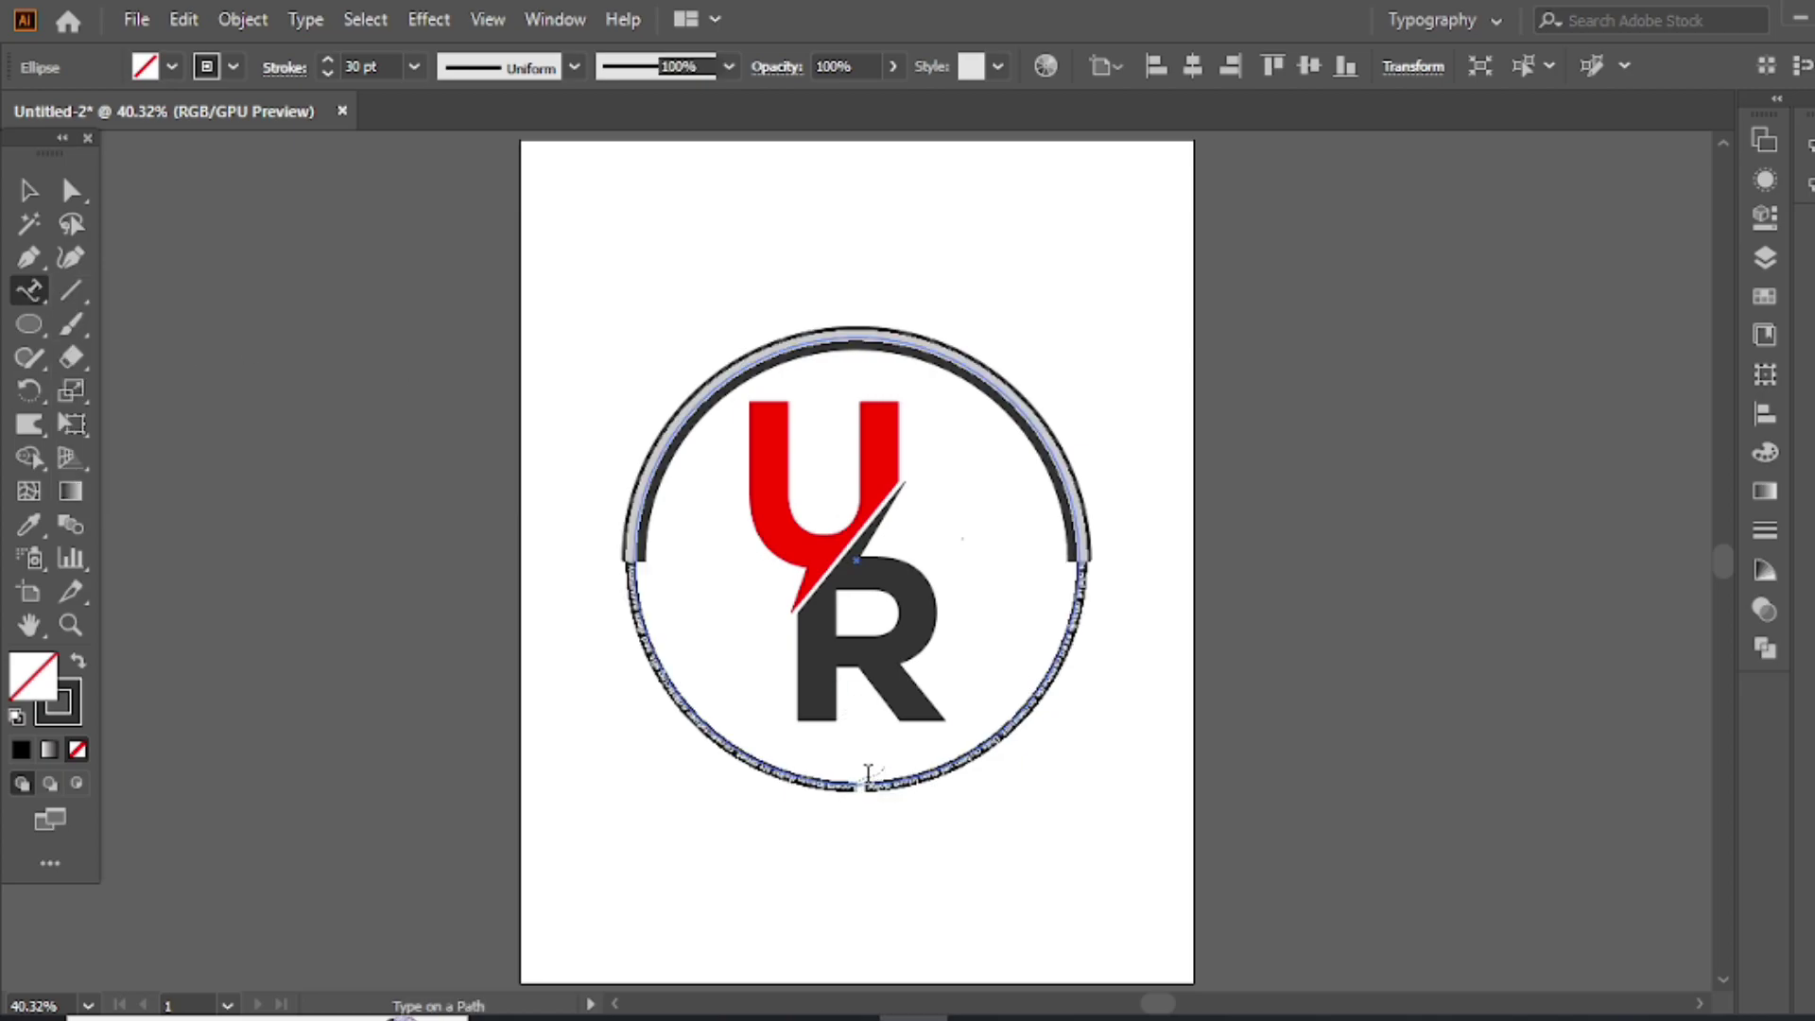
pyautogui.press('Delete')
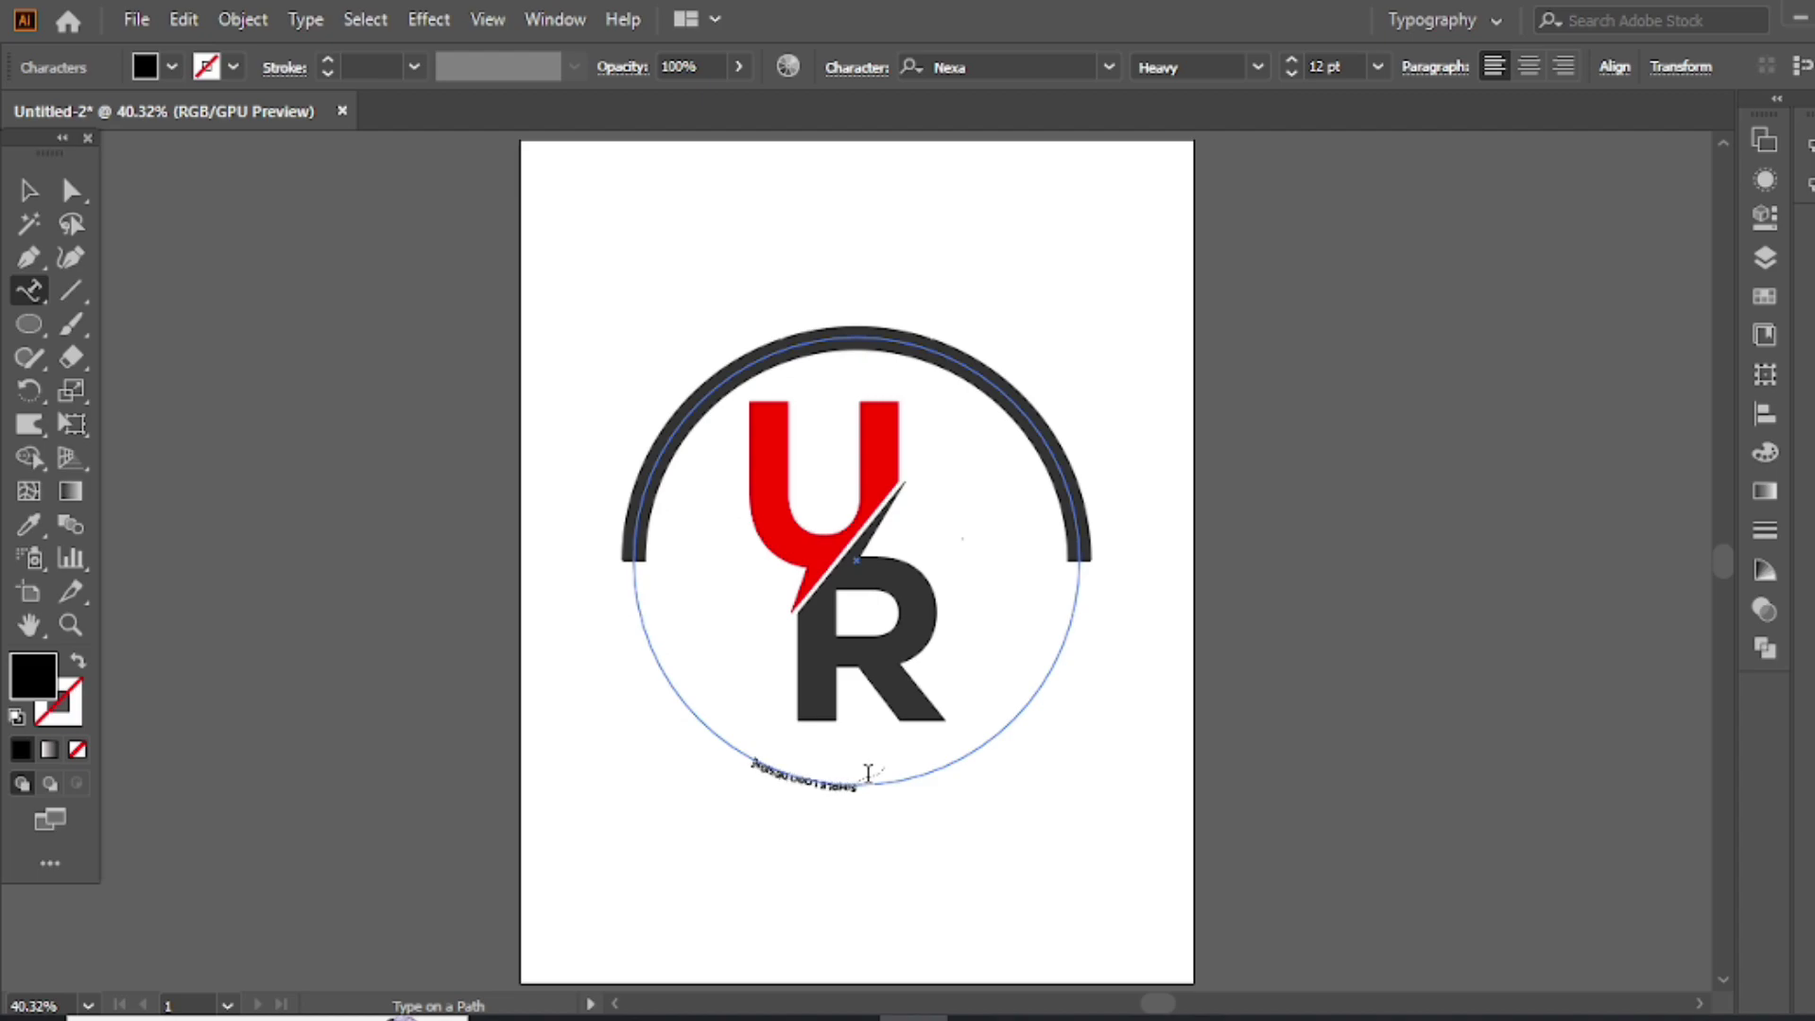
# - Enlarge the curved path text's font size step by step to 62 pt
pyautogui.click(26, 192)
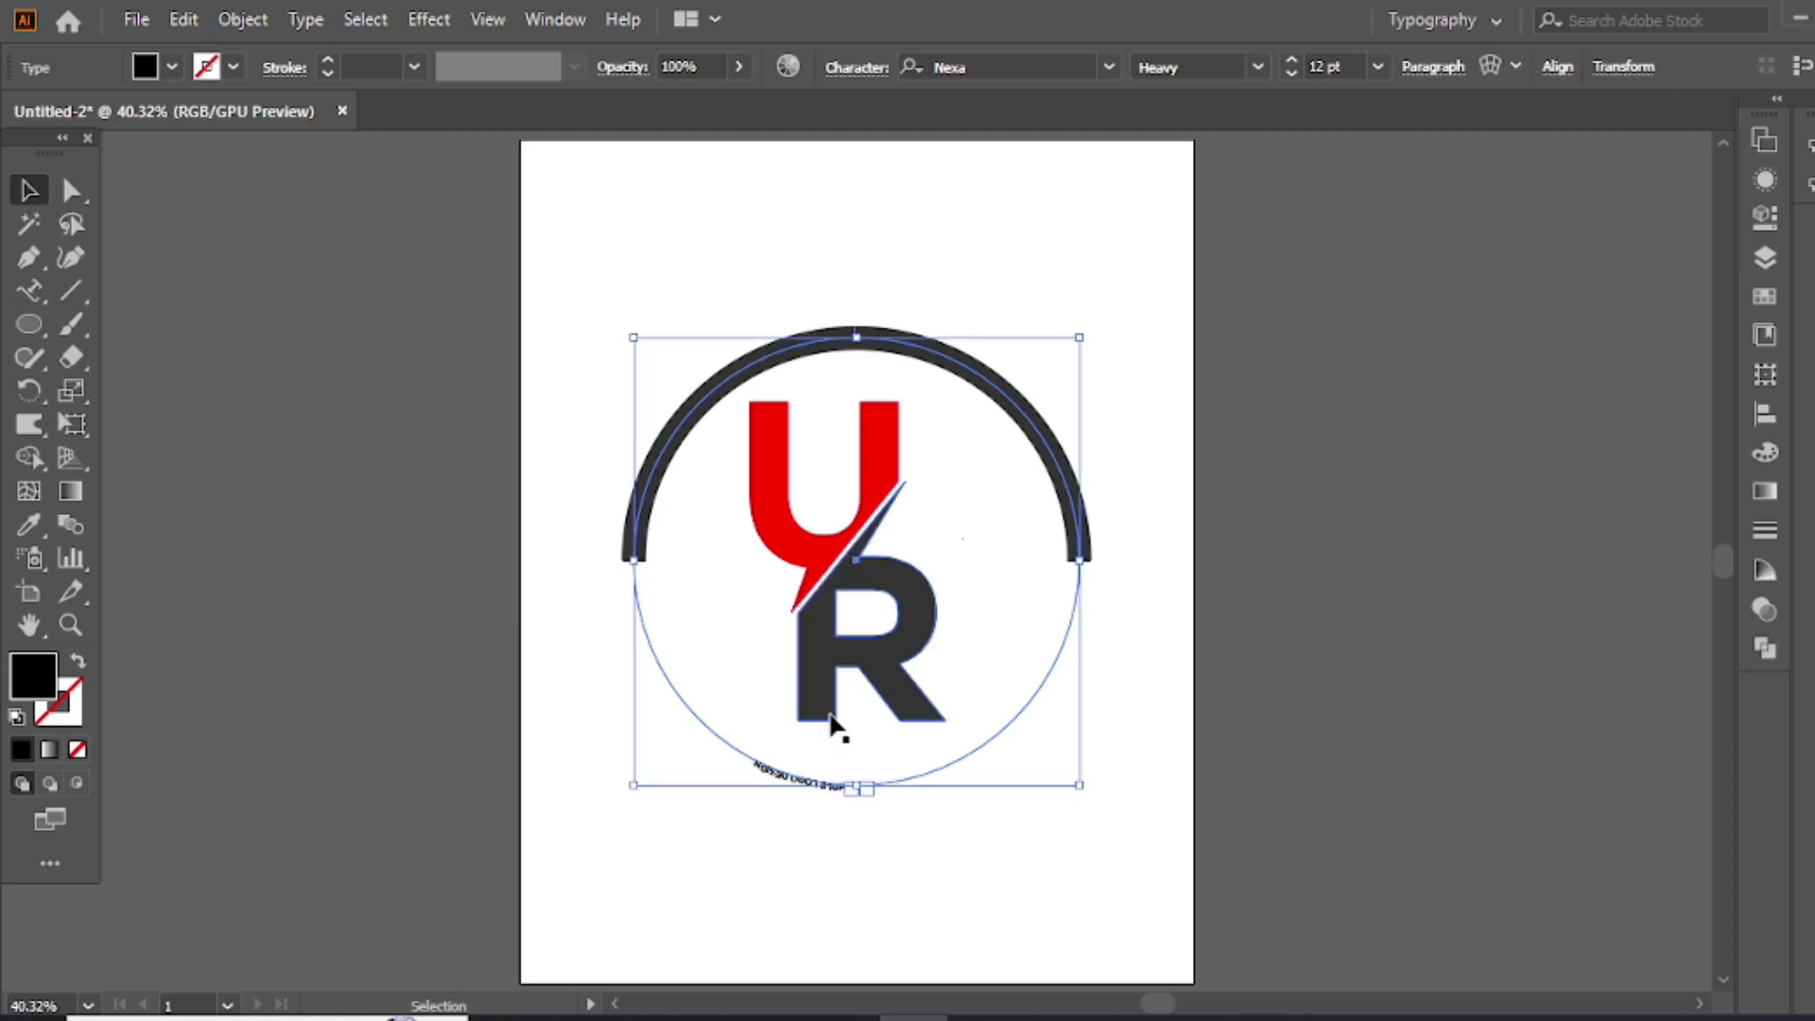
pyautogui.click(1293, 60)
pyautogui.click(1293, 59)
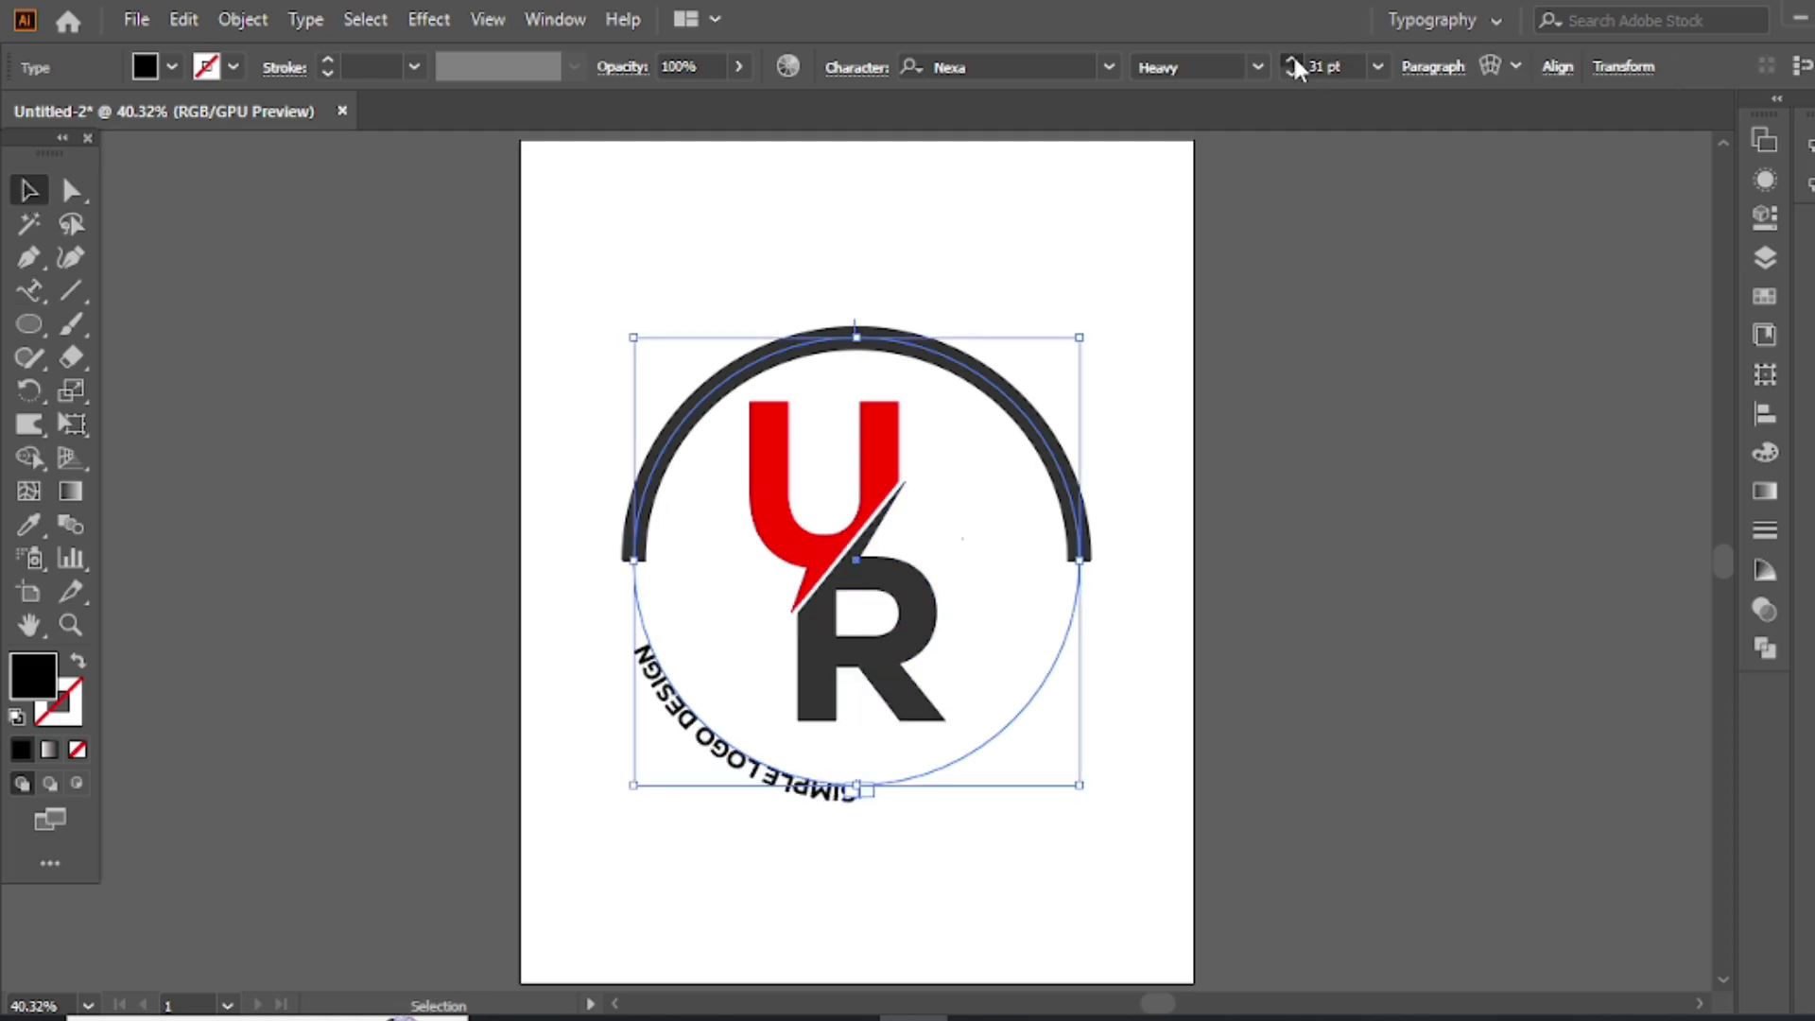
pyautogui.click(1293, 59)
pyautogui.click(1293, 59)
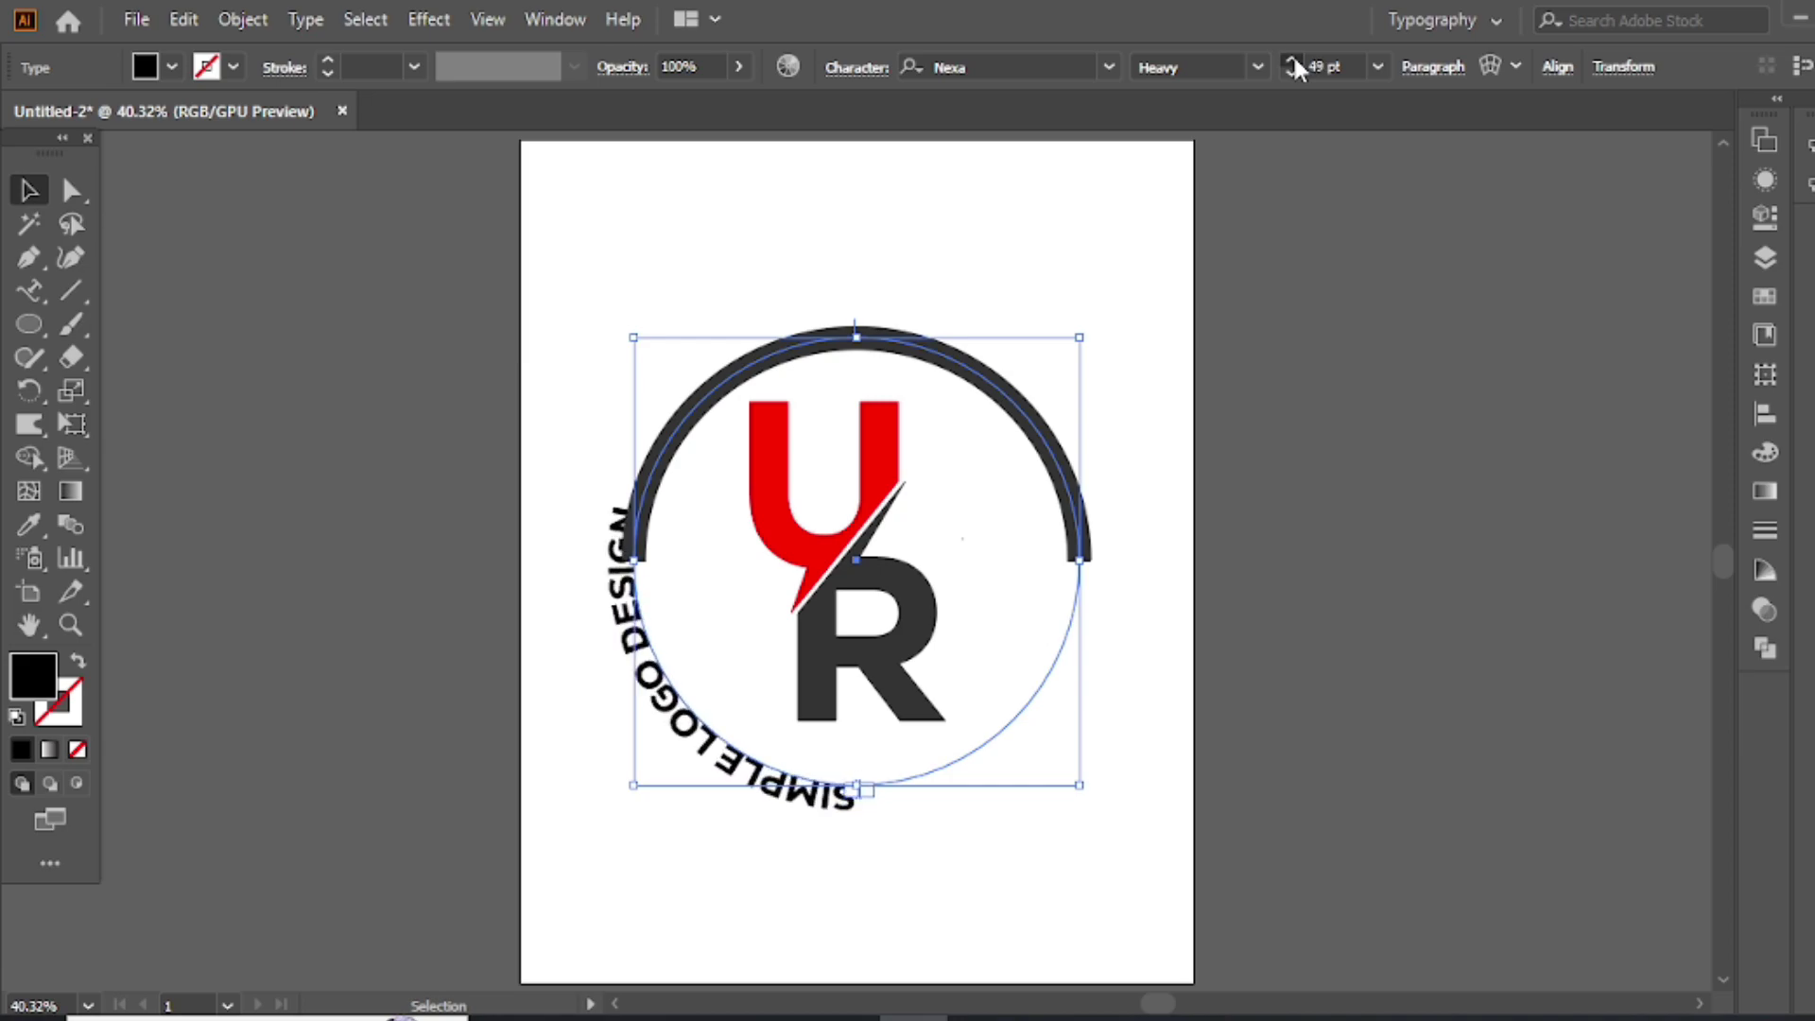
pyautogui.click(1293, 59)
pyautogui.click(1293, 59)
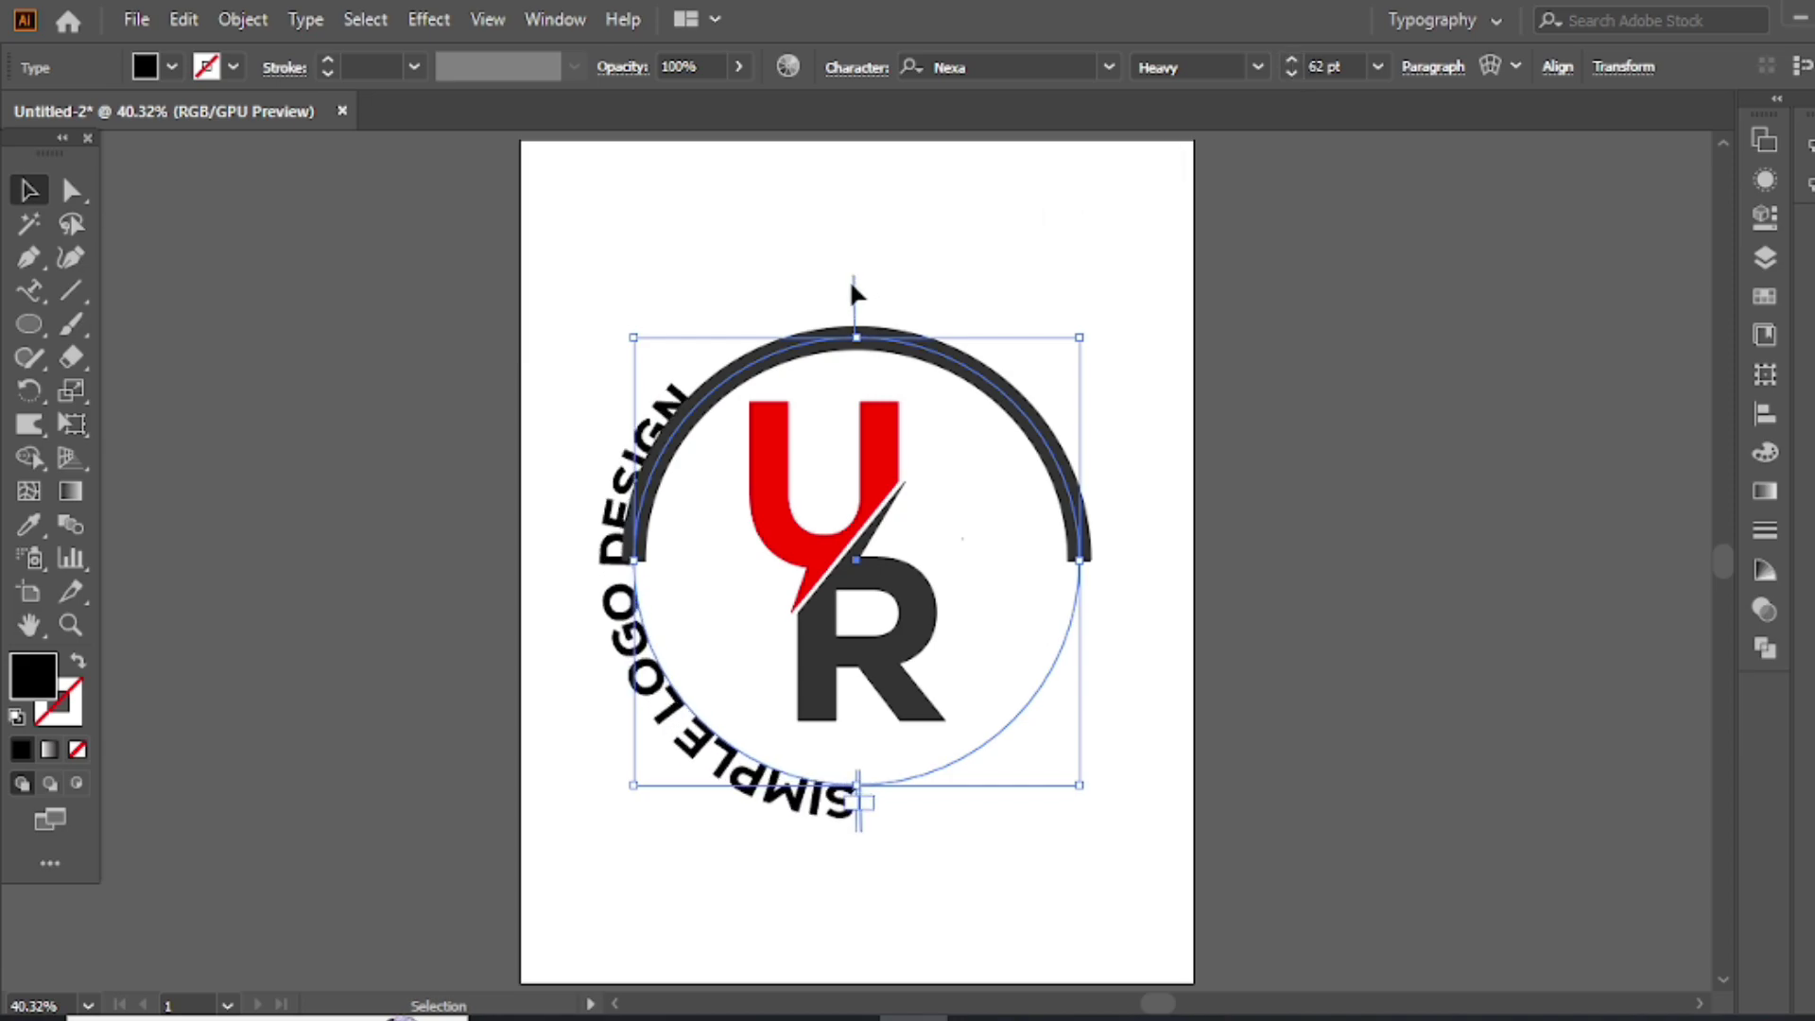
# - Move the path text to the circle's bottom curve and enlarge it to 72 pt
pyautogui.click(851, 285)
pyautogui.click(854, 290)
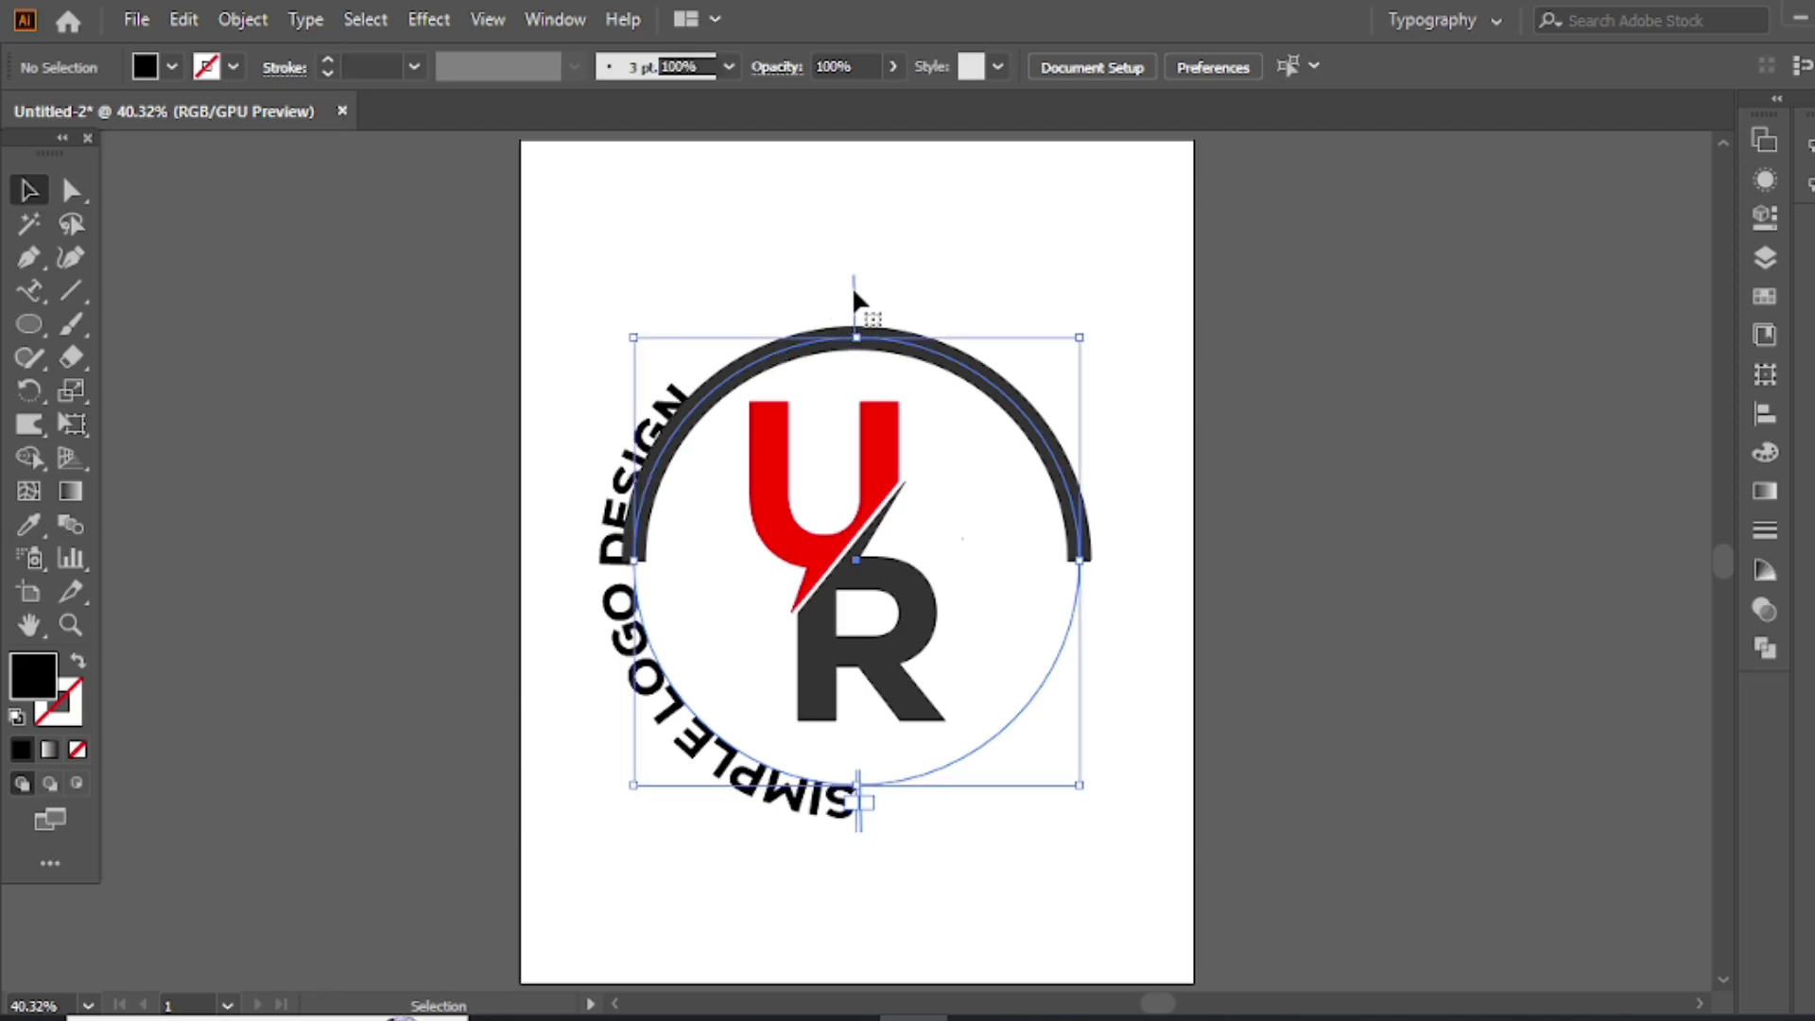
pyautogui.moveTo(852, 285)
pyautogui.mouseDown()
pyautogui.moveTo(869, 567)
pyautogui.moveTo(747, 701)
pyautogui.mouseUp()
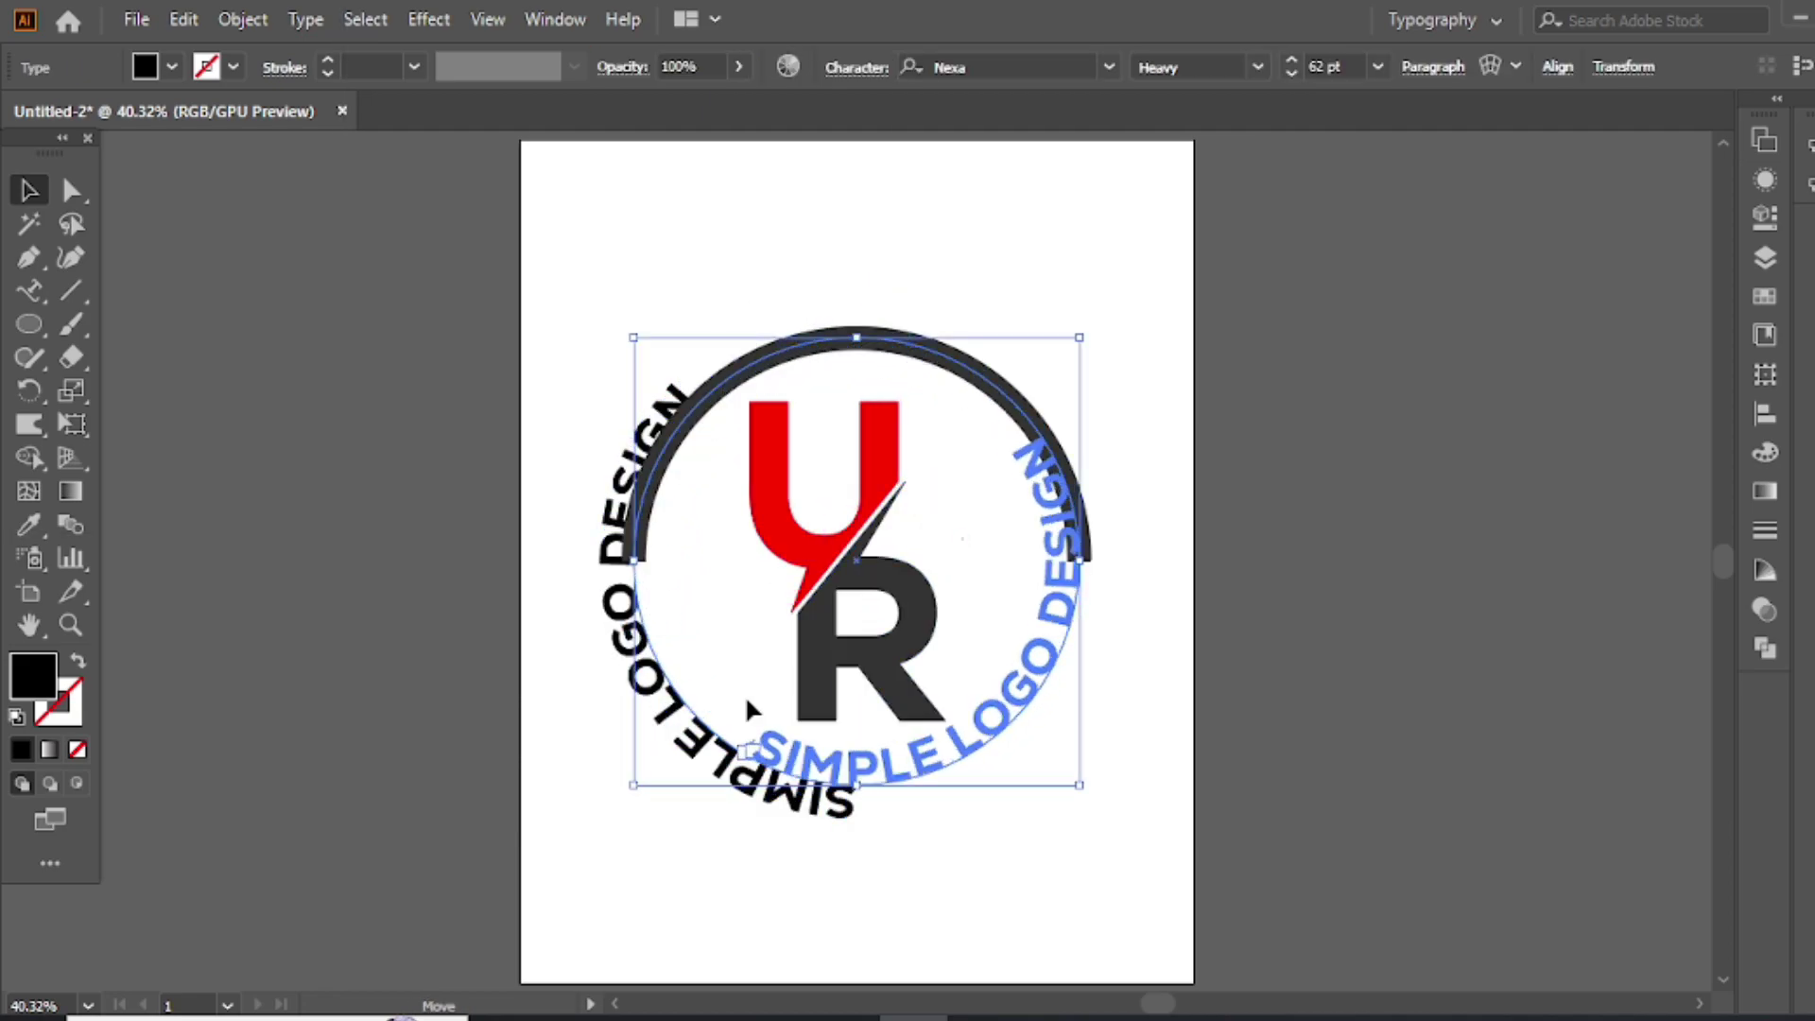
pyautogui.moveTo(747, 701); pyautogui.dragTo(654, 587)
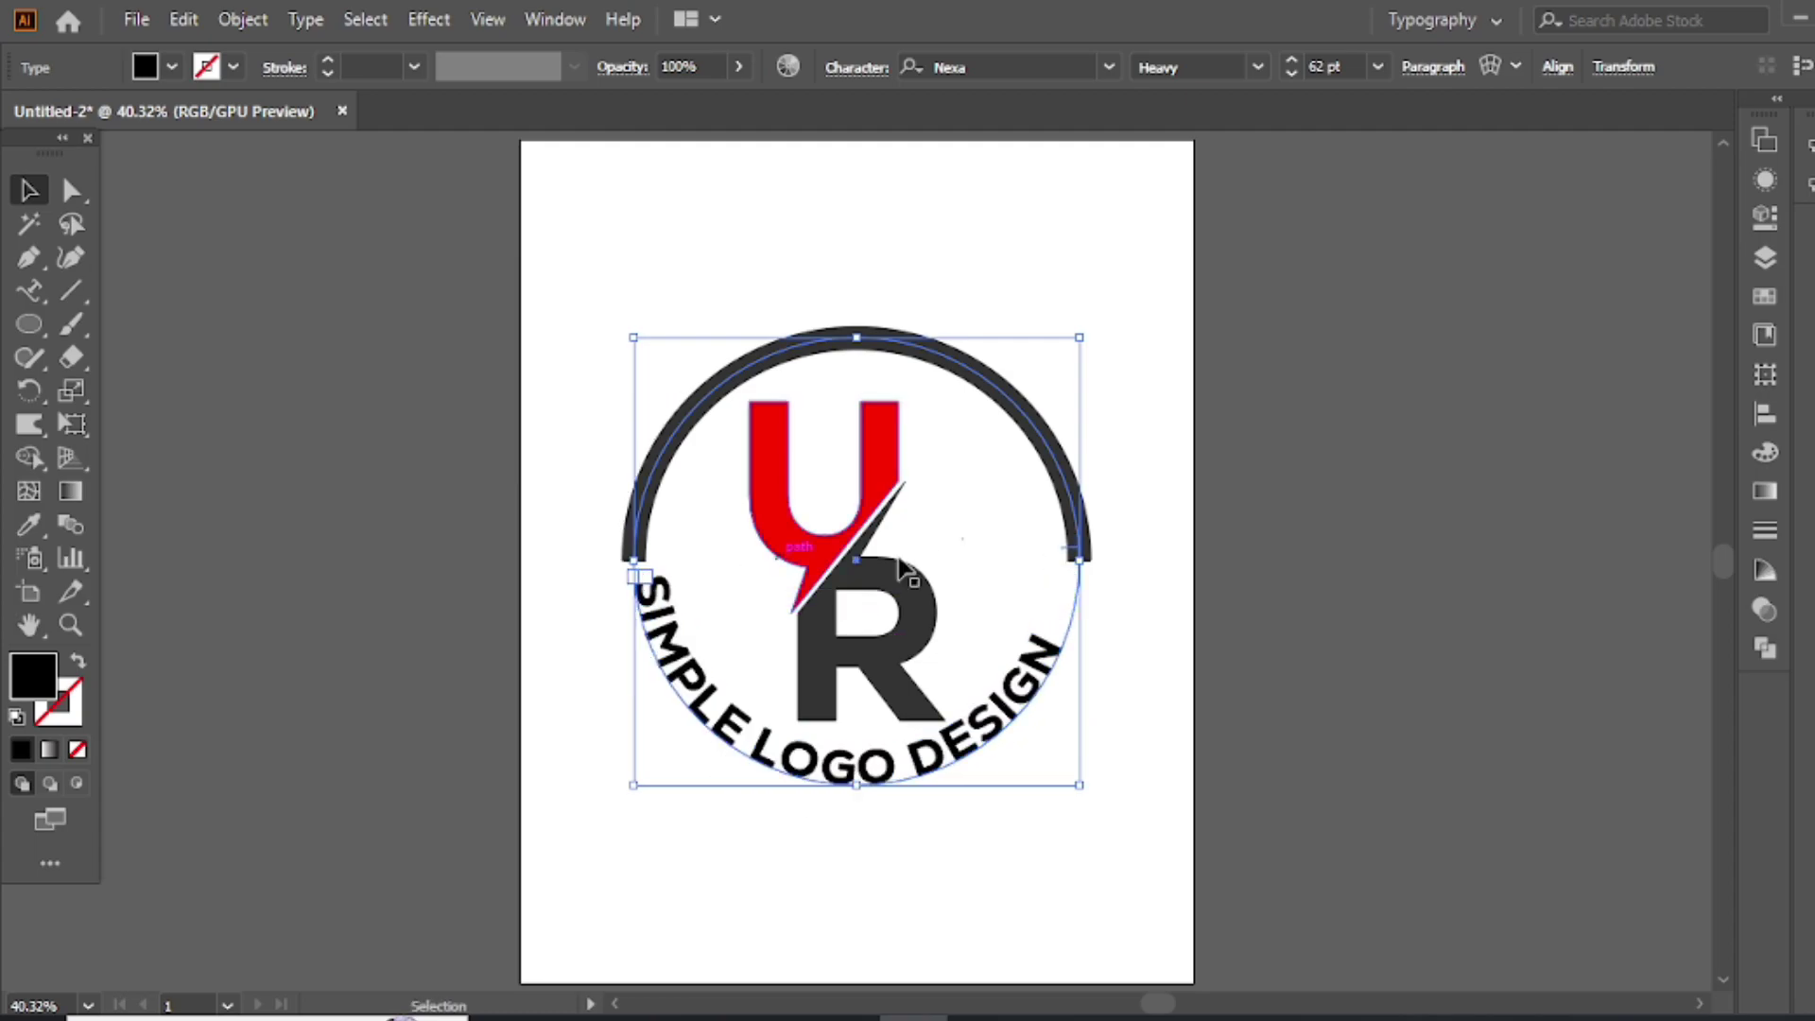
pyautogui.click(1291, 60)
pyautogui.click(1292, 61)
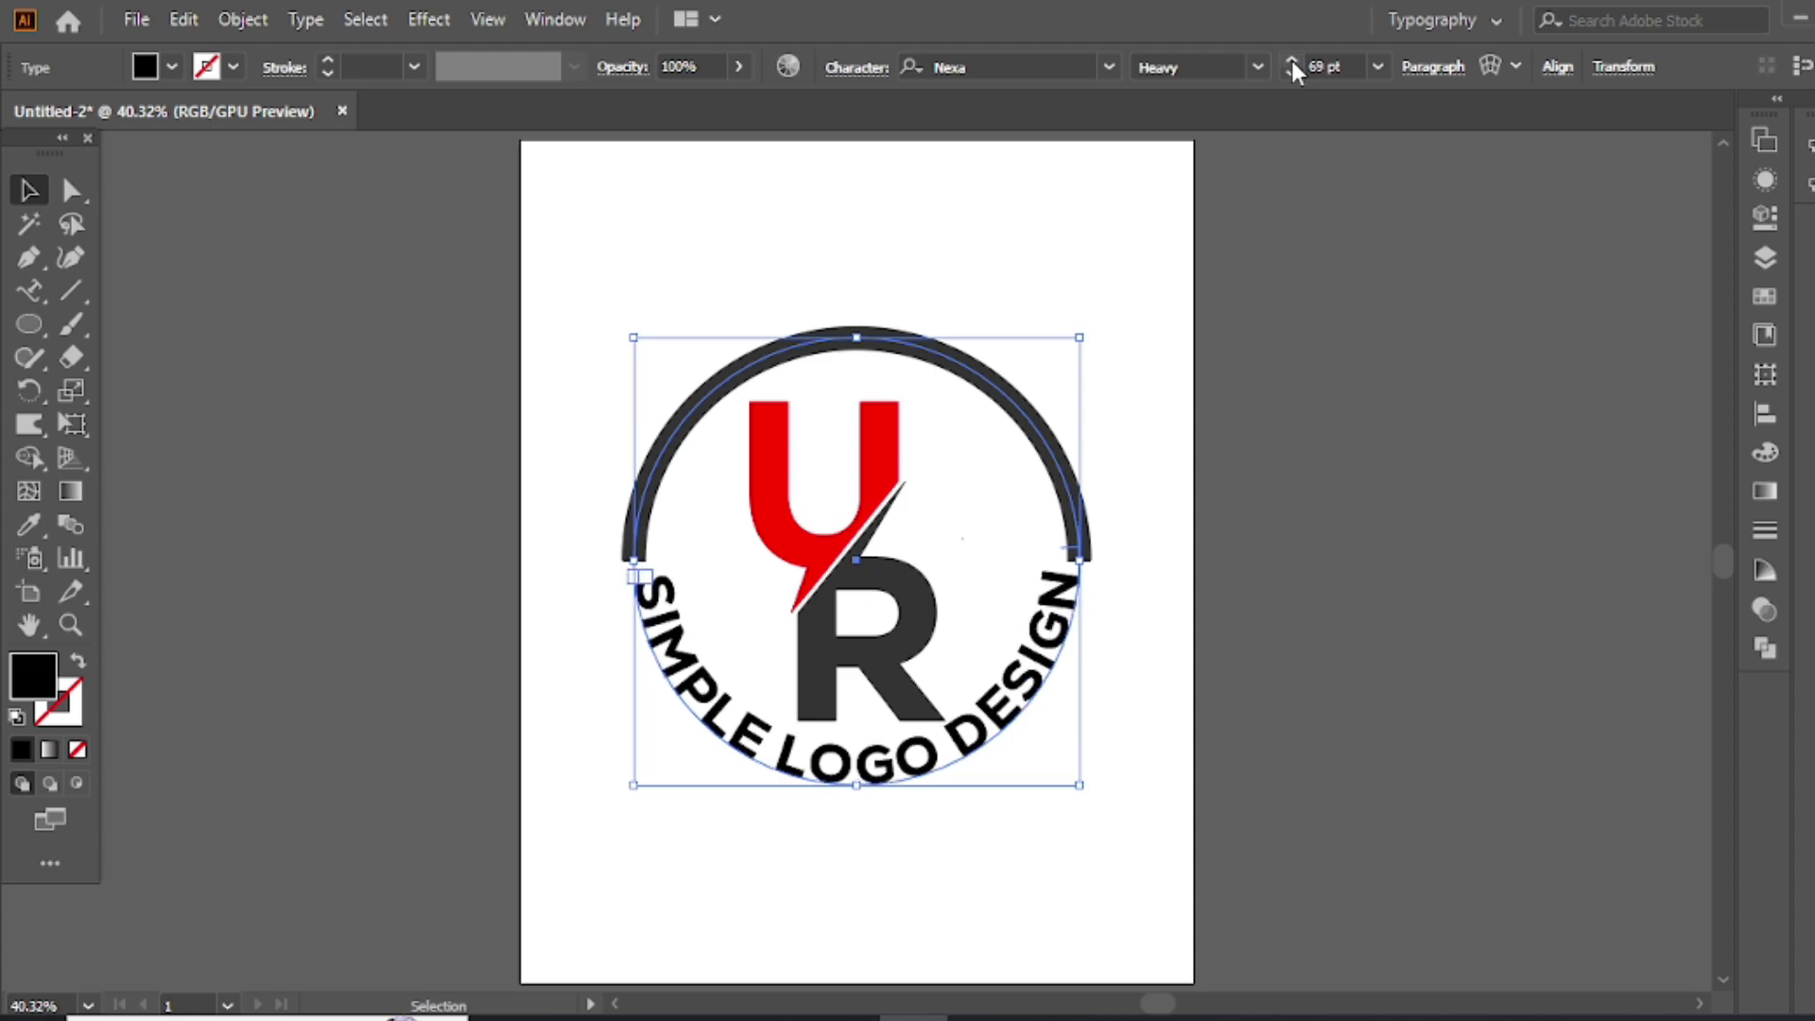
pyautogui.click(1291, 61)
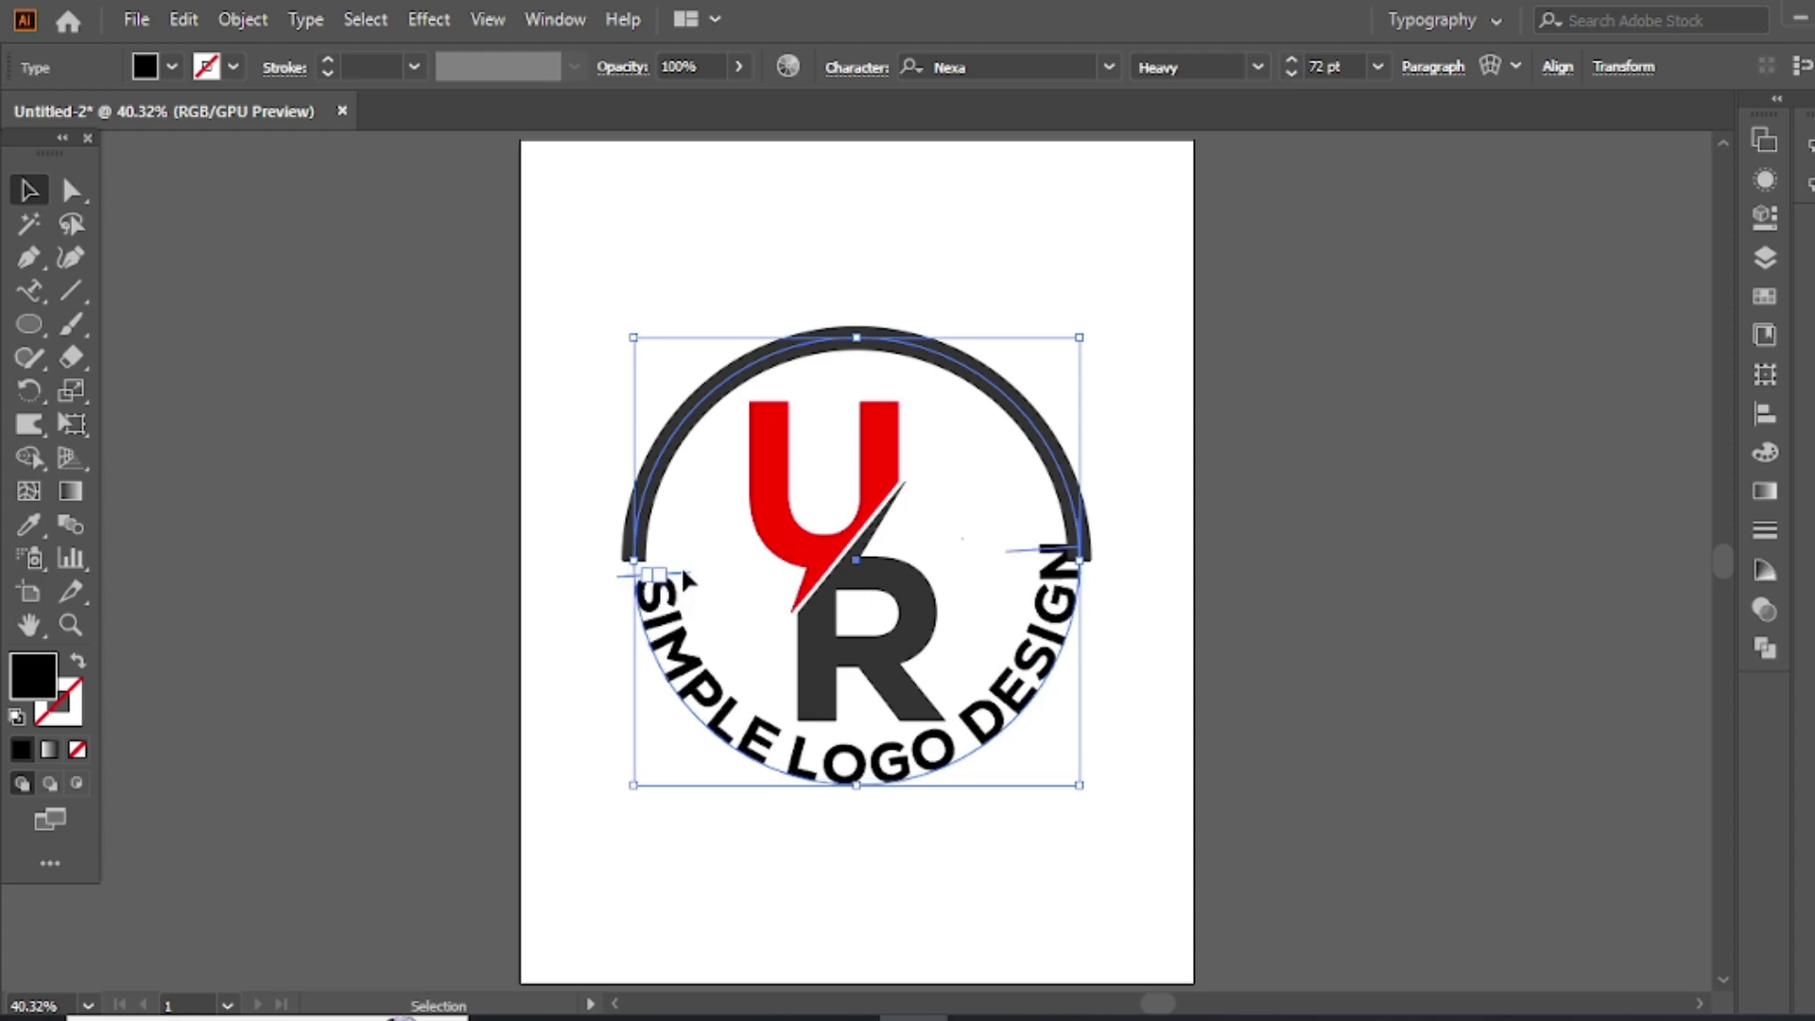
# - Adjust the text's start and end brackets along the circle and reduce it to 68 pt
pyautogui.moveTo(681, 565); pyautogui.dragTo(679, 543)
pyautogui.moveTo(1030, 560); pyautogui.dragTo(1039, 563)
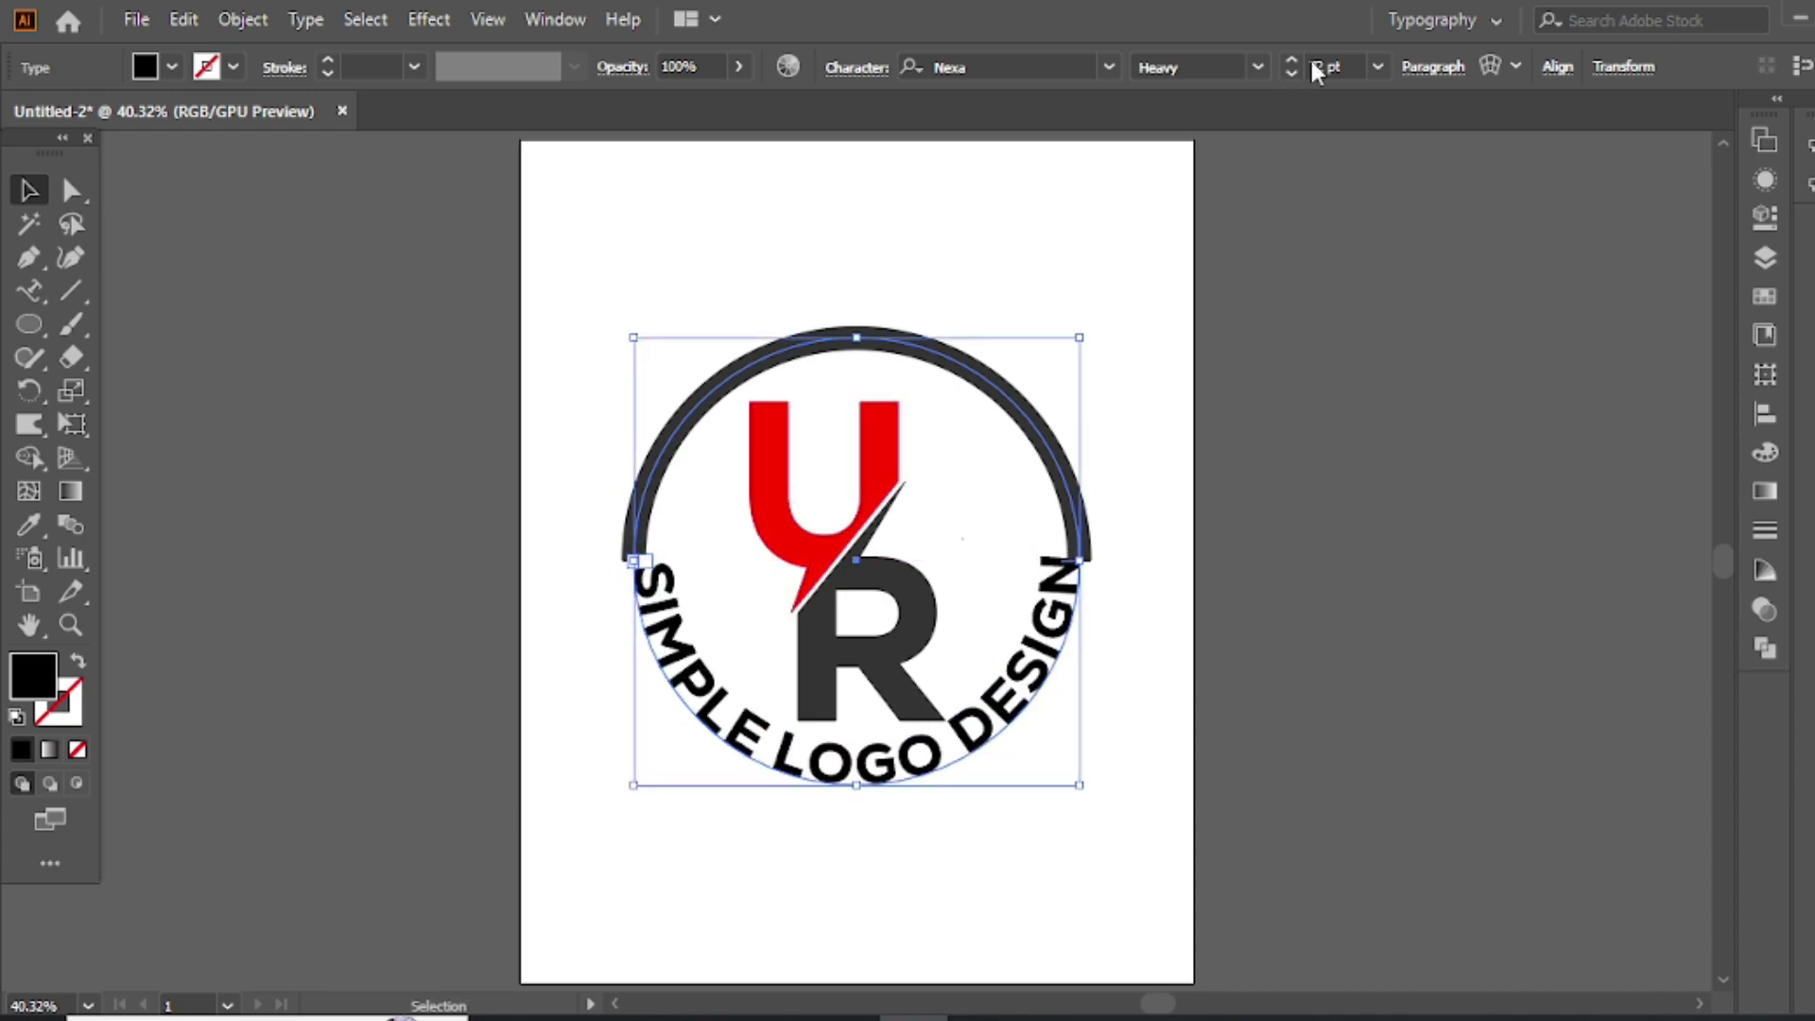
pyautogui.click(1291, 74)
pyautogui.click(1291, 74)
pyautogui.click(1292, 74)
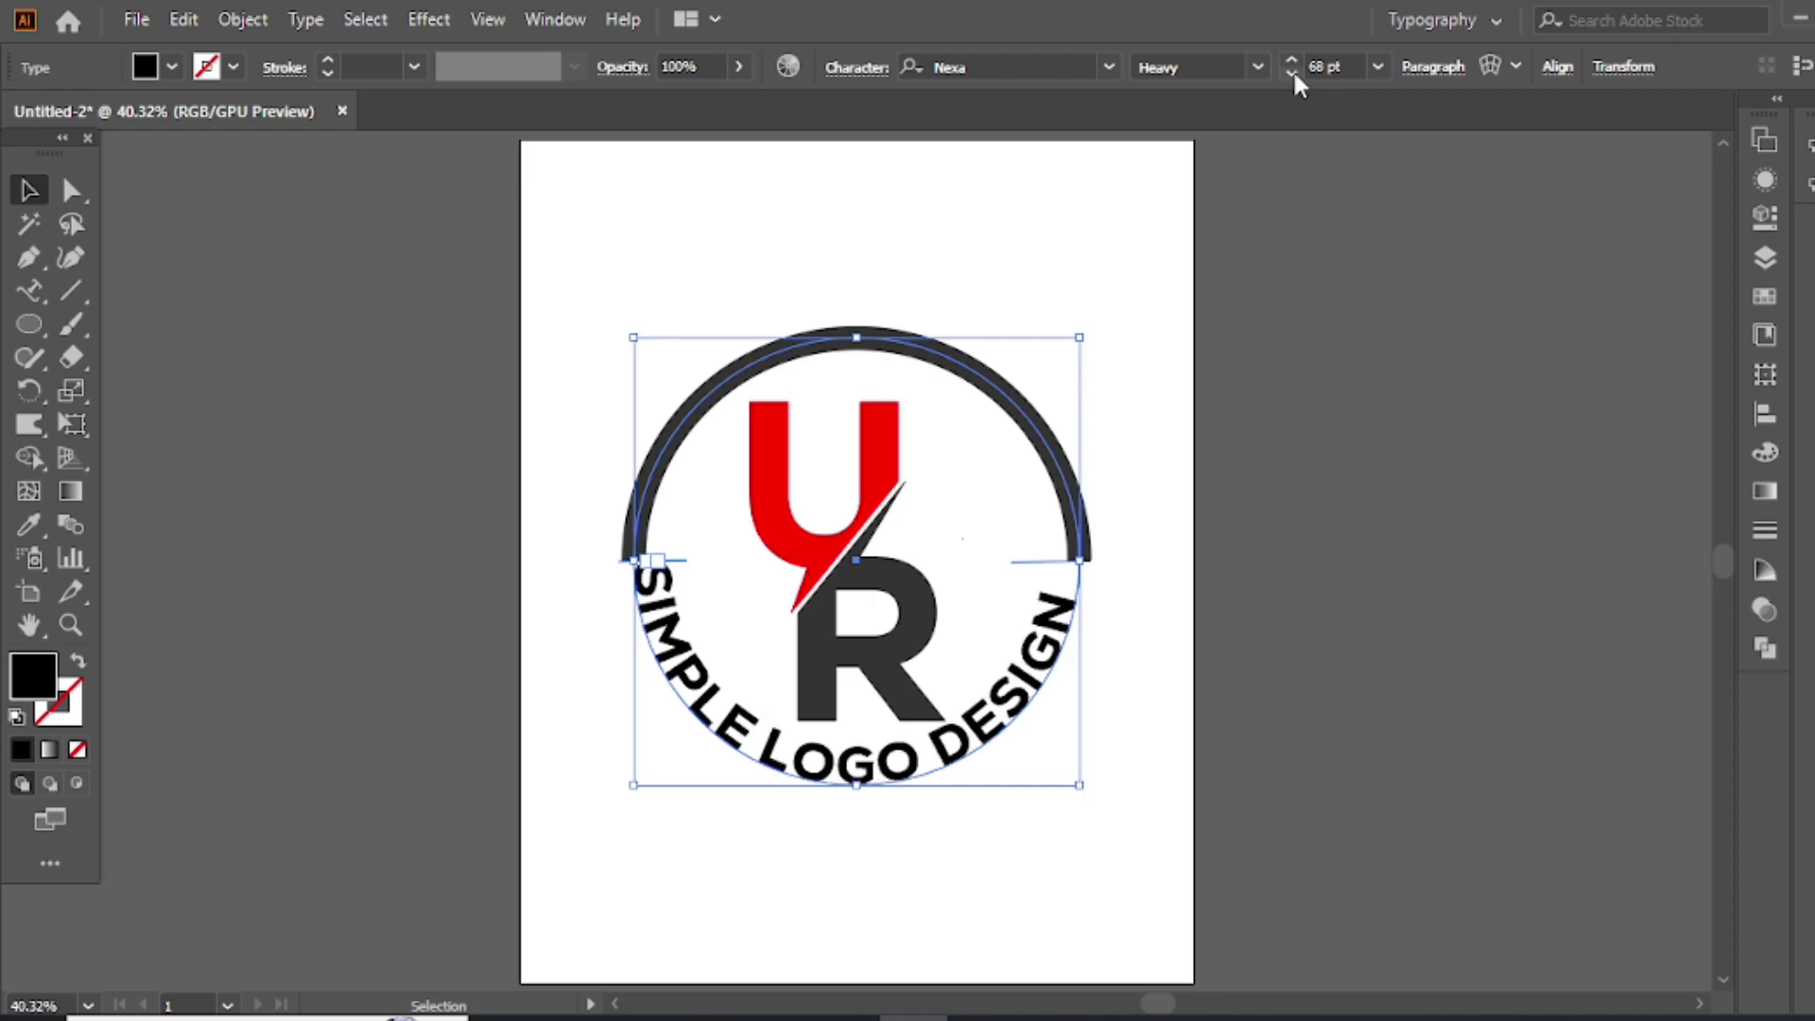
pyautogui.click(1292, 73)
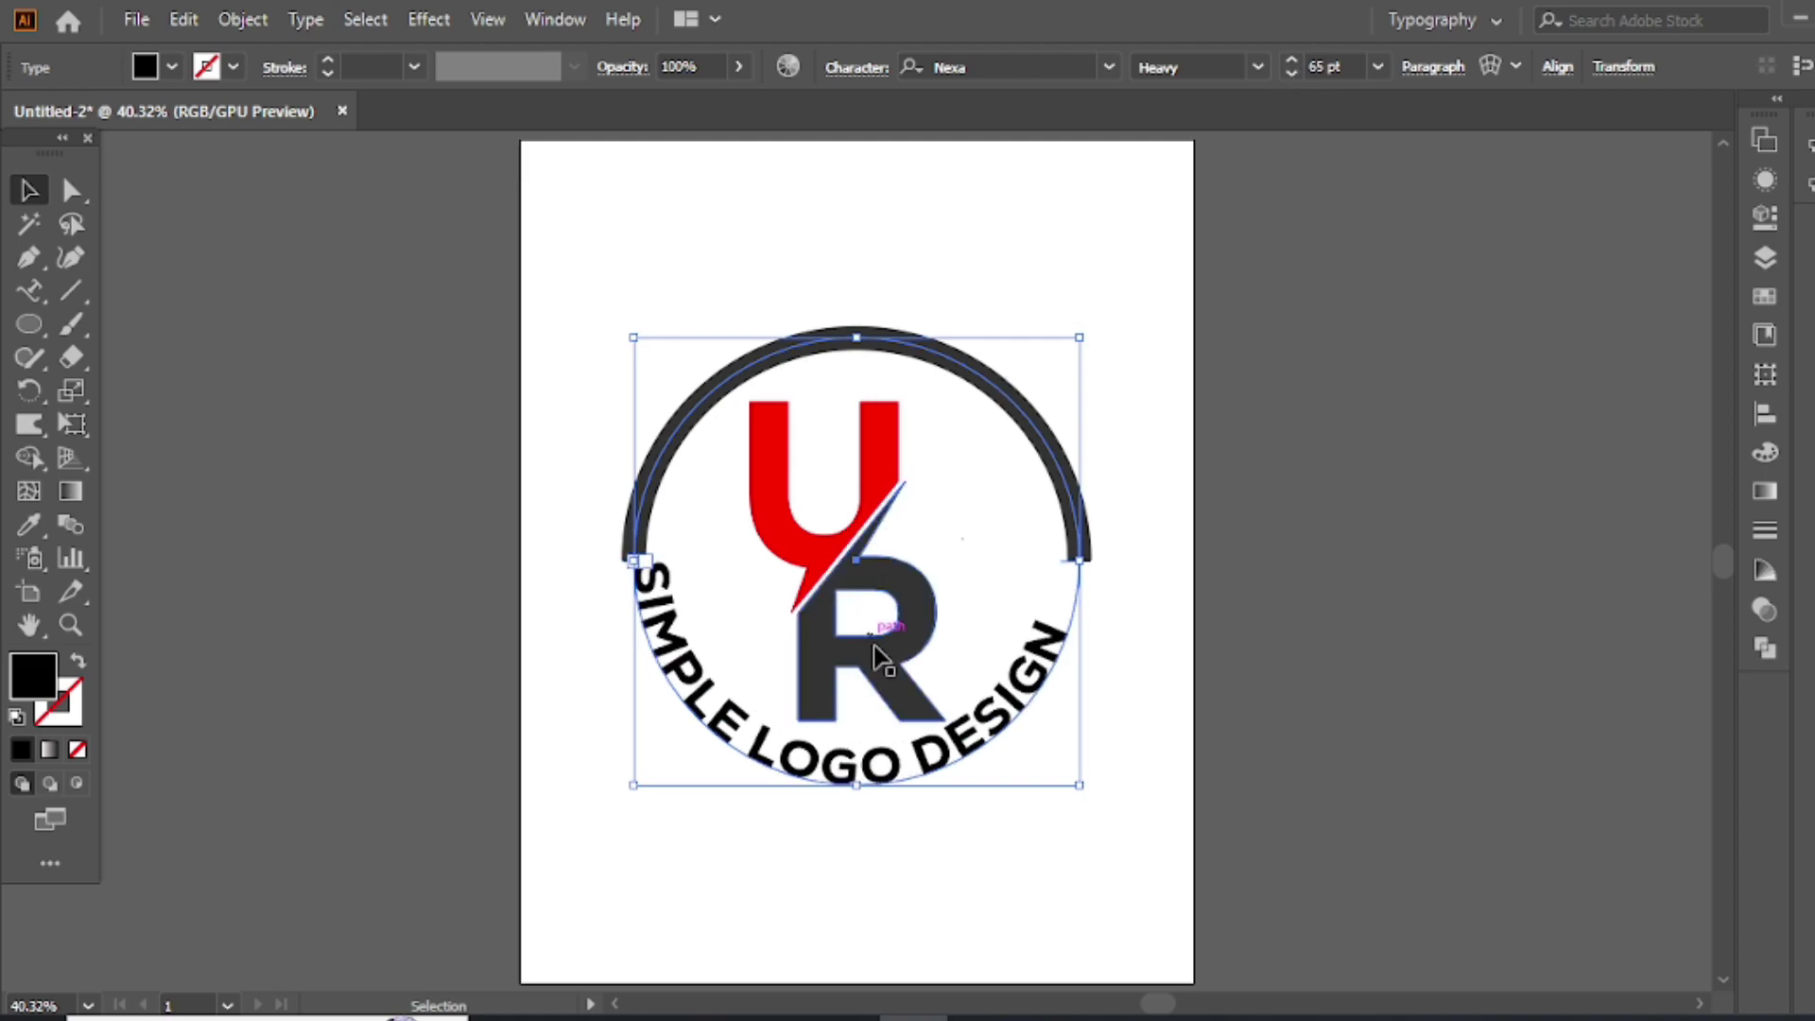
# - Delete the word DESIGN, leaving SIMPLE LOGO sized at 79 pt
pyautogui.press('t')
pyautogui.moveTo(930, 763); pyautogui.dragTo(1077, 626)
pyautogui.press('BackSpace')
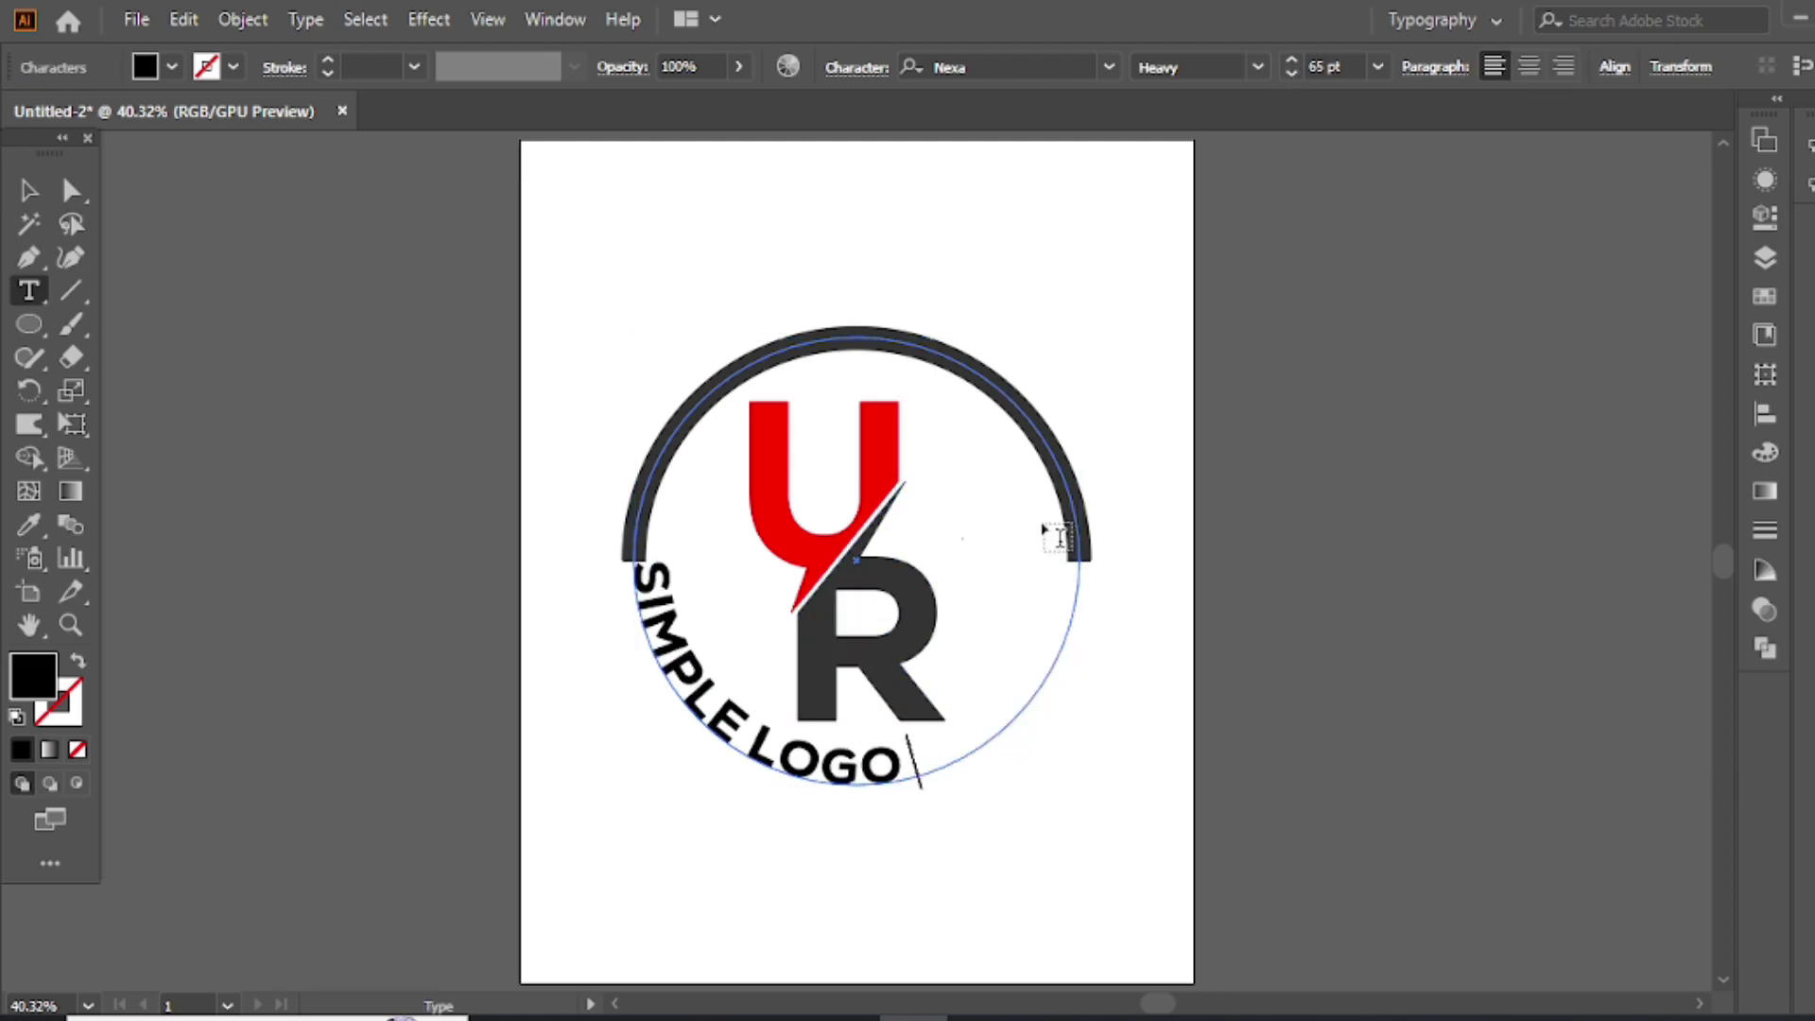
pyautogui.click(20, 187)
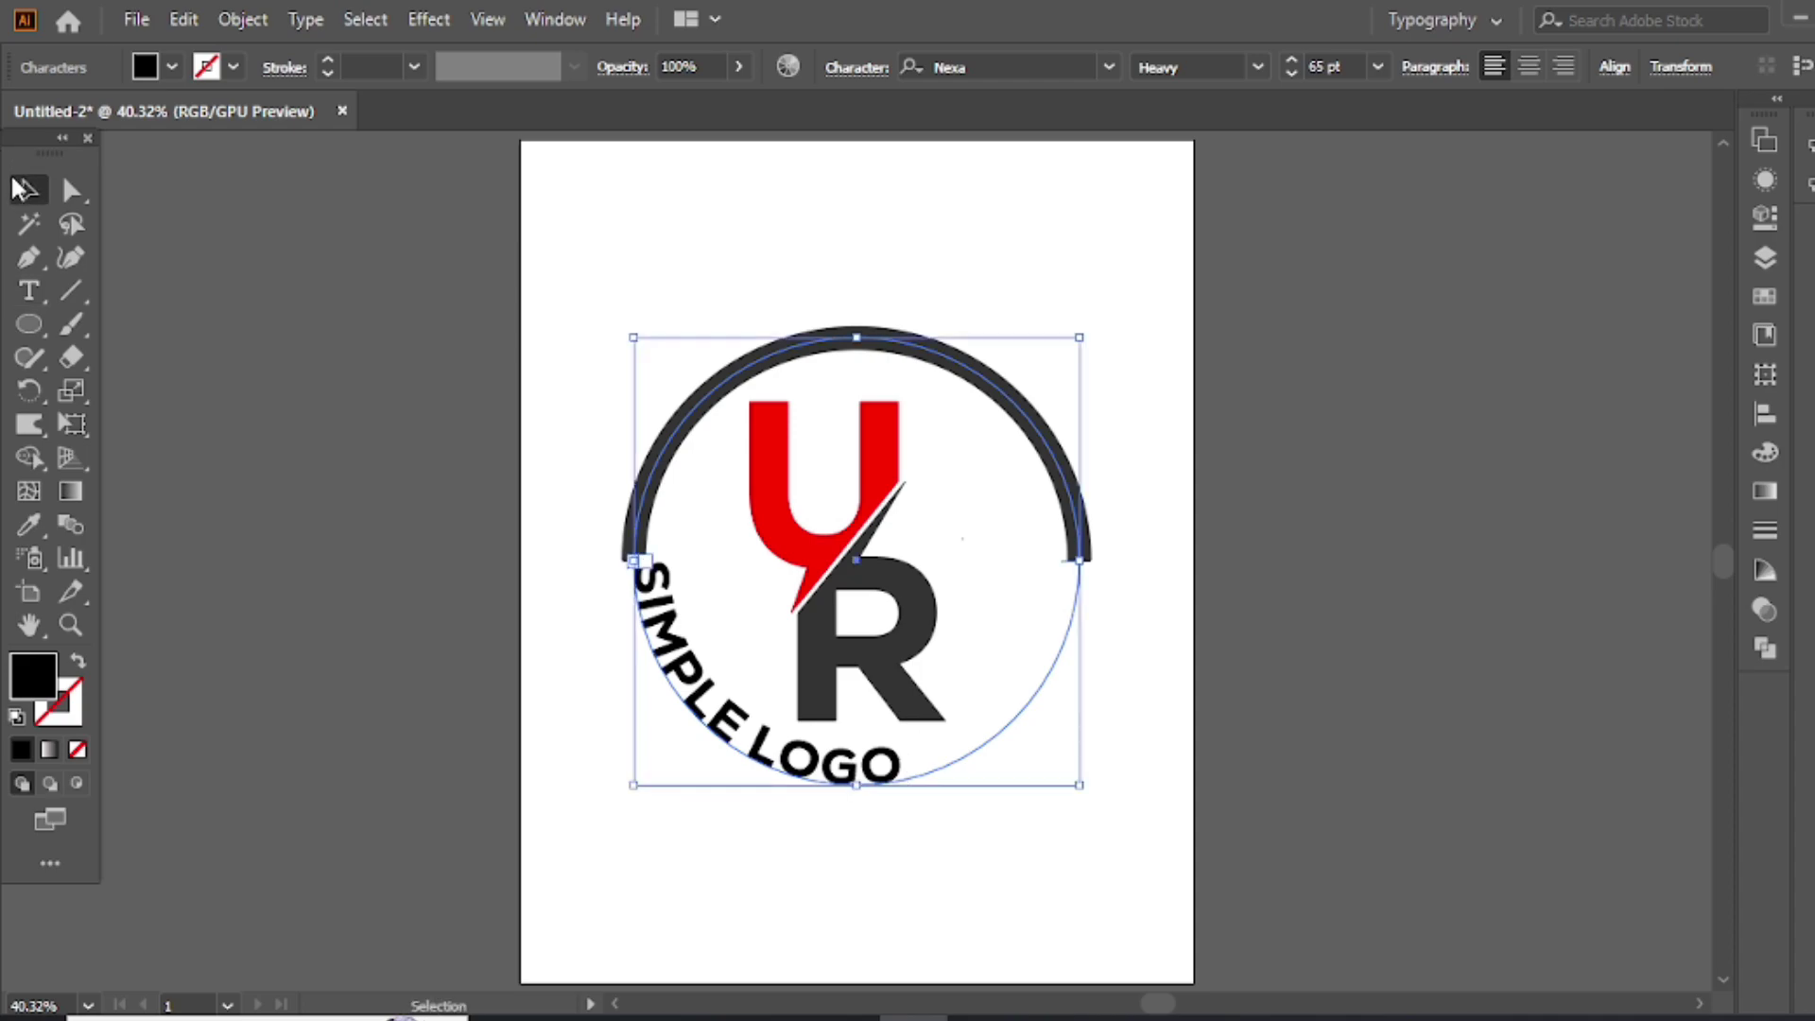
pyautogui.click(1289, 59)
pyautogui.click(1289, 58)
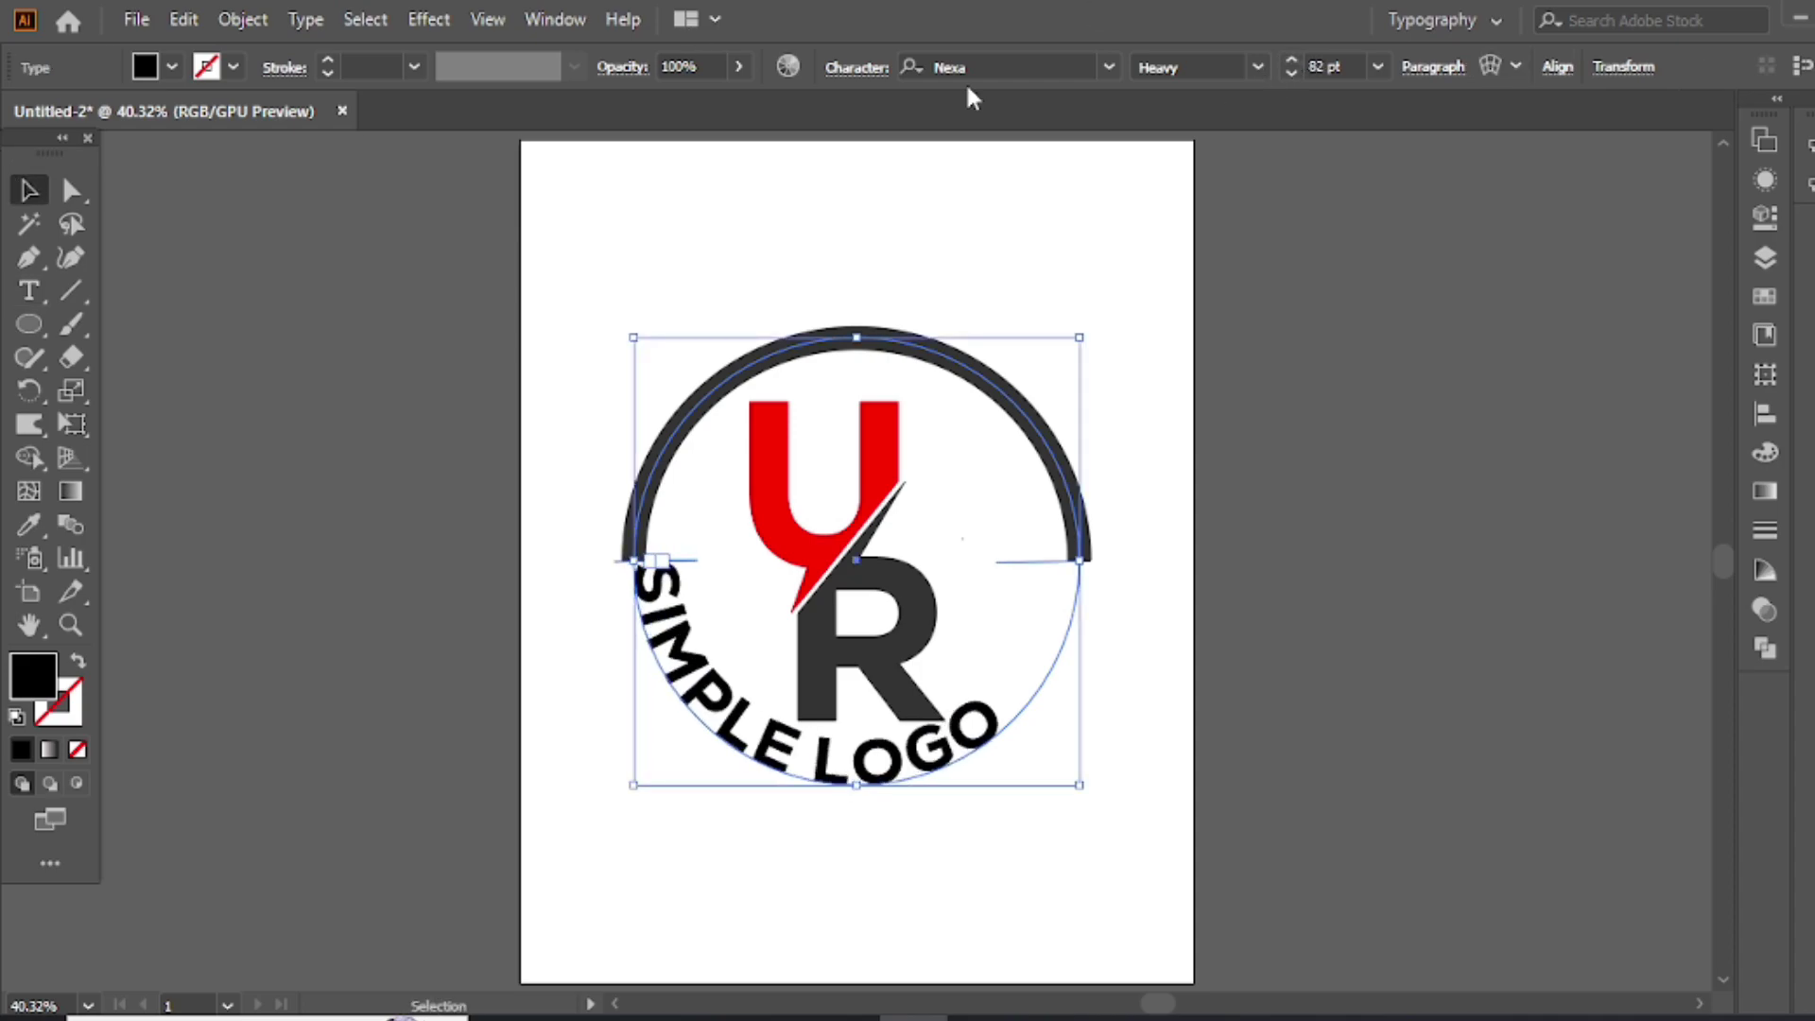
pyautogui.click(1292, 73)
pyautogui.click(1293, 73)
pyautogui.click(1293, 73)
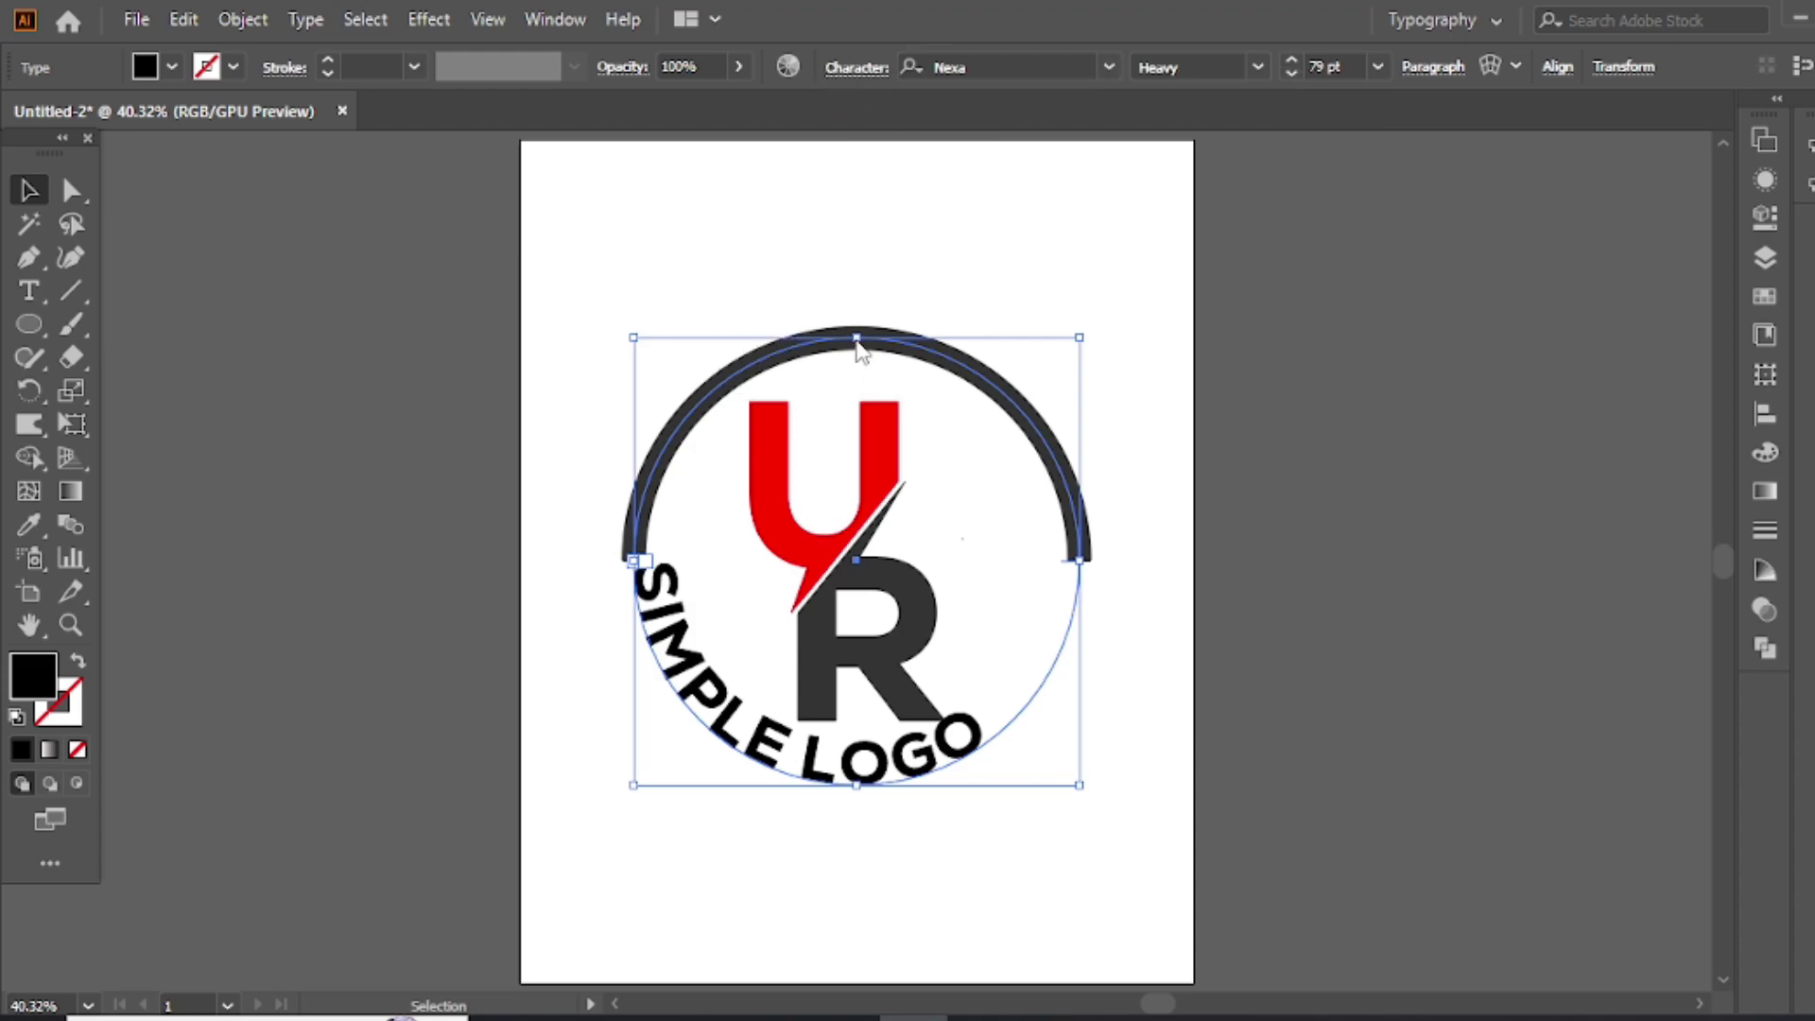
# - Set the SIMPLE LOGO tracking to 271 in the Character panel
pyautogui.click(856, 66)
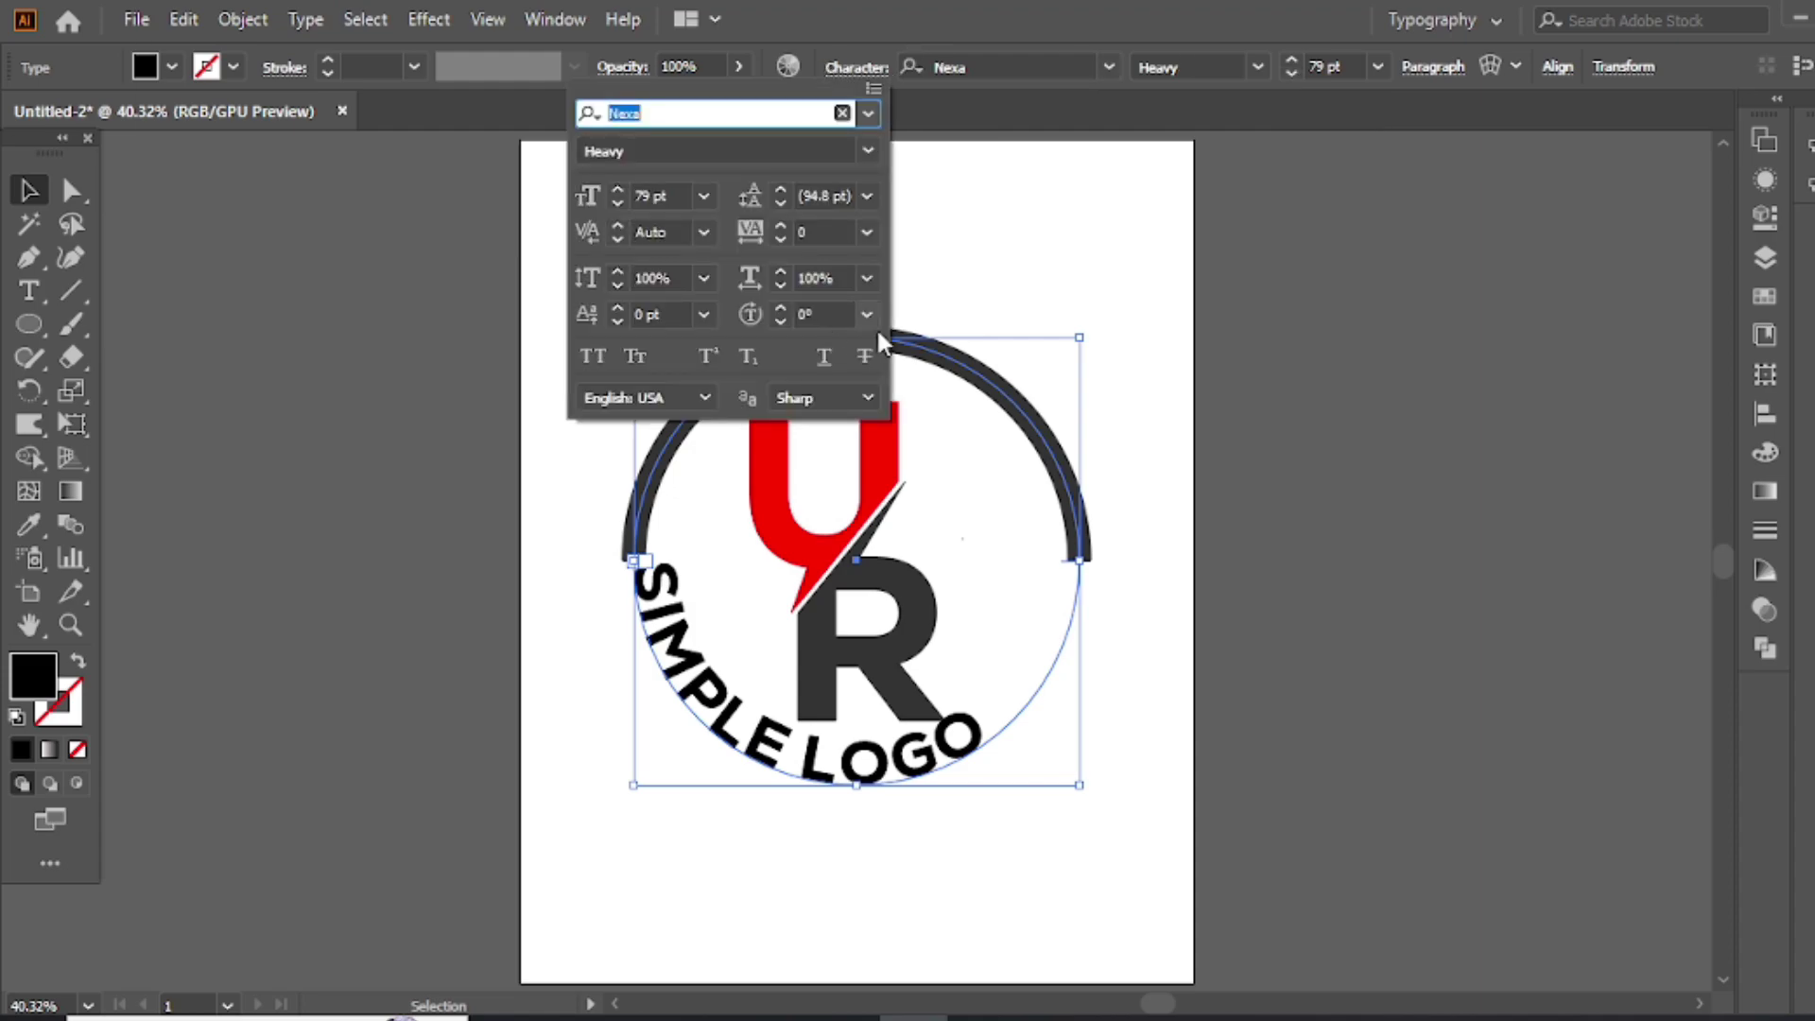
pyautogui.click(866, 232)
pyautogui.click(903, 674)
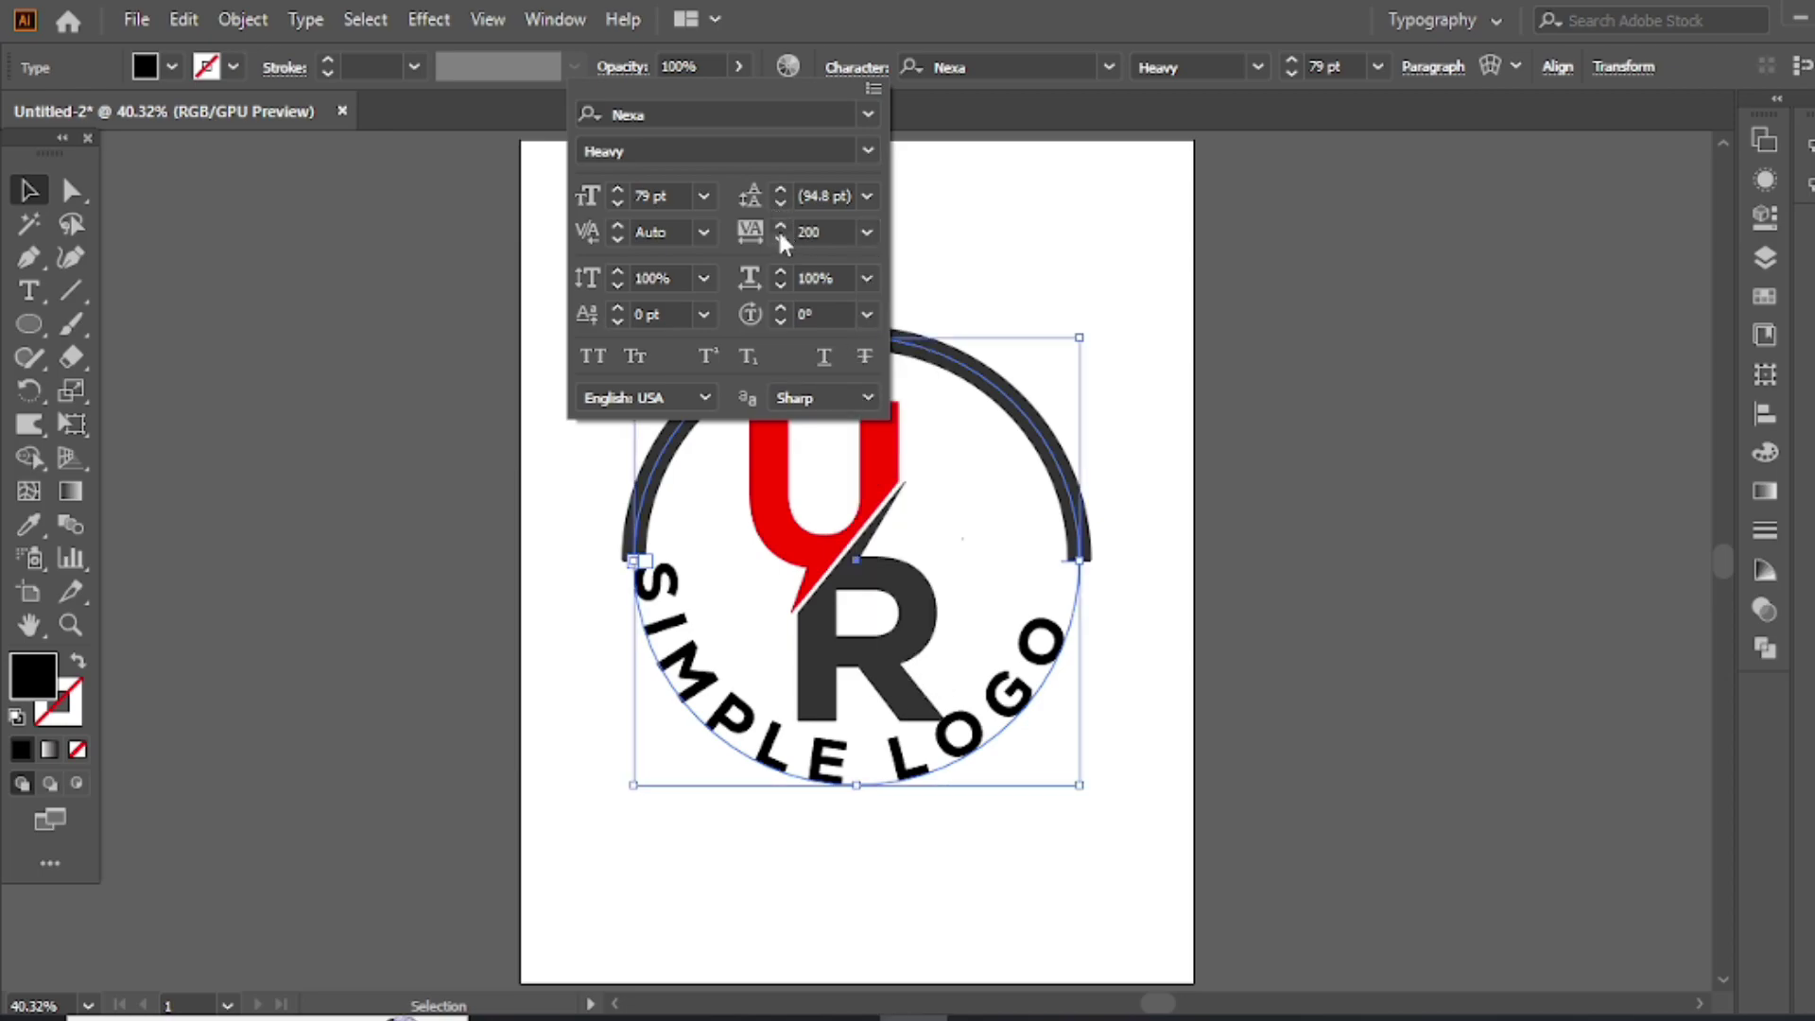
pyautogui.click(780, 228)
pyautogui.click(779, 228)
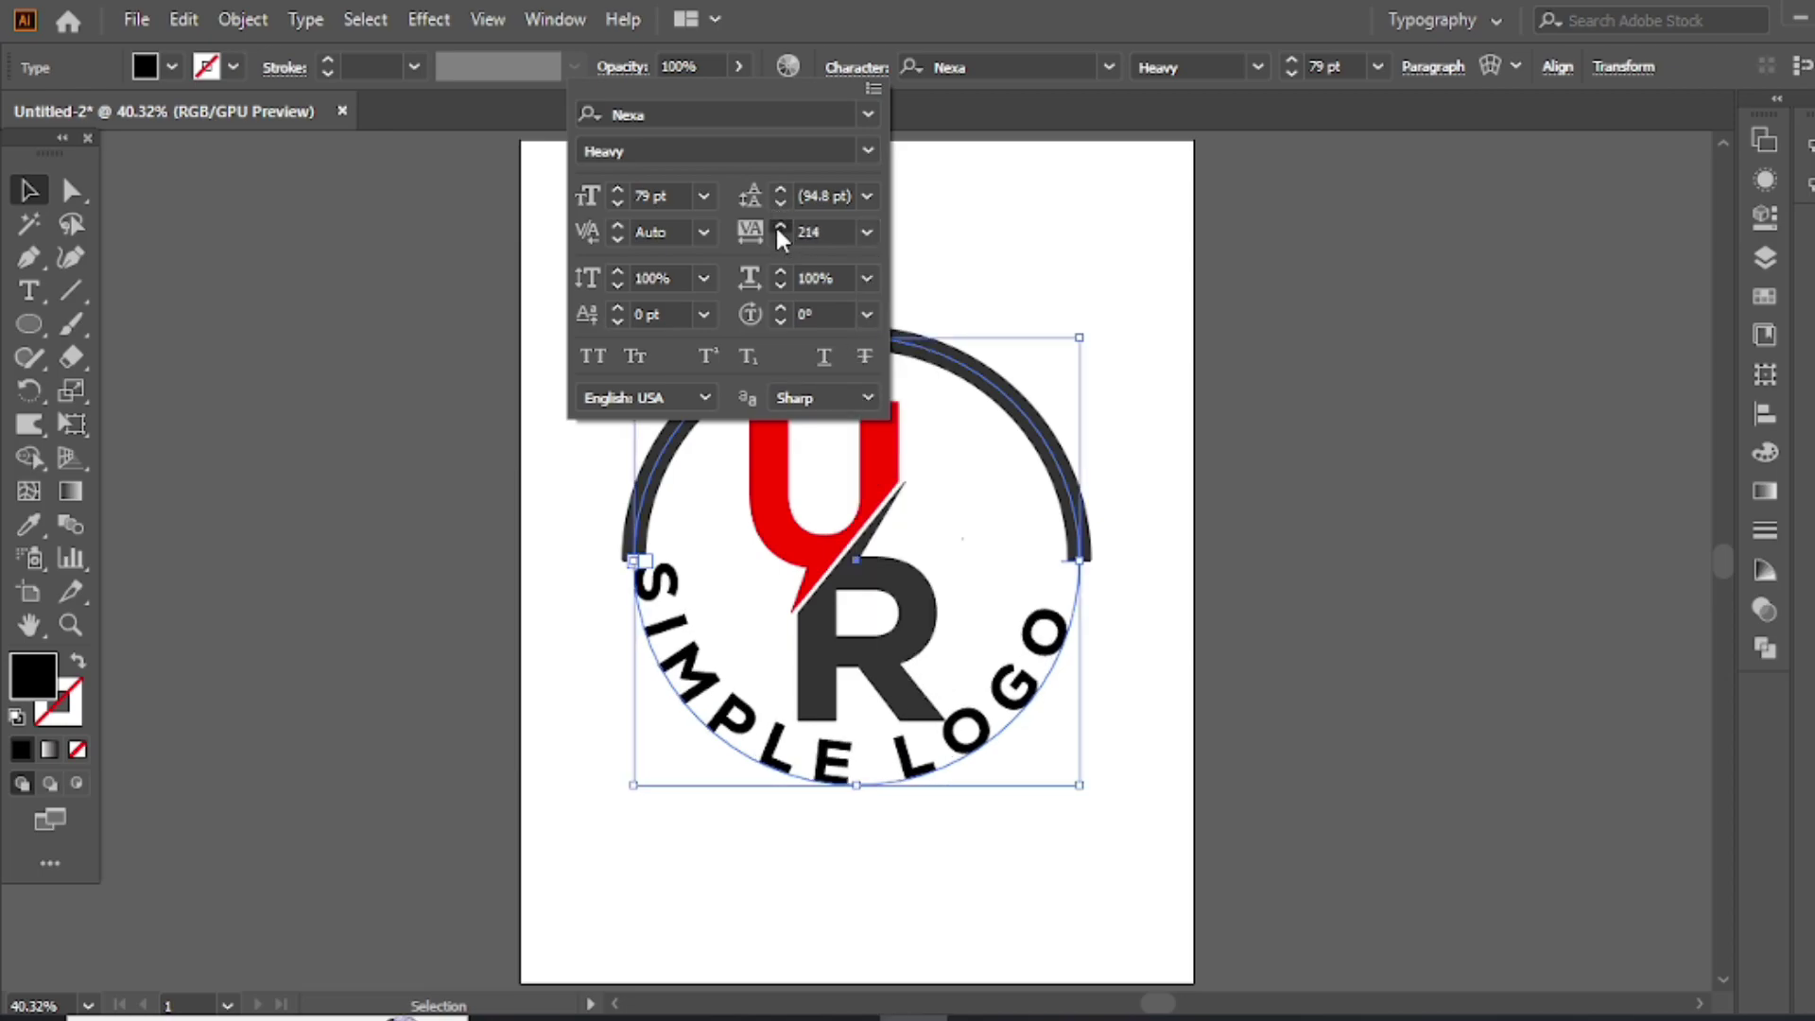
pyautogui.click(780, 227)
pyautogui.click(780, 228)
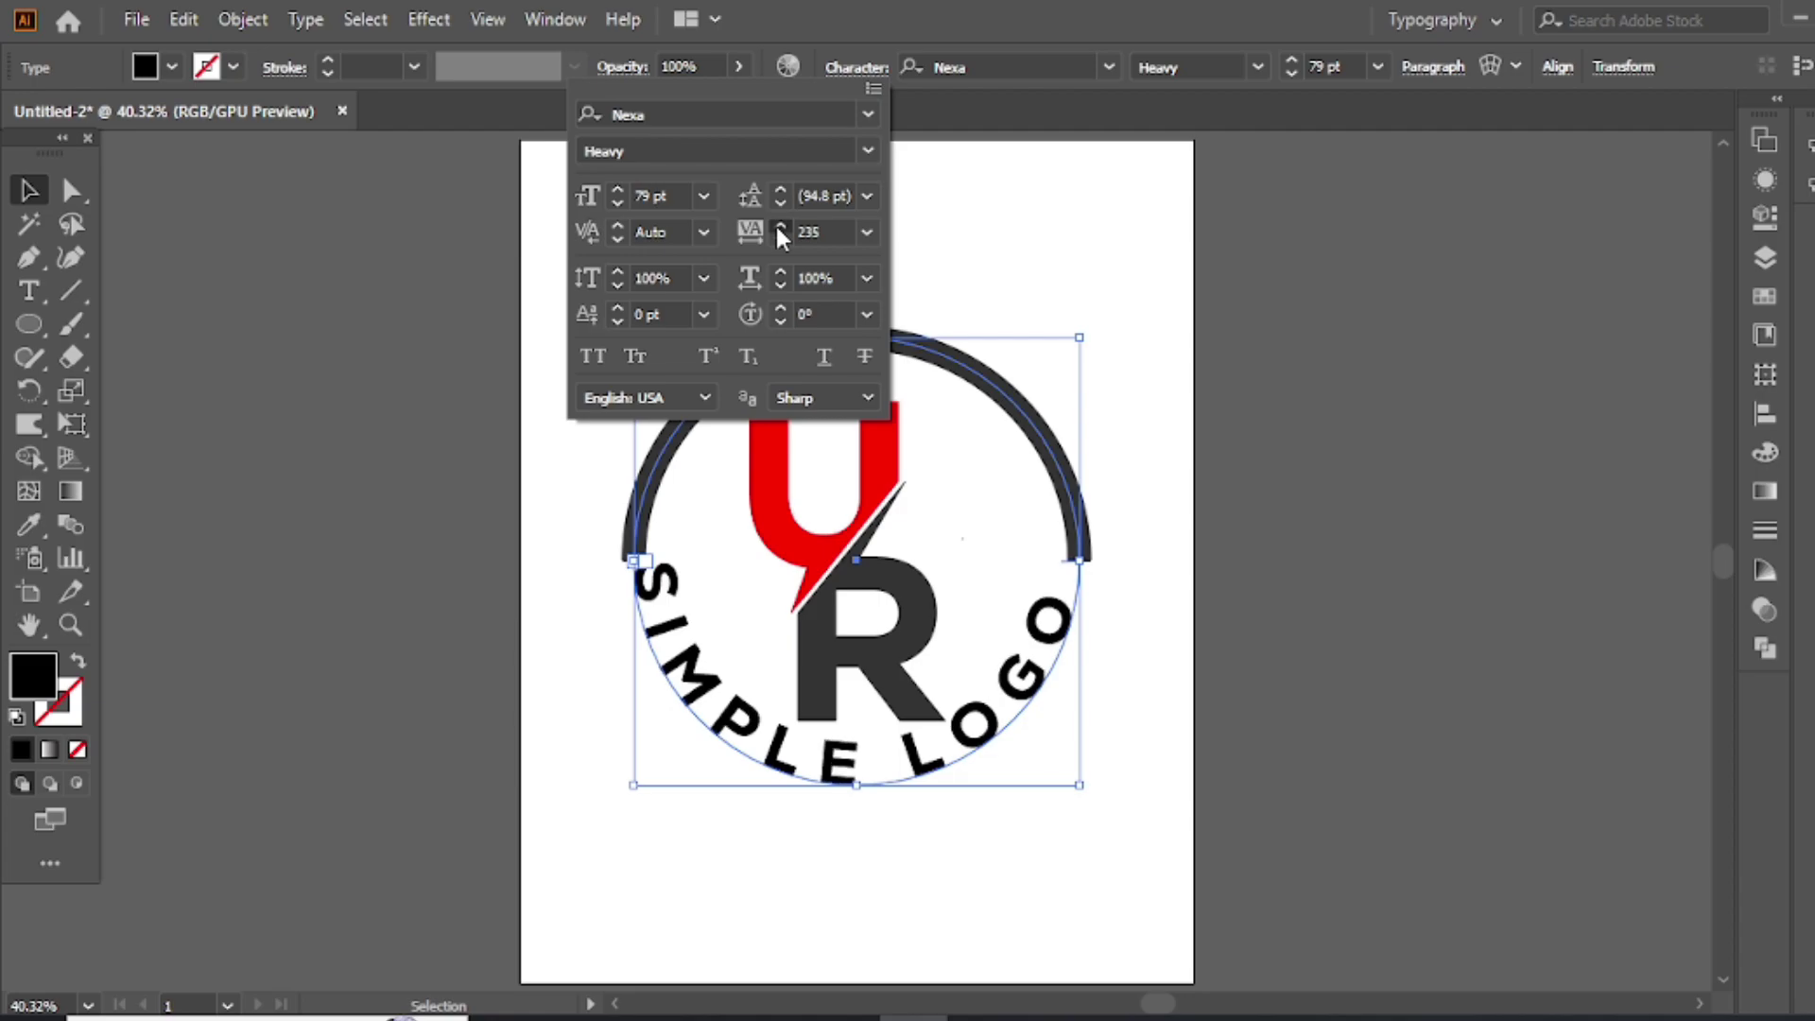
pyautogui.click(780, 228)
pyautogui.click(780, 228)
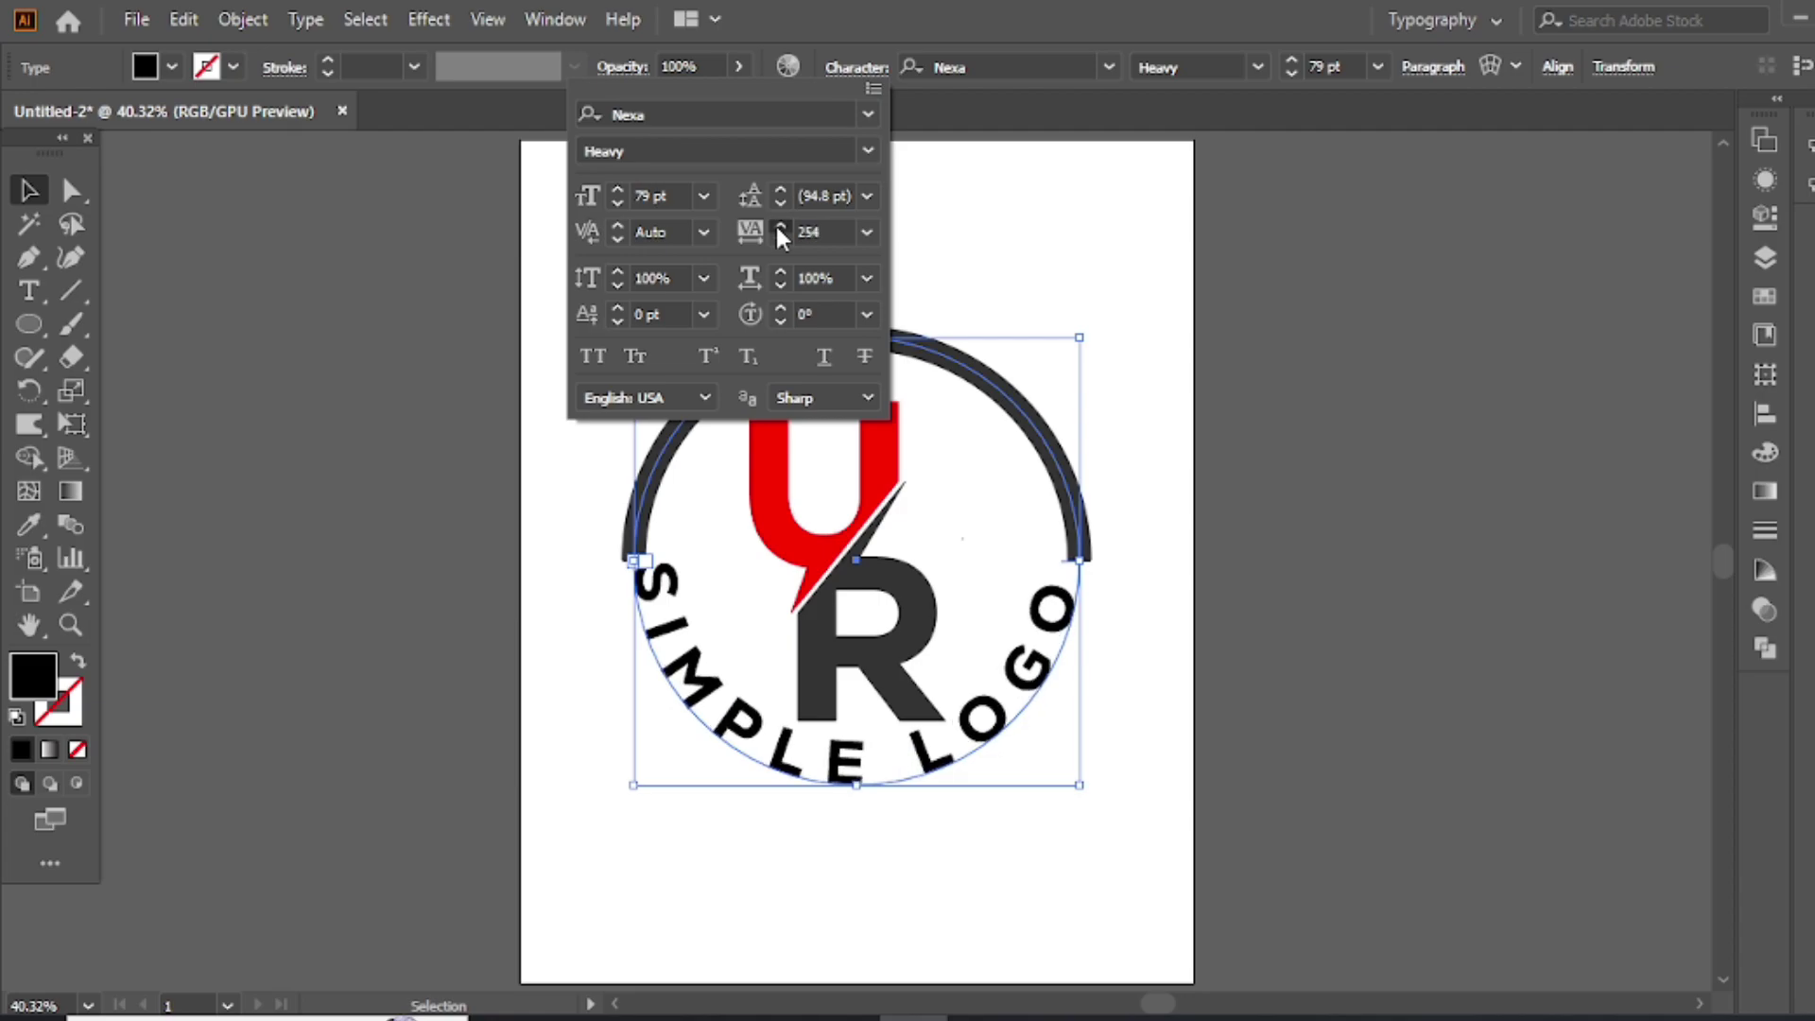
pyautogui.click(780, 227)
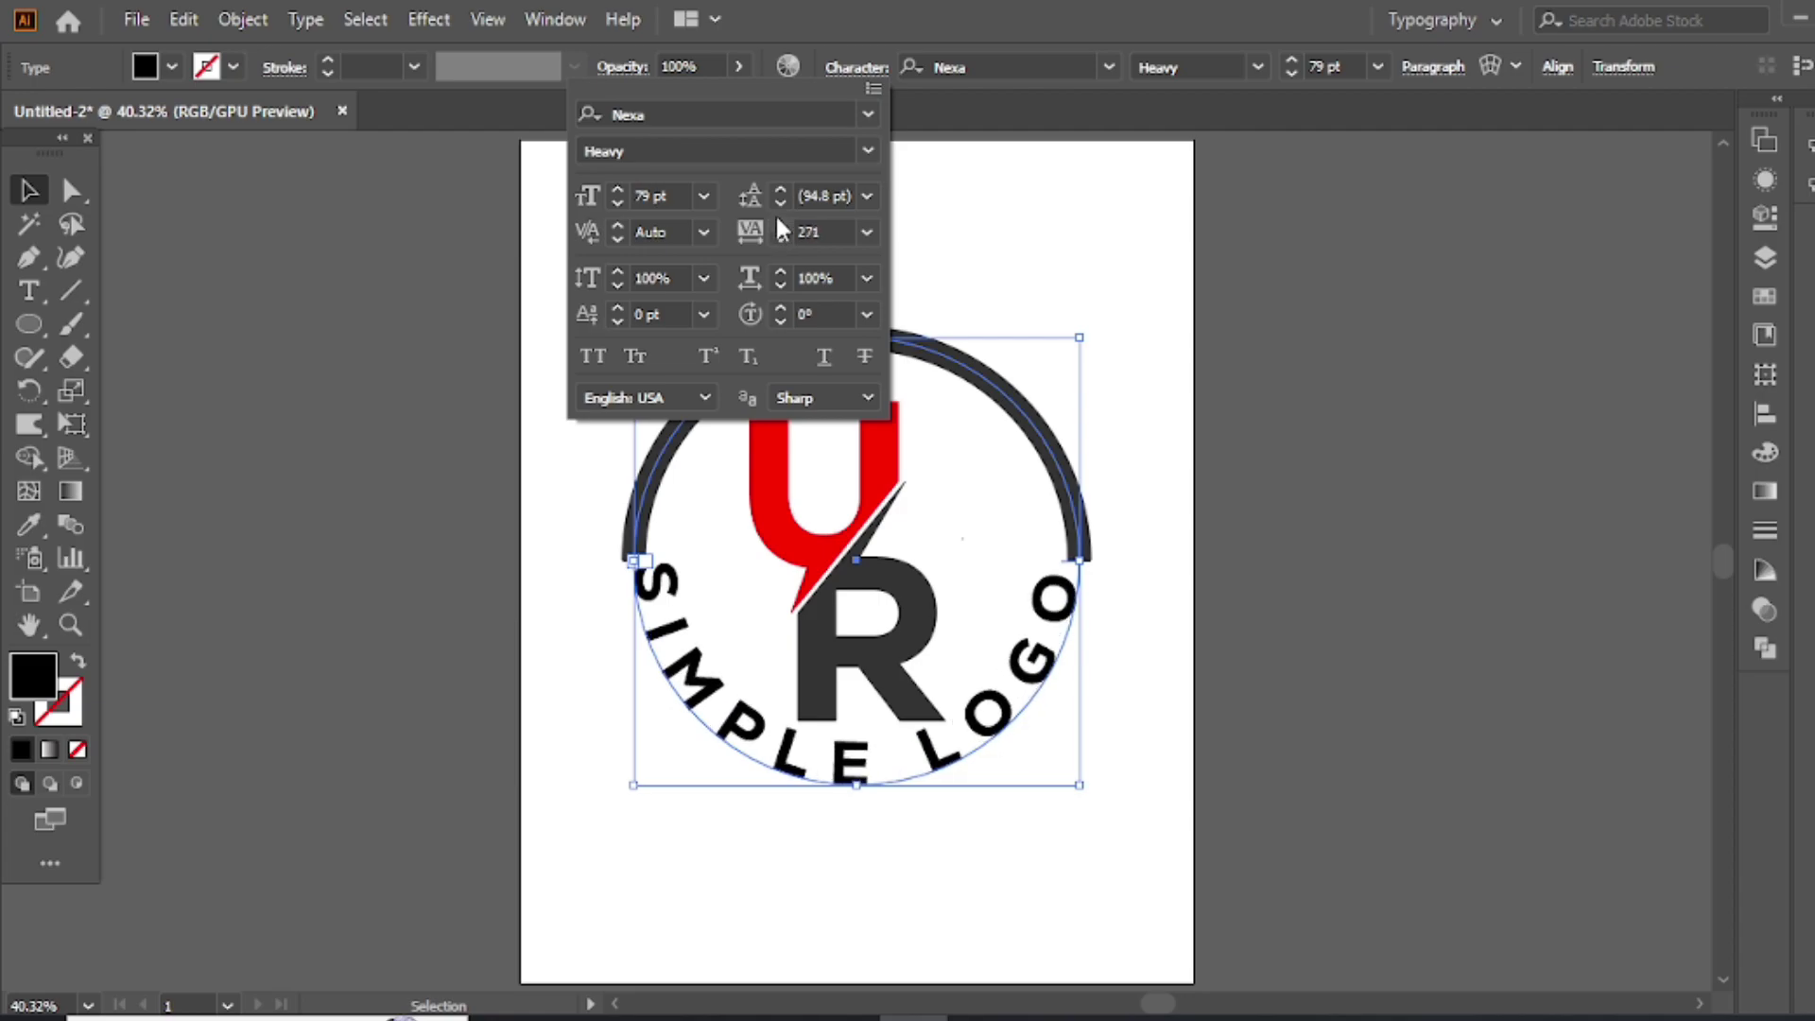
# - Lower the baseline shift to -17 pt so the letters sit outside the circle
pyautogui.click(617, 321)
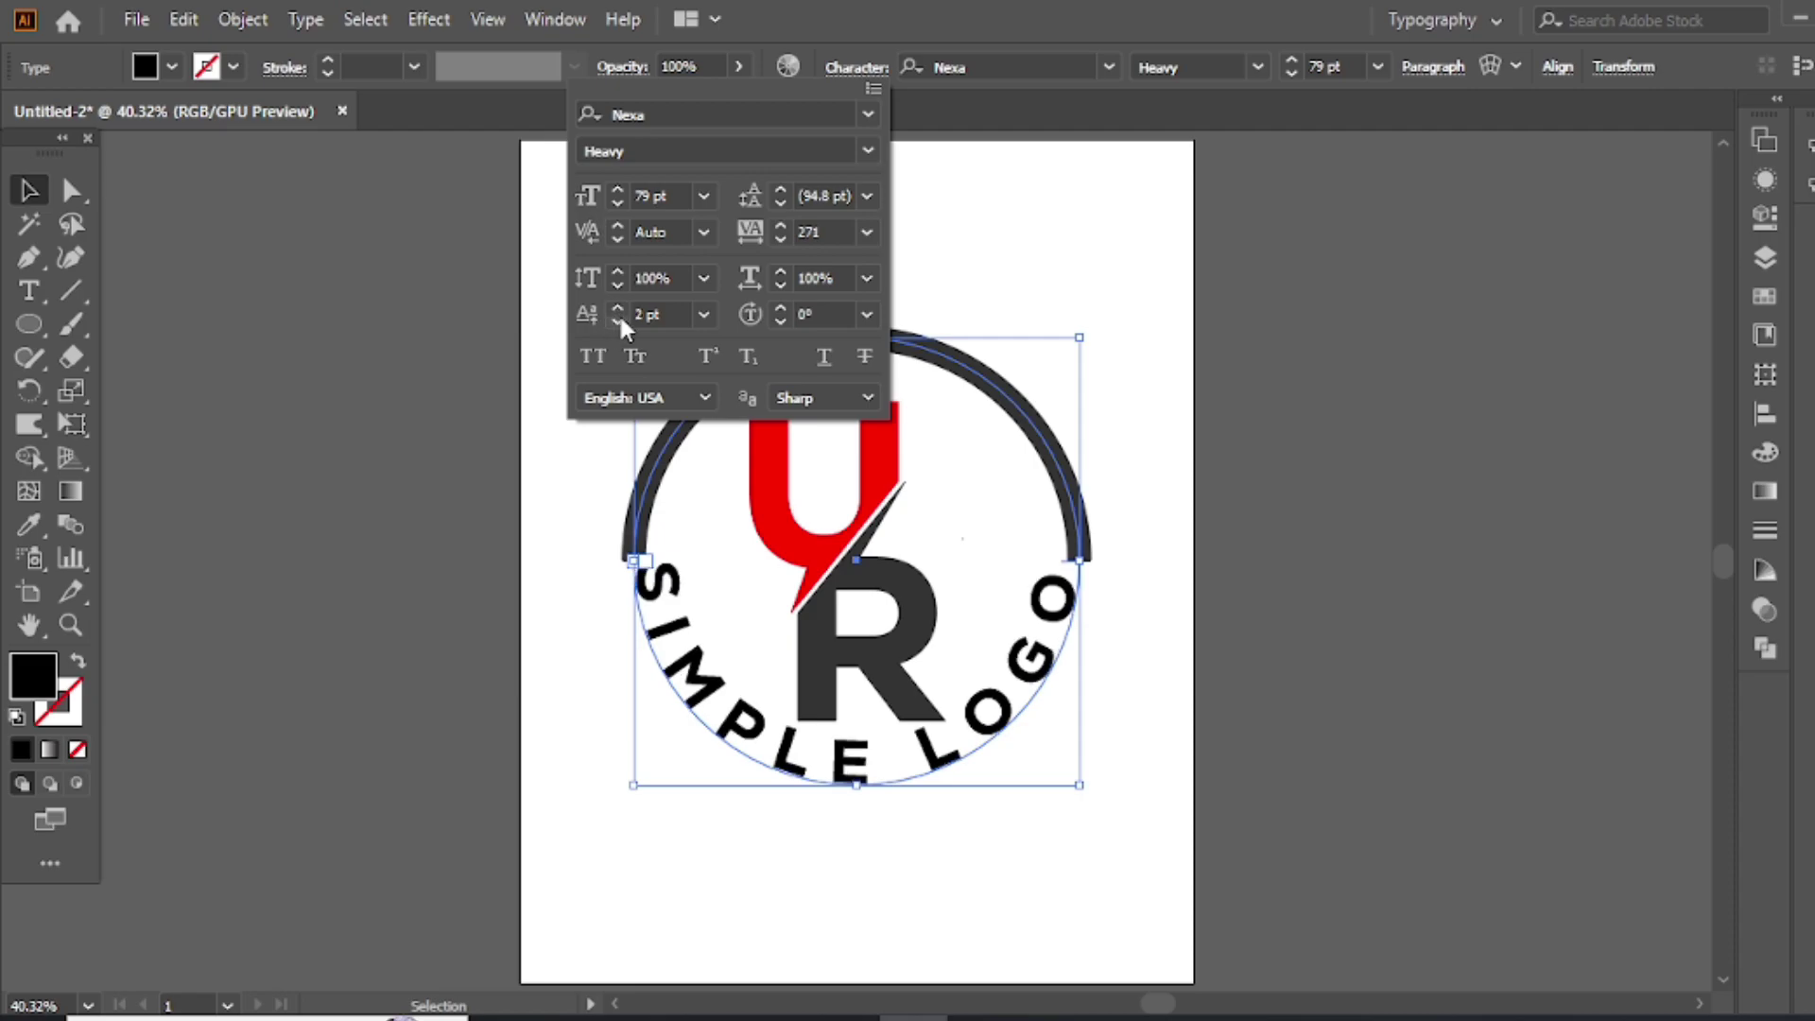
pyautogui.click(618, 321)
pyautogui.click(617, 322)
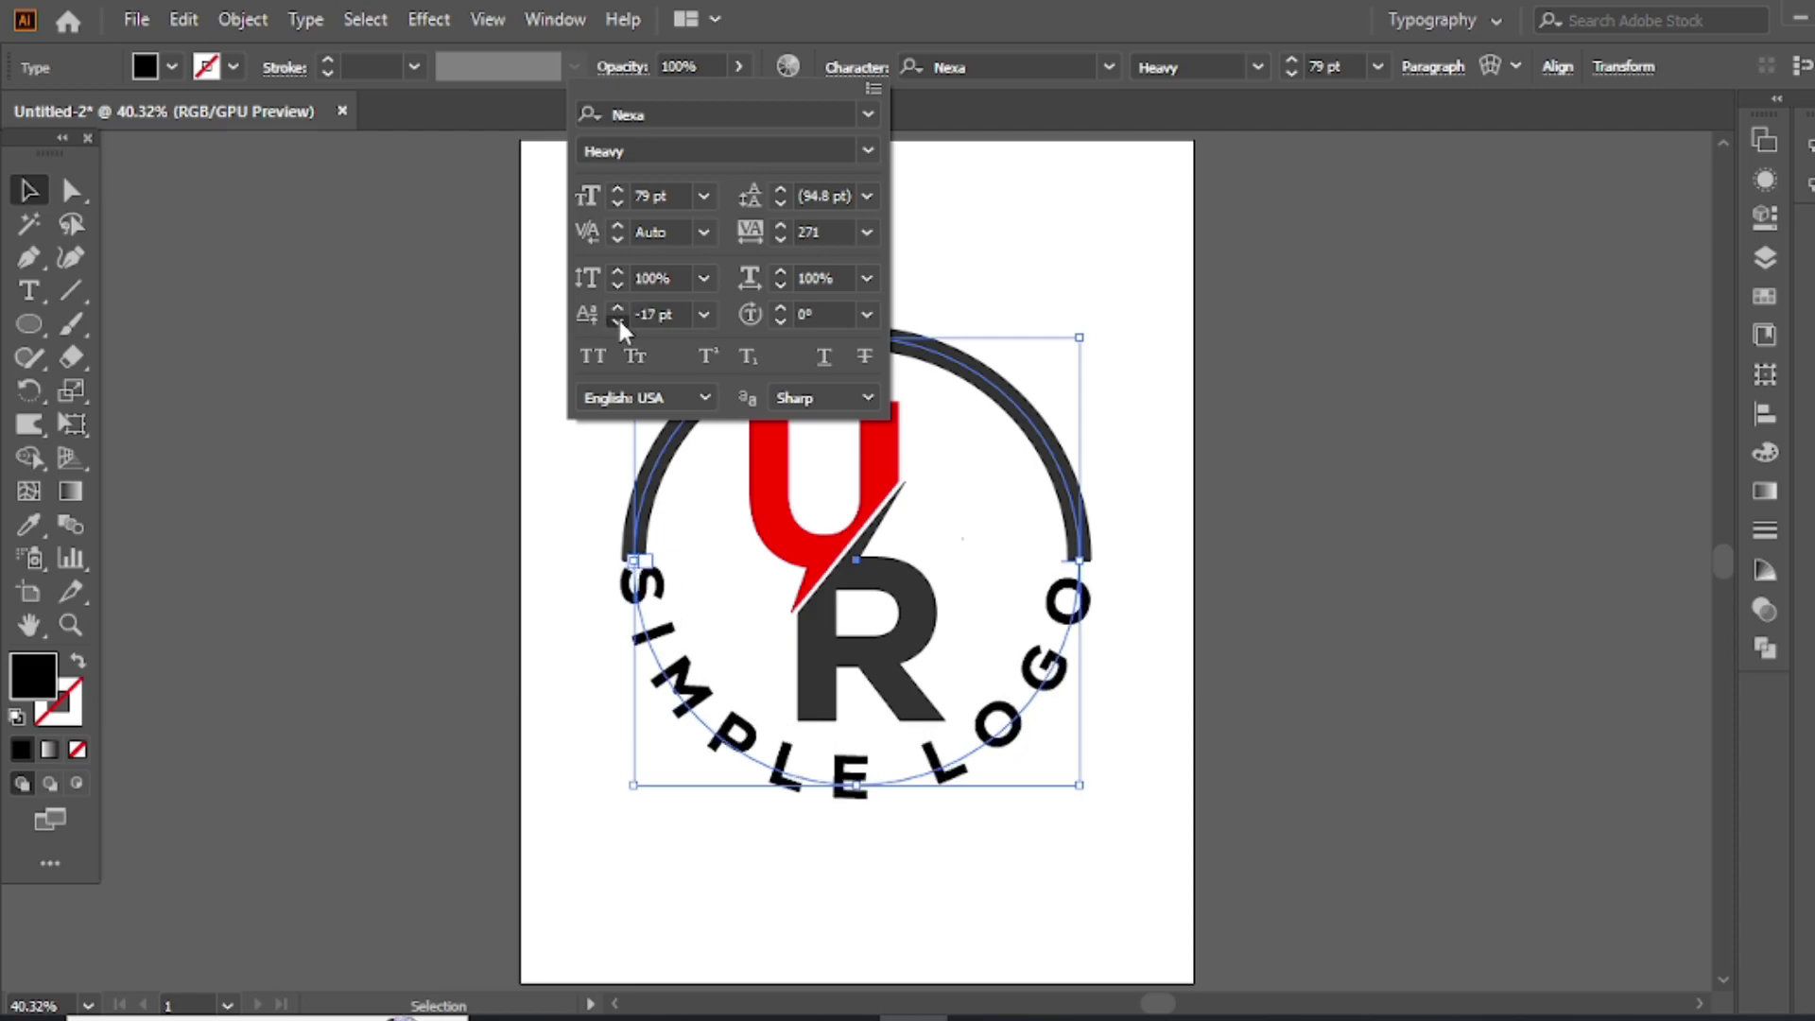
pyautogui.click(617, 321)
pyautogui.click(990, 331)
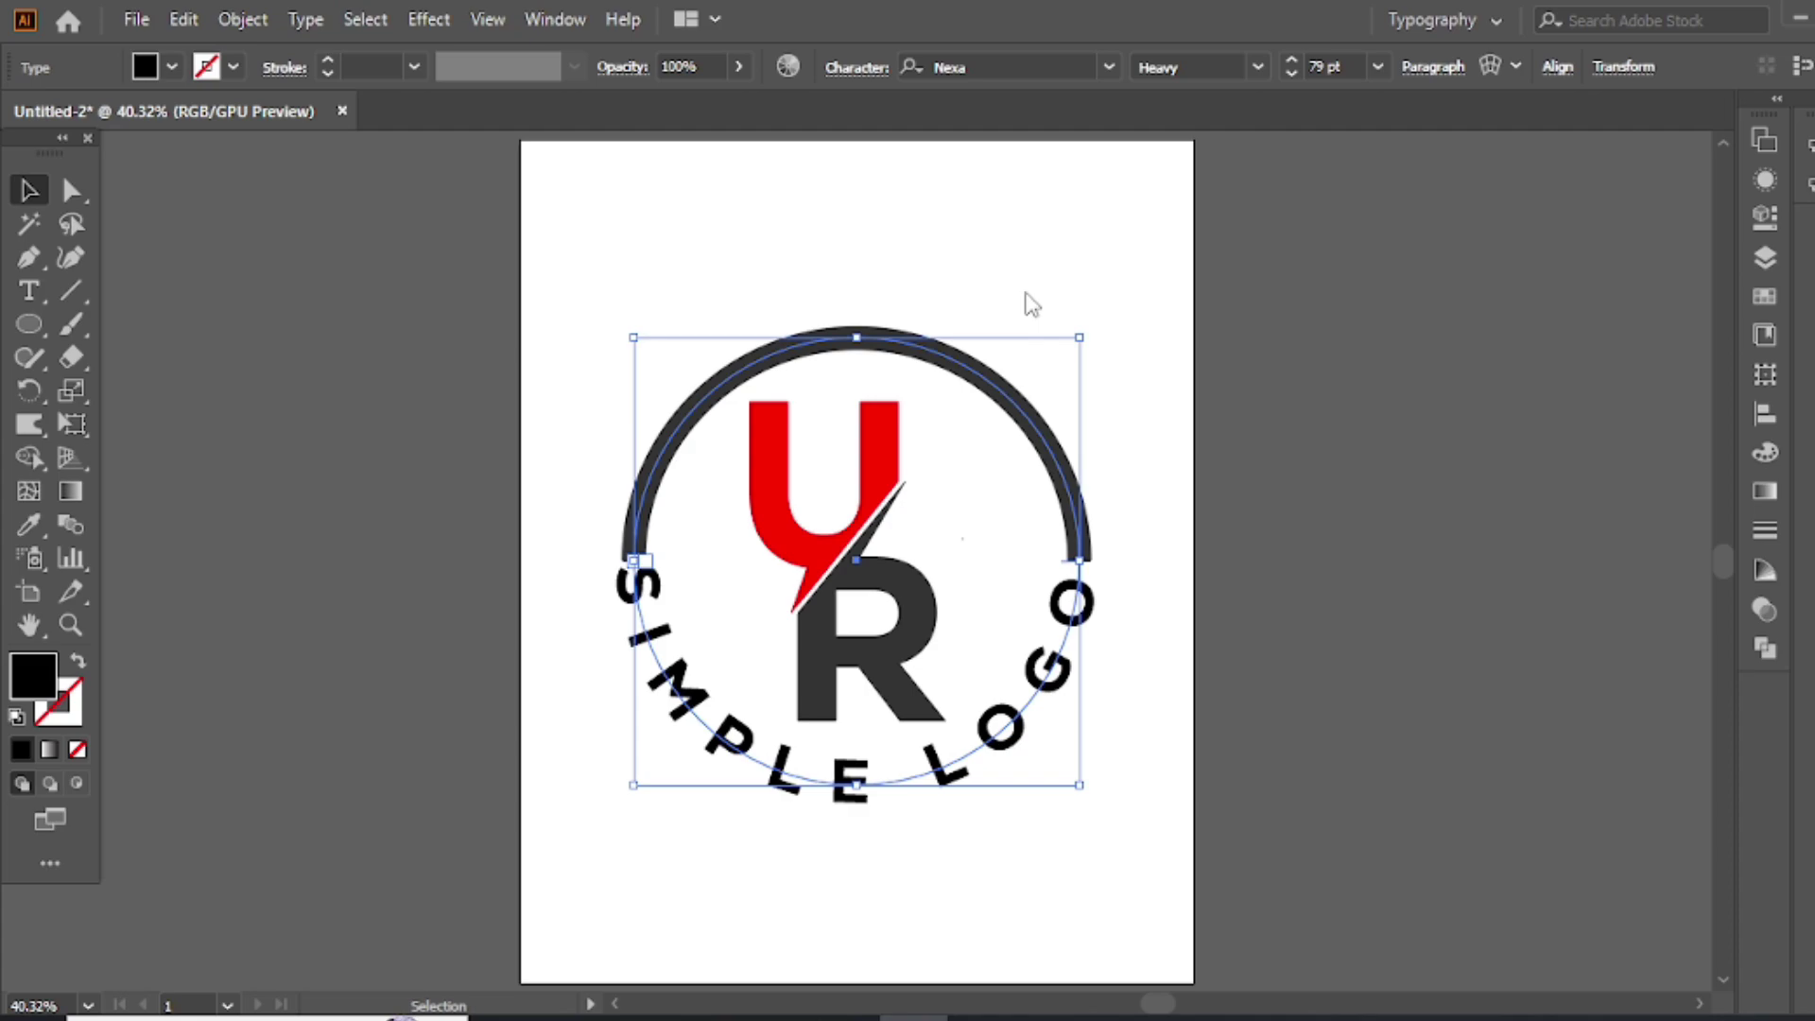
# - Nudge the SIMPLE LOGO path text slightly into position
pyautogui.click(1169, 263)
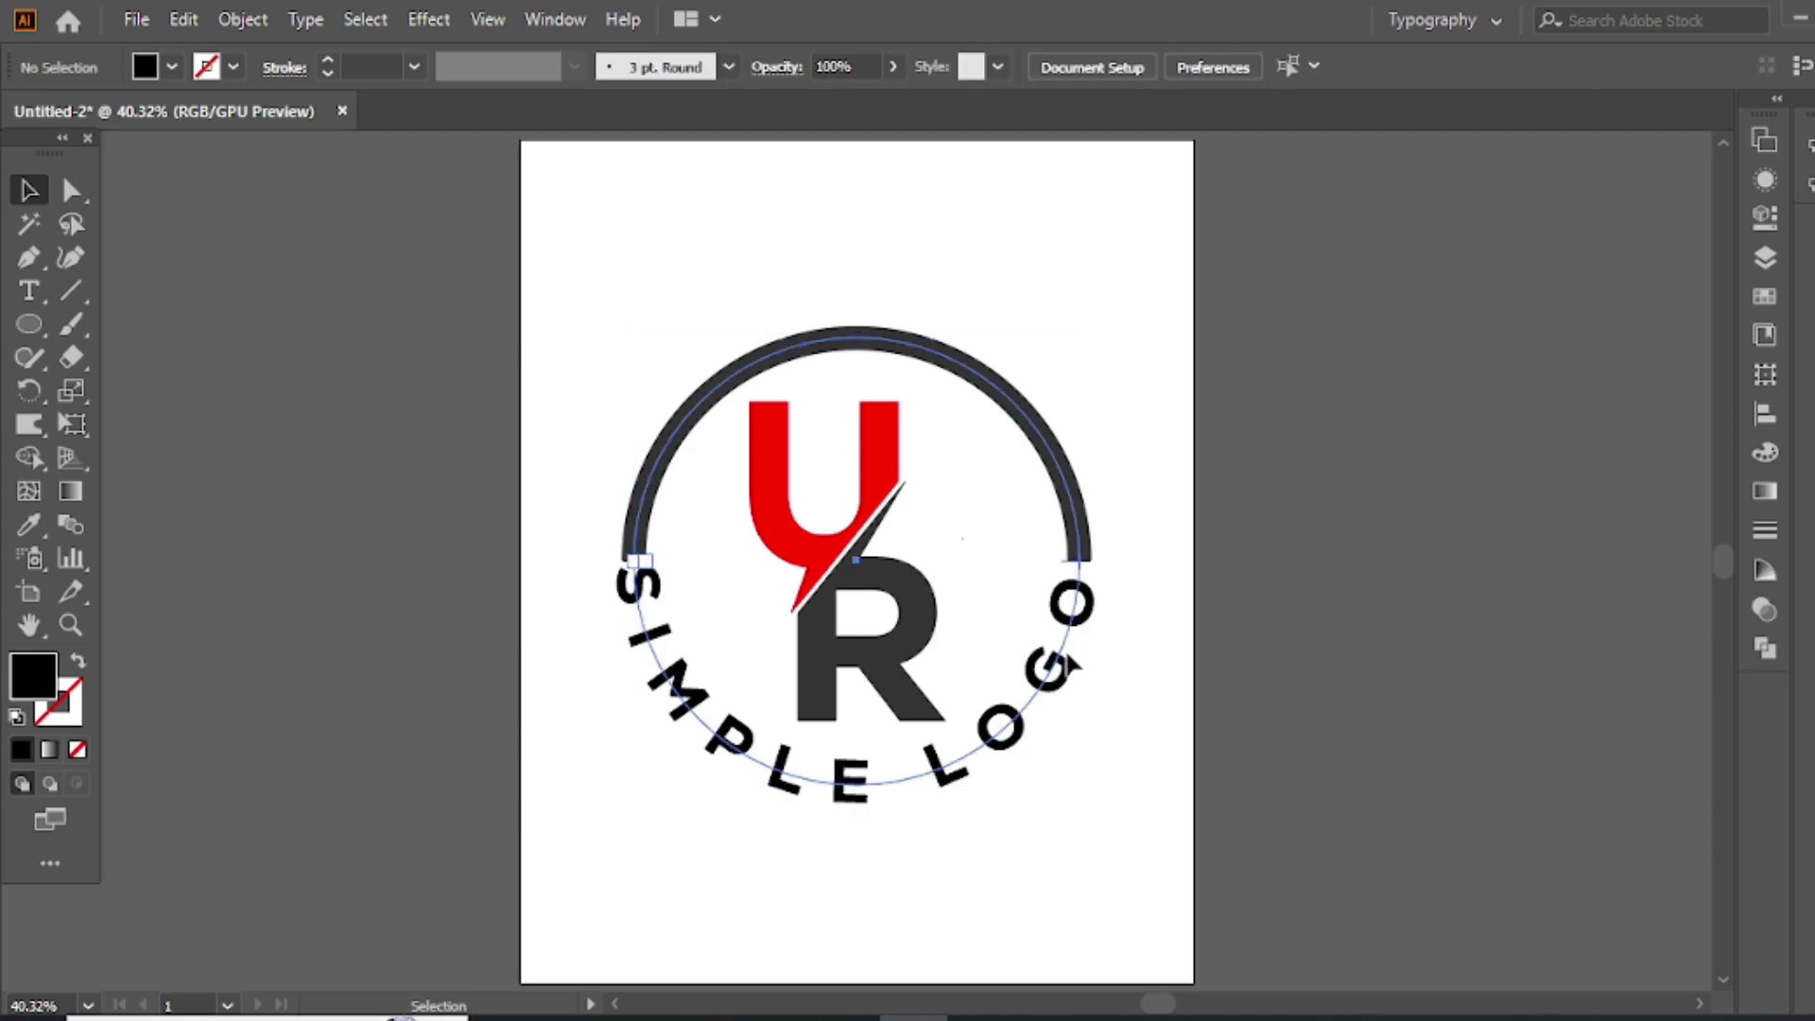
pyautogui.click(1068, 662)
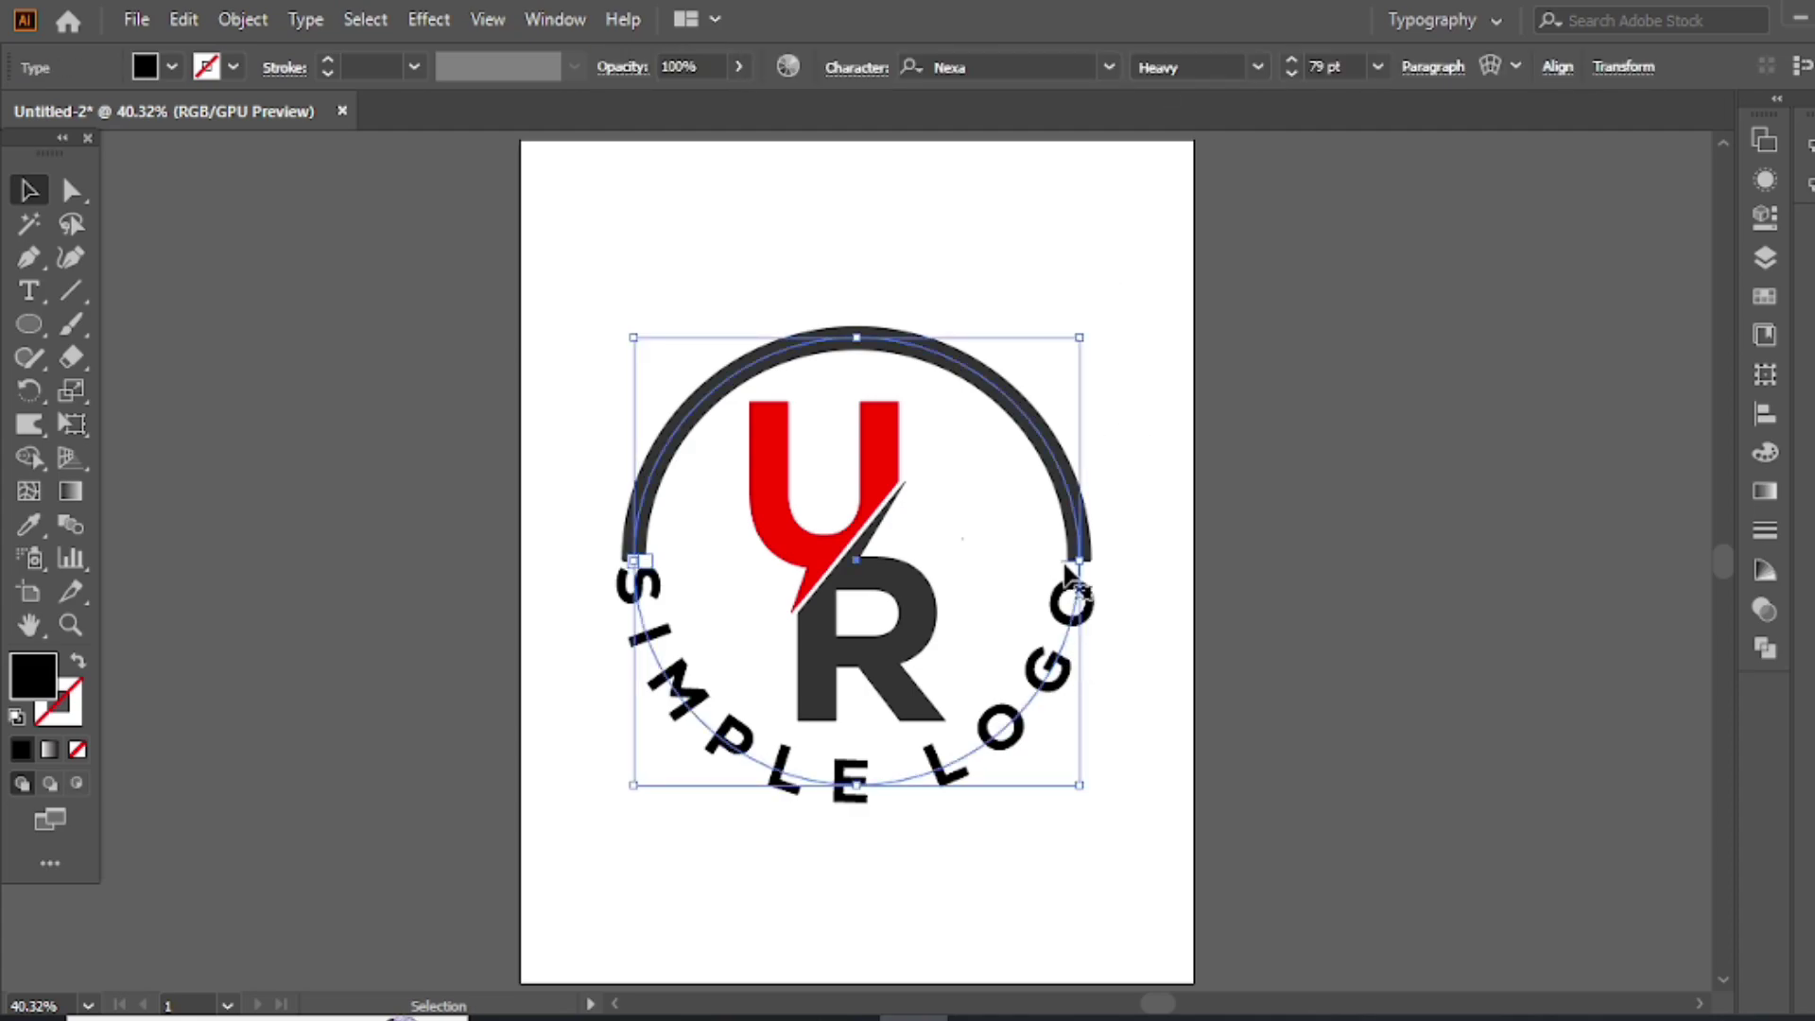
pyautogui.moveTo(1068, 567); pyautogui.dragTo(1073, 562)
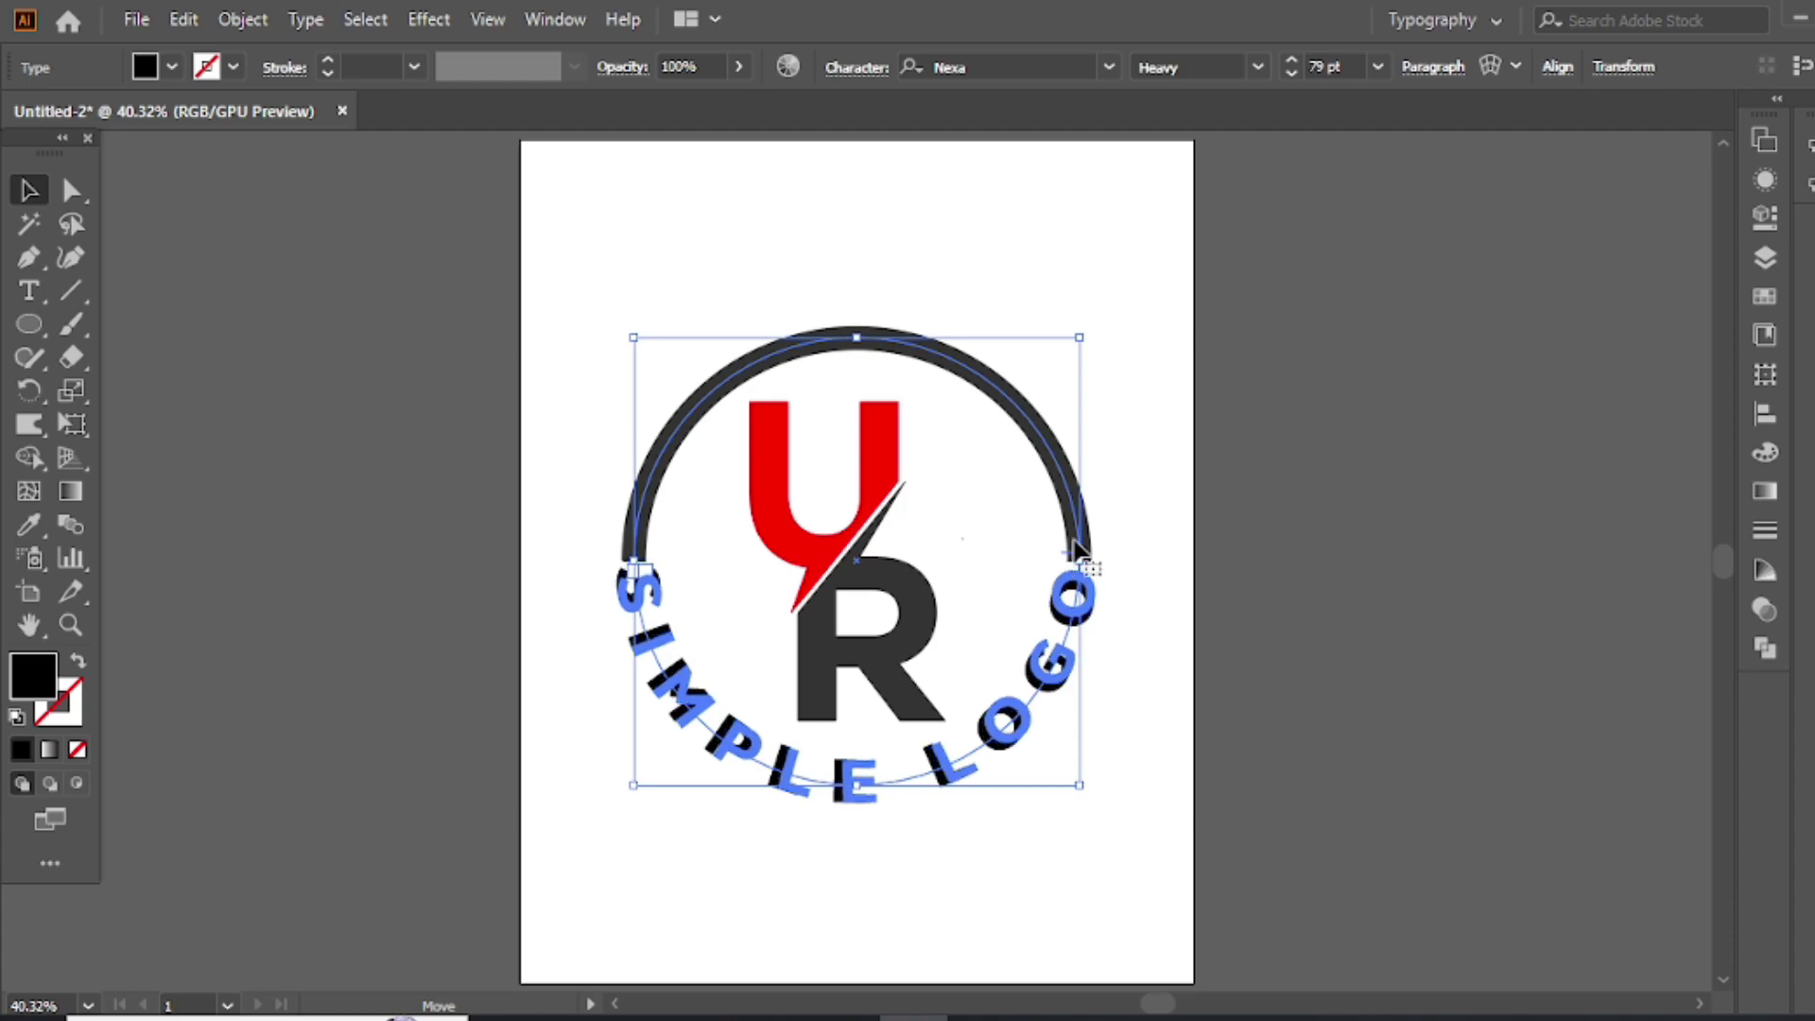
pyautogui.click(1166, 463)
# - Expand the top arc's stroke into a filled shape and centre it horizontally with the text circle
pyautogui.click(1073, 445)
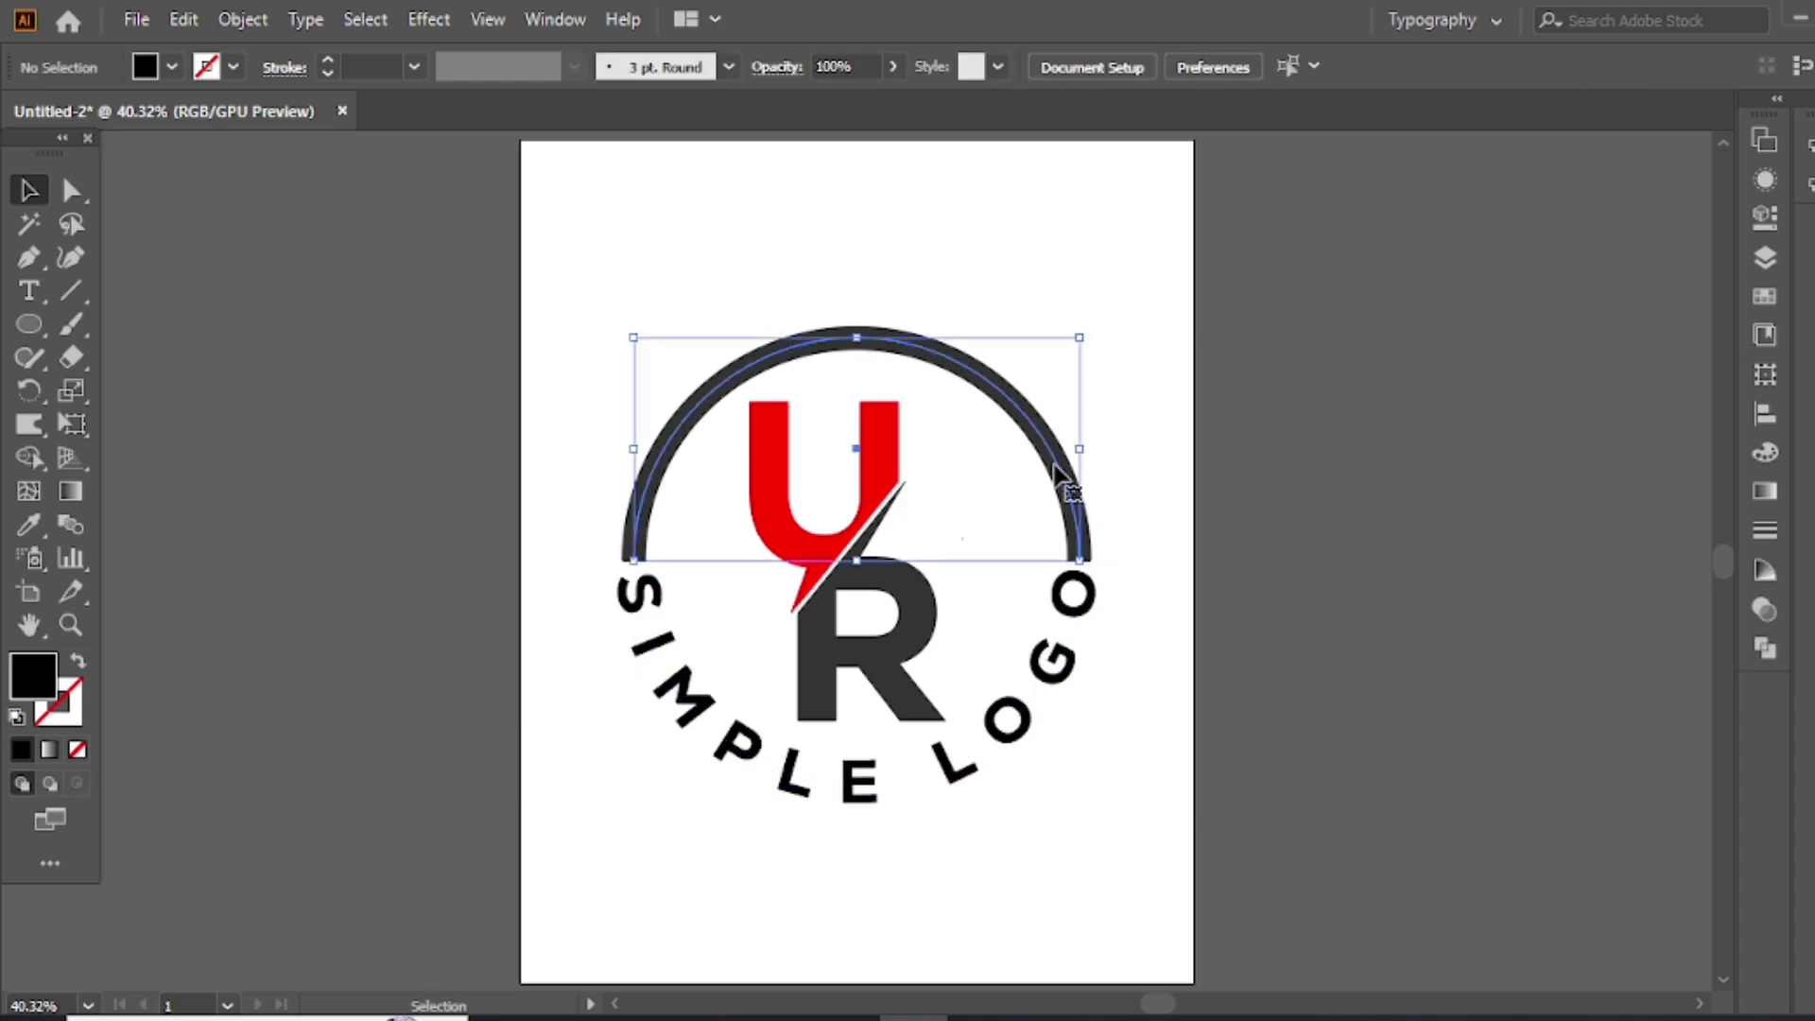
pyautogui.click(243, 18)
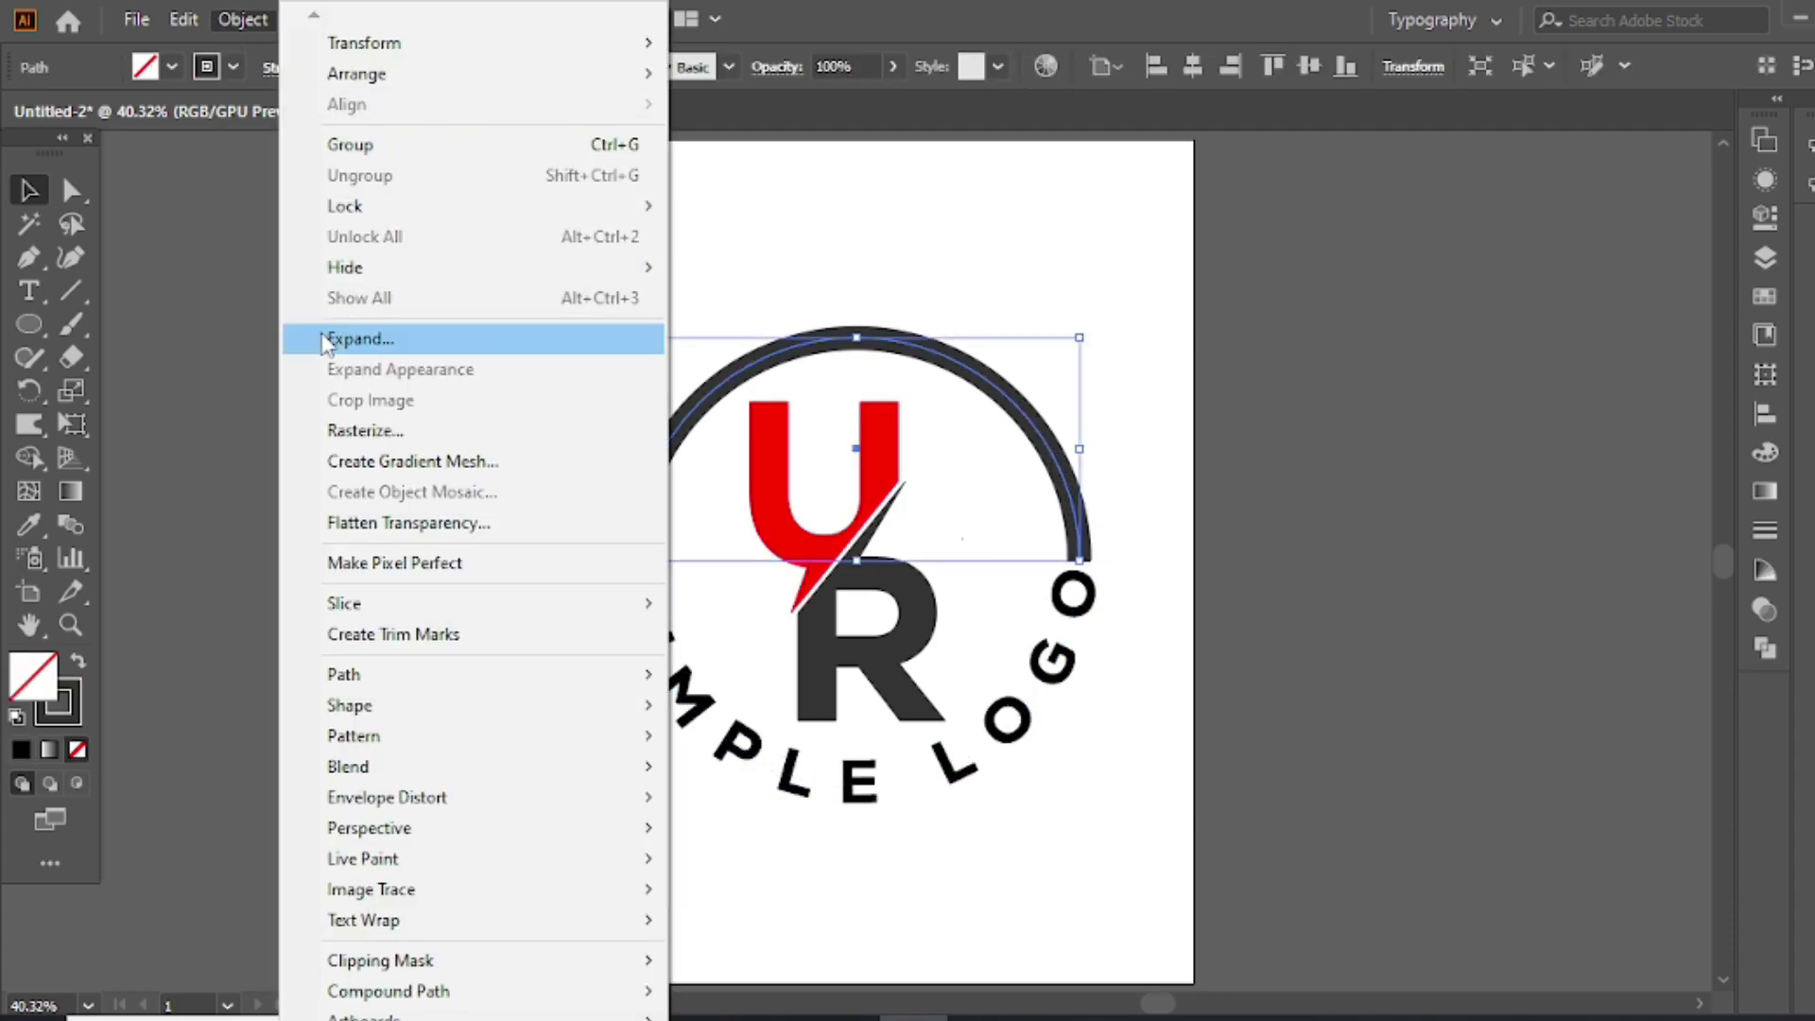
pyautogui.click(409, 339)
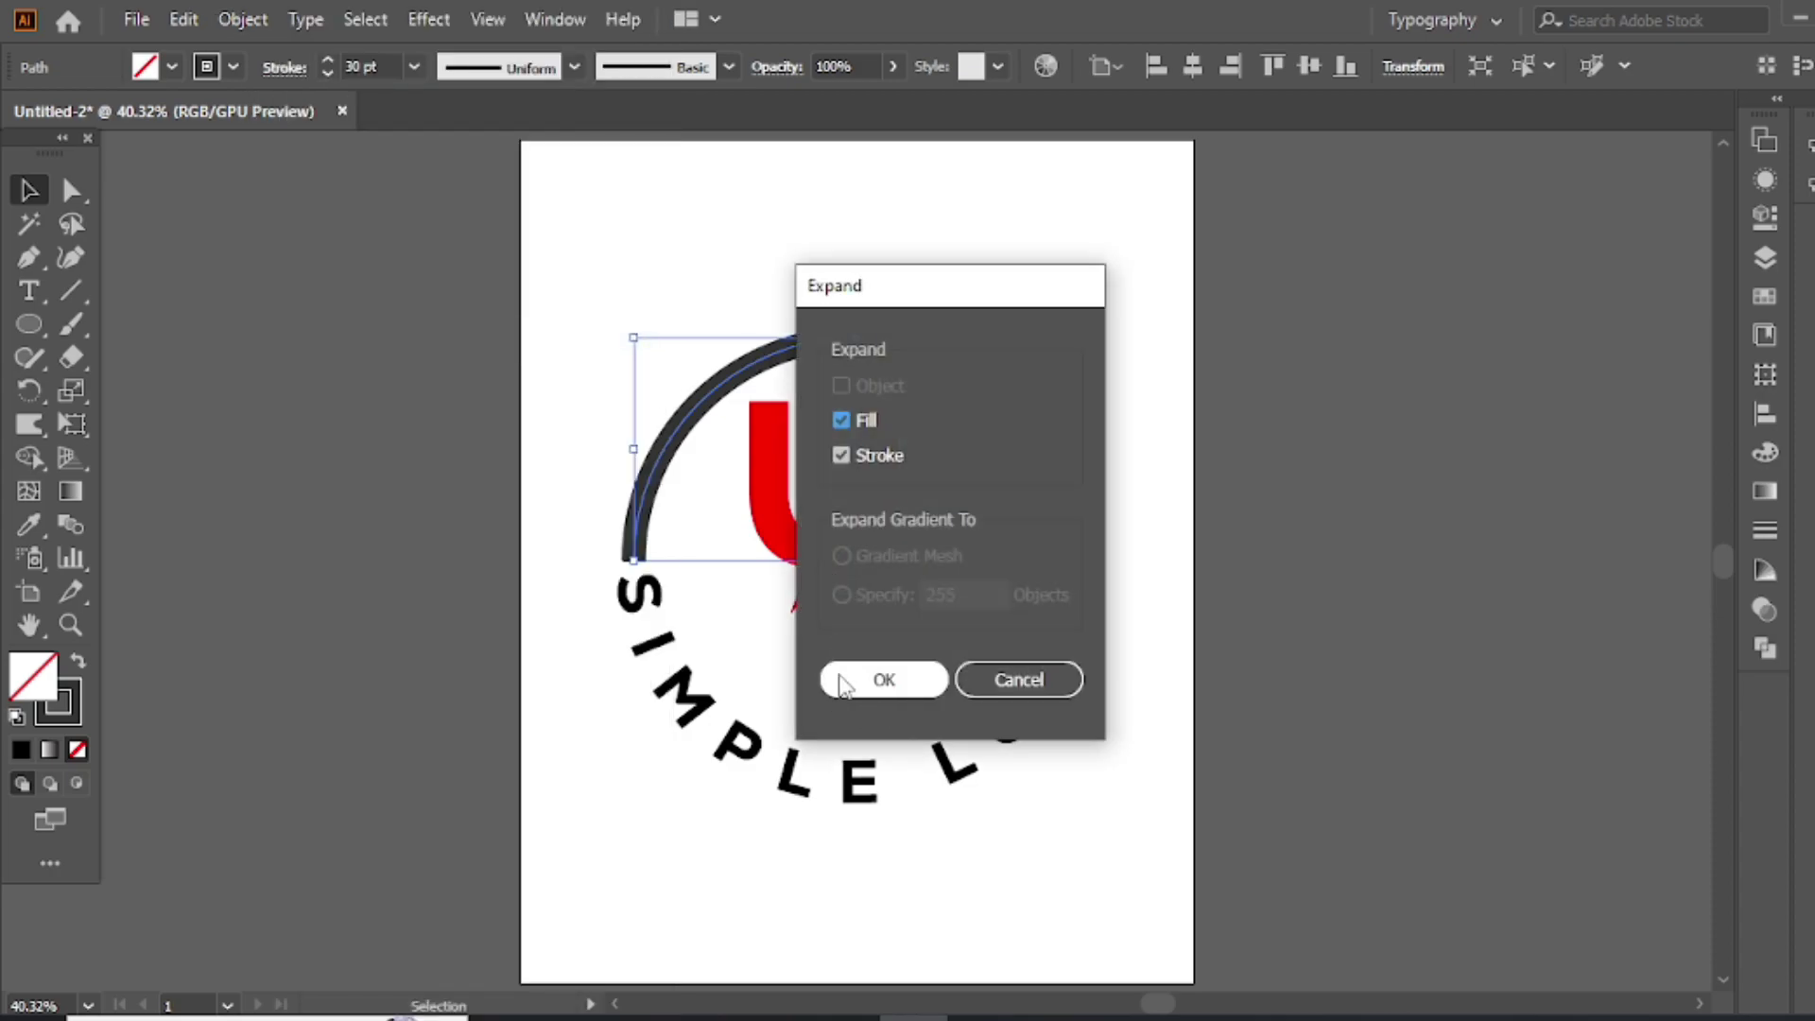
pyautogui.click(875, 673)
pyautogui.moveTo(1121, 279); pyautogui.dragTo(970, 614)
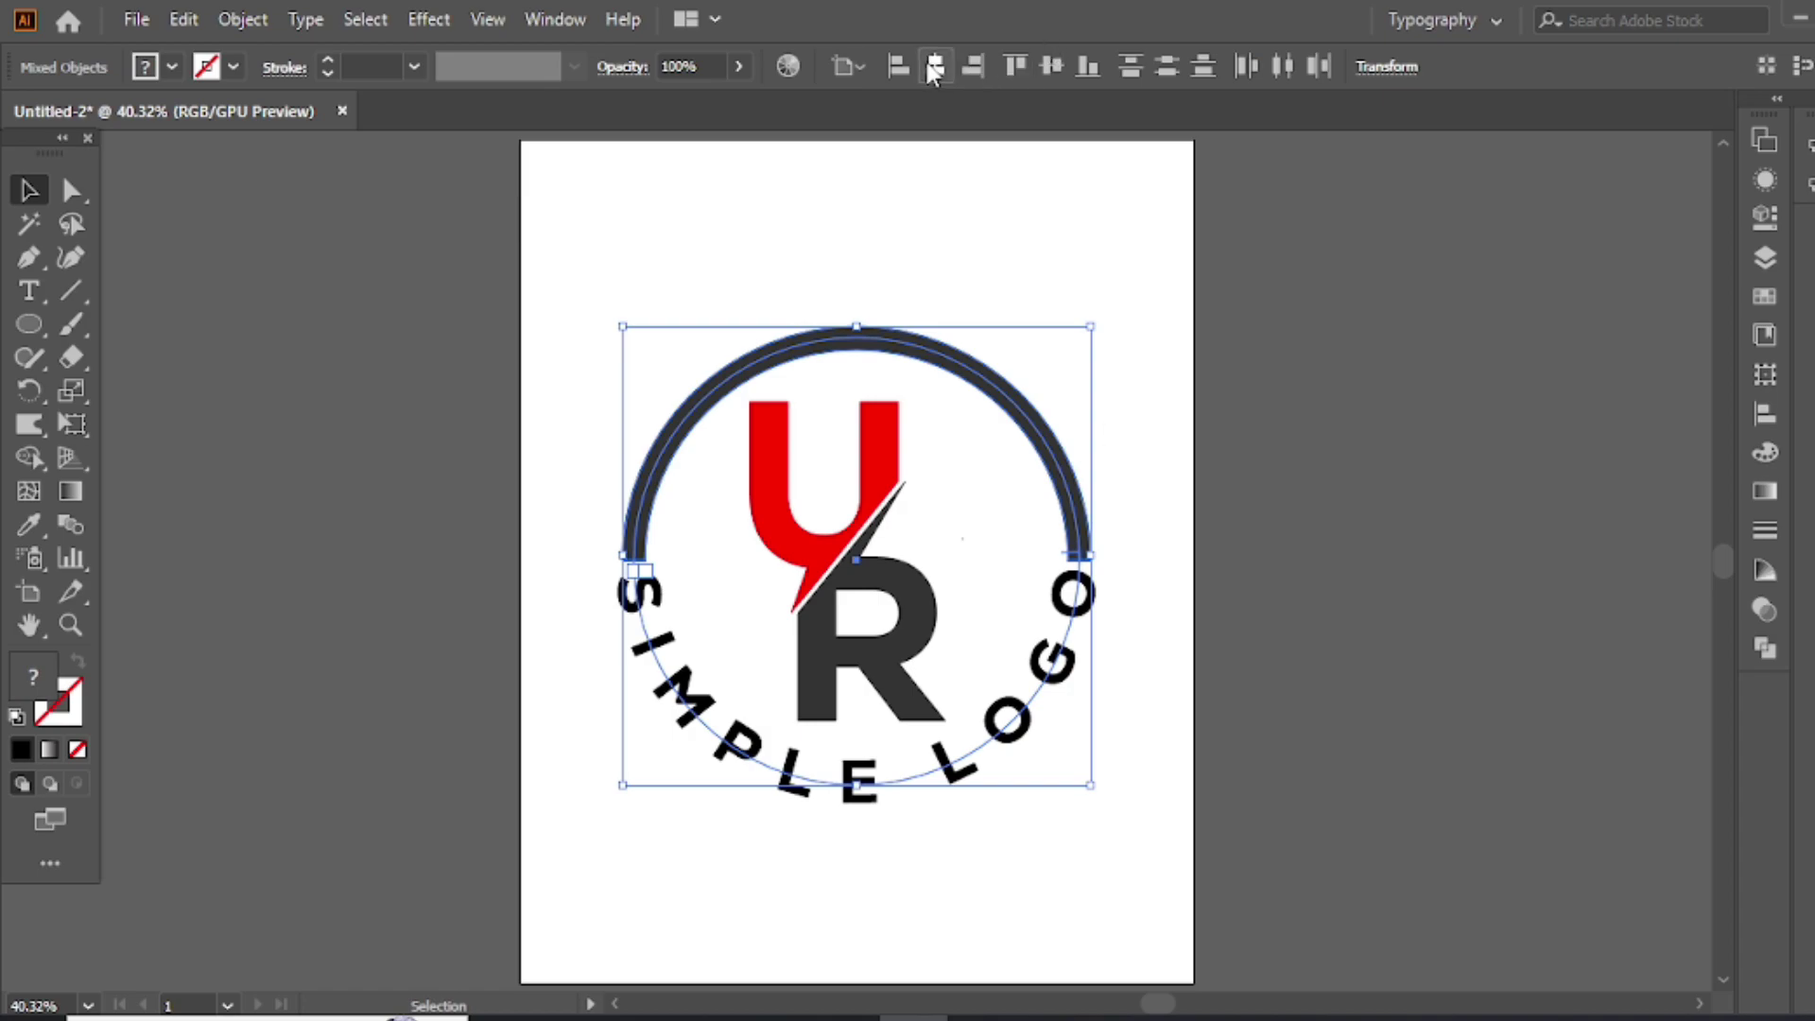
pyautogui.click(934, 71)
pyautogui.click(1136, 319)
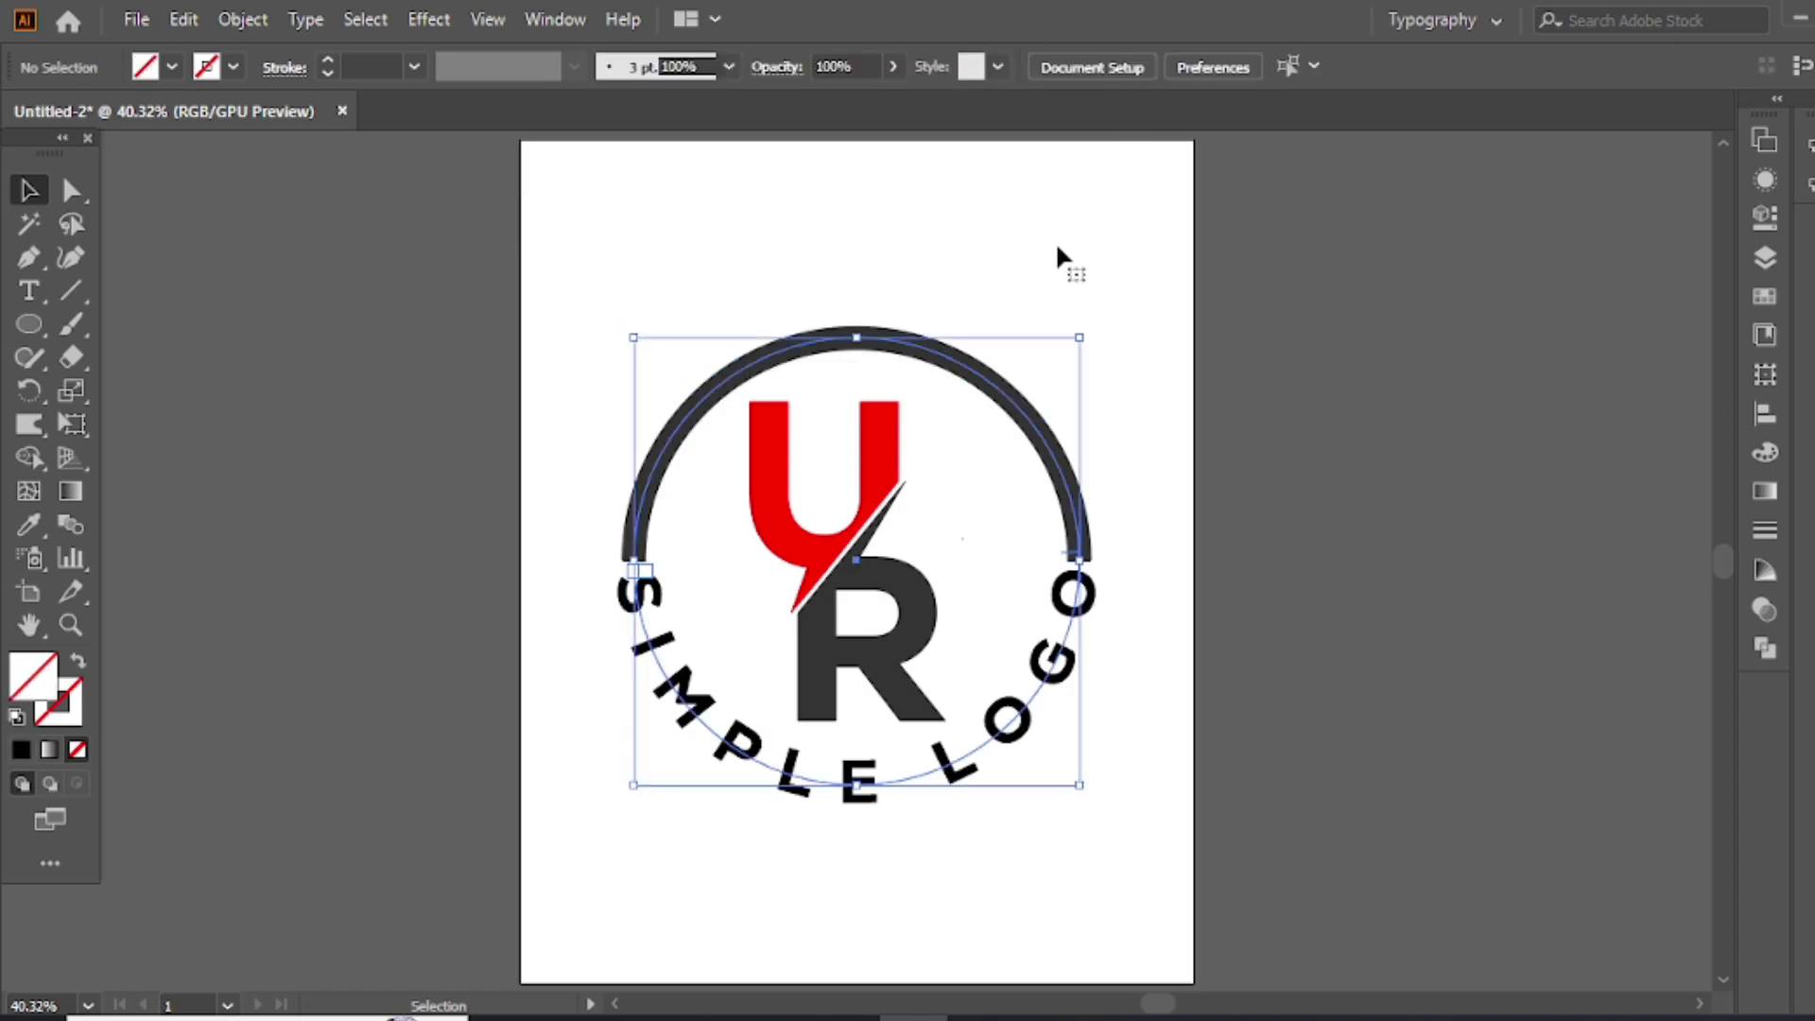
# - Nudge the logo group slightly and raise the curved text's size to 80 pt
pyautogui.click(1061, 679)
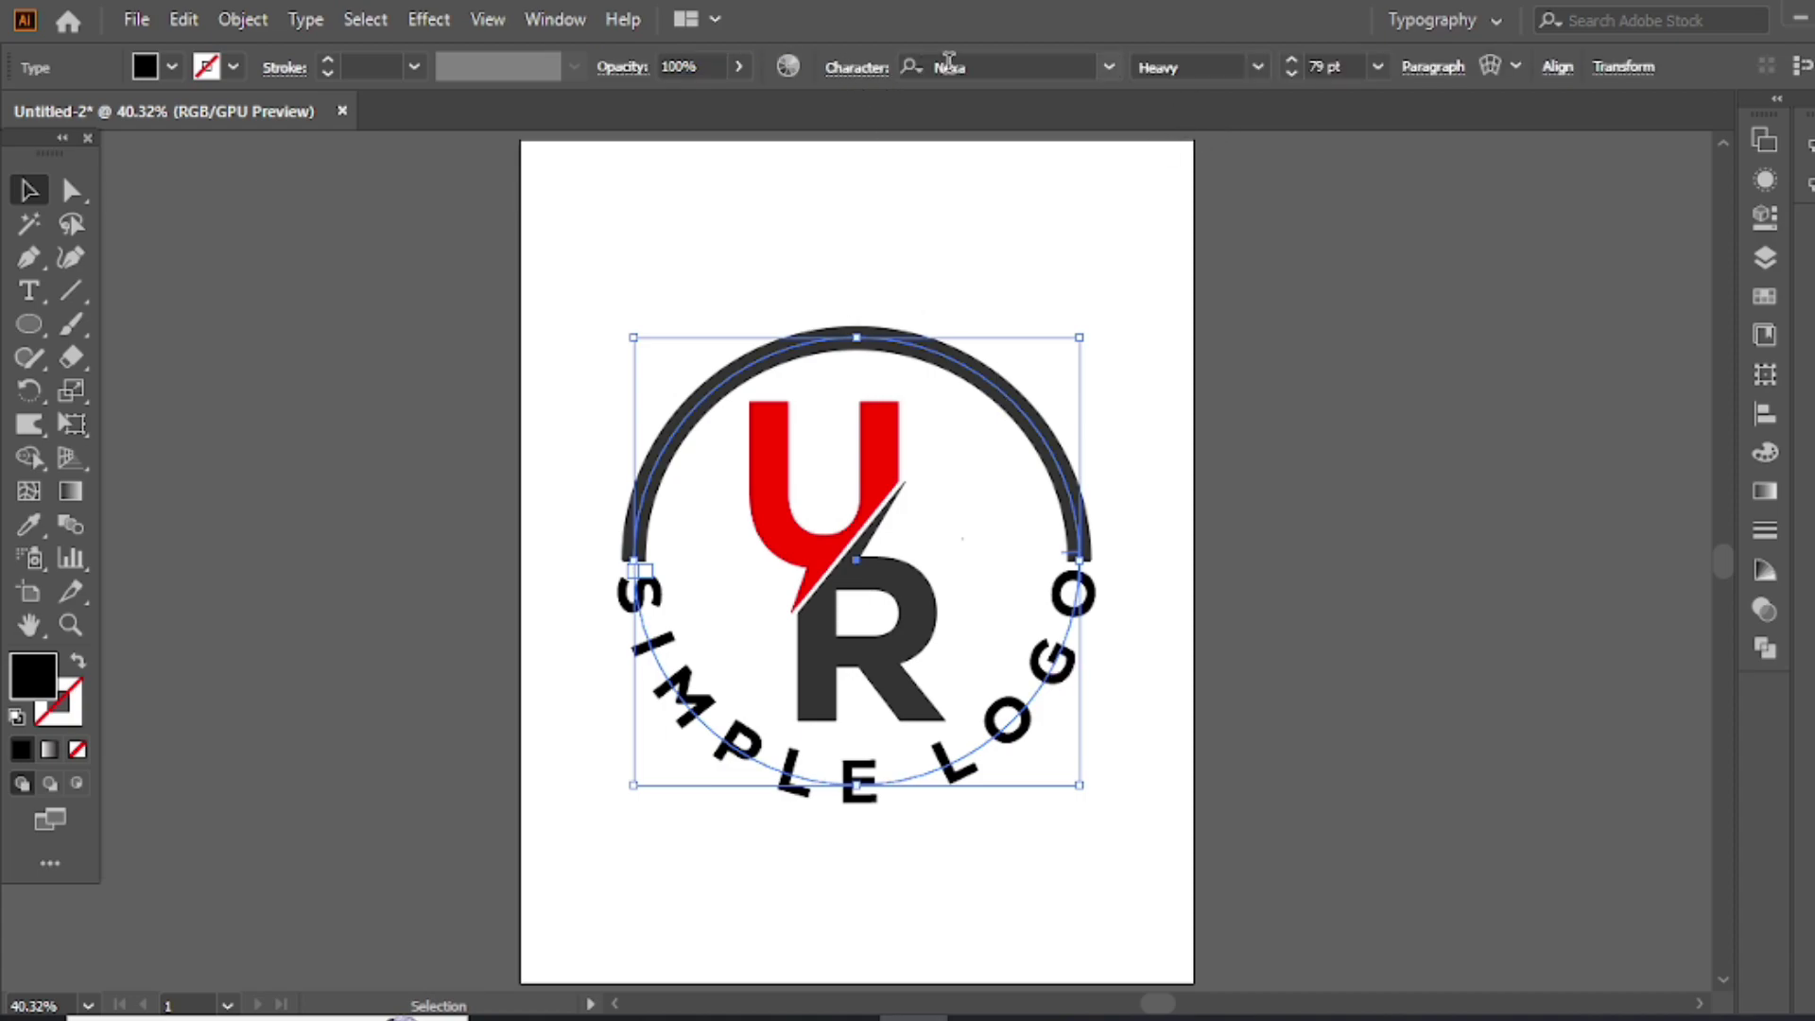
pyautogui.moveTo(1078, 559); pyautogui.dragTo(1074, 565)
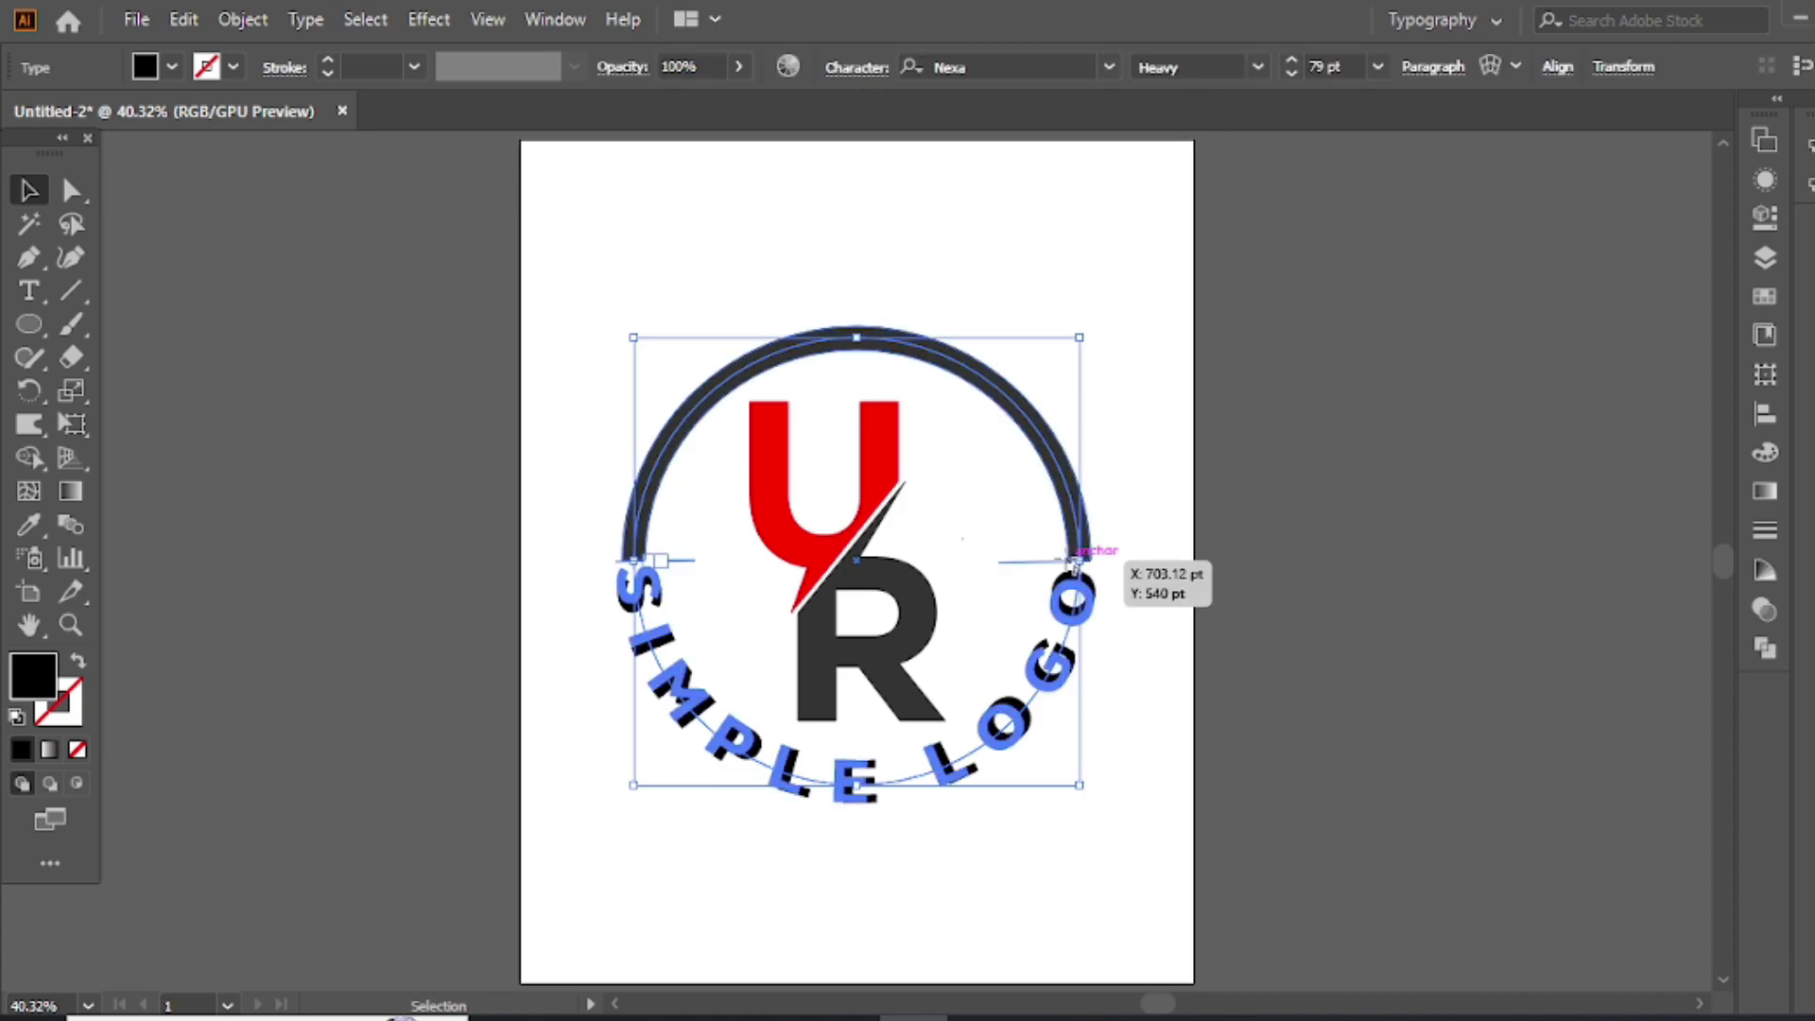
pyautogui.click(1152, 408)
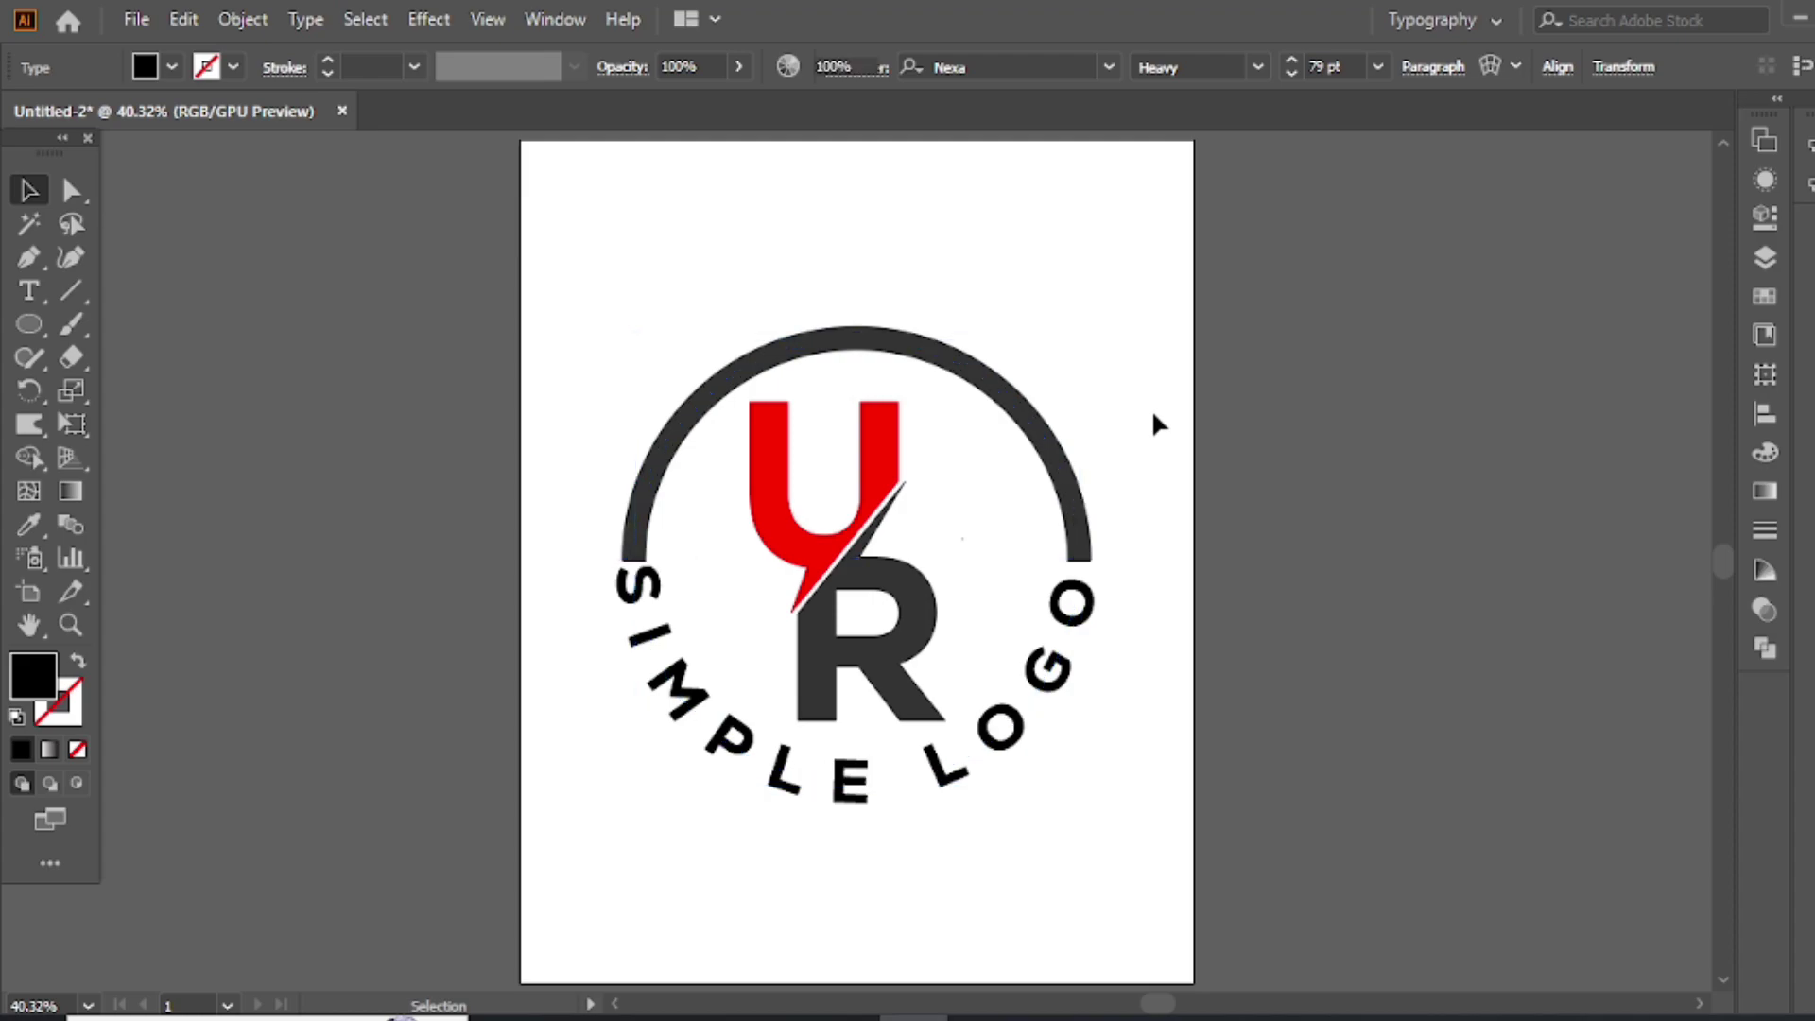
pyautogui.click(1051, 587)
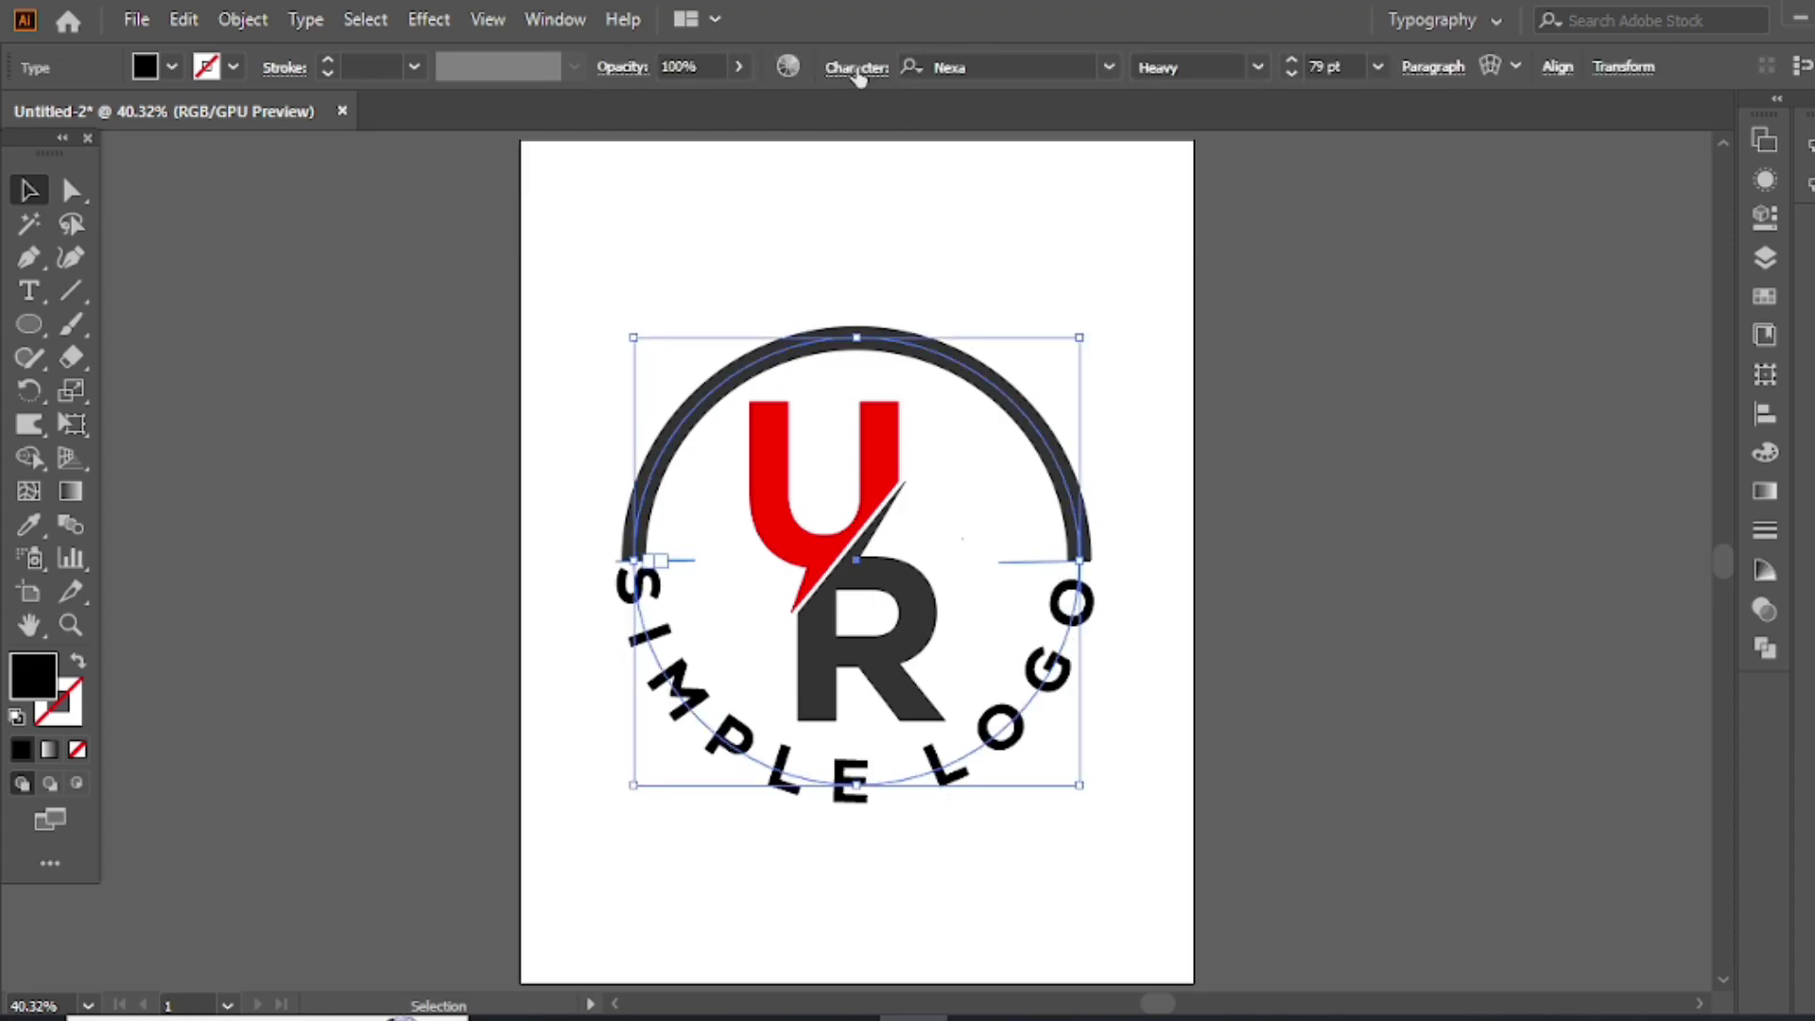
pyautogui.click(856, 69)
pyautogui.click(1293, 61)
pyautogui.click(1291, 65)
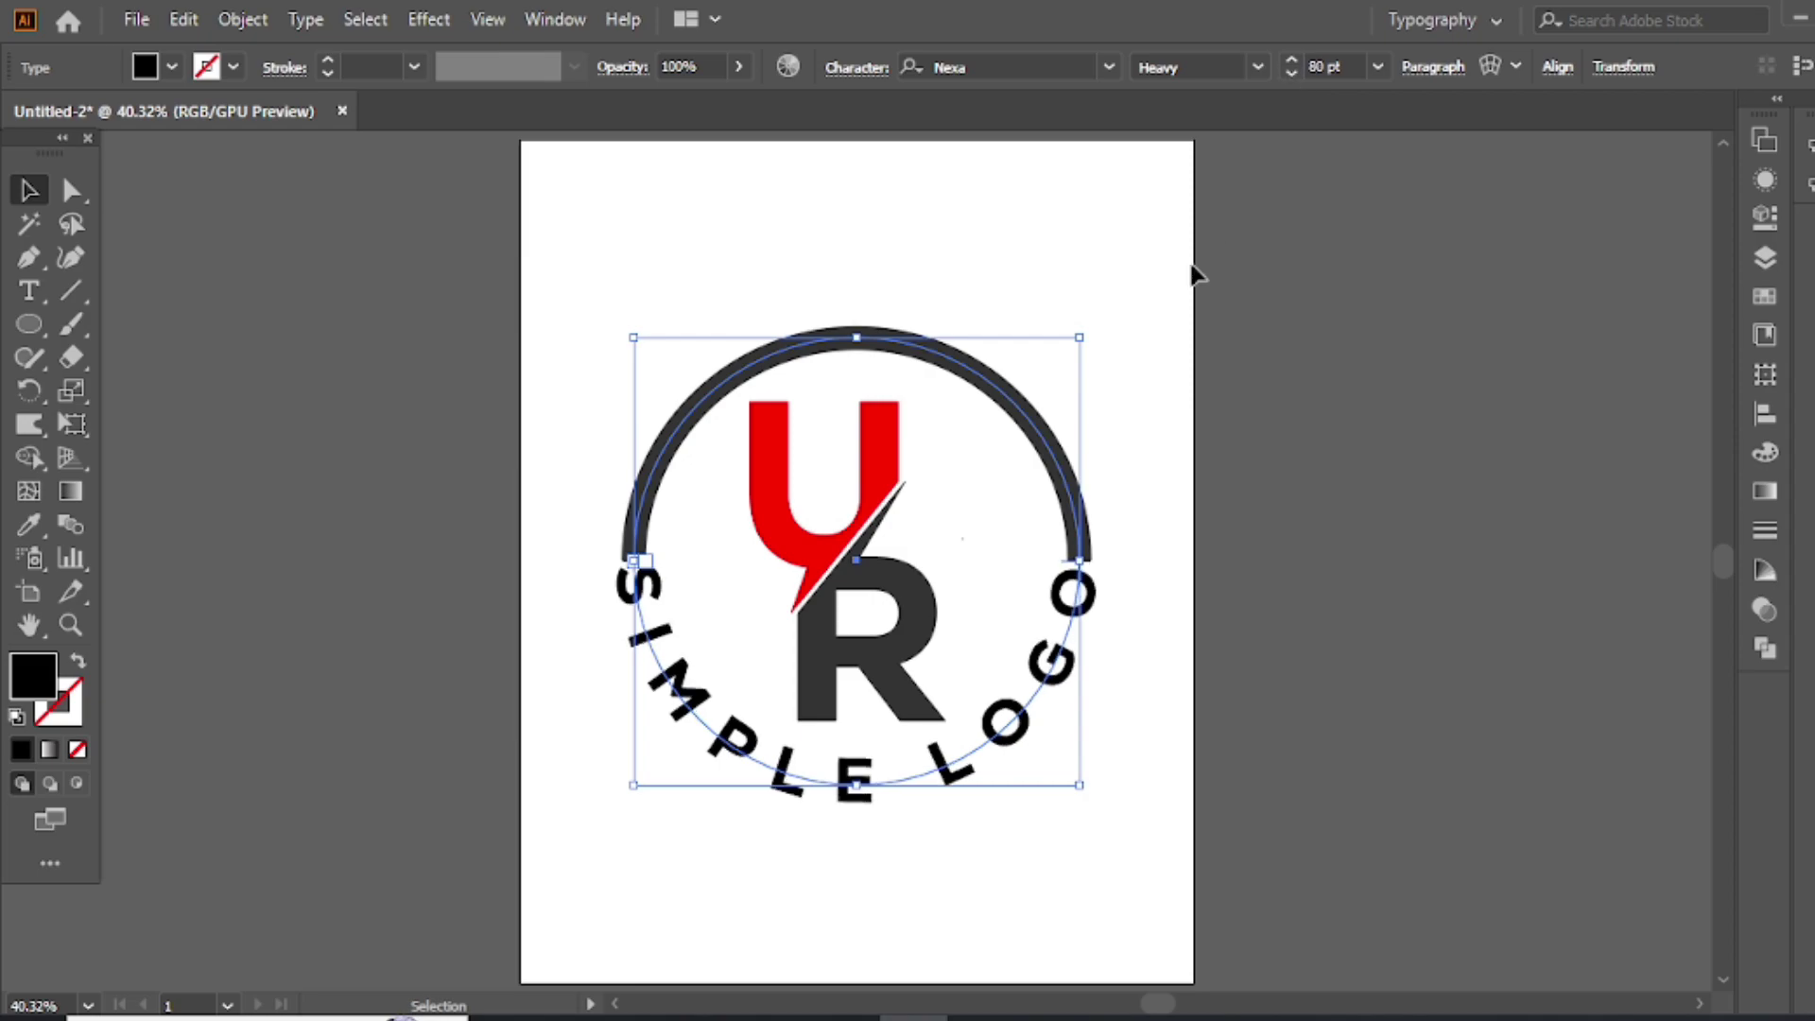
# - Adjust the curved text's end point and increase its tracking to 275
pyautogui.click(1146, 293)
pyautogui.click(658, 591)
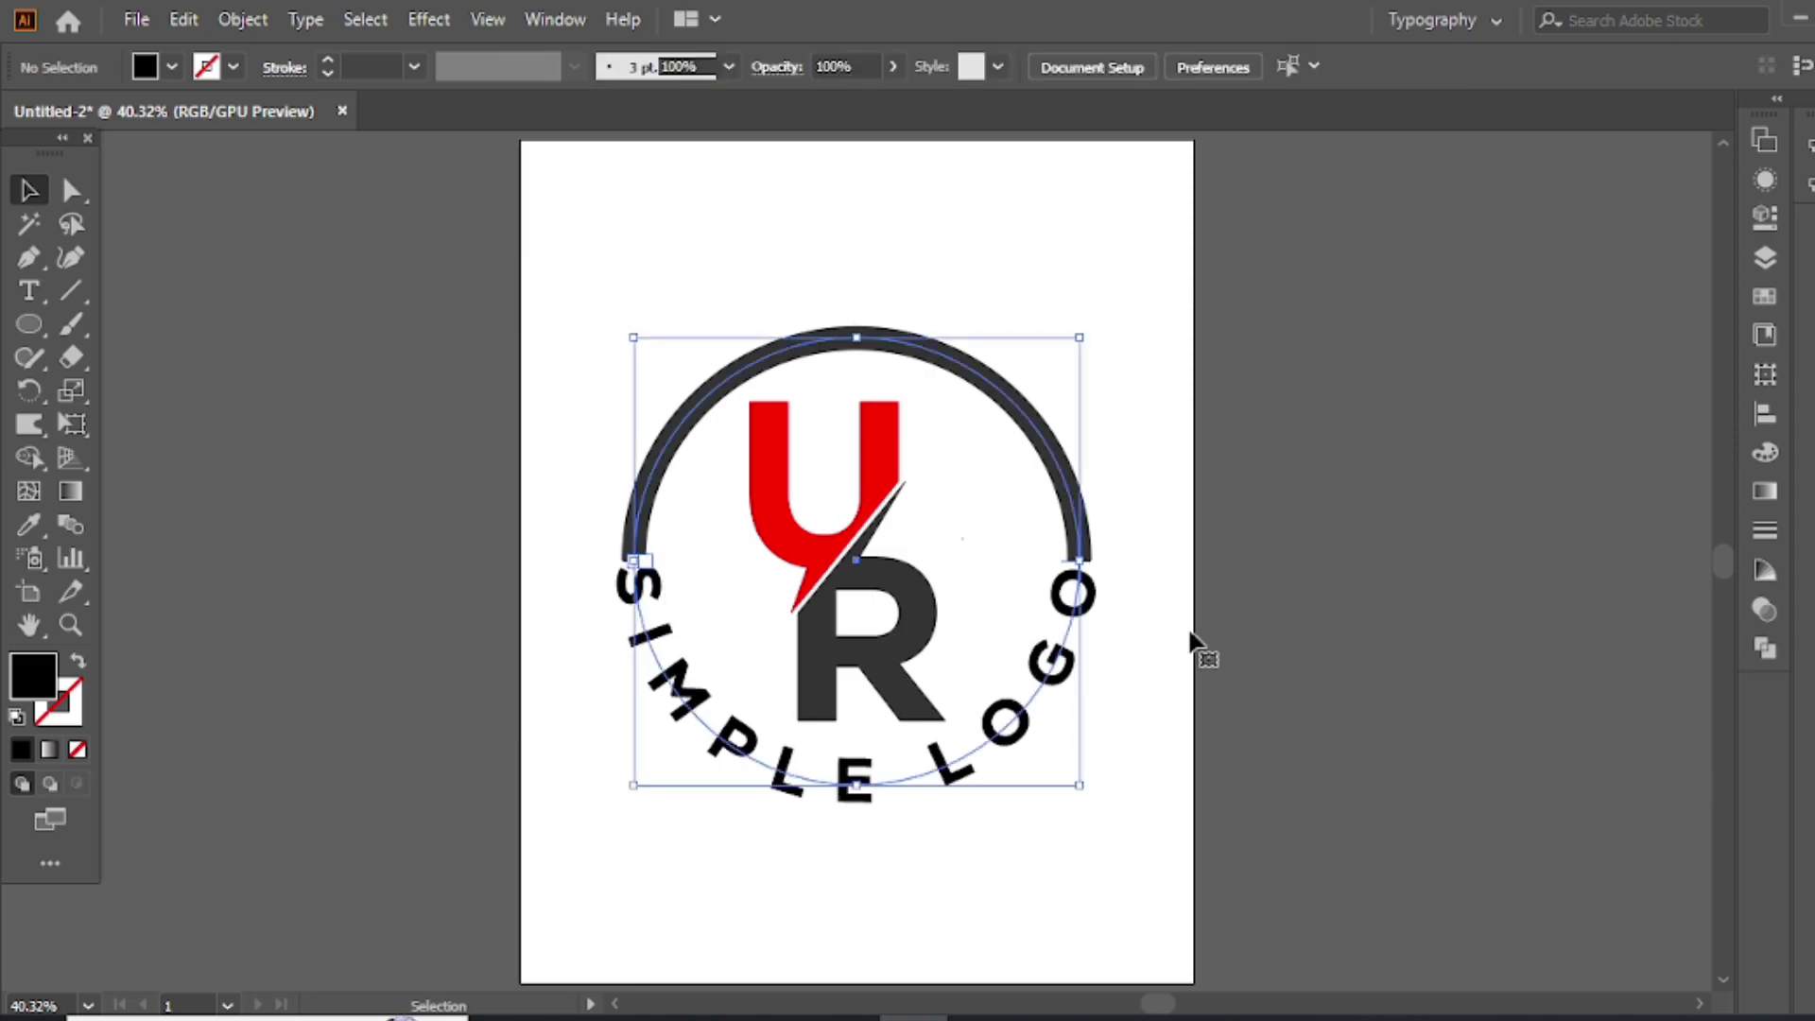
pyautogui.click(1077, 559)
pyautogui.moveTo(1078, 560); pyautogui.dragTo(1077, 565)
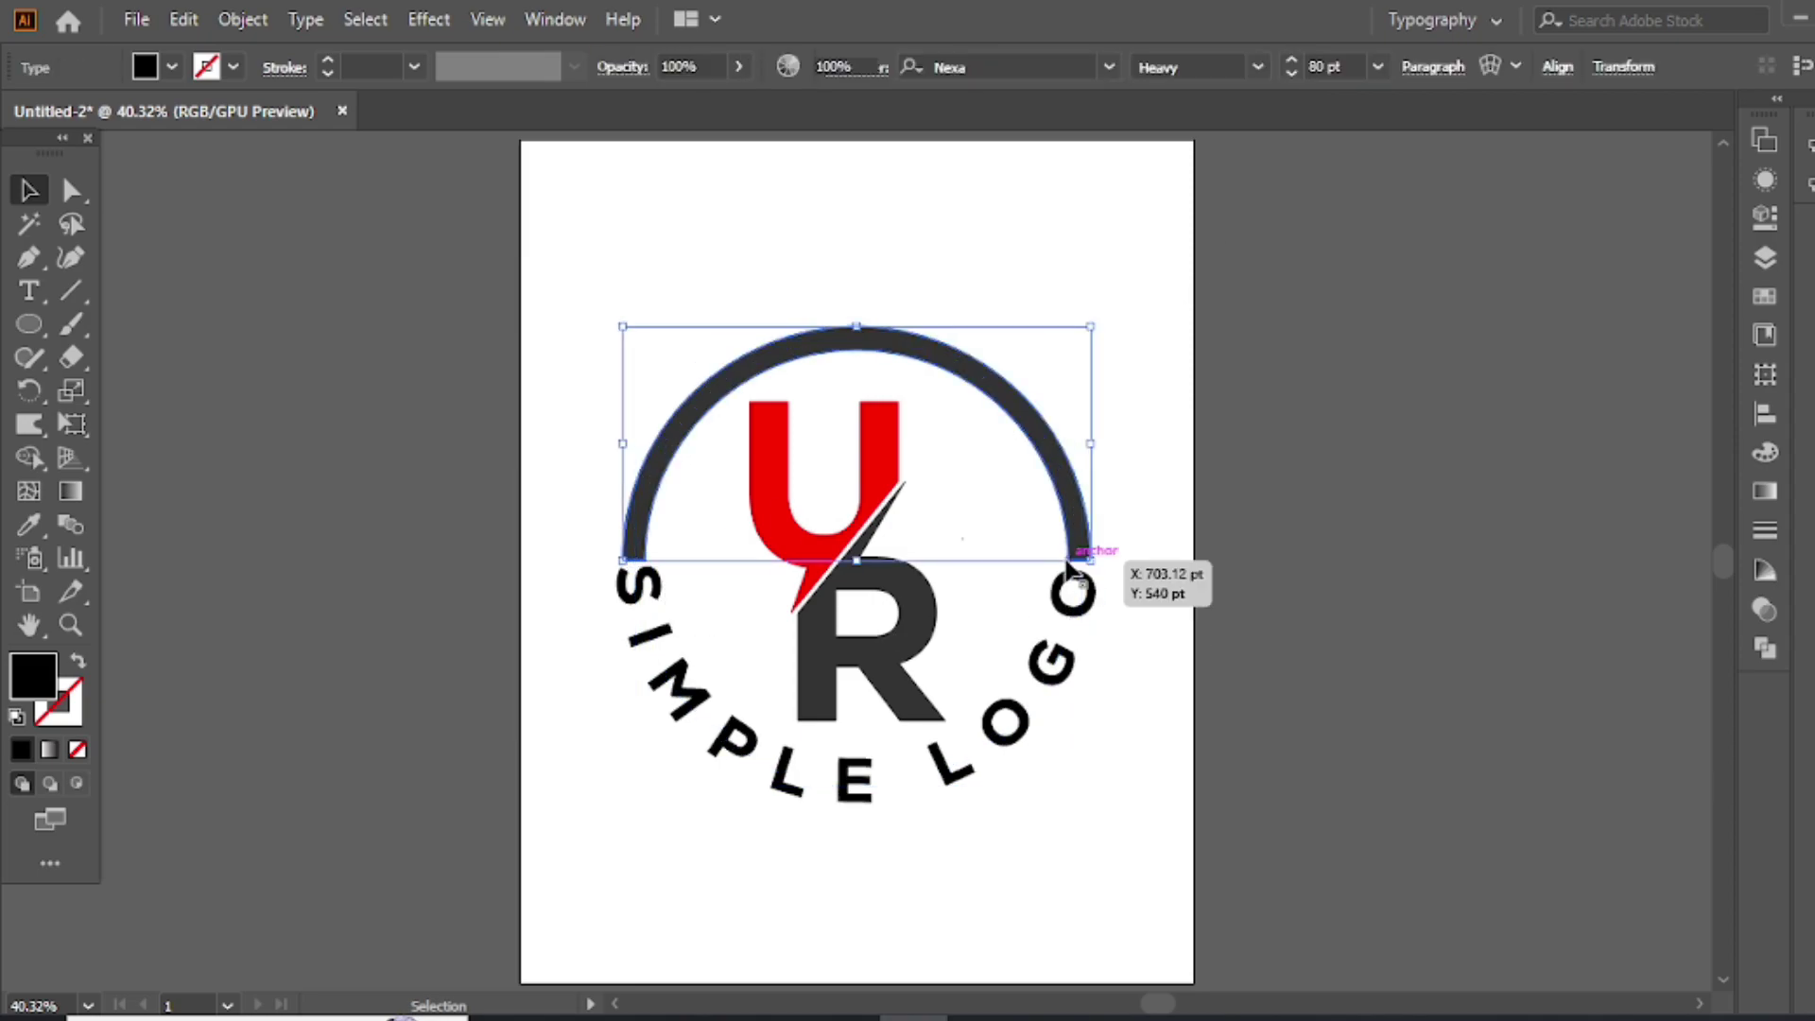
pyautogui.click(856, 68)
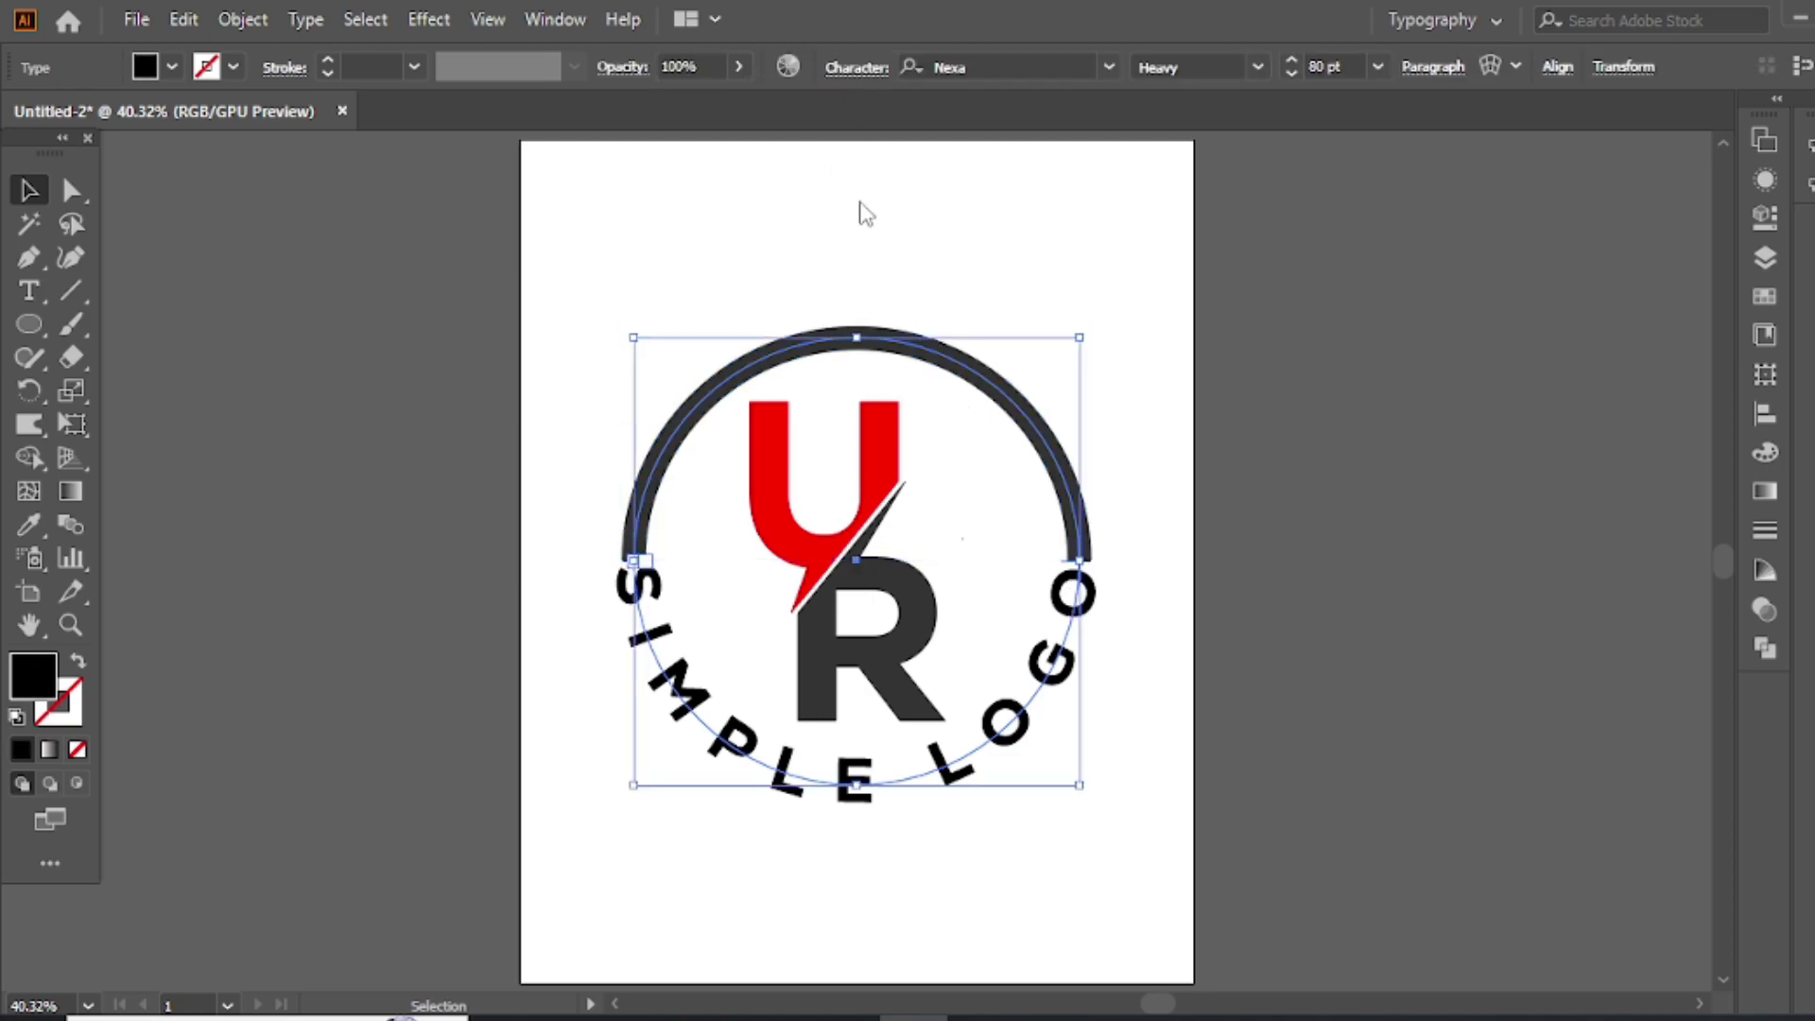
pyautogui.click(781, 224)
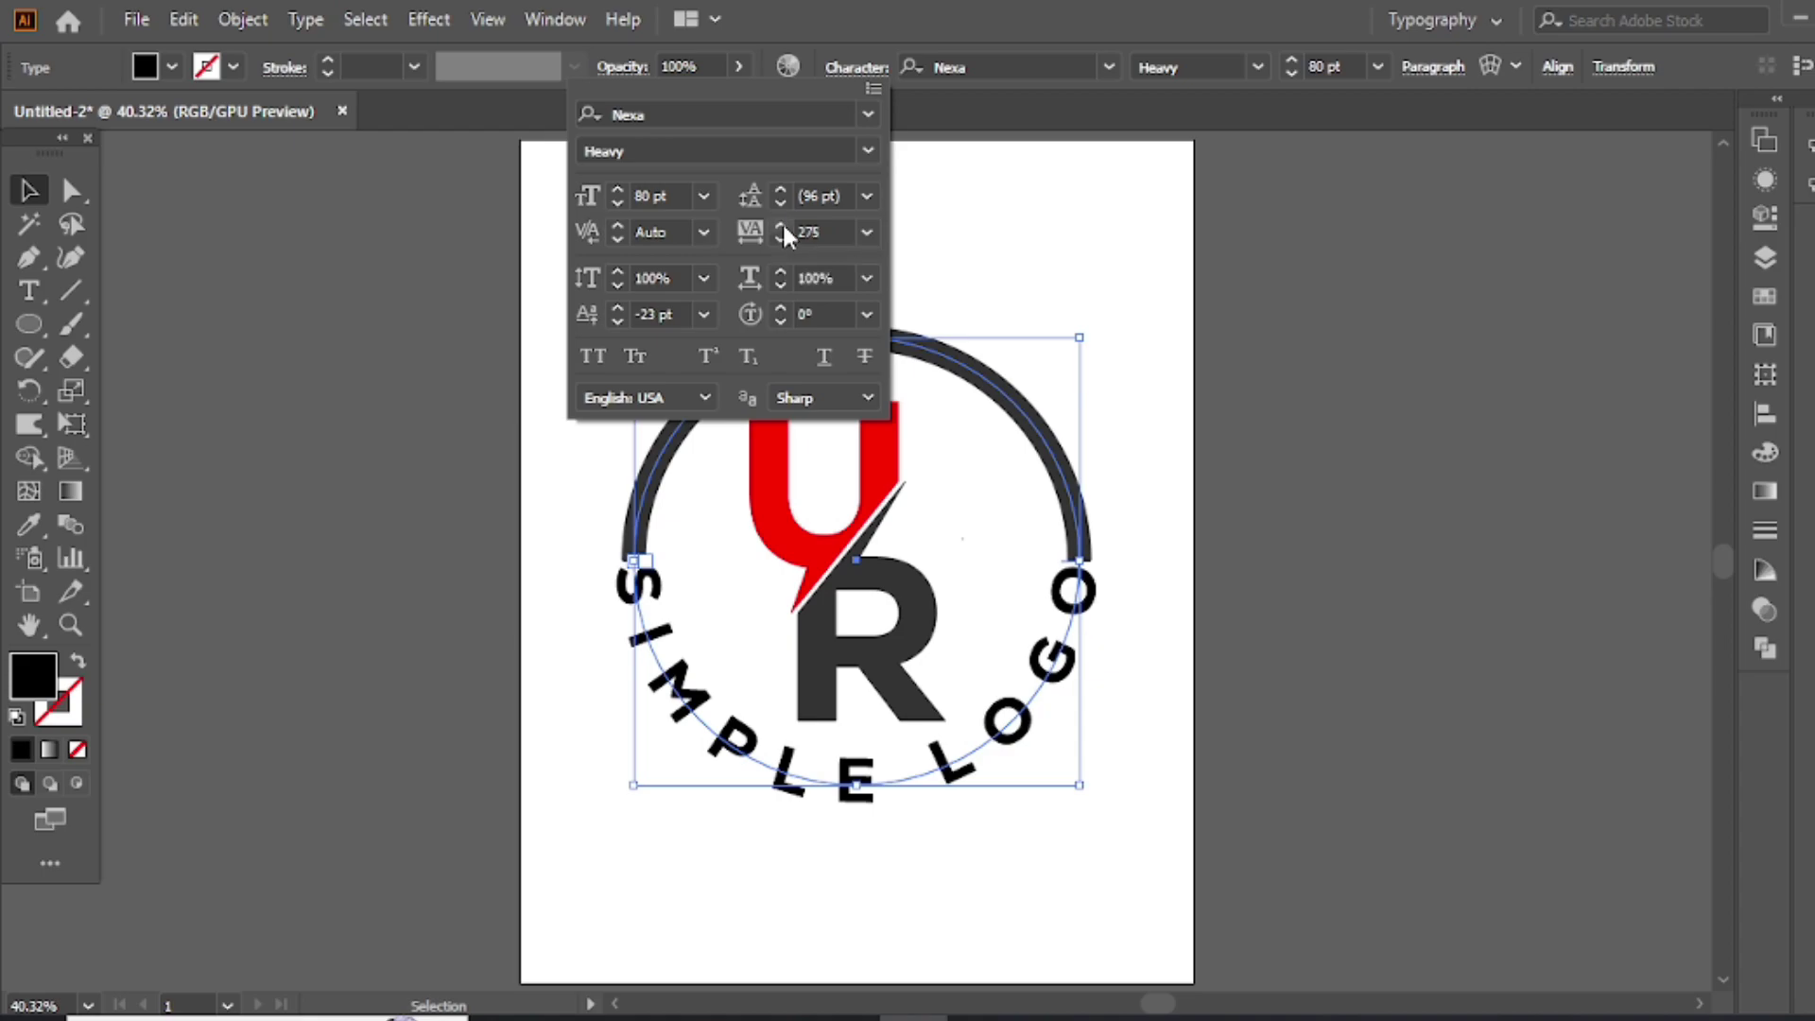
pyautogui.click(1093, 236)
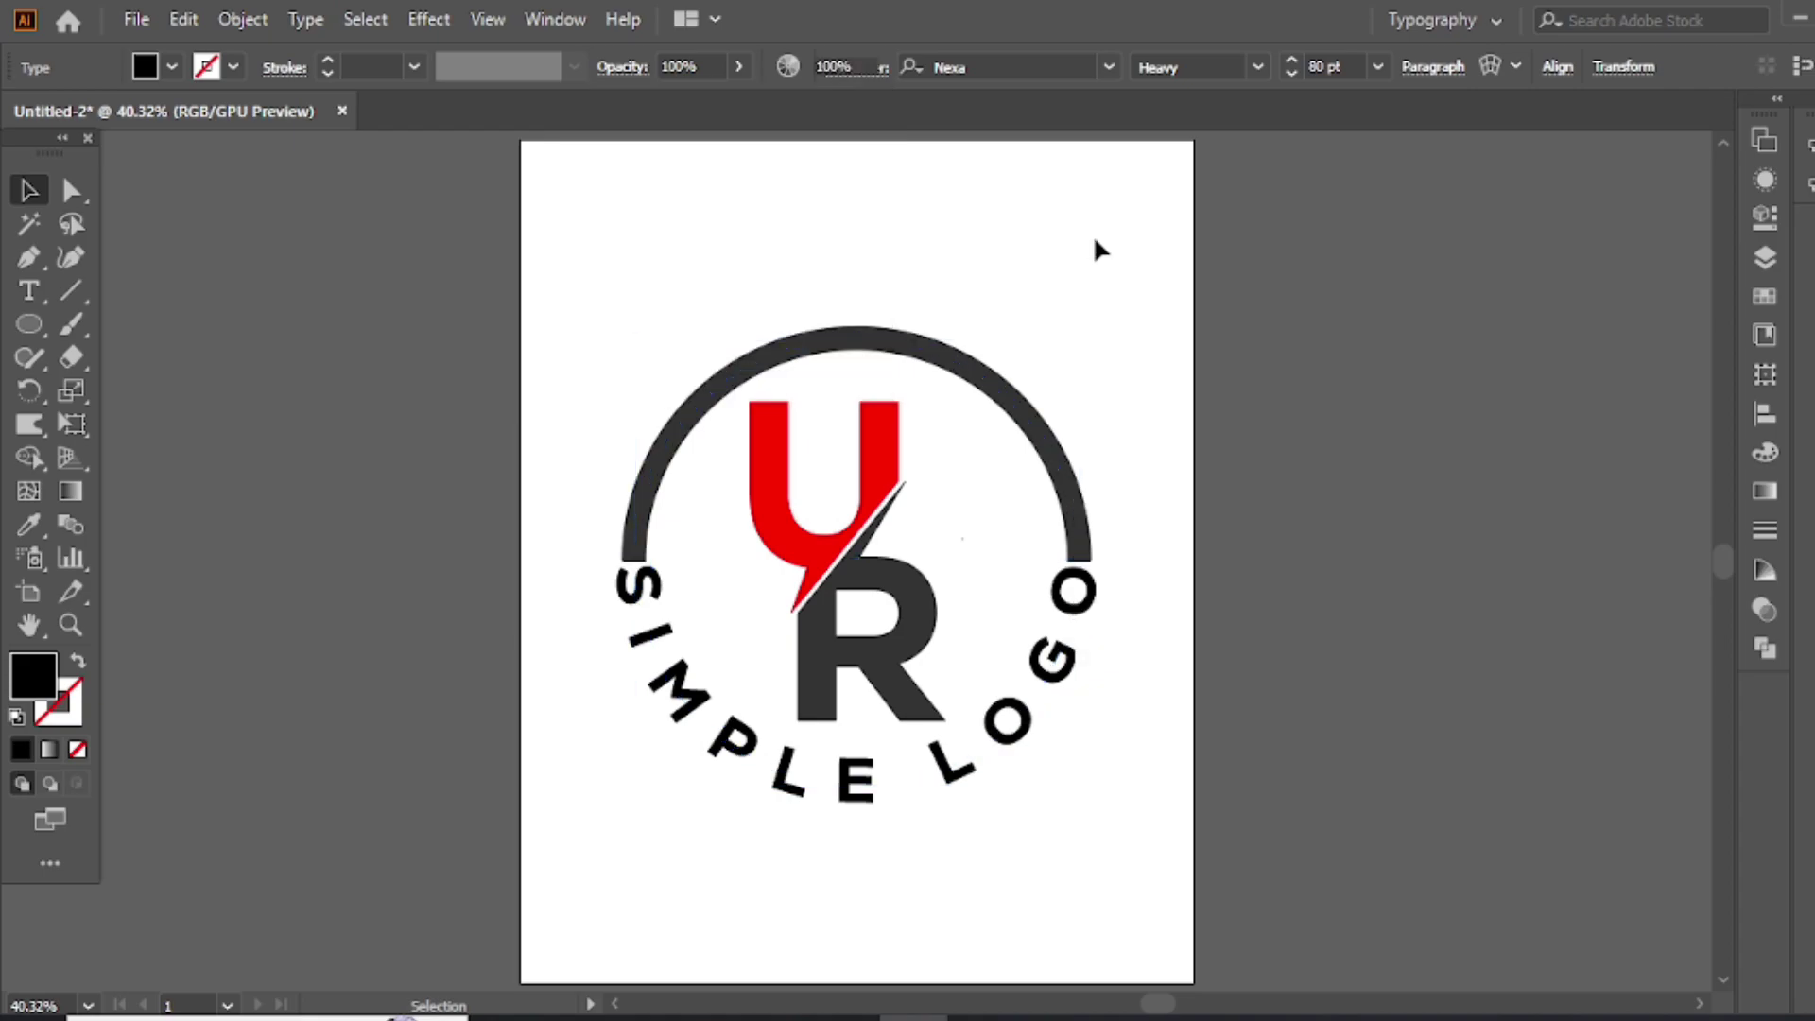
pyautogui.moveTo(1122, 283); pyautogui.dragTo(1065, 430)
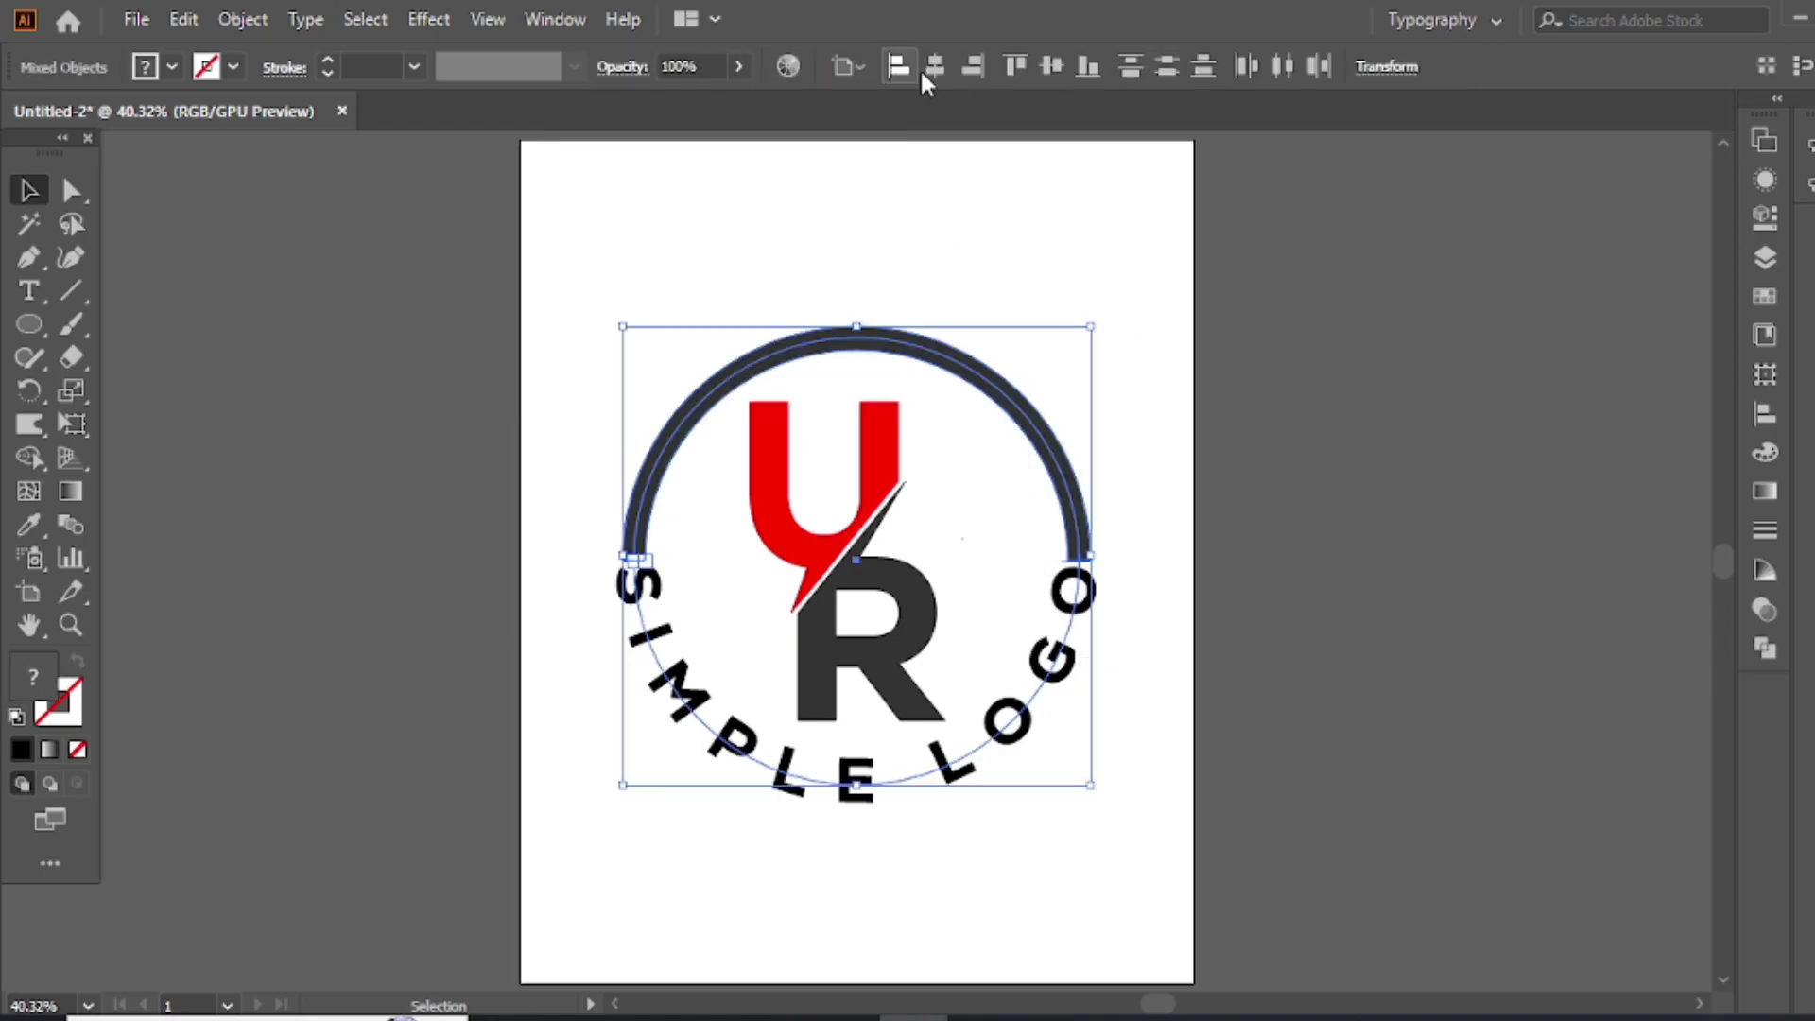
# - Centre the arc and curved text horizontally and group them
pyautogui.click(938, 74)
pyautogui.rightClick(786, 194)
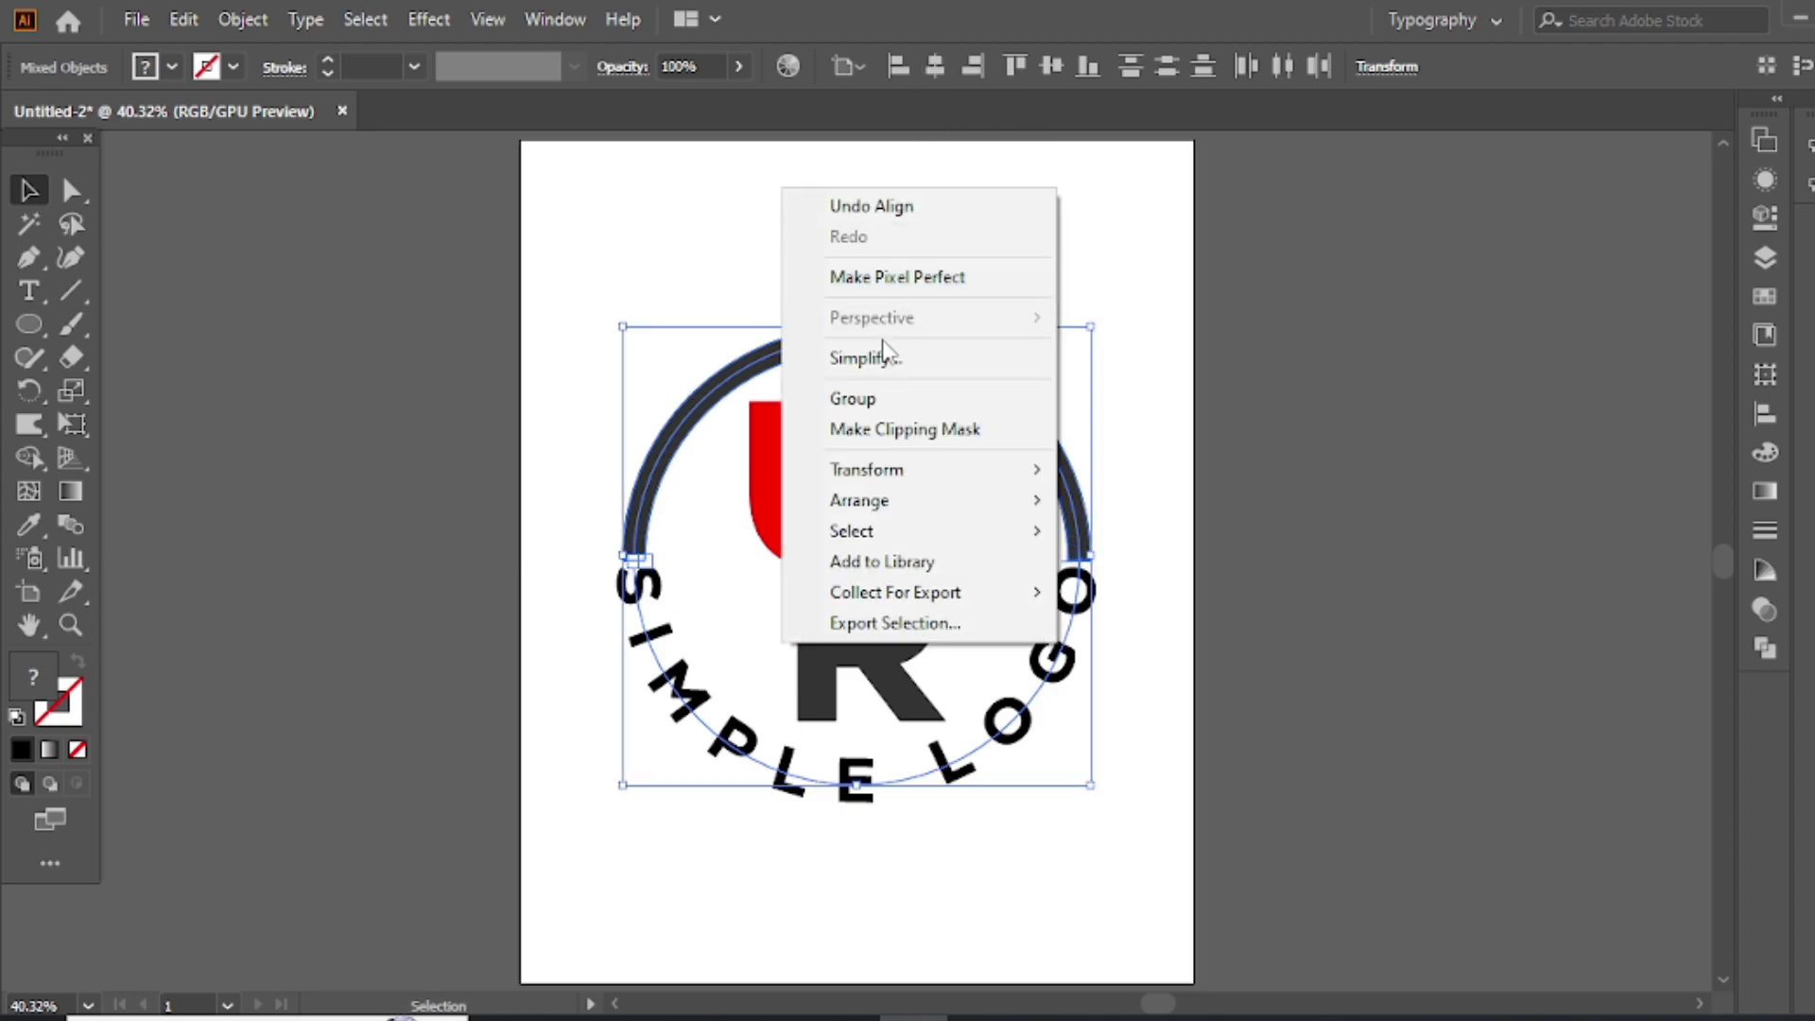
pyautogui.click(892, 398)
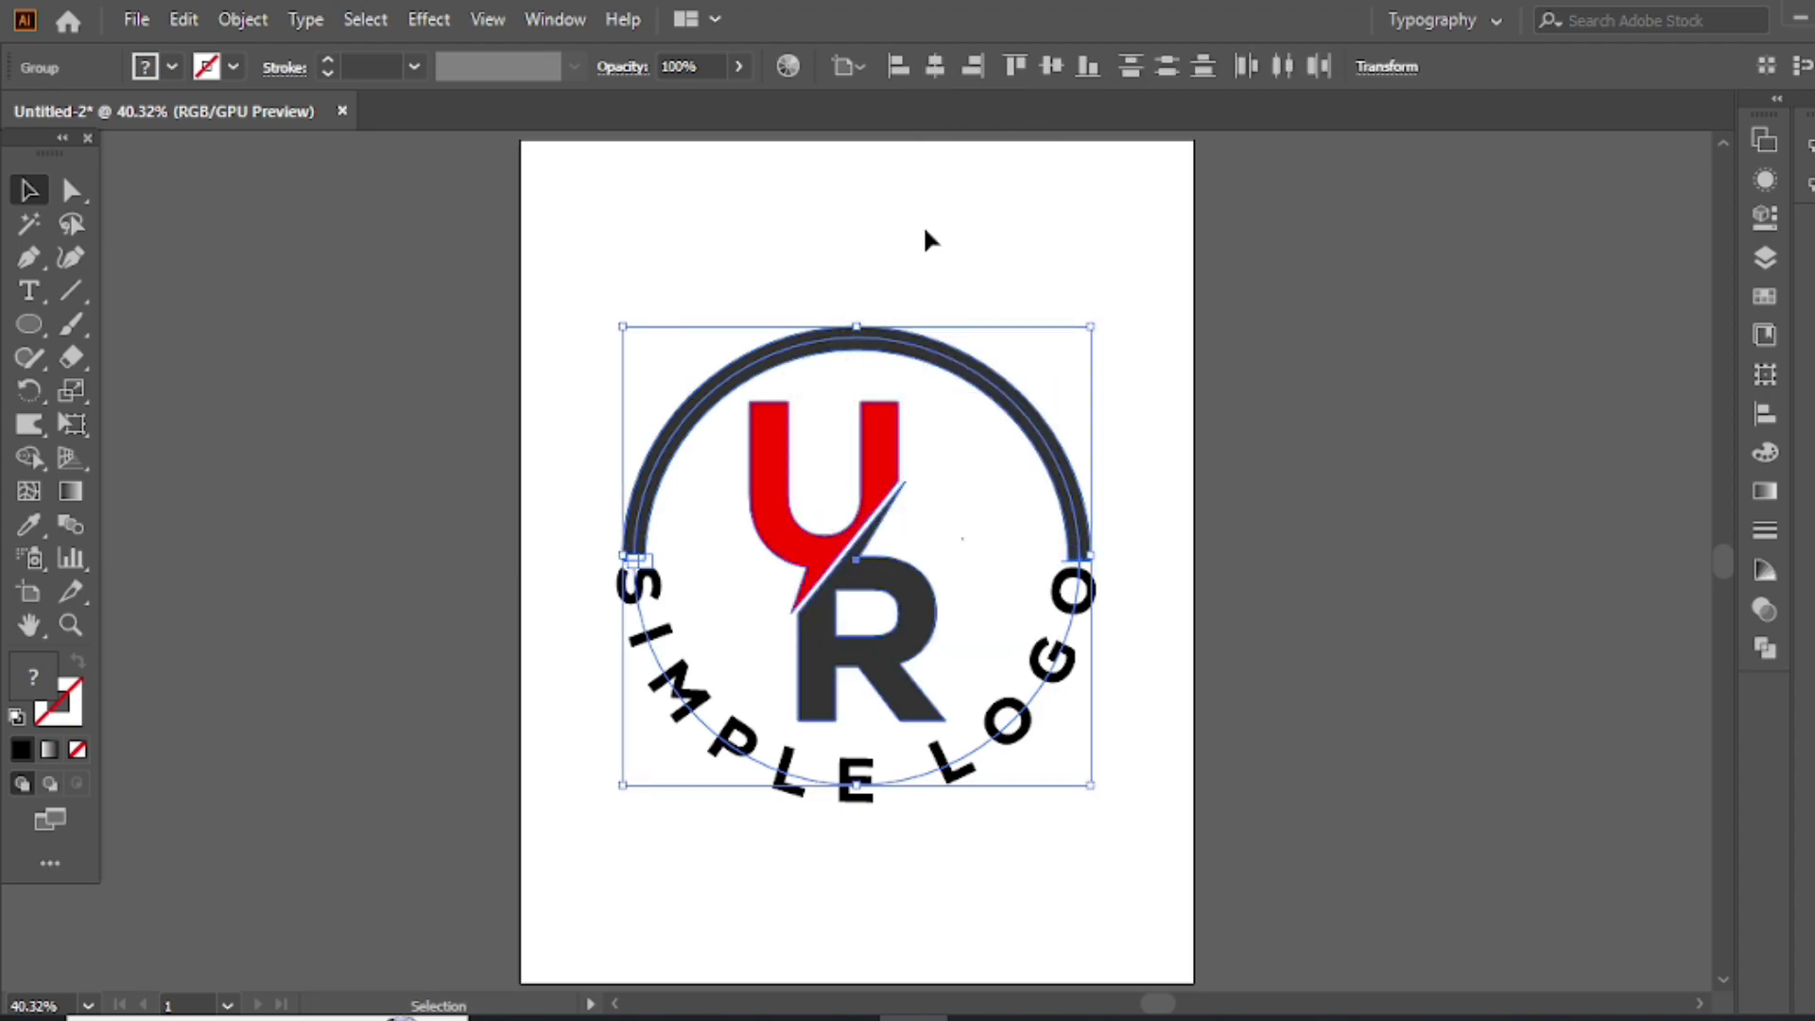
pyautogui.click(1080, 231)
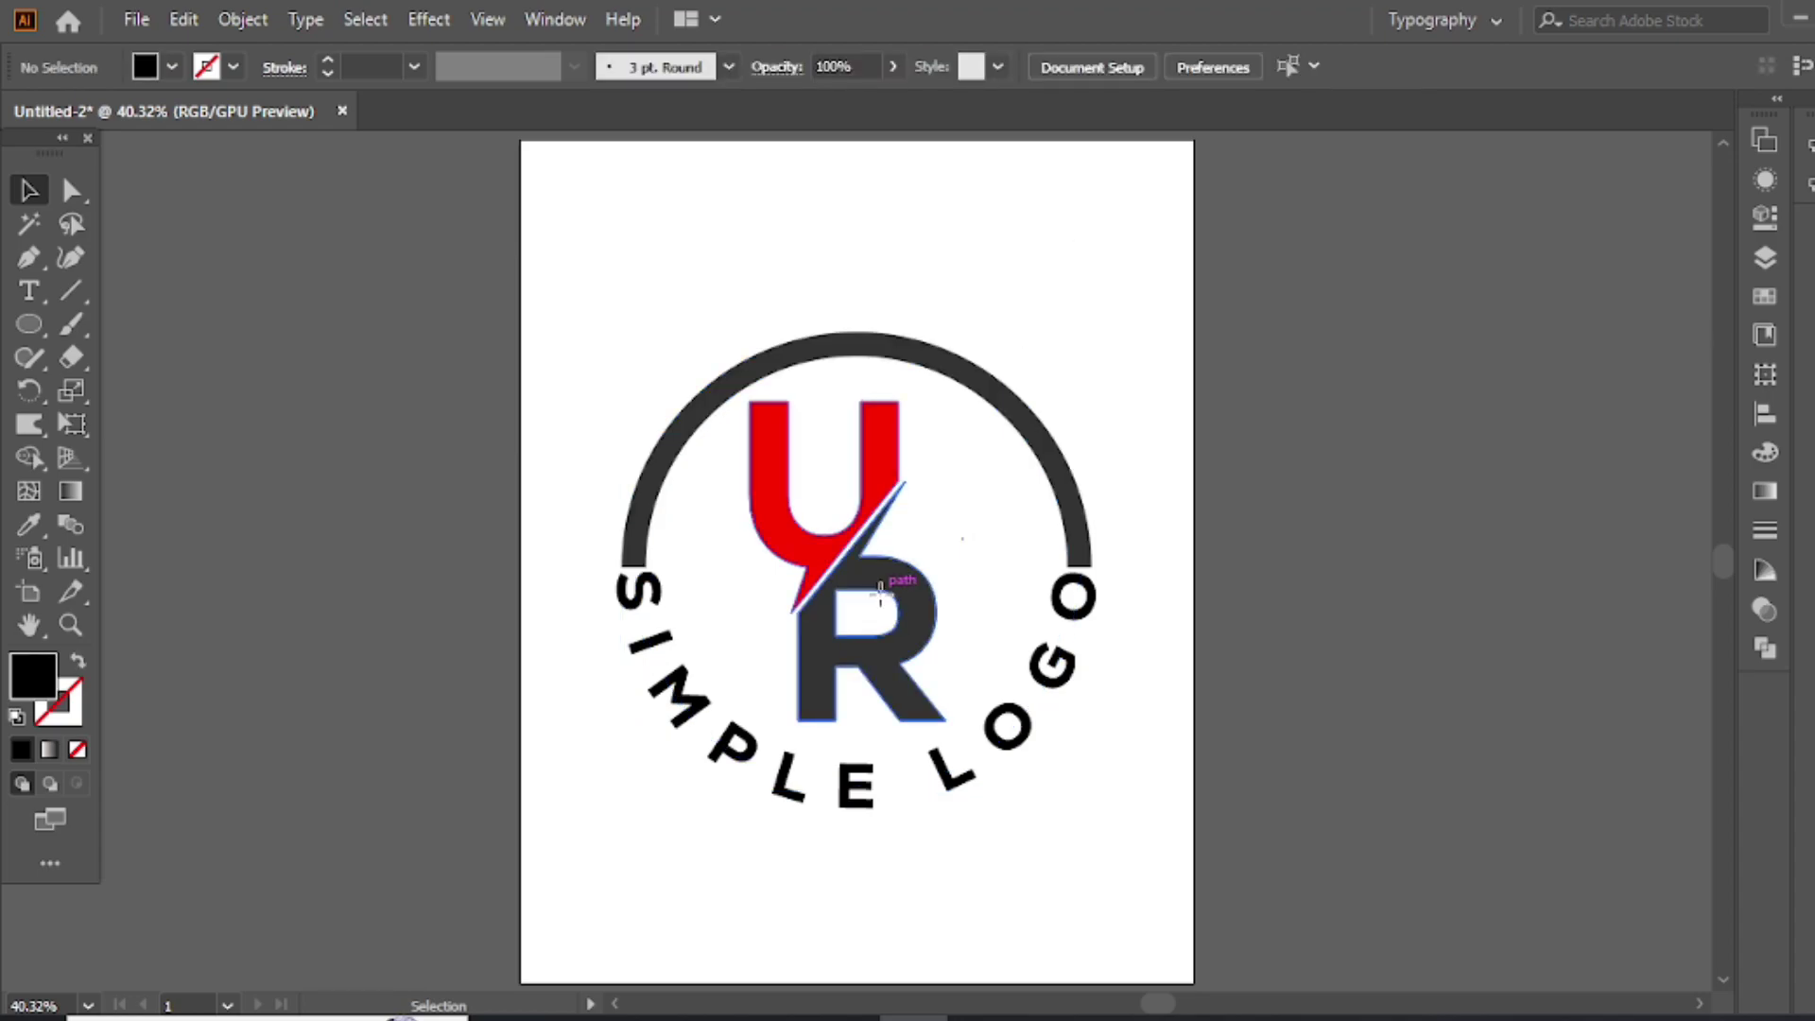
# - Shift the U/R monogram slightly right, then group the whole logo into one object
pyautogui.moveTo(883, 604); pyautogui.dragTo(899, 609)
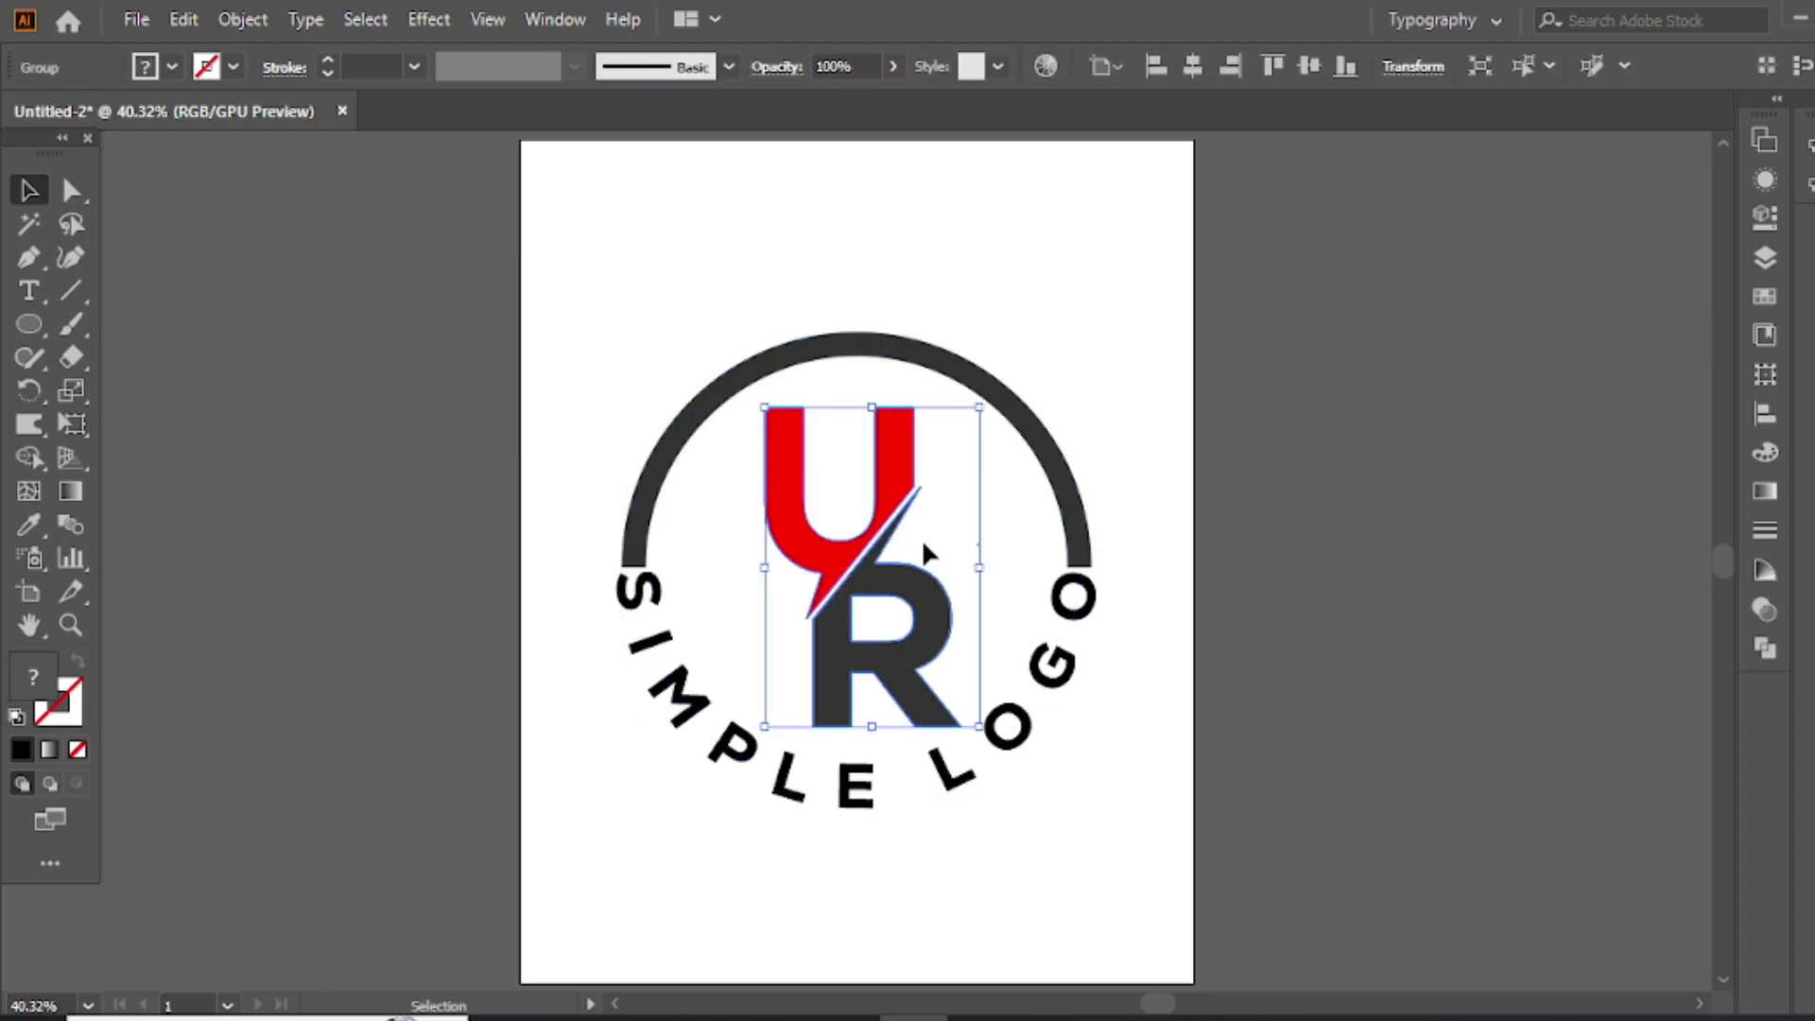
pyautogui.hotkey('ctrl', 'z')
pyautogui.hotkey('ctrl', 'z')
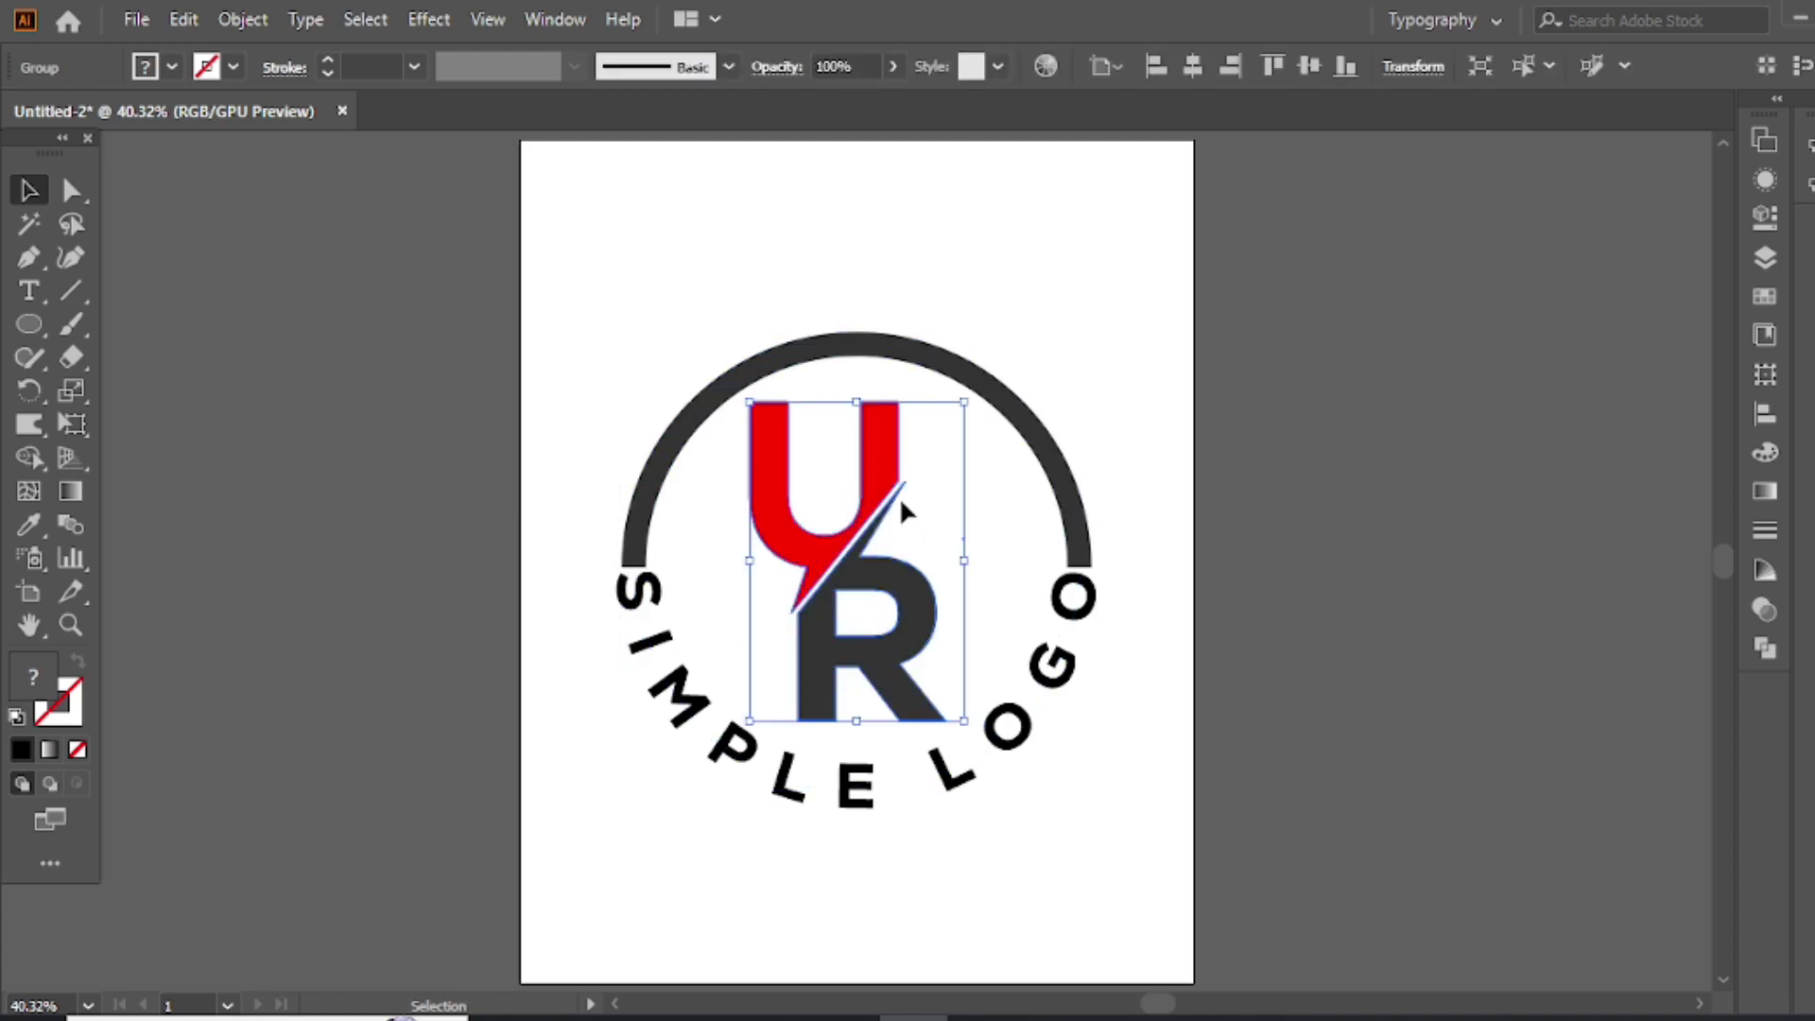
pyautogui.moveTo(899, 497); pyautogui.dragTo(909, 497)
pyautogui.moveTo(1045, 332); pyautogui.dragTo(785, 676)
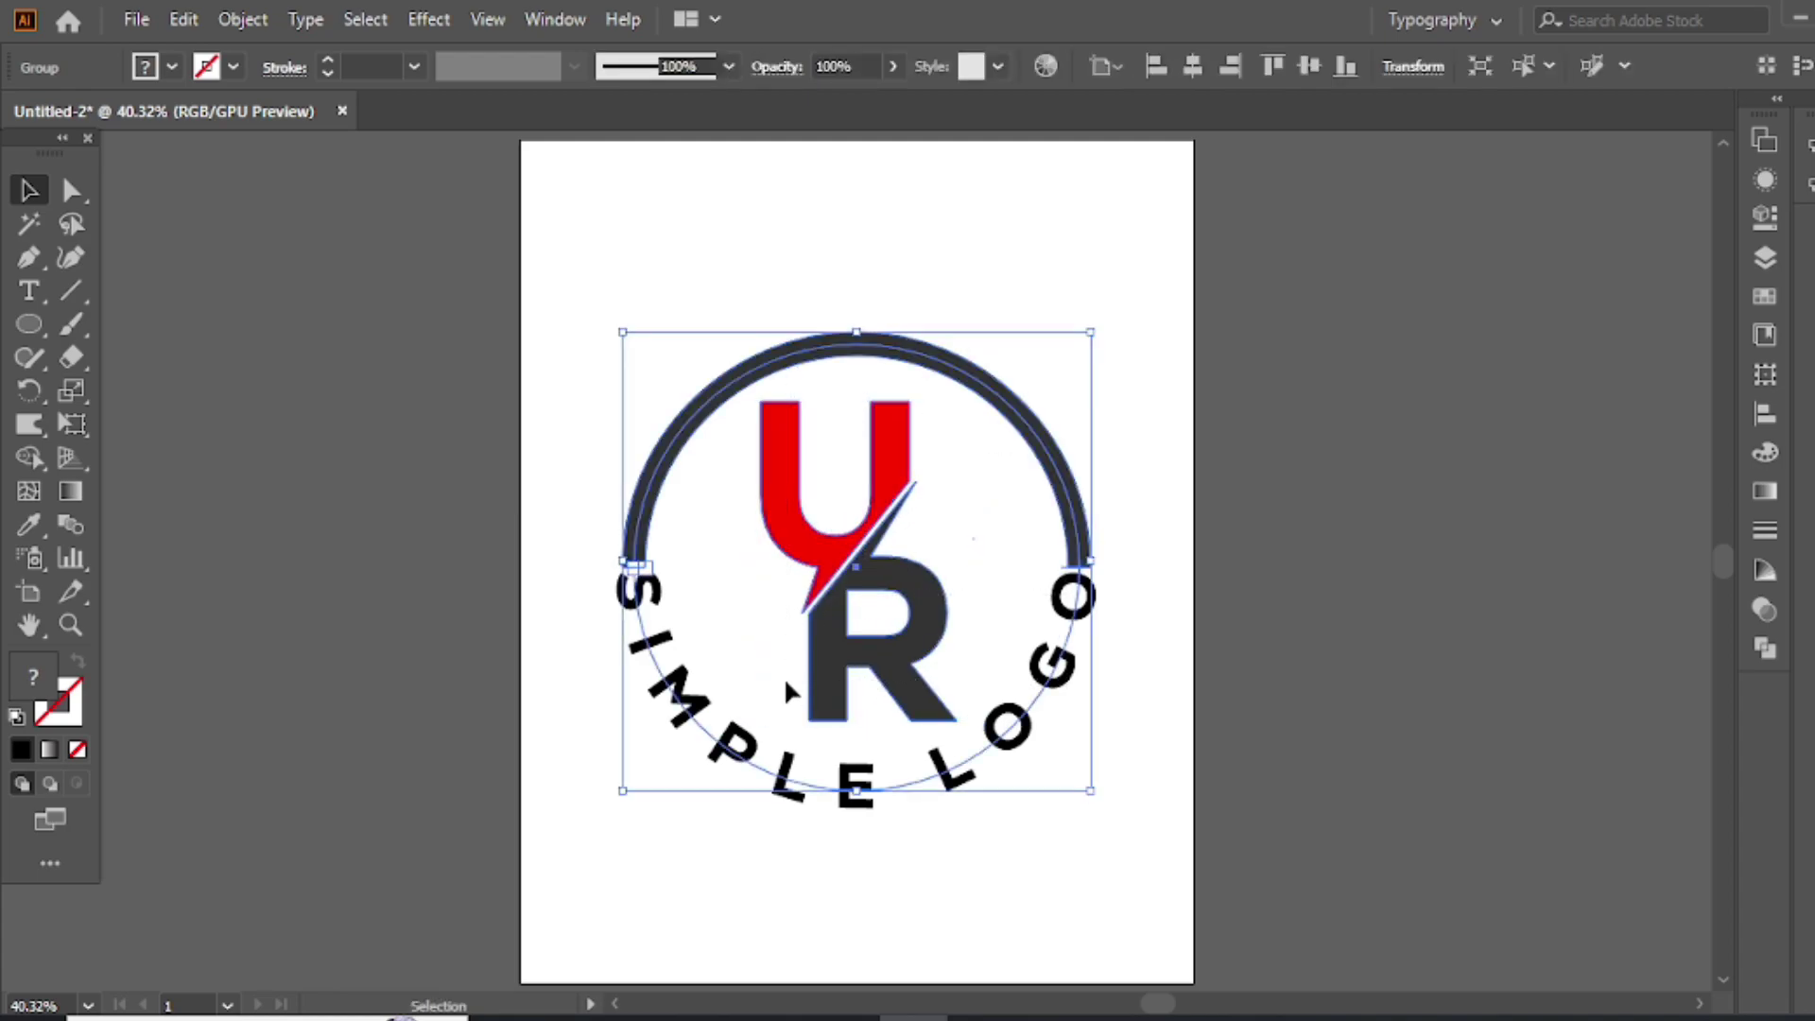
pyautogui.rightClick(704, 289)
pyautogui.click(775, 498)
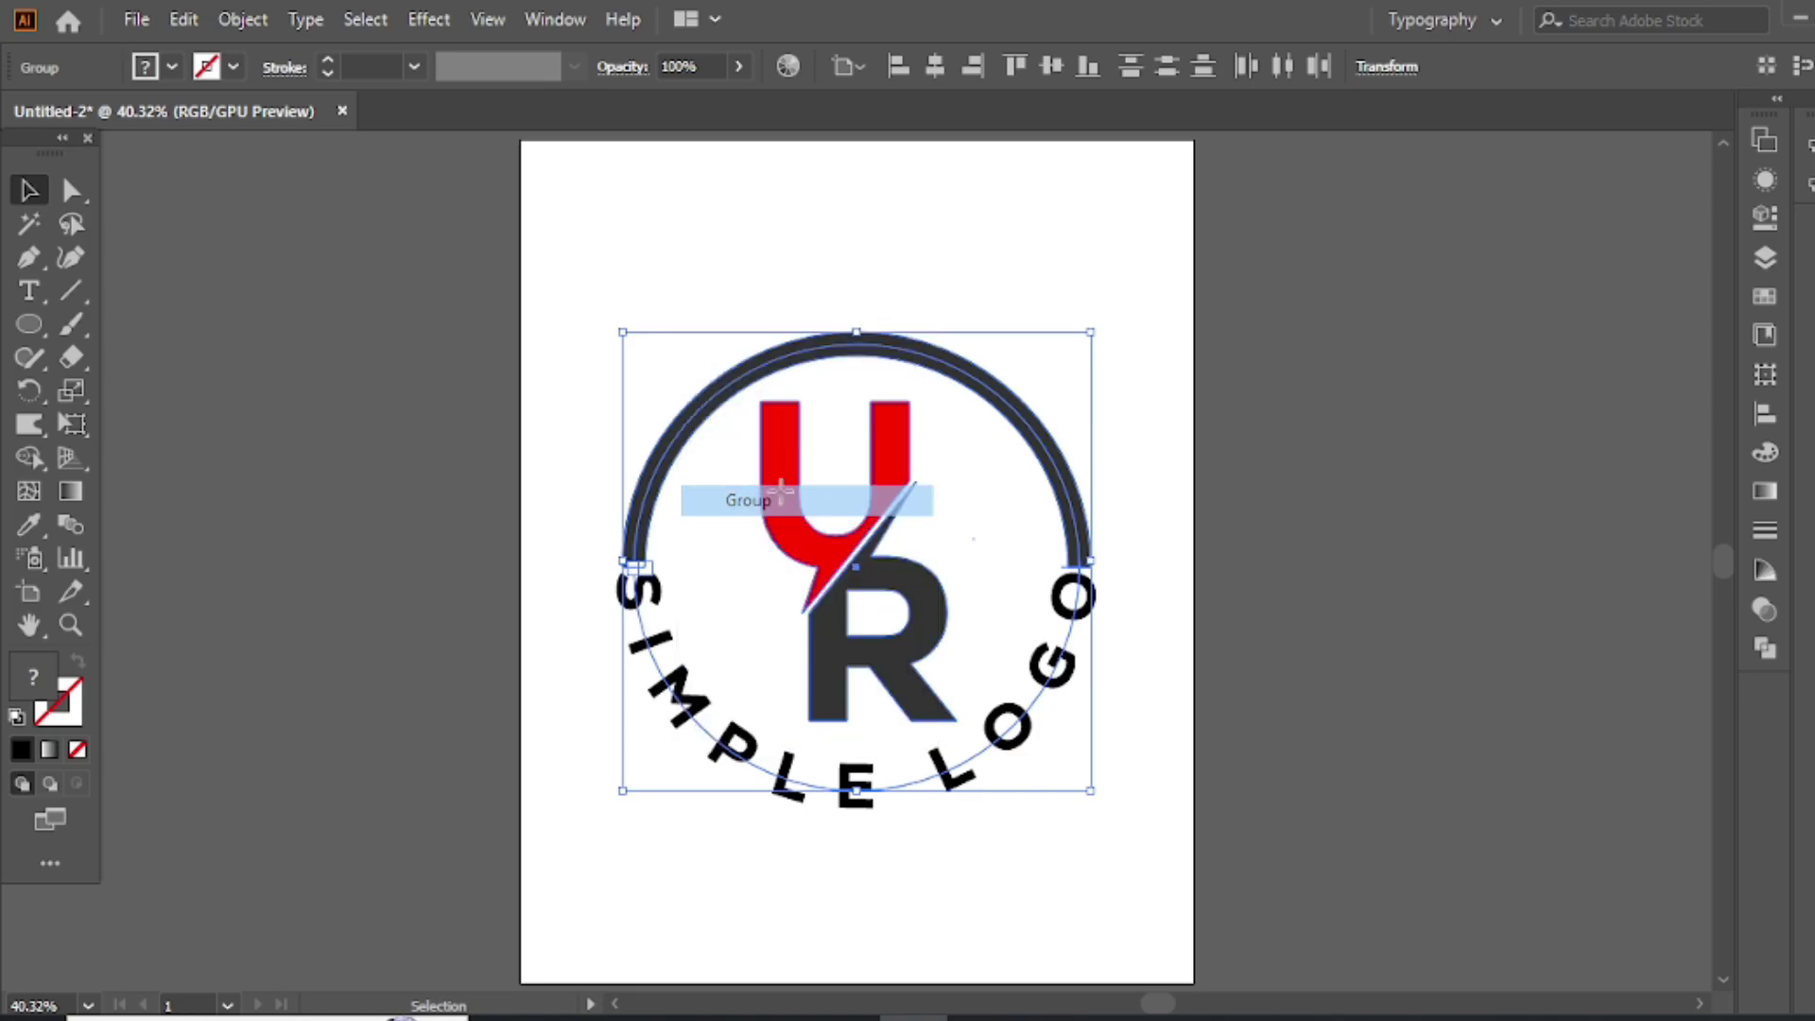
pyautogui.click(702, 302)
# - Colour the word SIMPLE red by sampling the U with the Eyedropper
pyautogui.press('a')
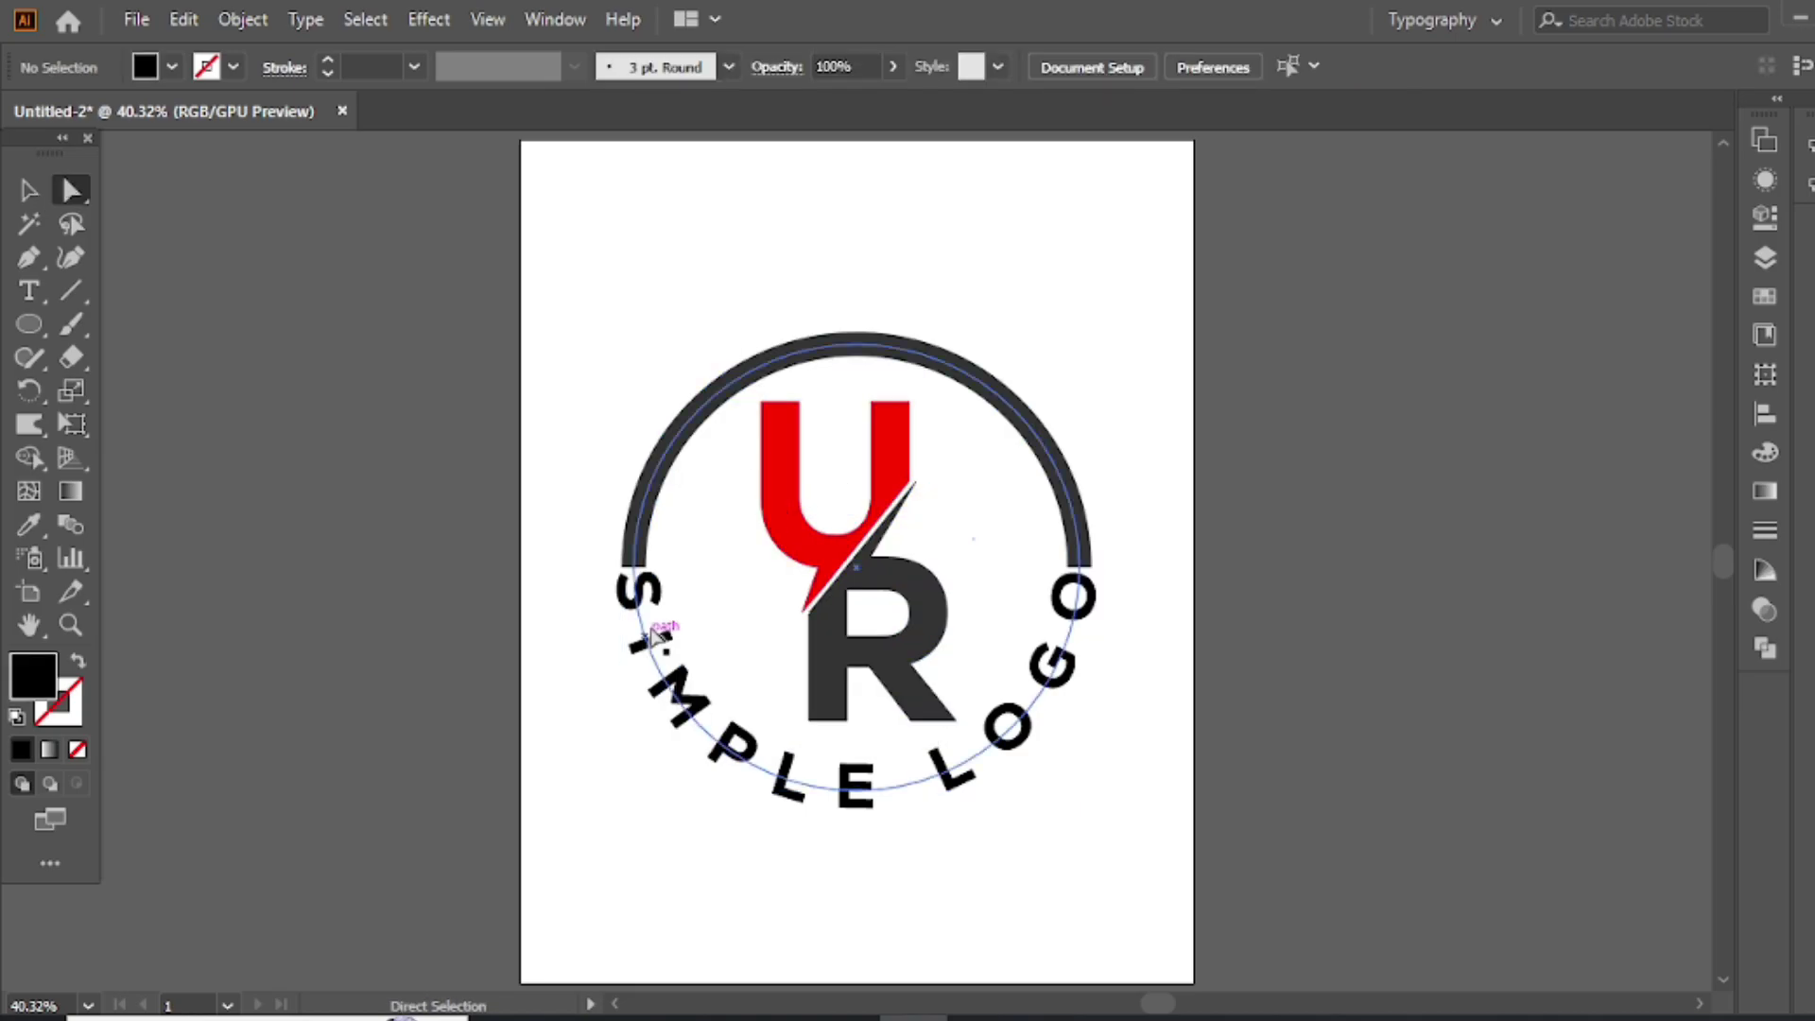
pyautogui.press('t')
pyautogui.moveTo(652, 624)
pyautogui.mouseDown()
pyautogui.moveTo(624, 558)
pyautogui.moveTo(870, 771)
pyautogui.mouseUp()
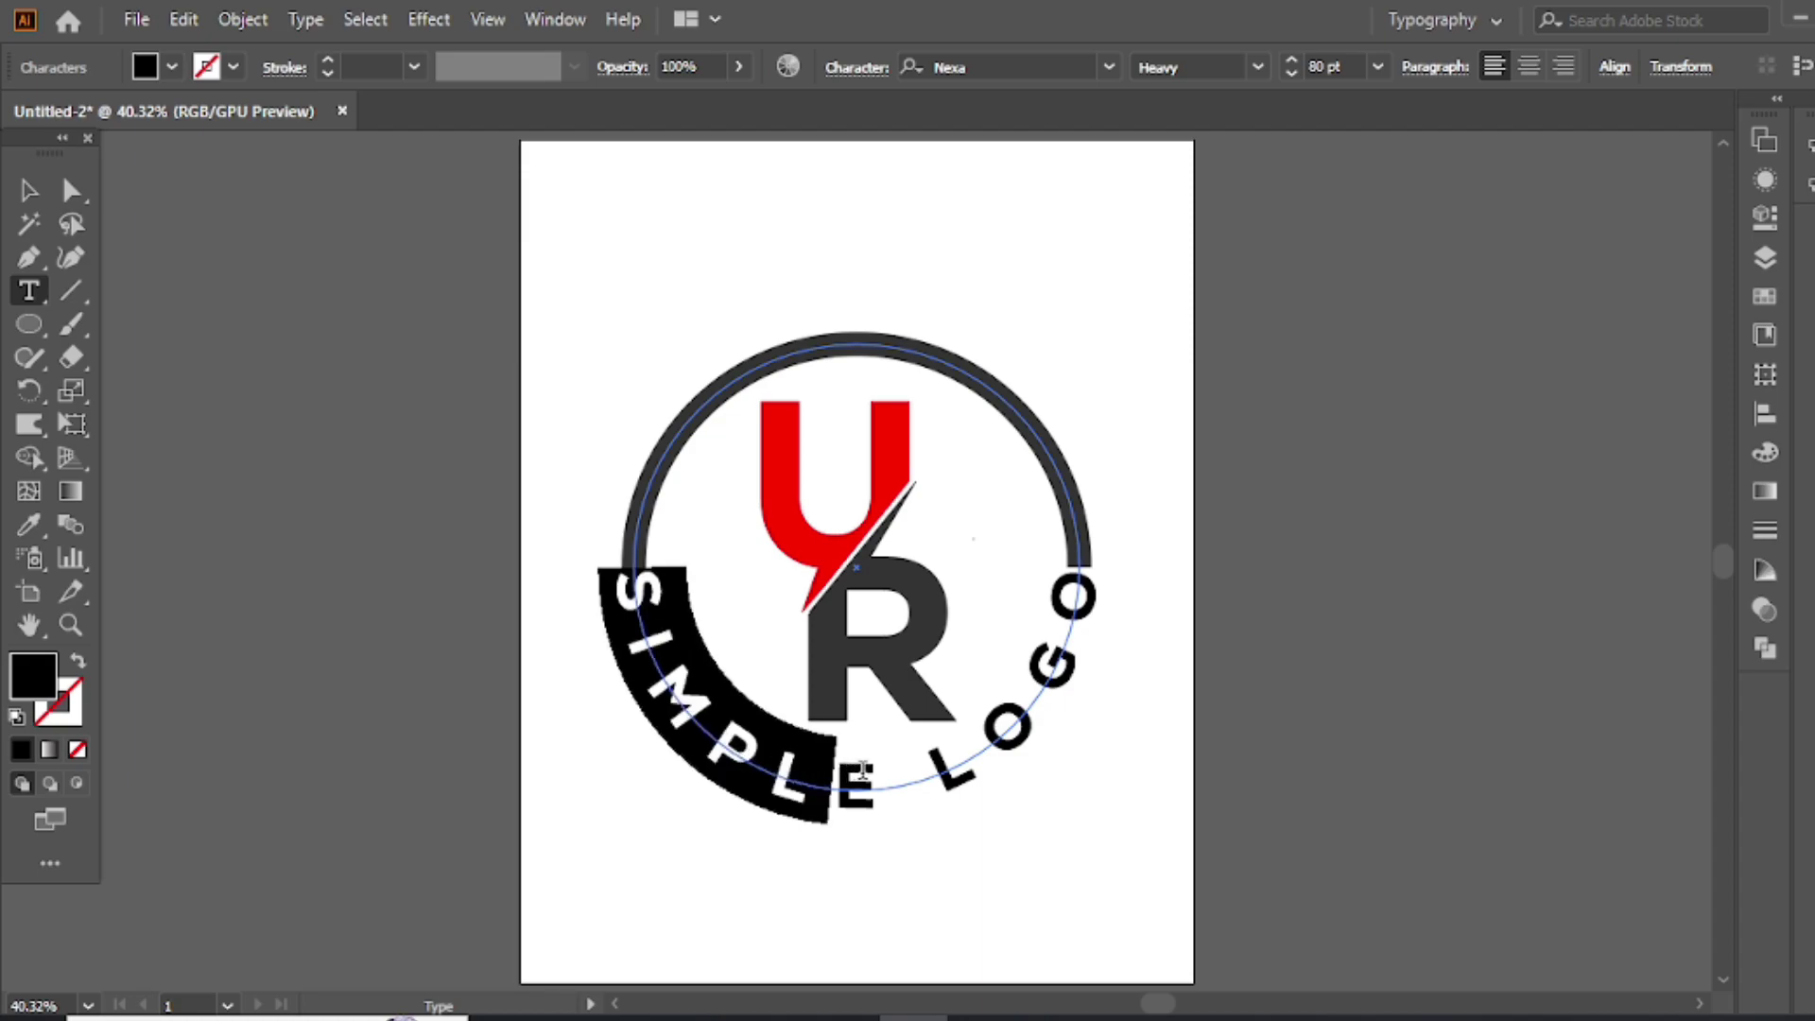
pyautogui.click(43, 525)
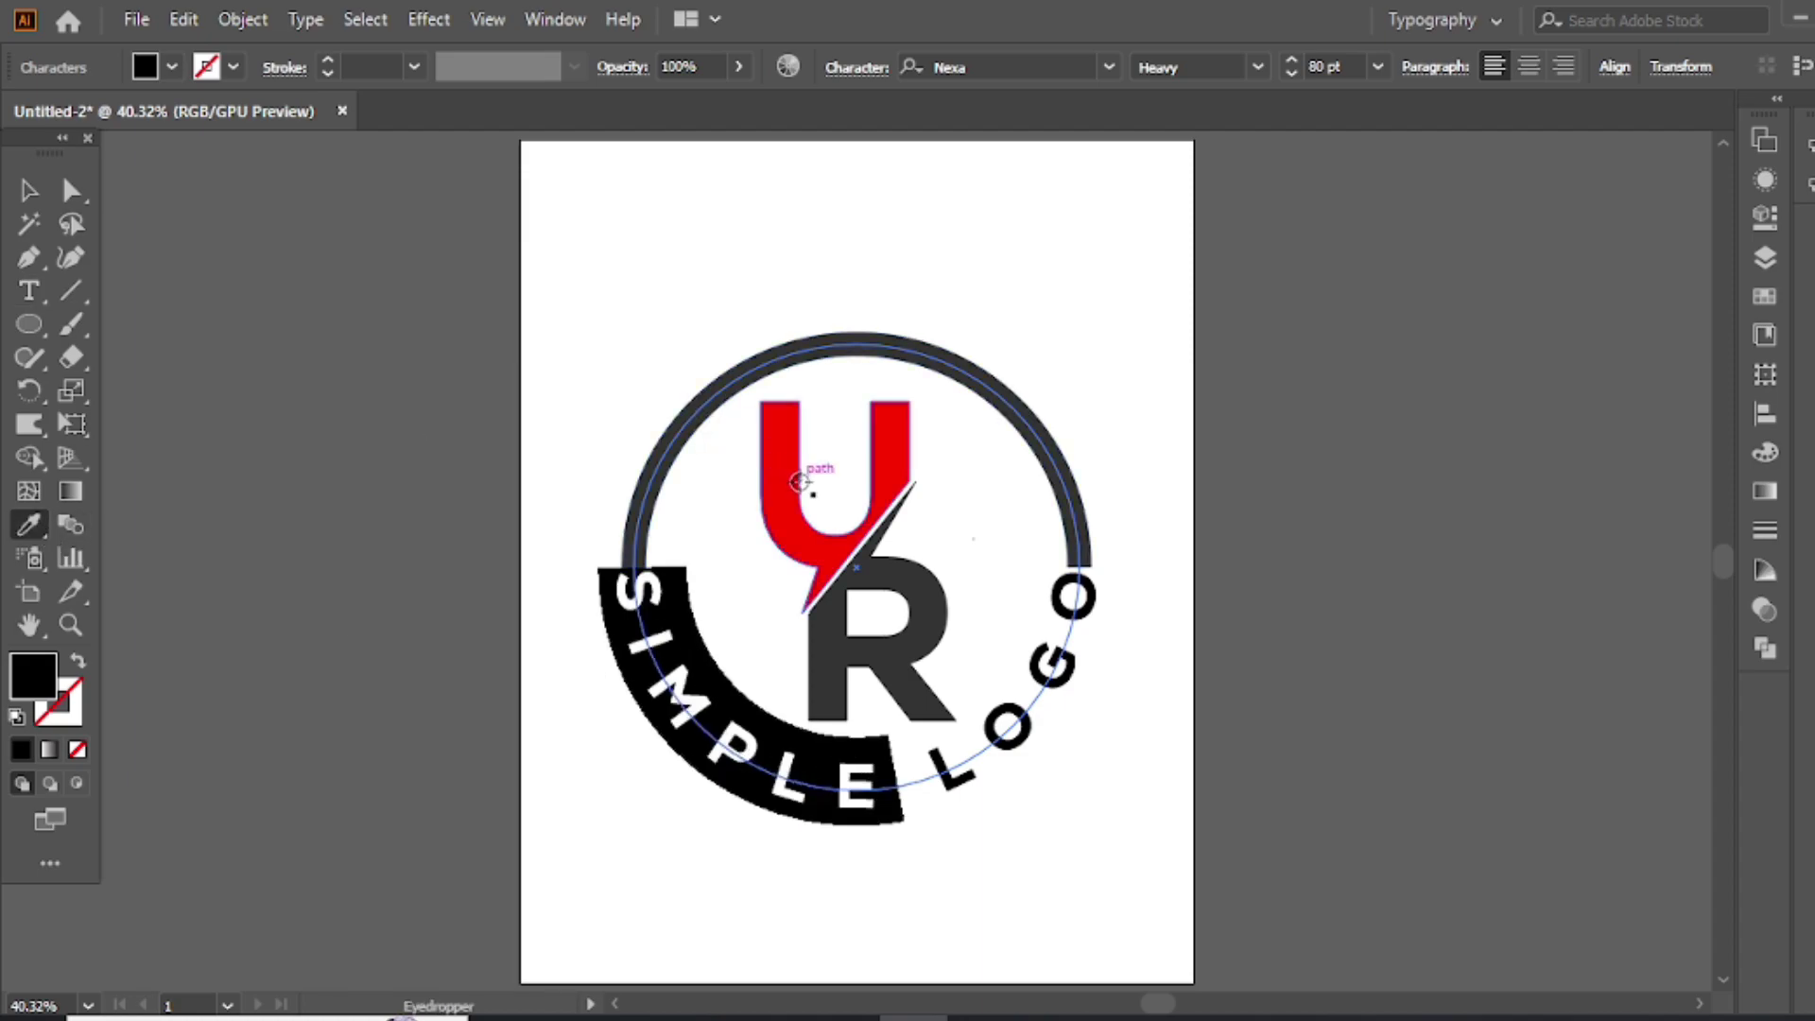
pyautogui.click(821, 478)
# - Colour the word LOGO dark grey by sampling the R with the Eyedropper
pyautogui.click(29, 190)
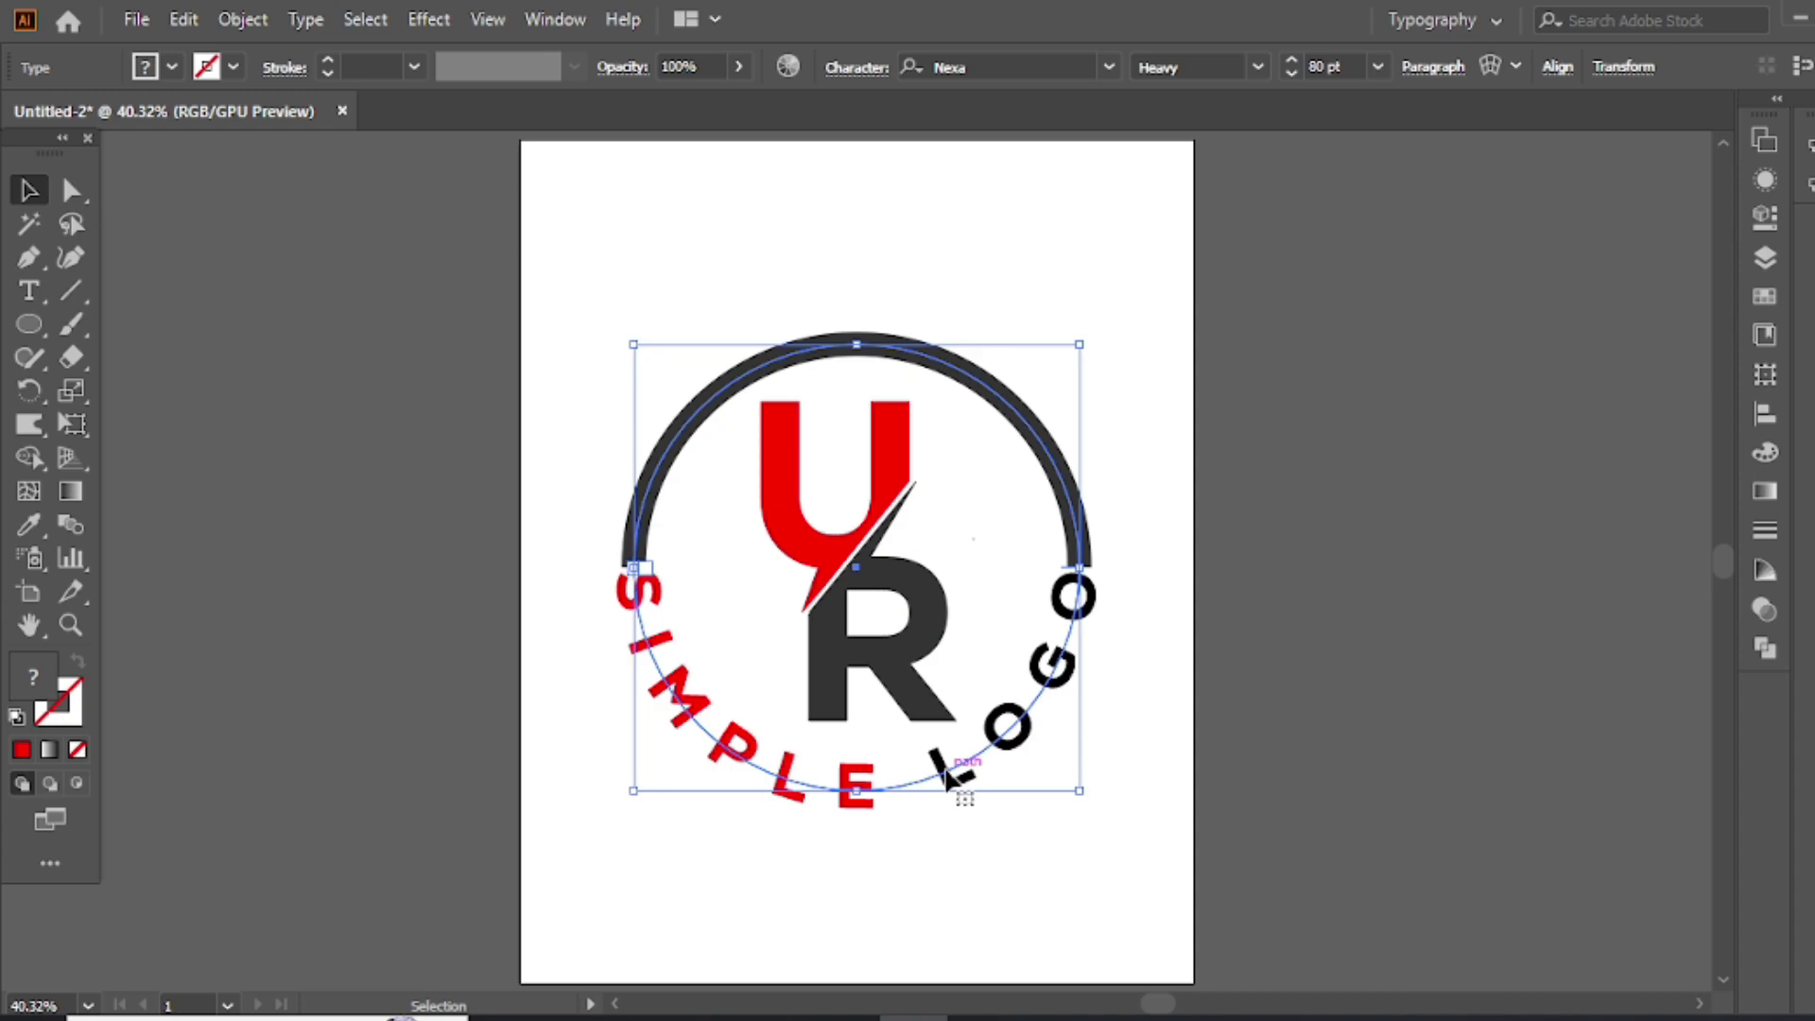
pyautogui.click(28, 291)
pyautogui.moveTo(936, 770)
pyautogui.mouseDown()
pyautogui.moveTo(1078, 603)
pyautogui.moveTo(1079, 556)
pyautogui.mouseUp()
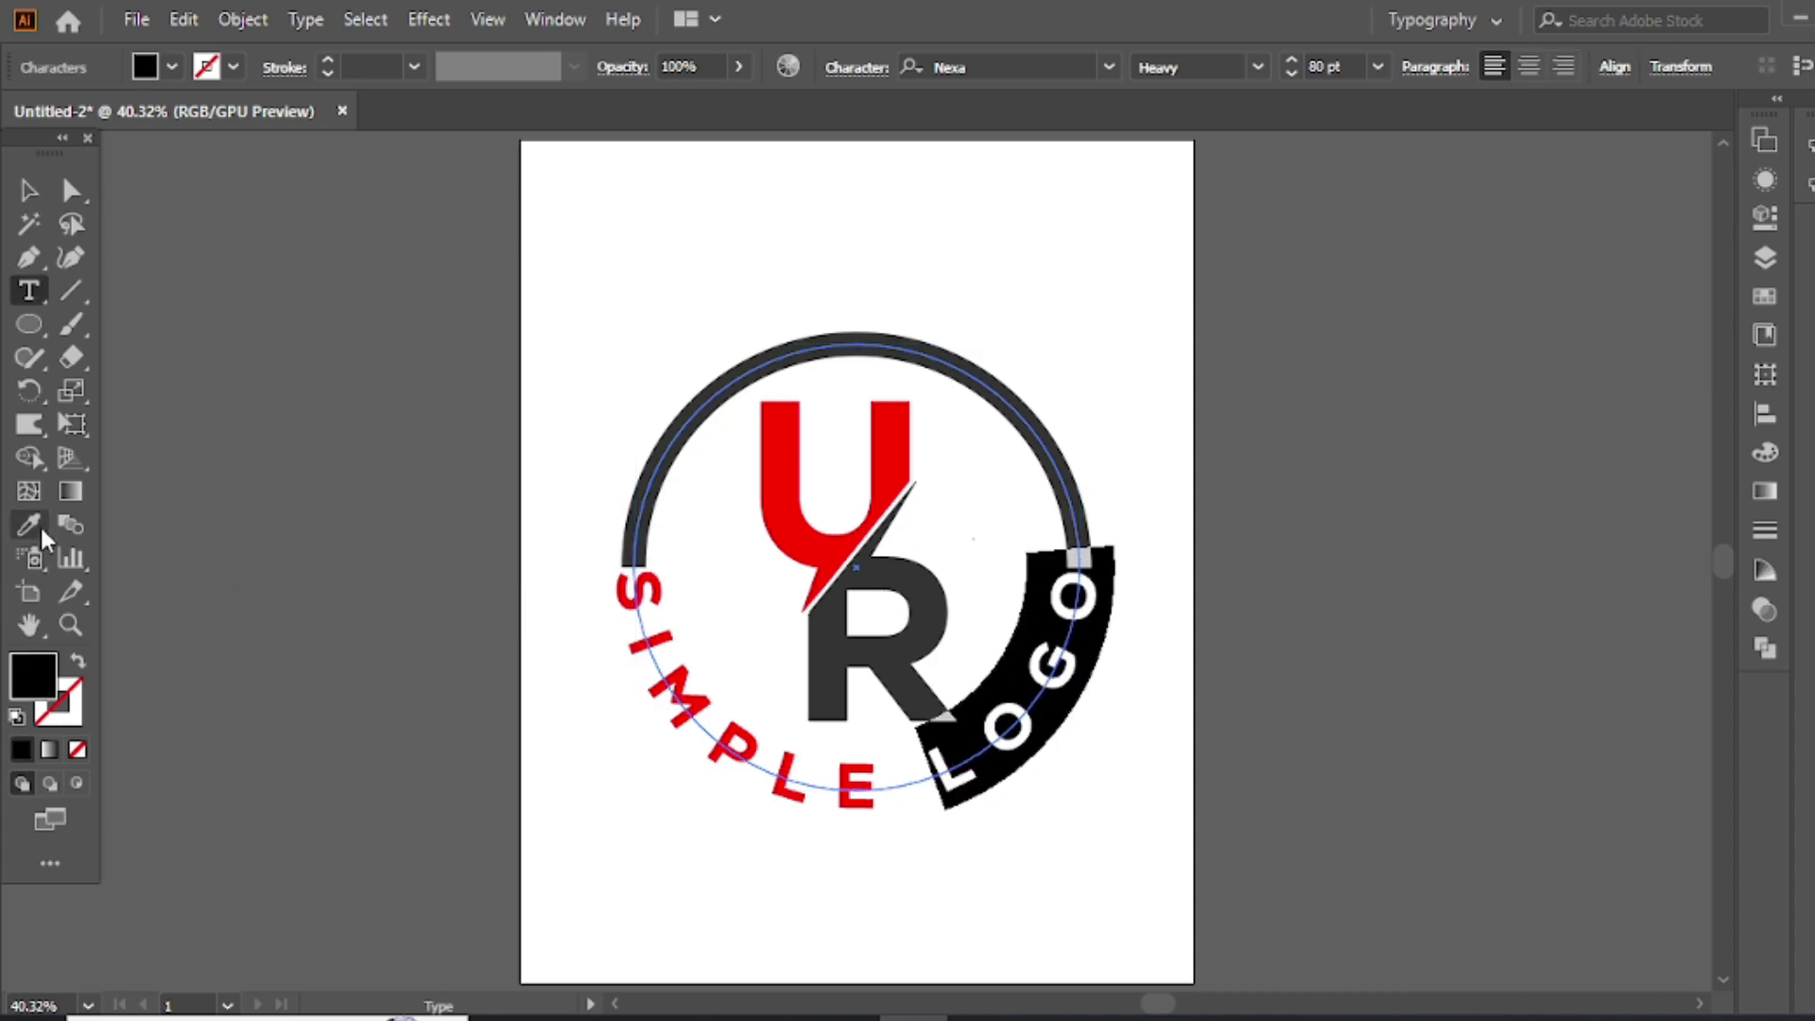
pyautogui.click(28, 524)
pyautogui.click(838, 648)
pyautogui.click(28, 190)
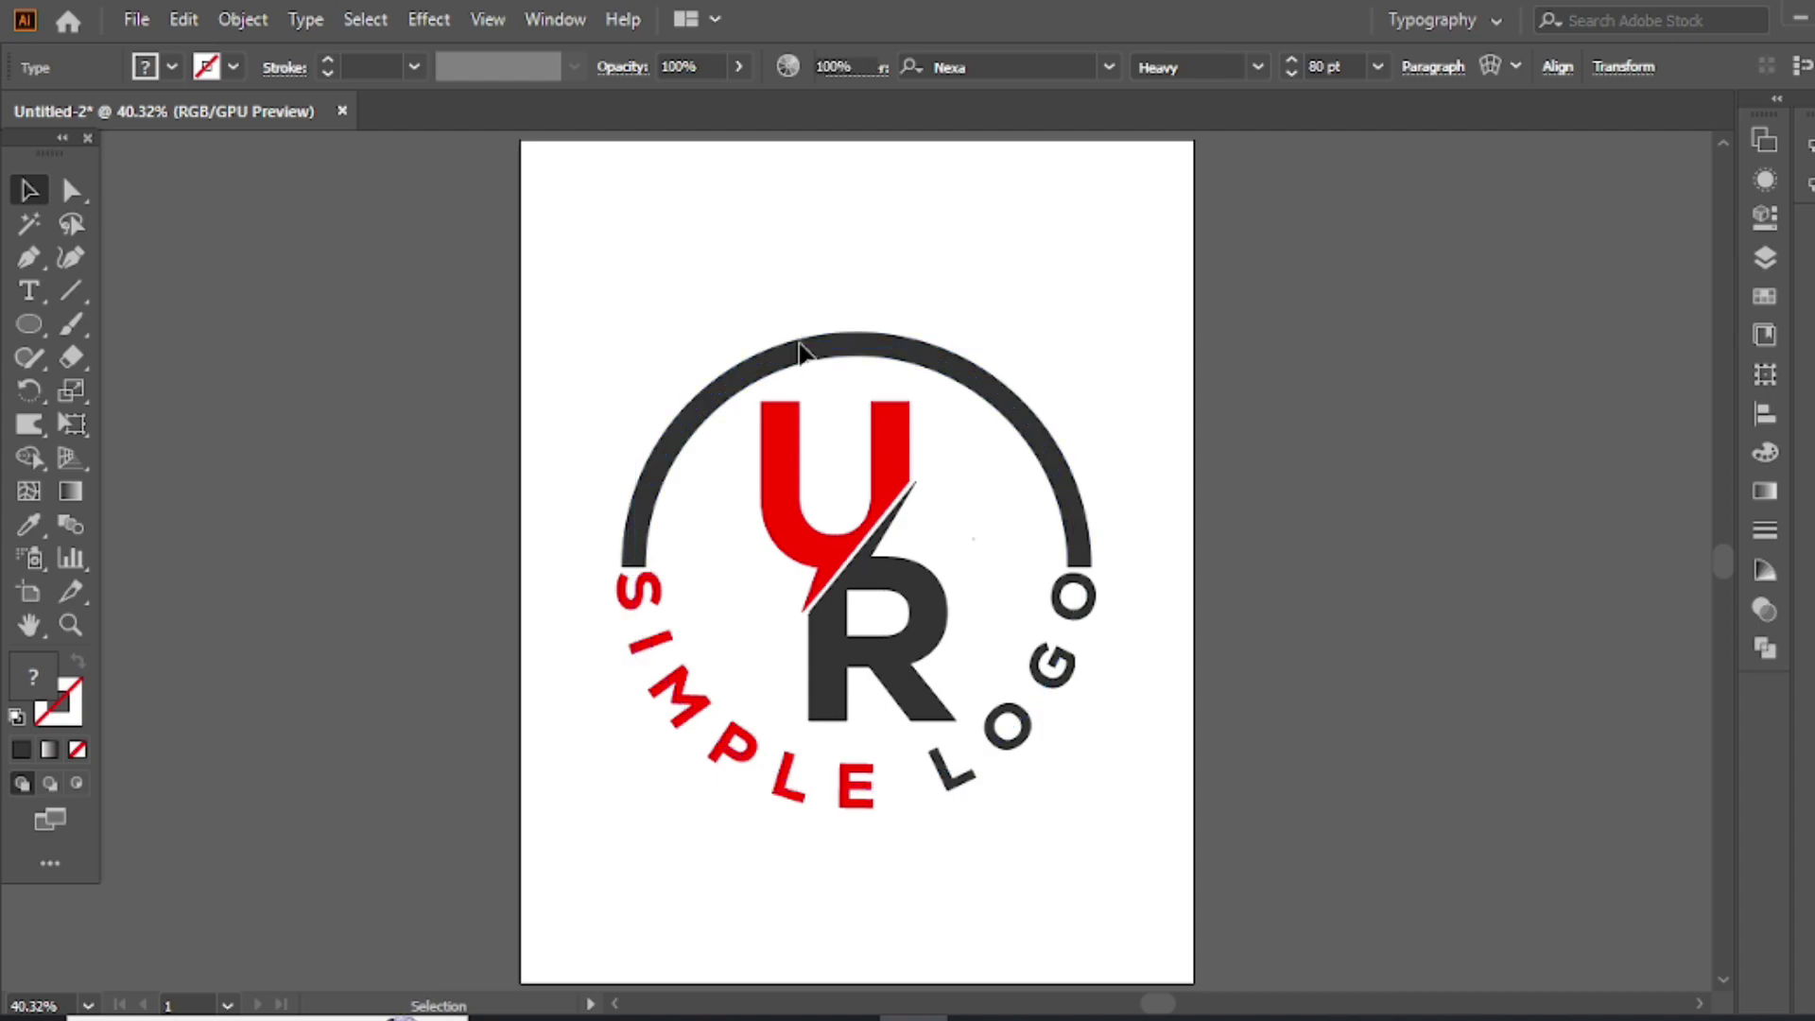
pyautogui.hotkey('ctrl', 'shift', 'a')
# - Fill the top arc with the U's red using the Eyedropper
pyautogui.press('a')
pyautogui.click(824, 360)
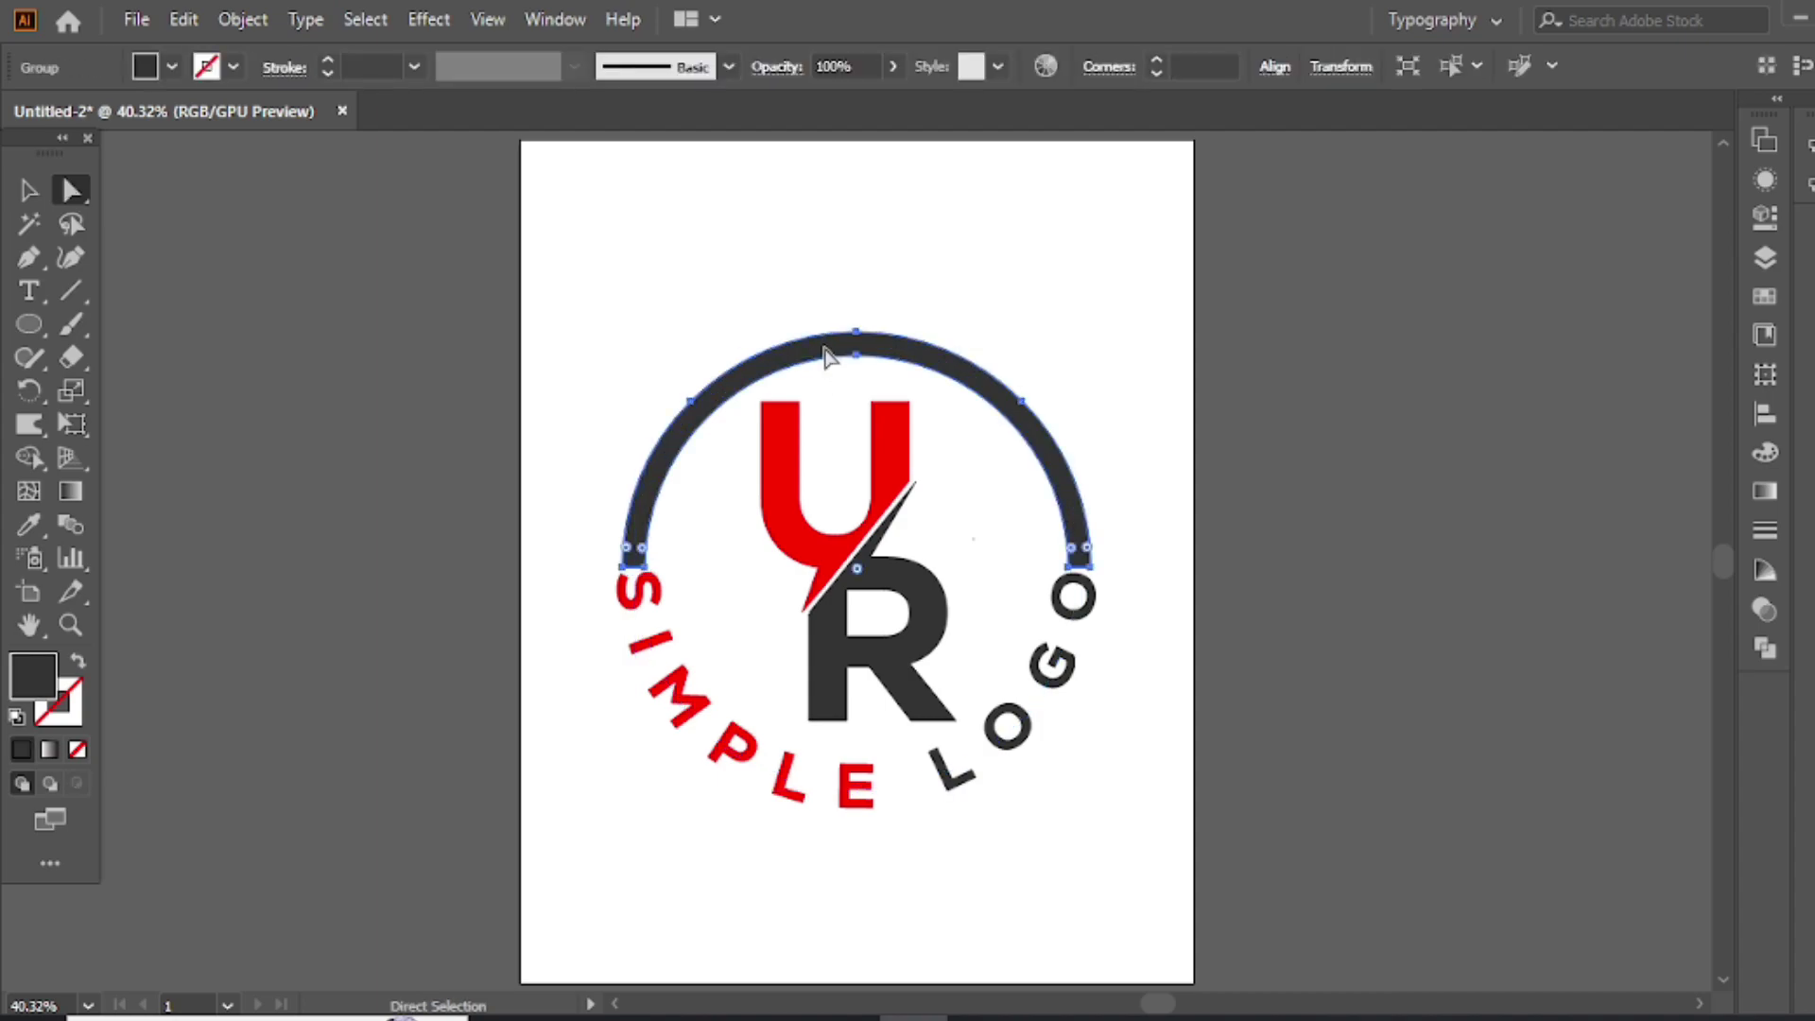
pyautogui.press('i')
pyautogui.click(792, 469)
pyautogui.click(28, 190)
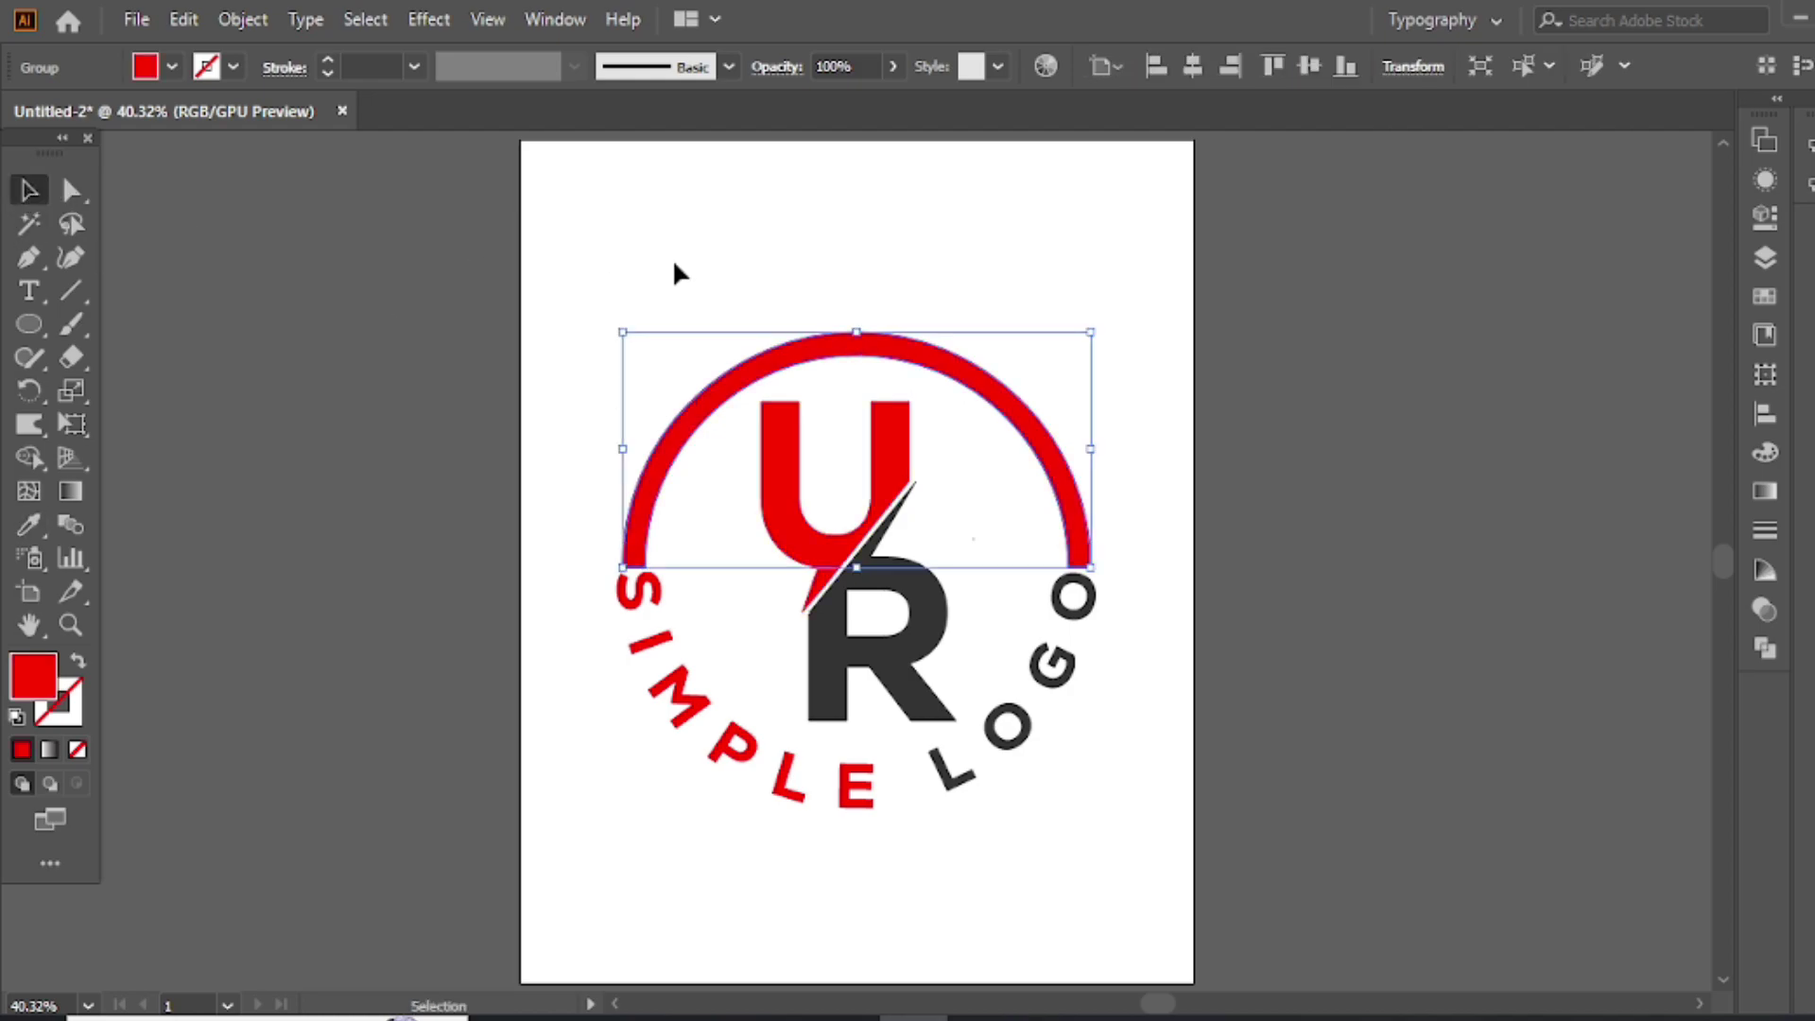
pyautogui.click(673, 255)
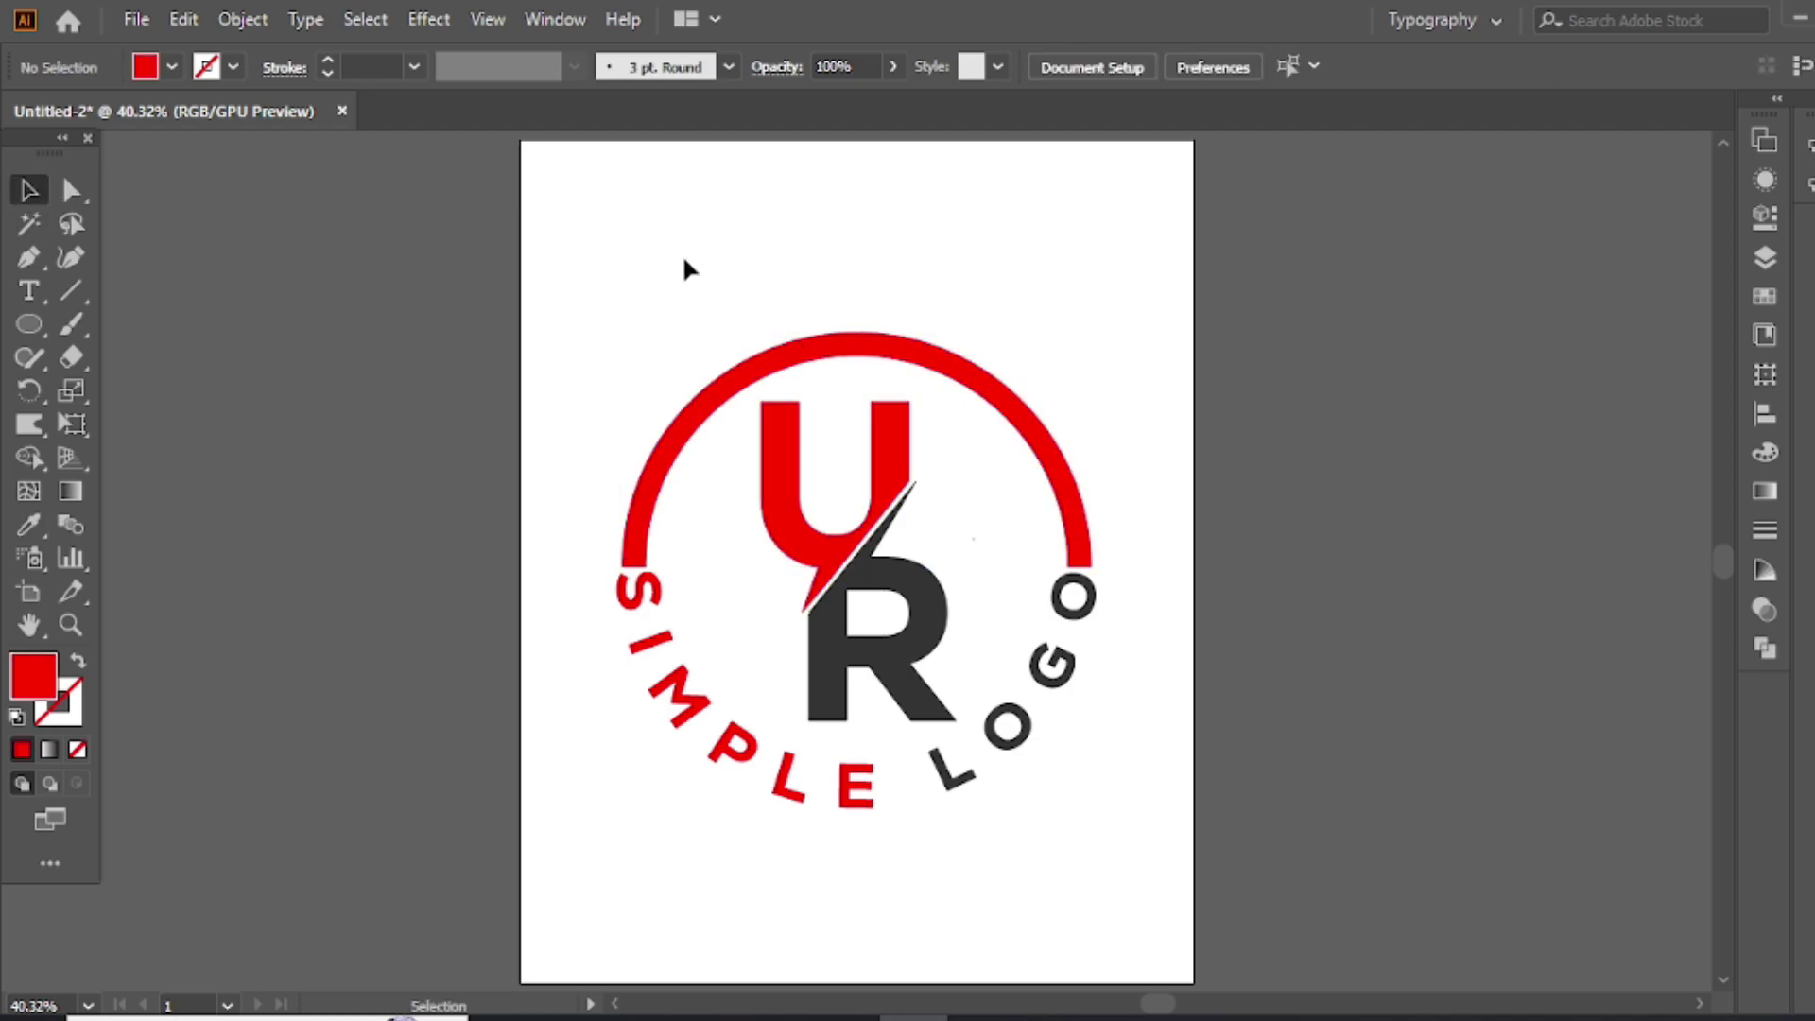
pyautogui.moveTo(685, 260); pyautogui.dragTo(960, 695)
# - Ungroup the arc and text, then Alt+Shift-scale the logo down around its centre
pyautogui.rightClick(739, 241)
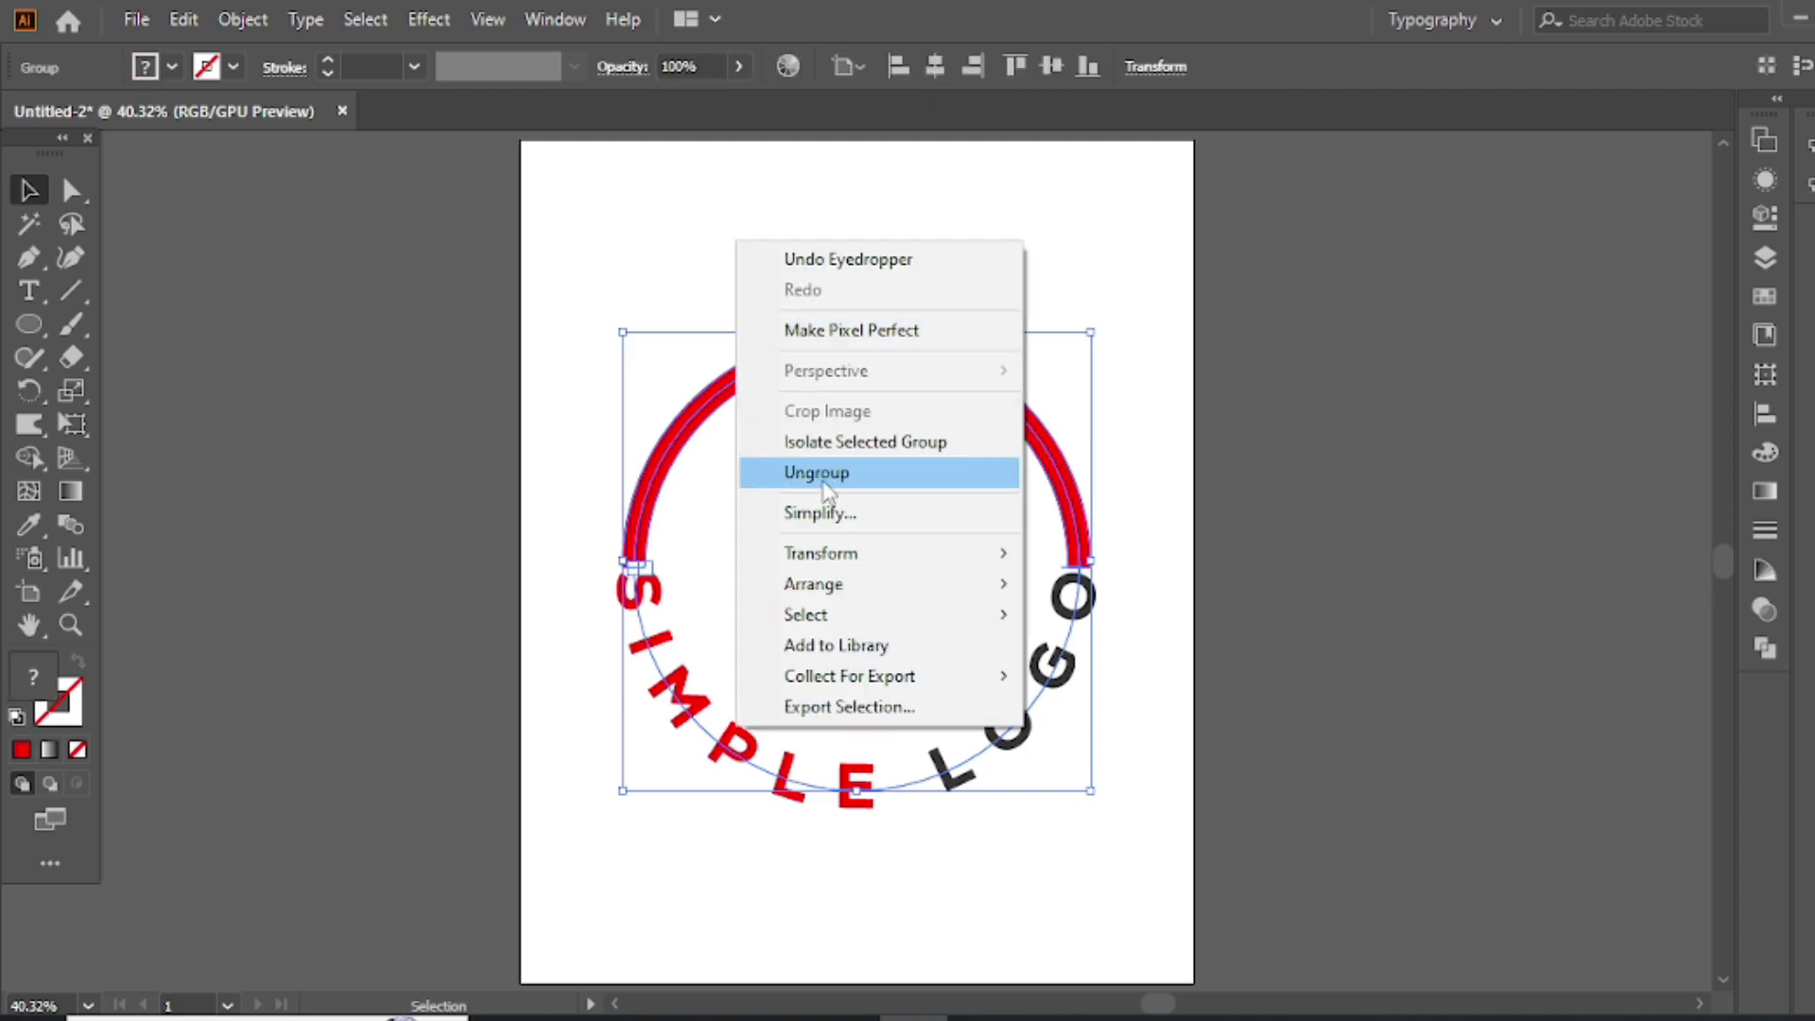
pyautogui.click(817, 472)
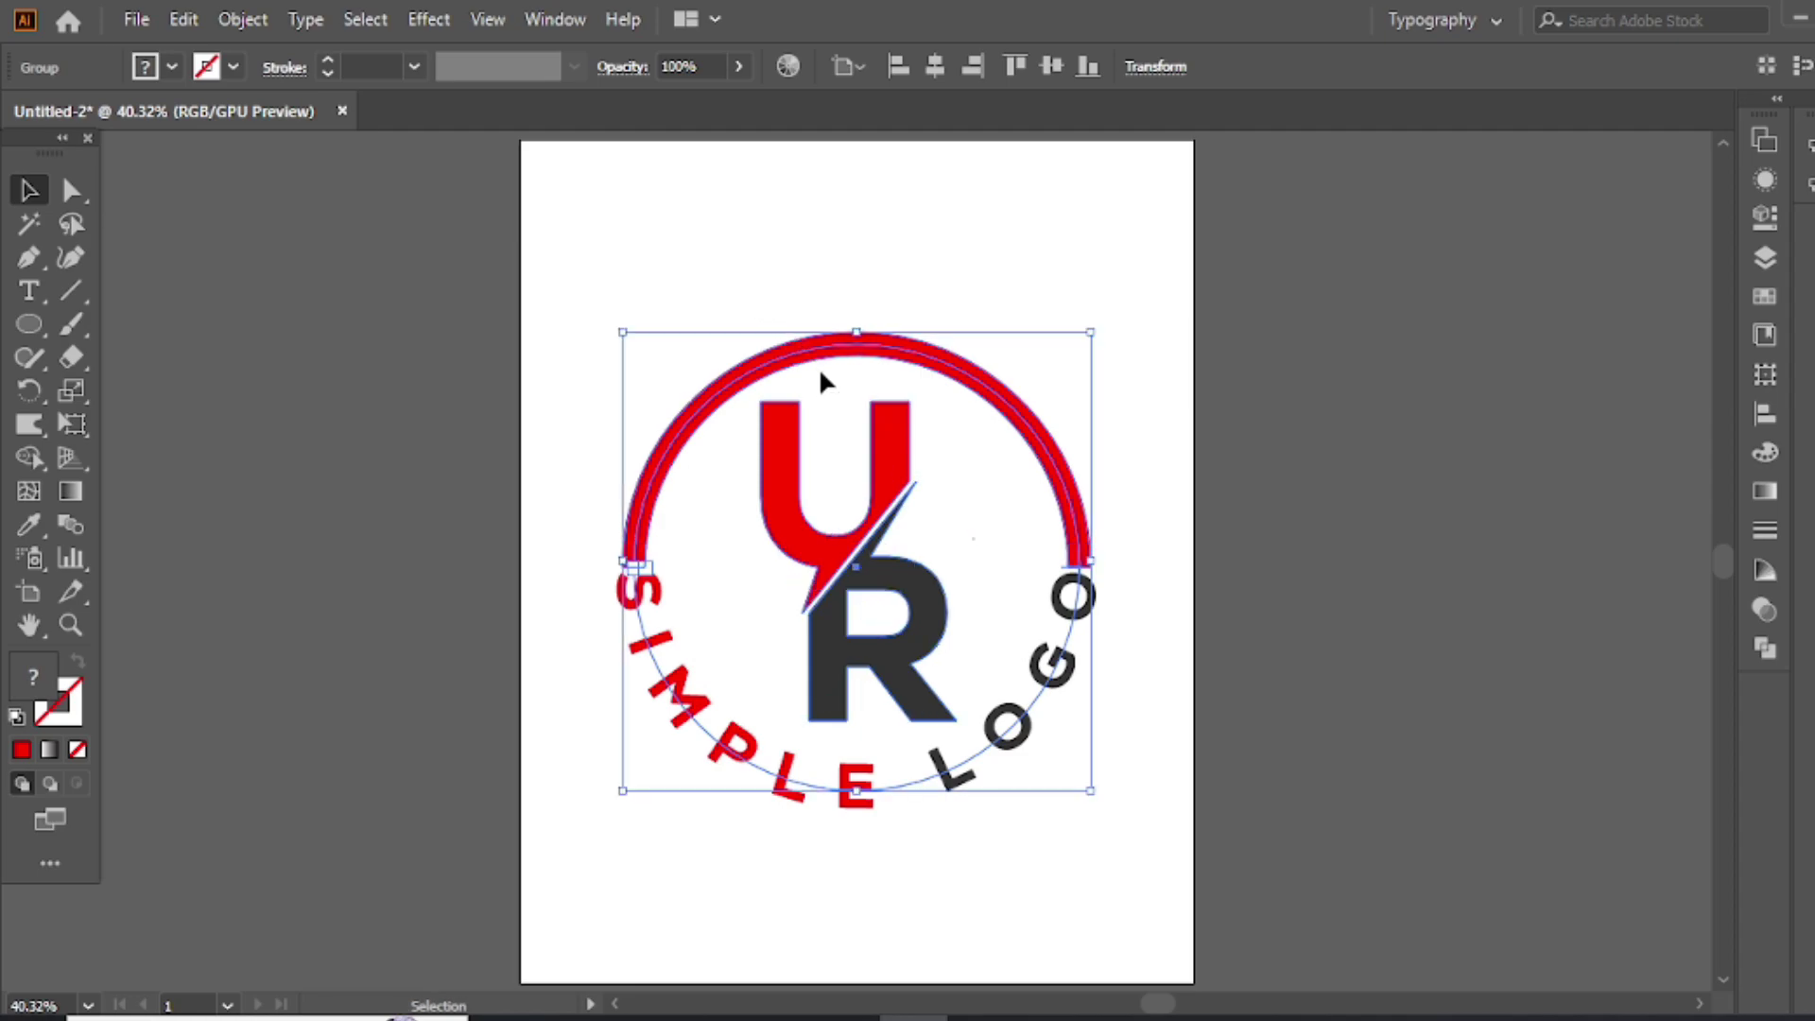
pyautogui.moveTo(1090, 790); pyautogui.dragTo(1057, 756)
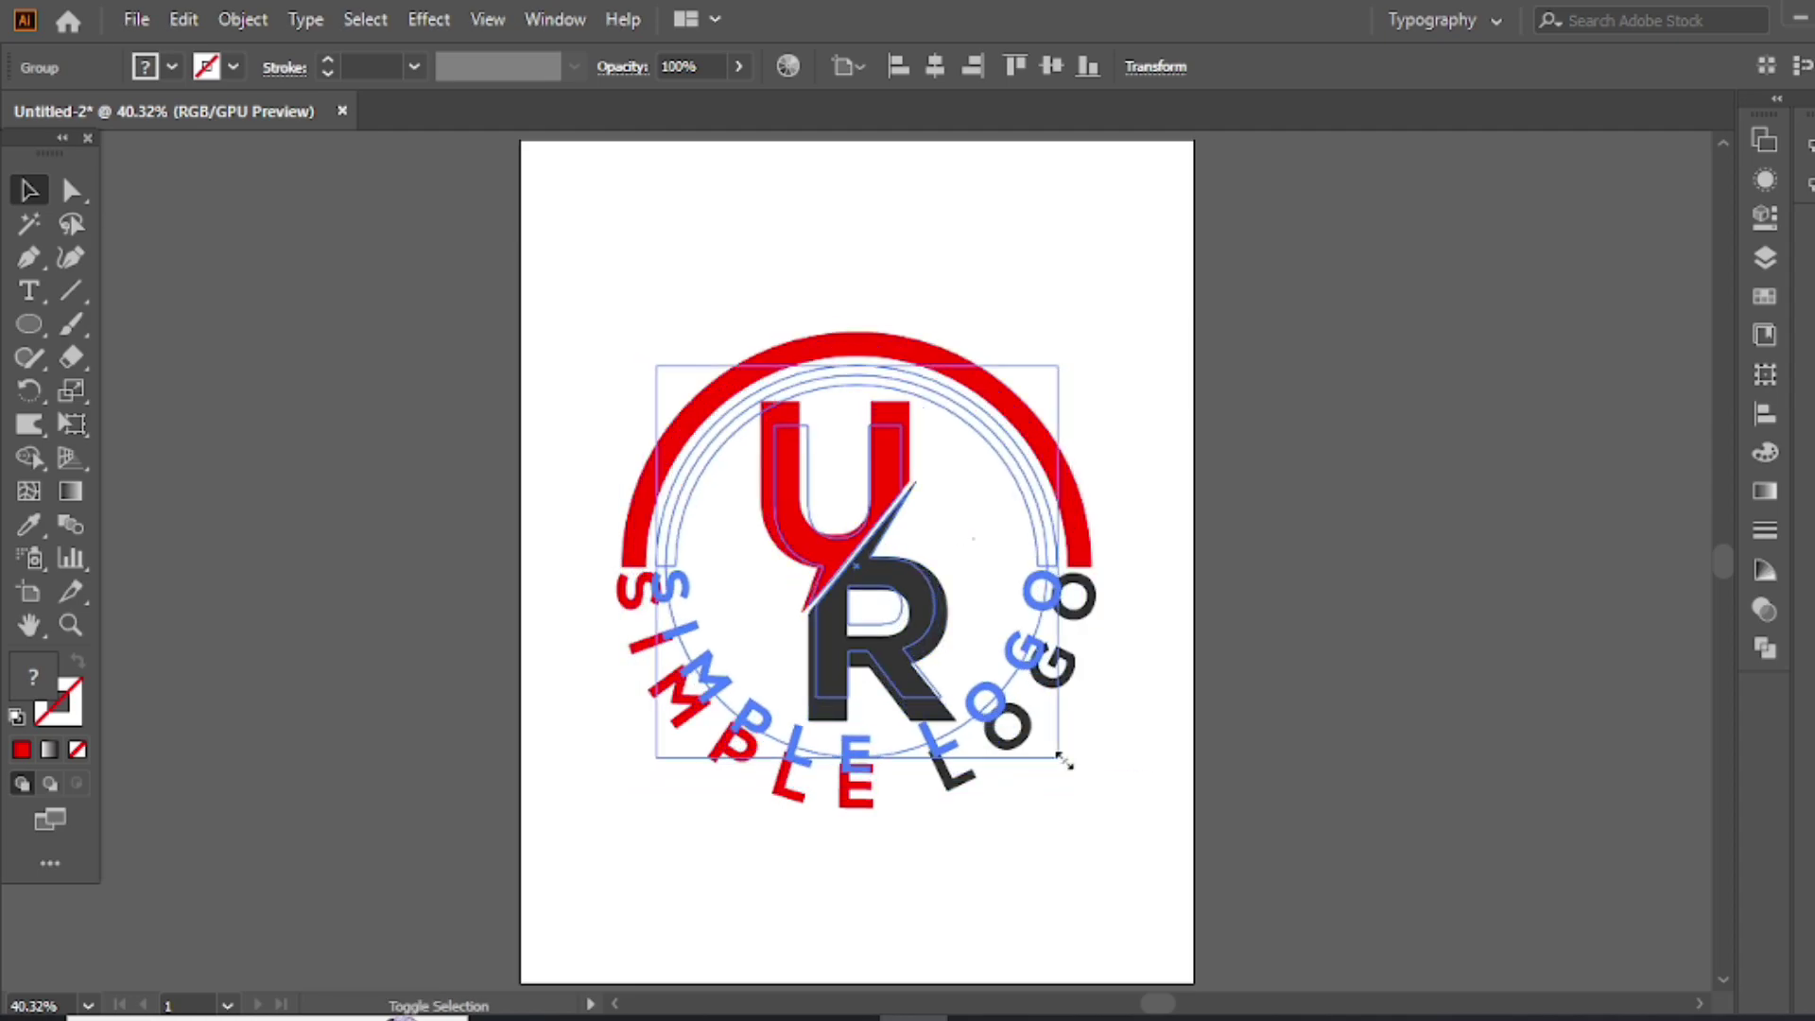
pyautogui.click(697, 239)
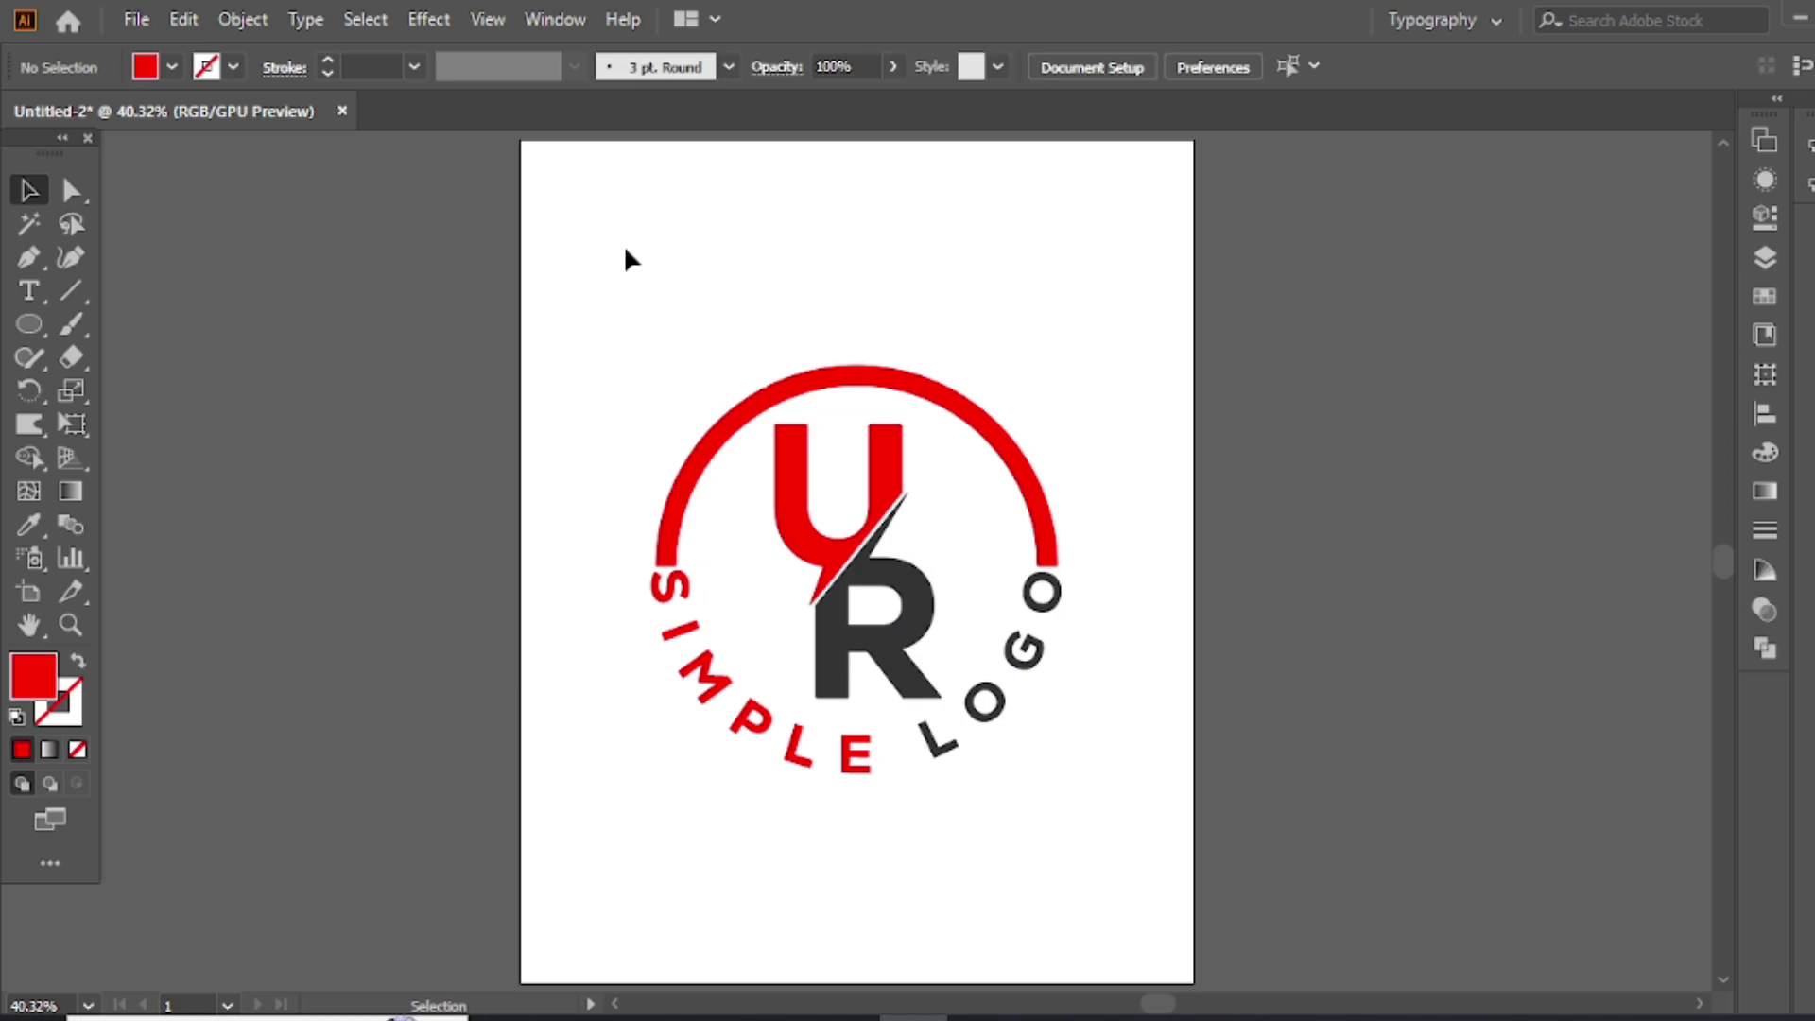